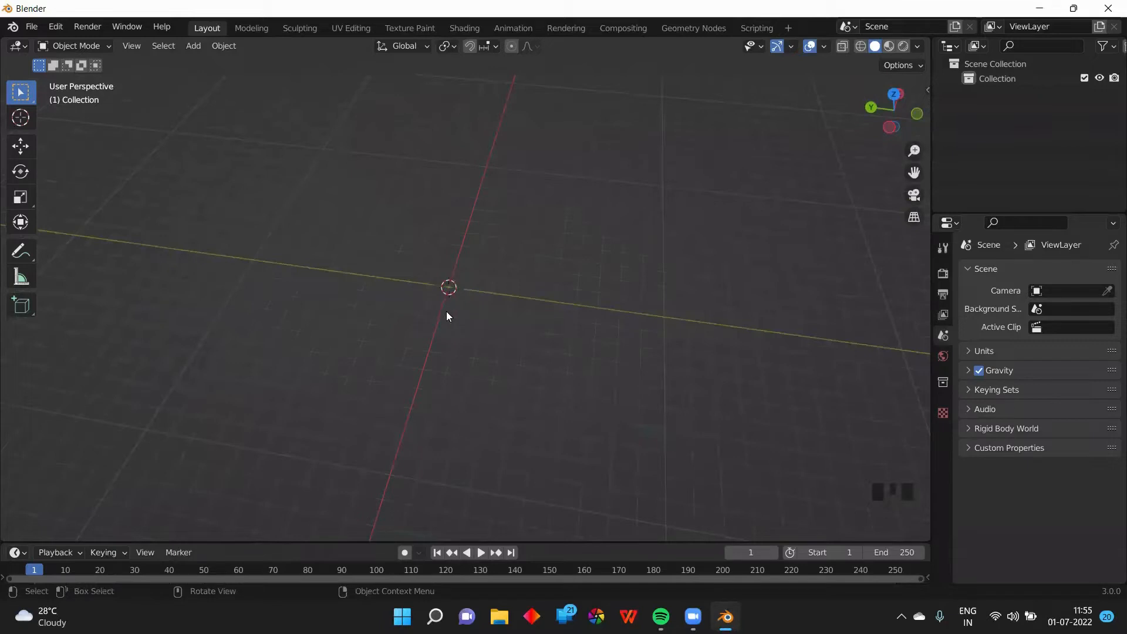
Step: Add a UV sphere at the world origin and scale it uniformly to about 2.02
{"action": "key", "text": "shift+a"}
{"action": "mouse_move", "coordinate": [447, 301]}
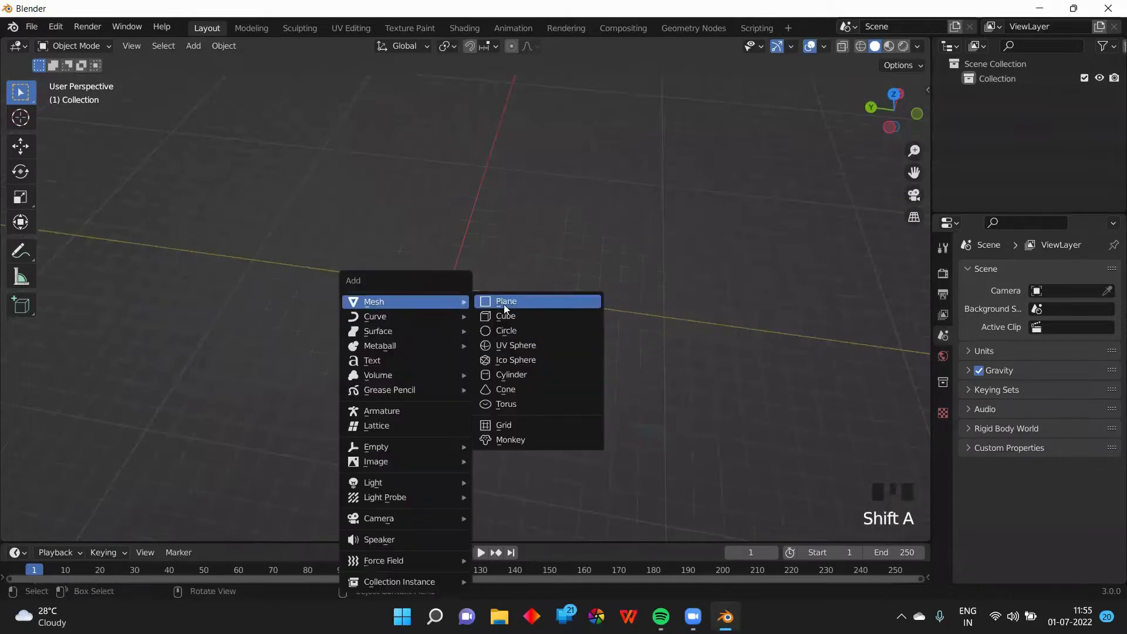
{"action": "left_click", "coordinate": [523, 344]}
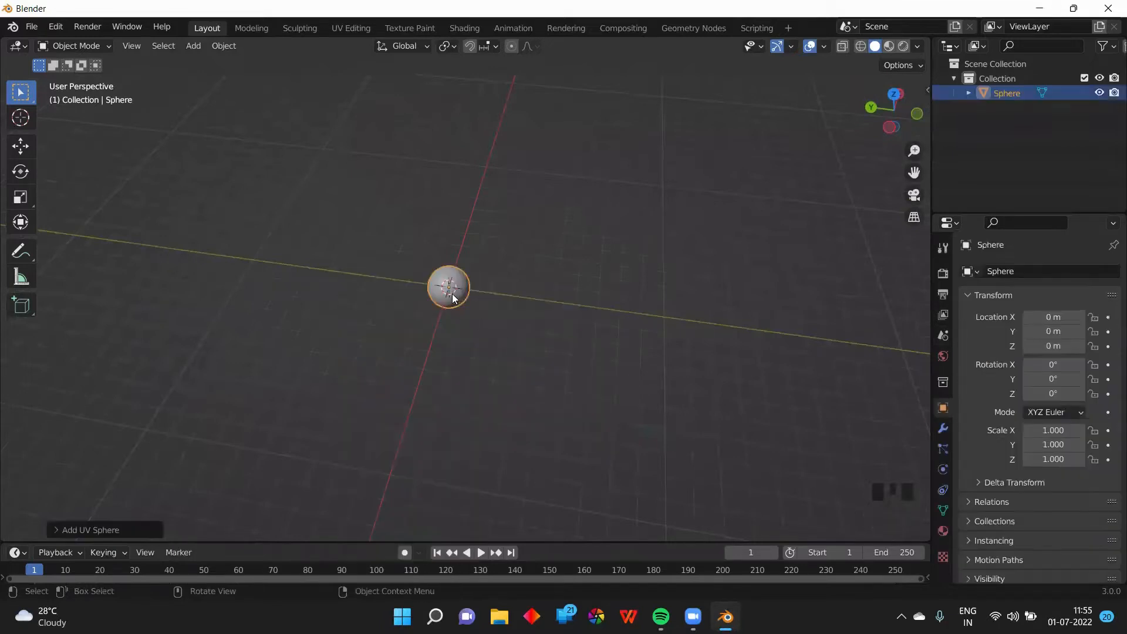
{"action": "scroll", "coordinate": [482, 336], "scroll_direction": "down", "scroll_amount": 5}
{"action": "middle_click_drag", "start_coordinate": [482, 333], "coordinate": [435, 289]}
{"action": "scroll", "coordinate": [443, 288], "scroll_direction": "up", "scroll_amount": 5}
{"action": "key", "text": "s"}
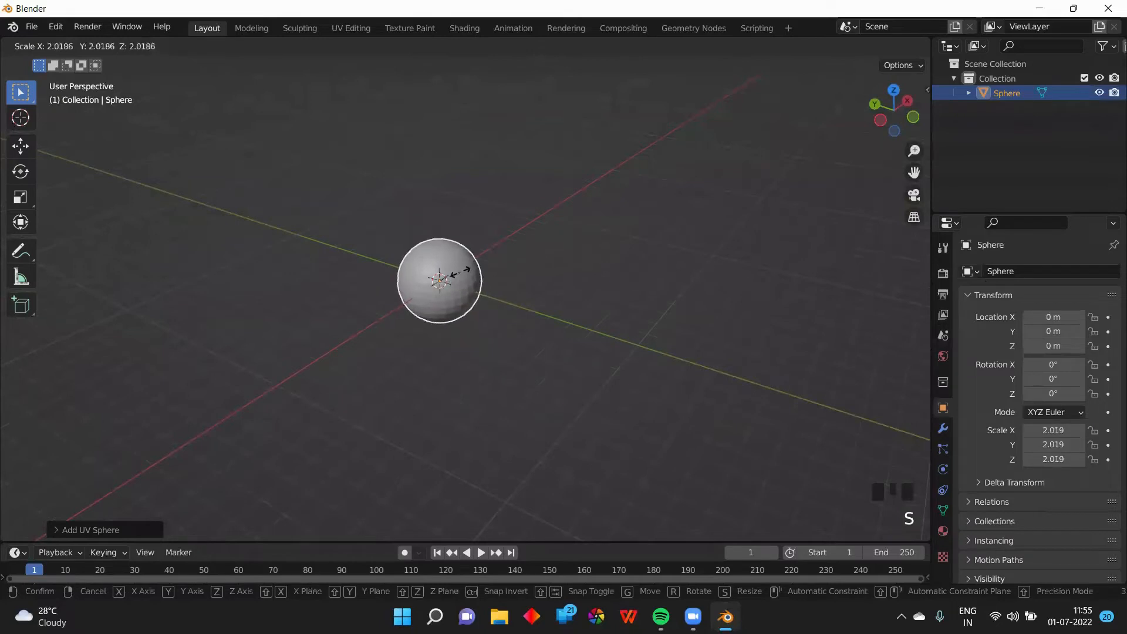
{"action": "left_click", "coordinate": [464, 276]}
Step: Apply smooth shading to the sphere
{"action": "middle_click_drag", "start_coordinate": [469, 290], "coordinate": [479, 233]}
{"action": "scroll", "coordinate": [442, 267], "scroll_direction": "down", "scroll_amount": 8}
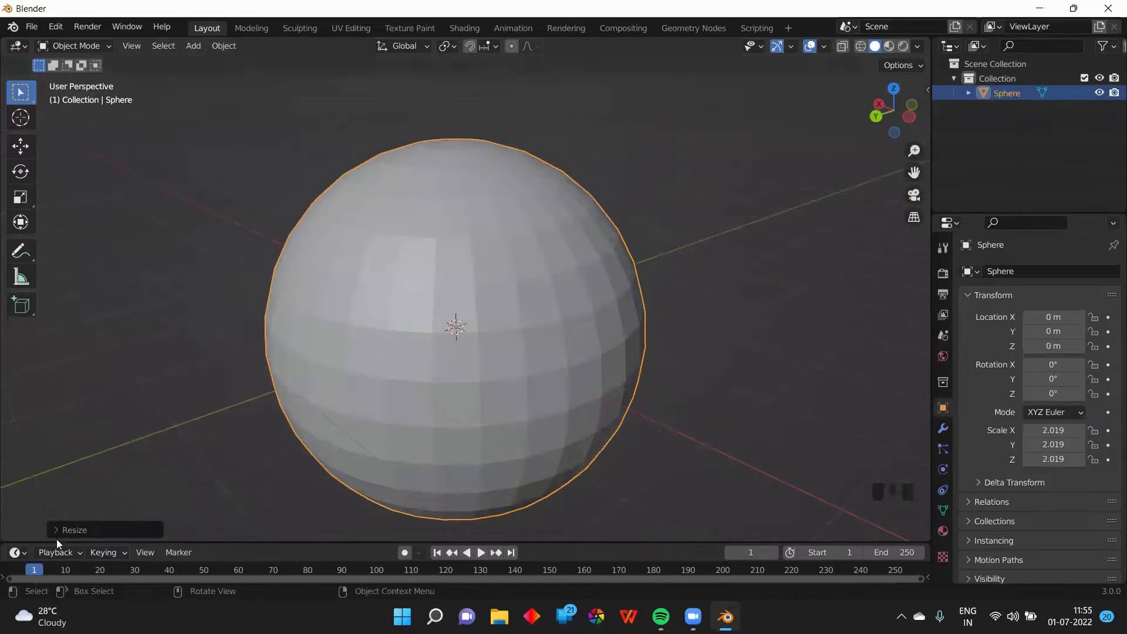
{"action": "right_click", "coordinate": [460, 265]}
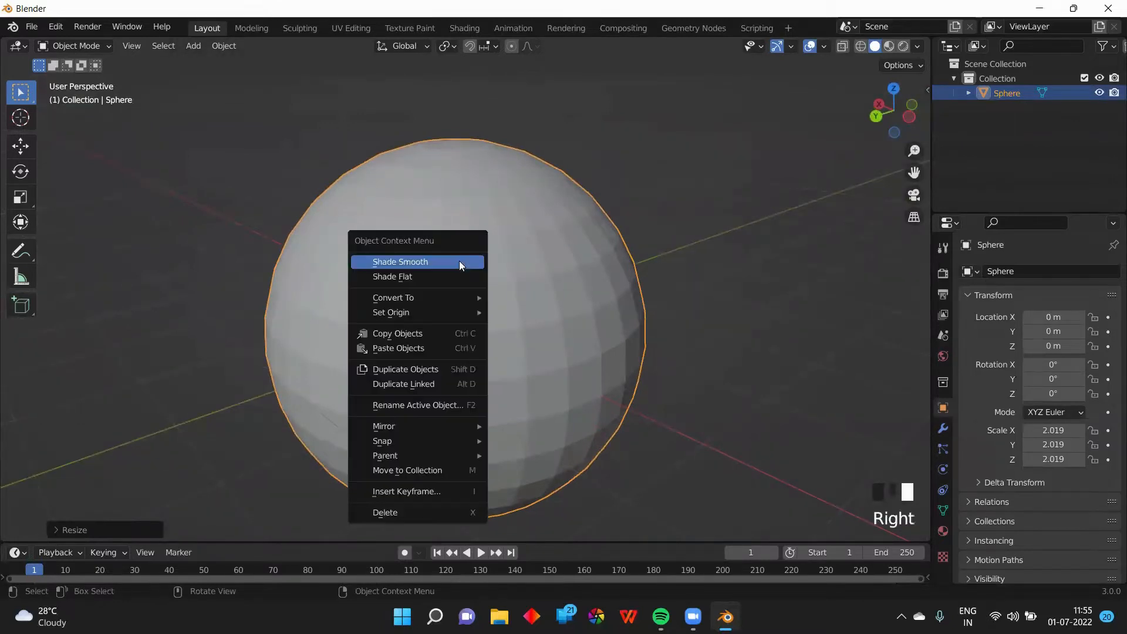
{"action": "left_click", "coordinate": [461, 262]}
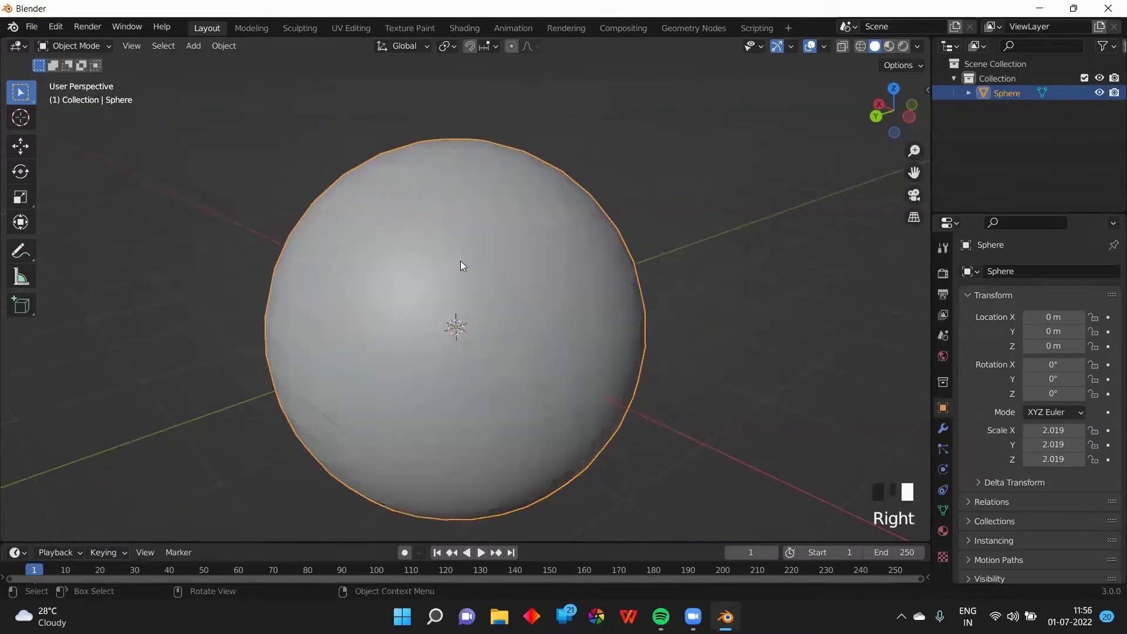
{"action": "scroll", "coordinate": [460, 266], "scroll_direction": "down", "scroll_amount": 4}
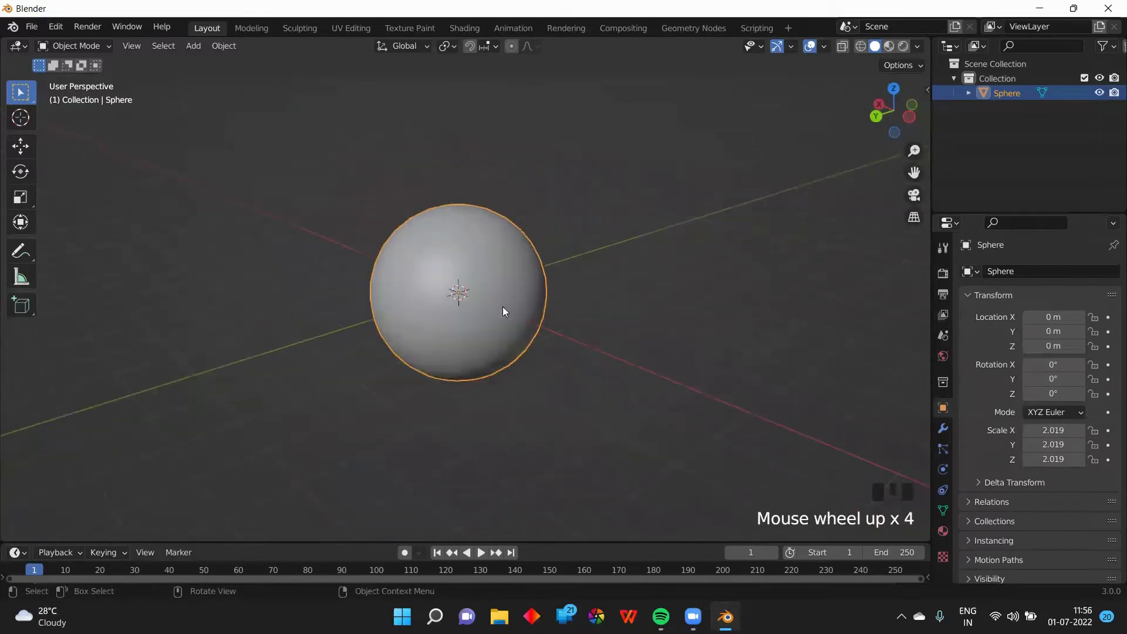
Step: Switch the sphere to flat shading and back to smooth shading to compare the two looks
{"action": "middle_click_drag", "start_coordinate": [515, 315], "coordinate": [419, 277]}
{"action": "right_click", "coordinate": [461, 267]}
{"action": "left_click", "coordinate": [416, 240]}
{"action": "scroll", "coordinate": [462, 267], "scroll_direction": "down", "scroll_amount": 5}
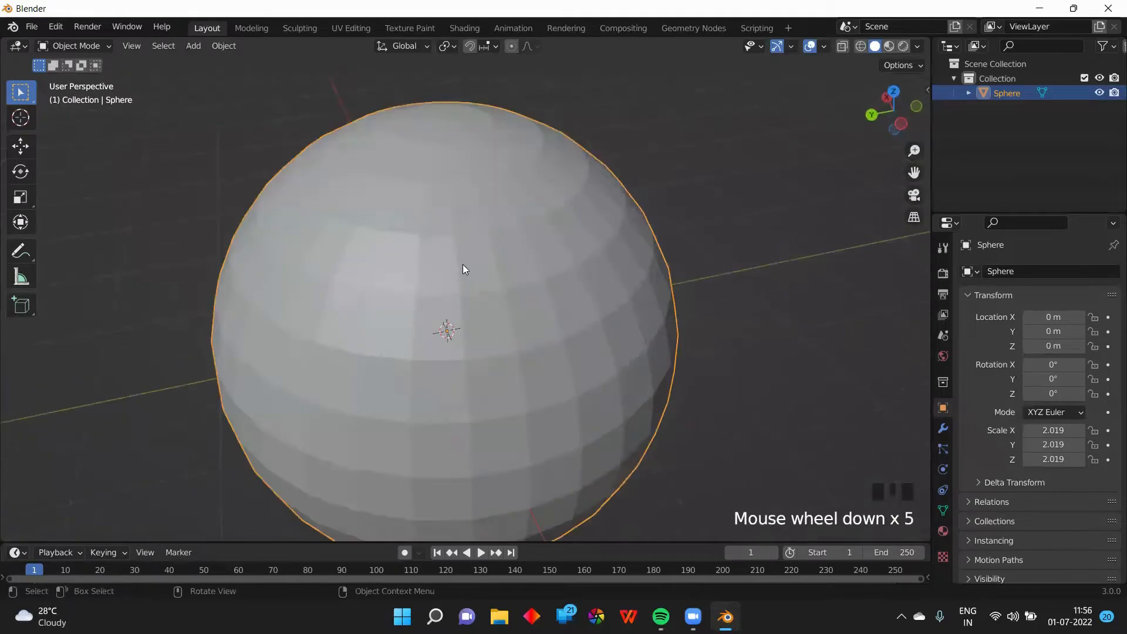
{"action": "scroll", "coordinate": [462, 266], "scroll_direction": "up", "scroll_amount": 2}
{"action": "right_click", "coordinate": [460, 264]}
{"action": "left_click", "coordinate": [447, 251]}
{"action": "scroll", "coordinate": [512, 317], "scroll_direction": "up", "scroll_amount": 3}
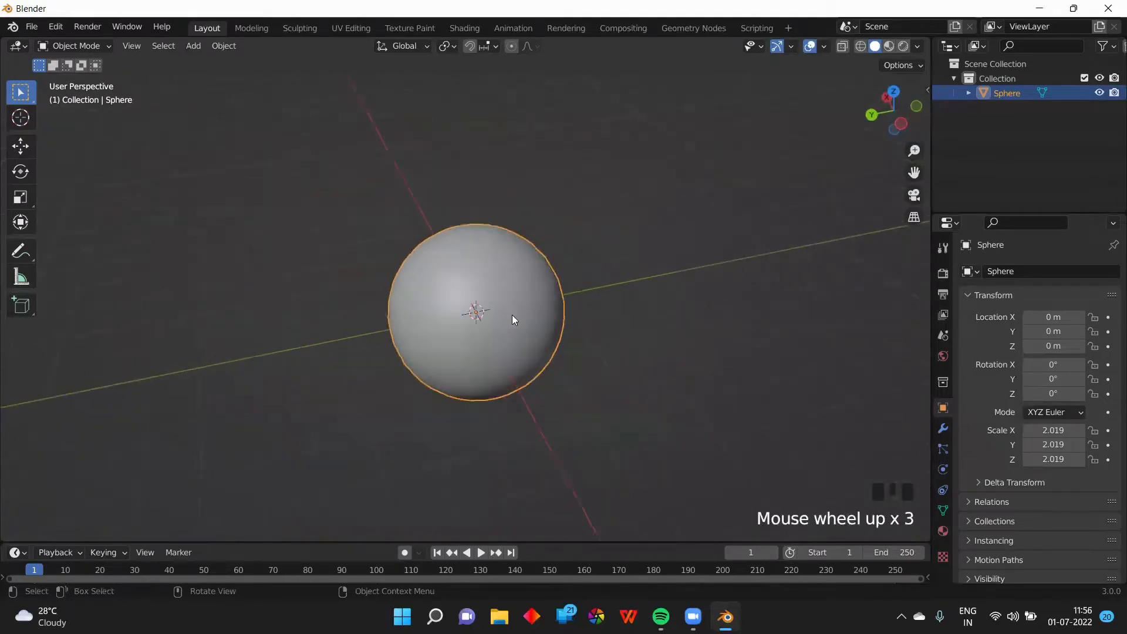
Step: Show the sphere's transform values in the viewport and move it straight up along Z to about 13.74 m
{"action": "scroll", "coordinate": [515, 326], "scroll_direction": "up", "scroll_amount": 6}
{"action": "middle_click_drag", "start_coordinate": [508, 330], "coordinate": [478, 285]}
{"action": "key", "text": "n"}
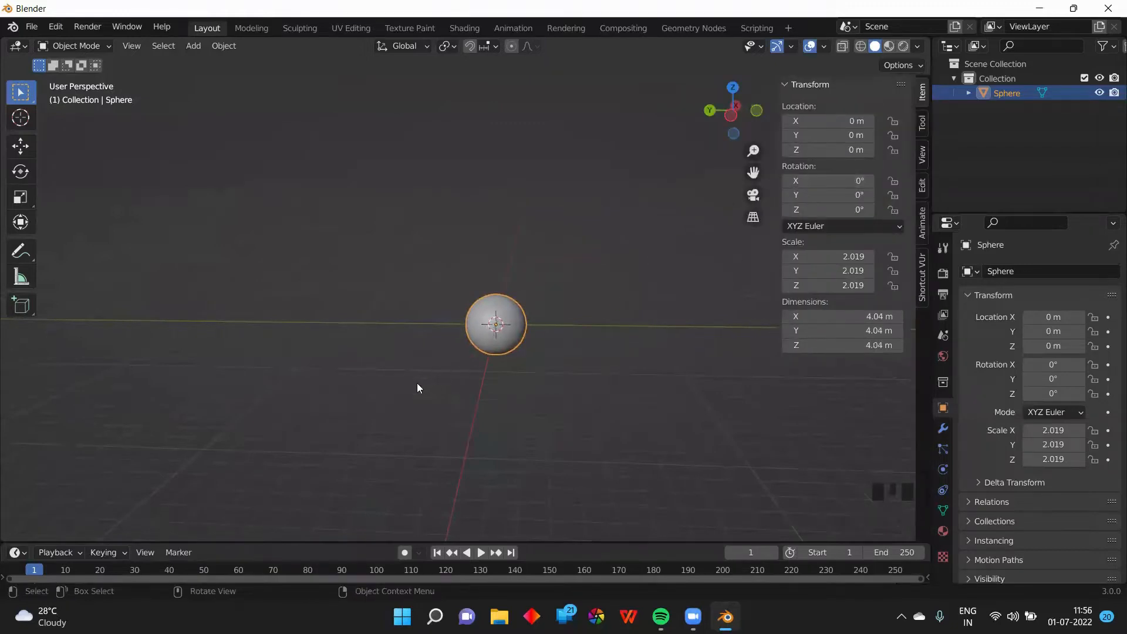
{"action": "key", "text": "g"}
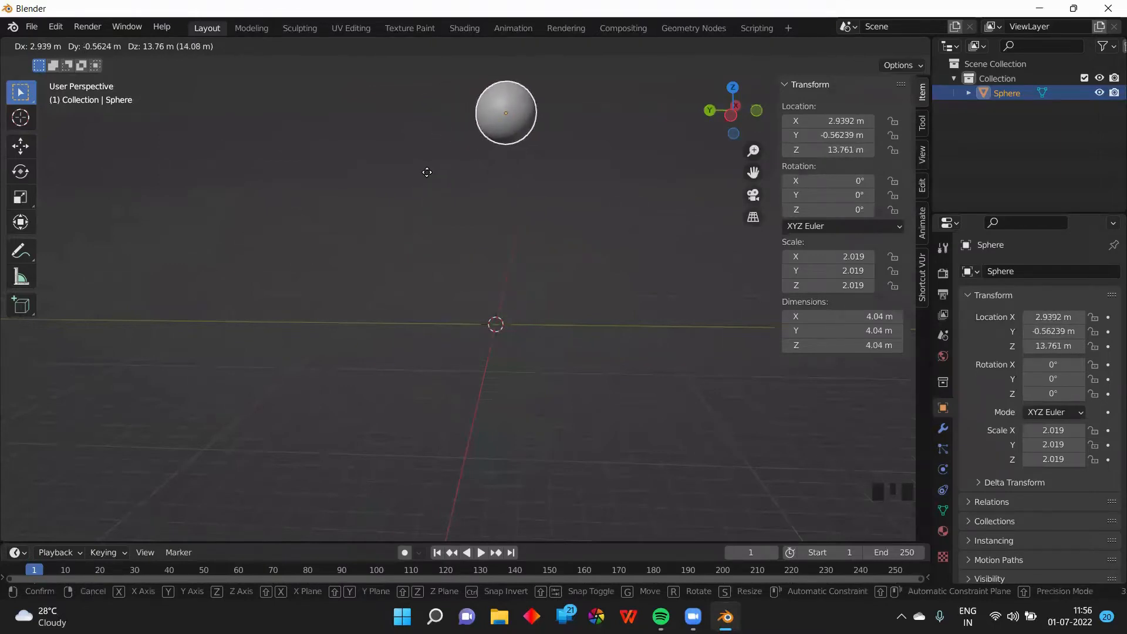
{"action": "key", "text": "z"}
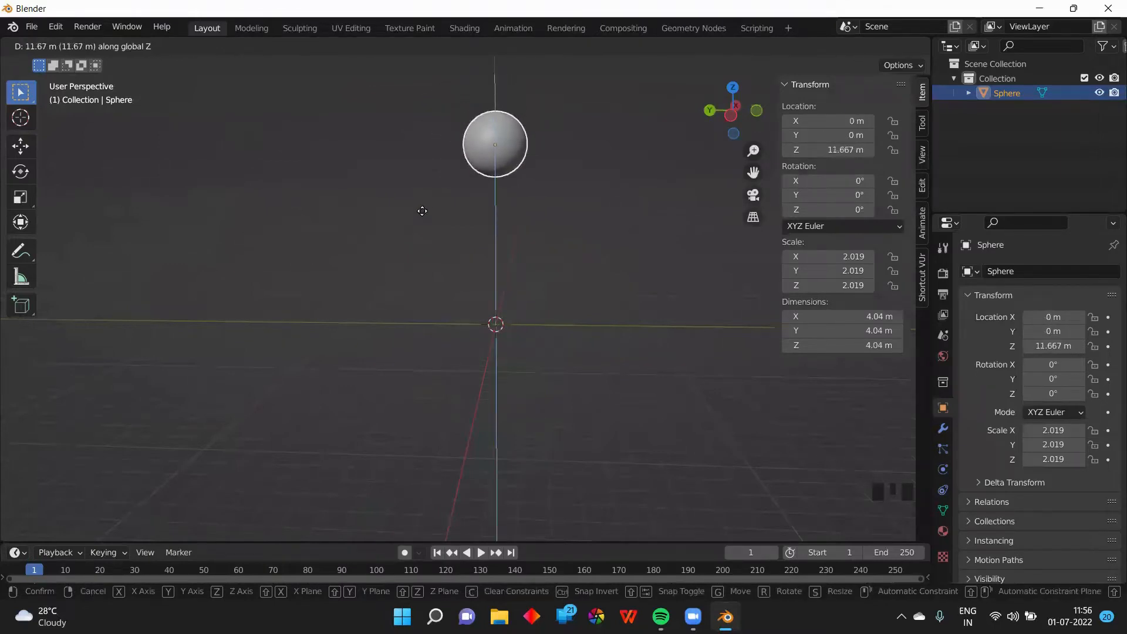
{"action": "left_click", "coordinate": [416, 169]}
Step: Lower the sphere to a Z location of about 13.03 m and deselect it
{"action": "scroll", "coordinate": [538, 218], "scroll_direction": "up", "scroll_amount": 3}
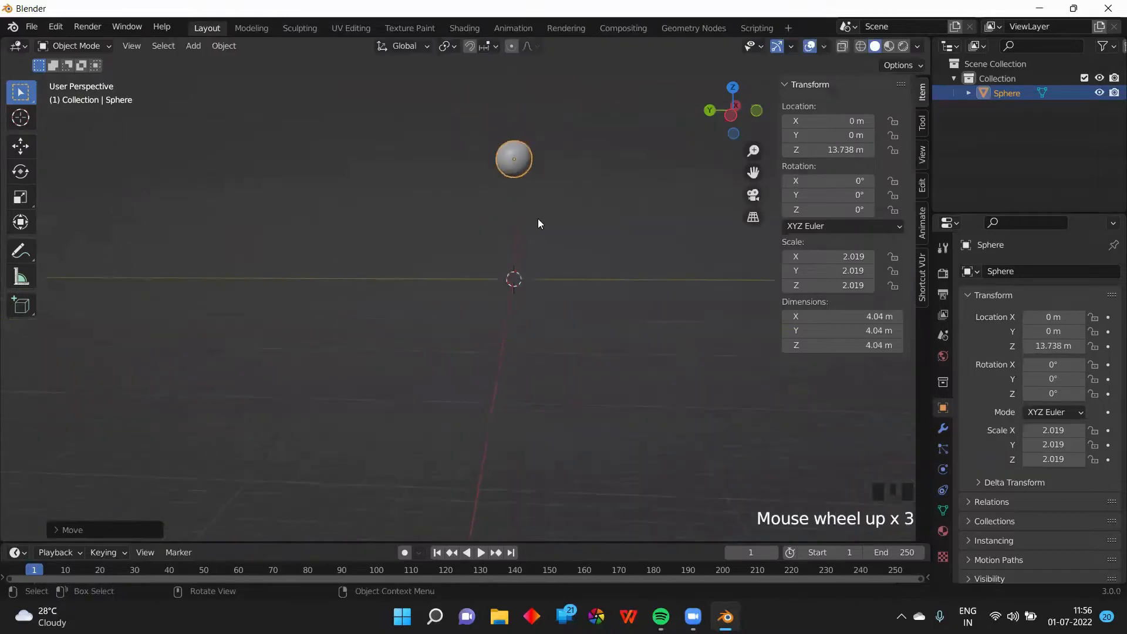
{"action": "mouse_move", "coordinate": [538, 218]}
{"action": "middle_mouse_down"}
{"action": "mouse_move", "coordinate": [380, 244]}
{"action": "mouse_move", "coordinate": [501, 229]}
{"action": "mouse_move", "coordinate": [543, 208]}
{"action": "middle_mouse_up"}
{"action": "scroll", "coordinate": [502, 226], "scroll_direction": "down", "scroll_amount": 2}
{"action": "scroll", "coordinate": [532, 206], "scroll_direction": "down", "scroll_amount": 2}
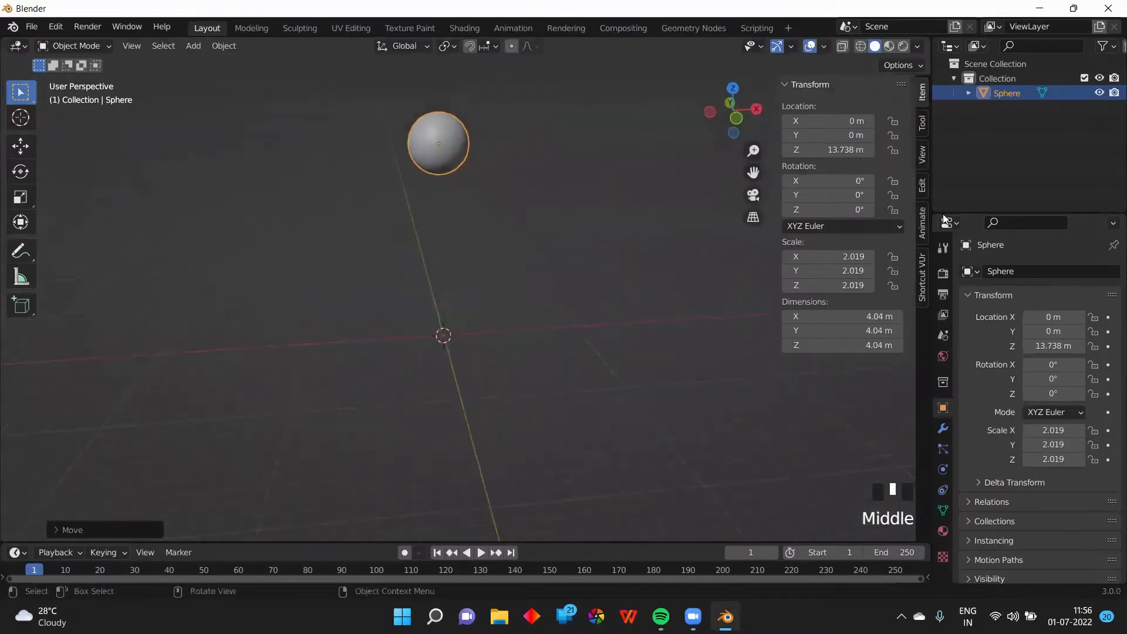
{"action": "left_click_drag", "start_coordinate": [833, 150], "coordinate": [808, 195]}
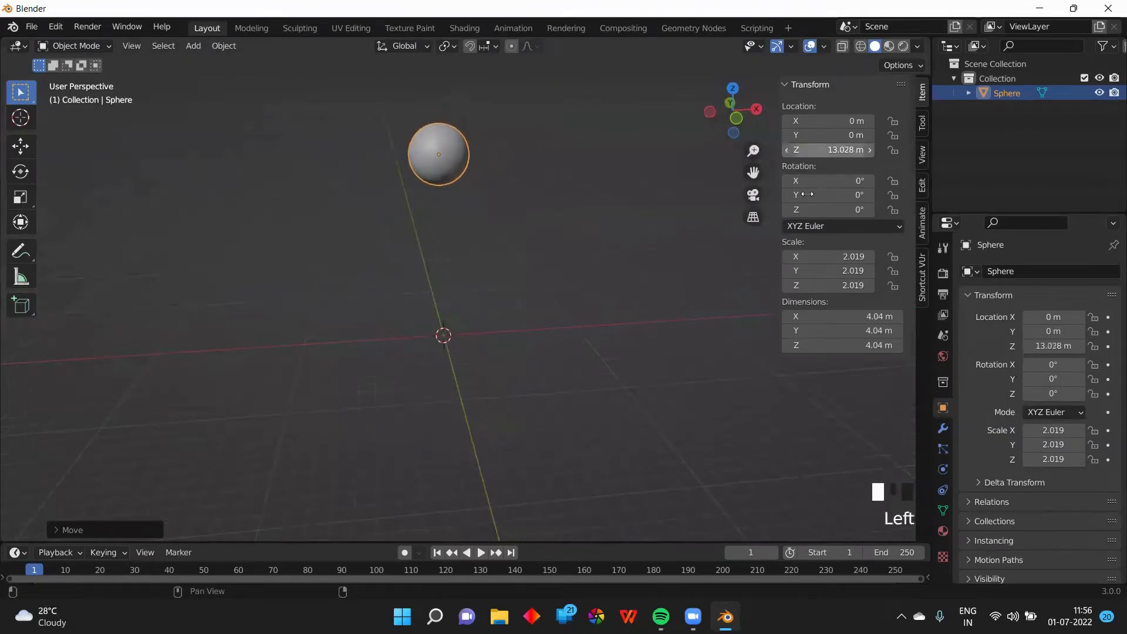
{"action": "left_click", "coordinate": [622, 152]}
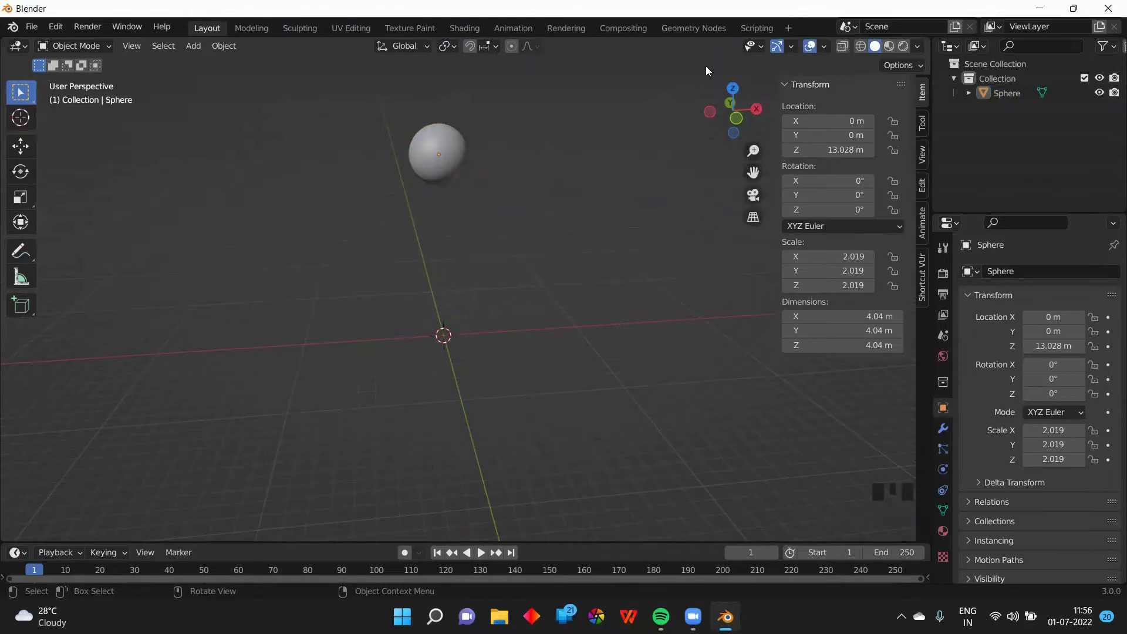
Step: Examine the sphere's position above the origin from the right and left orthographic views and in perspective
{"action": "left_click_drag", "start_coordinate": [717, 63], "coordinate": [757, 154]}
{"action": "left_click_drag", "start_coordinate": [664, 60], "coordinate": [761, 141]}
{"action": "left_click", "coordinate": [760, 109]}
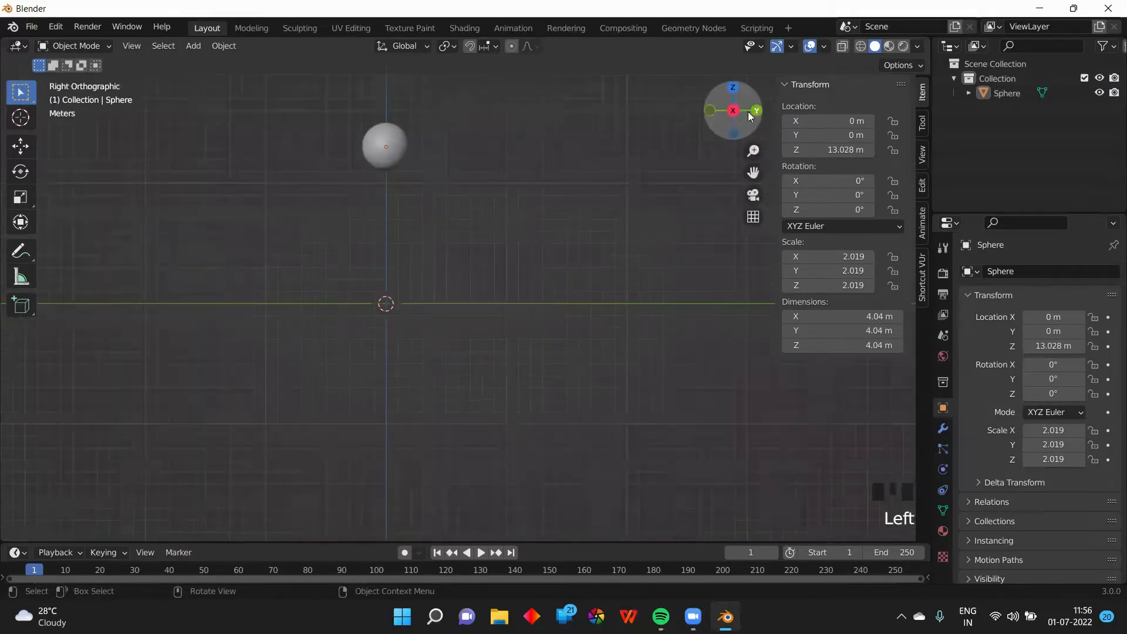
{"action": "left_click_drag", "start_coordinate": [733, 136], "coordinate": [712, 116]}
{"action": "left_click", "coordinate": [722, 110]}
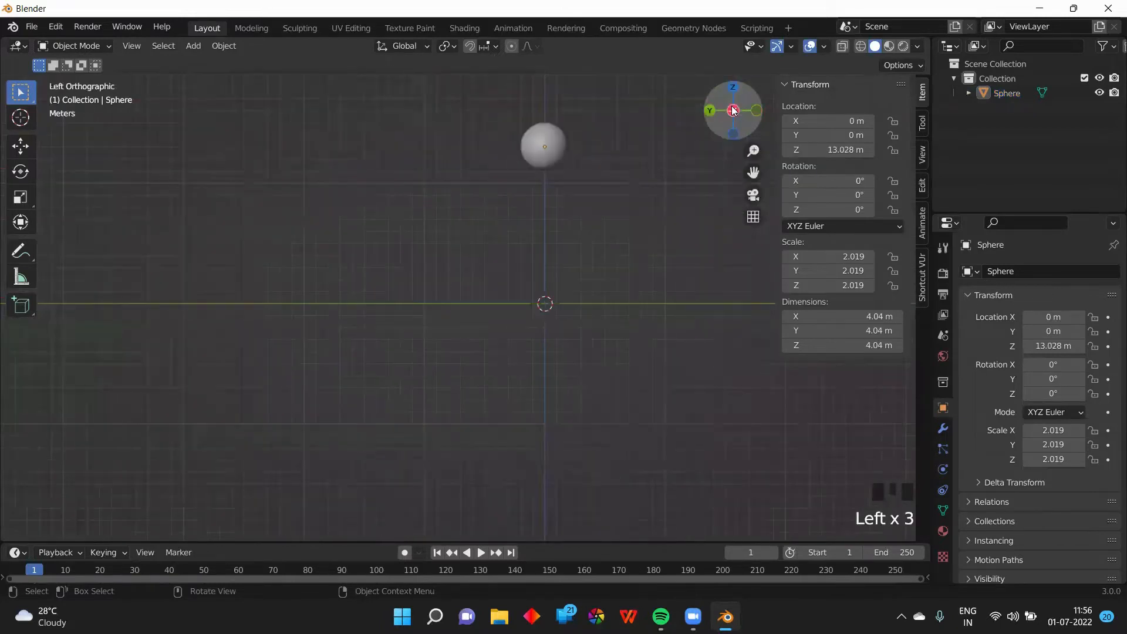
{"action": "middle_click_drag", "start_coordinate": [657, 186], "coordinate": [644, 235]}
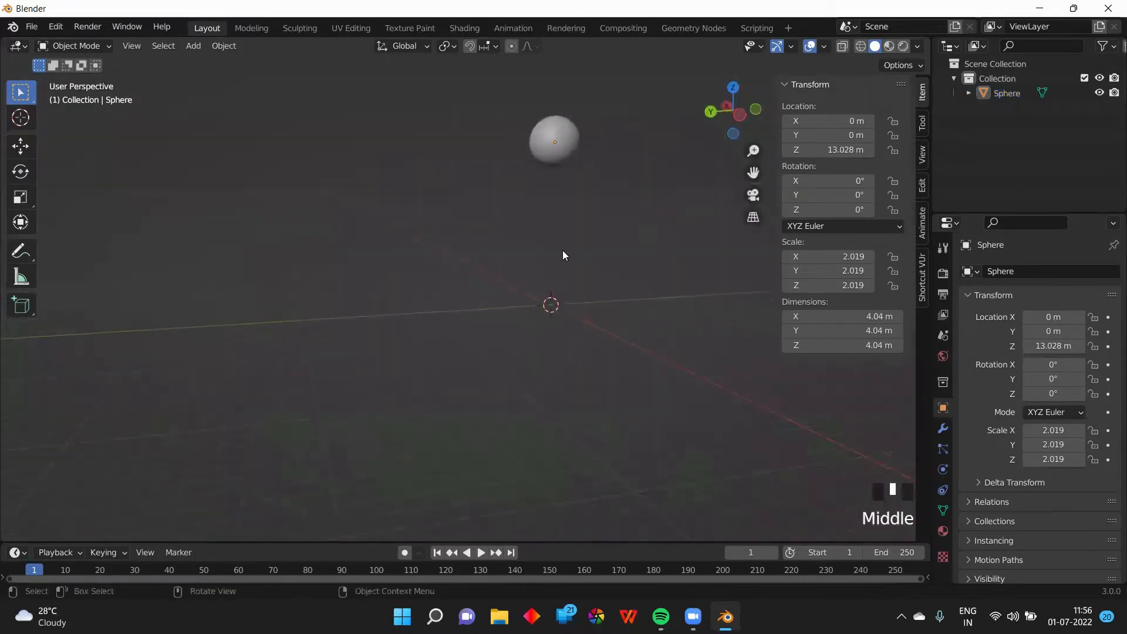
{"action": "middle_click_drag", "start_coordinate": [563, 251], "coordinate": [583, 292]}
{"action": "scroll", "coordinate": [607, 242], "scroll_direction": "up", "scroll_amount": 3}
{"action": "scroll", "coordinate": [607, 245], "scroll_direction": "down", "scroll_amount": 1}
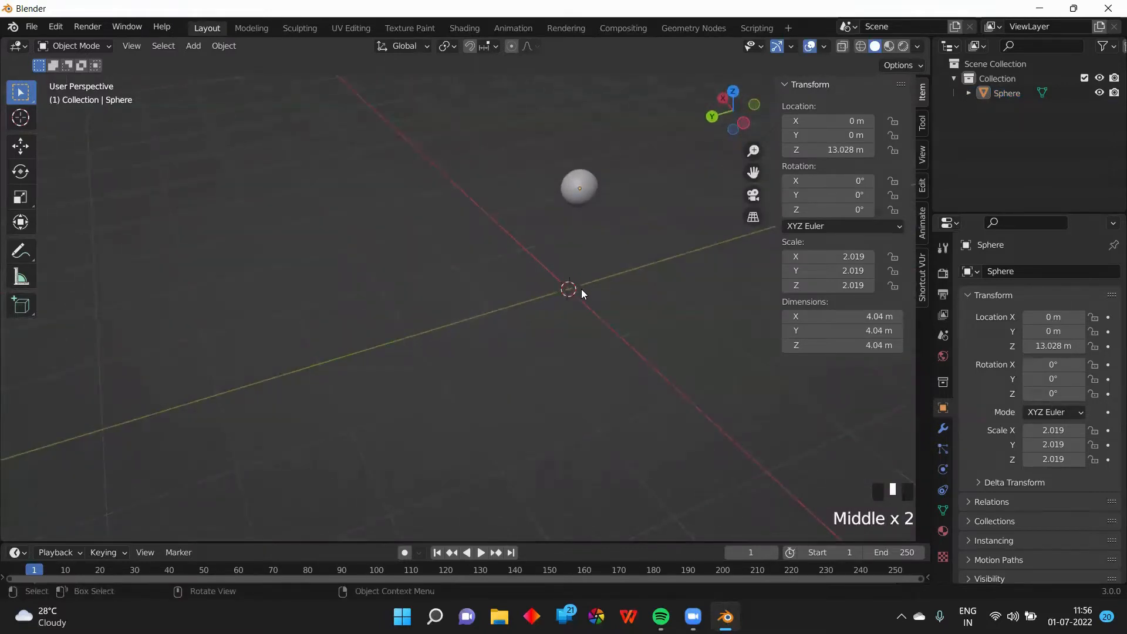
Step: Add a plane at the origin and scale it up to about 39.2 m per side as the ground
{"action": "key", "text": "shift+a"}
{"action": "mouse_move", "coordinate": [581, 289]}
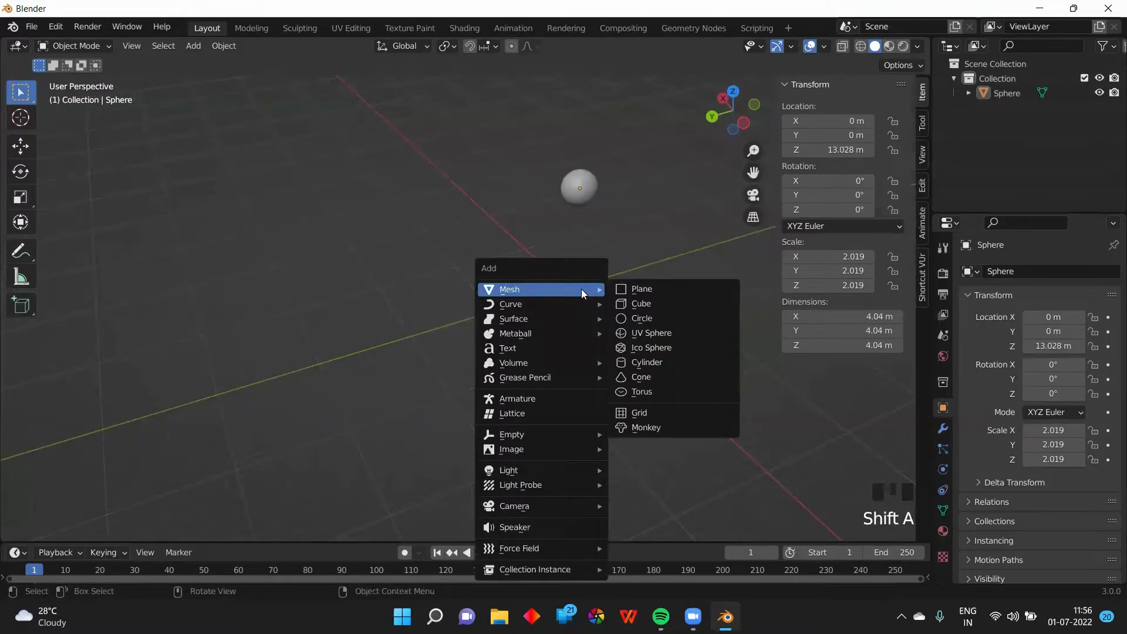
{"action": "left_click", "coordinate": [655, 290]}
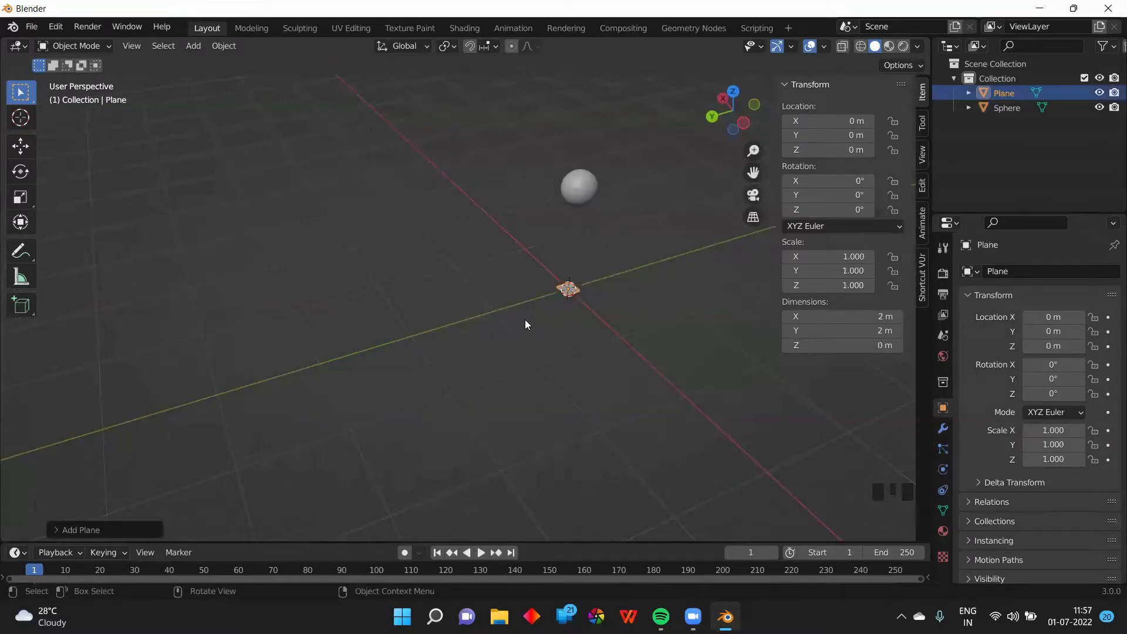
{"action": "key", "text": "s"}
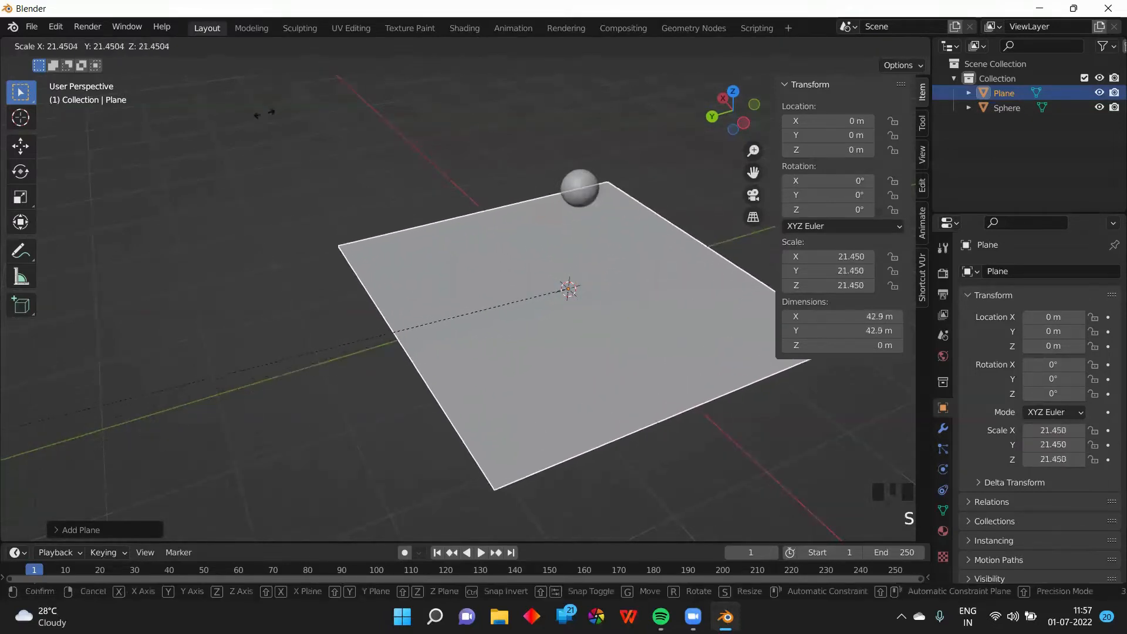
{"action": "left_click", "coordinate": [447, 211]}
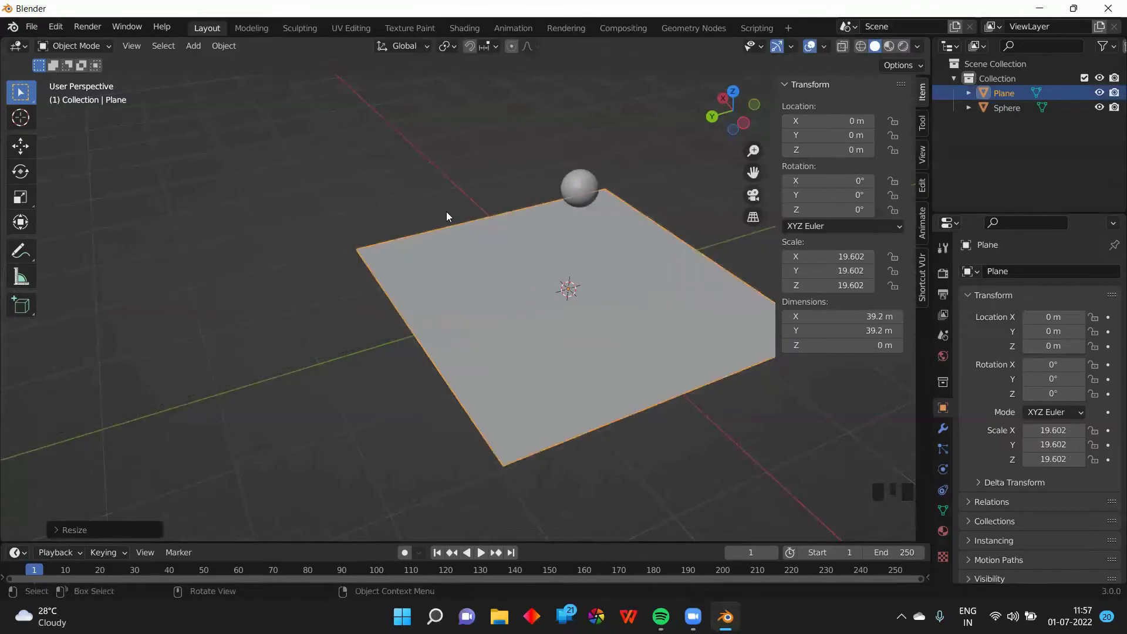
Step: Select the sphere above the plane and enlarge the timeline area
{"action": "middle_click_drag", "start_coordinate": [445, 209], "coordinate": [399, 151]}
{"action": "left_click", "coordinate": [402, 217]}
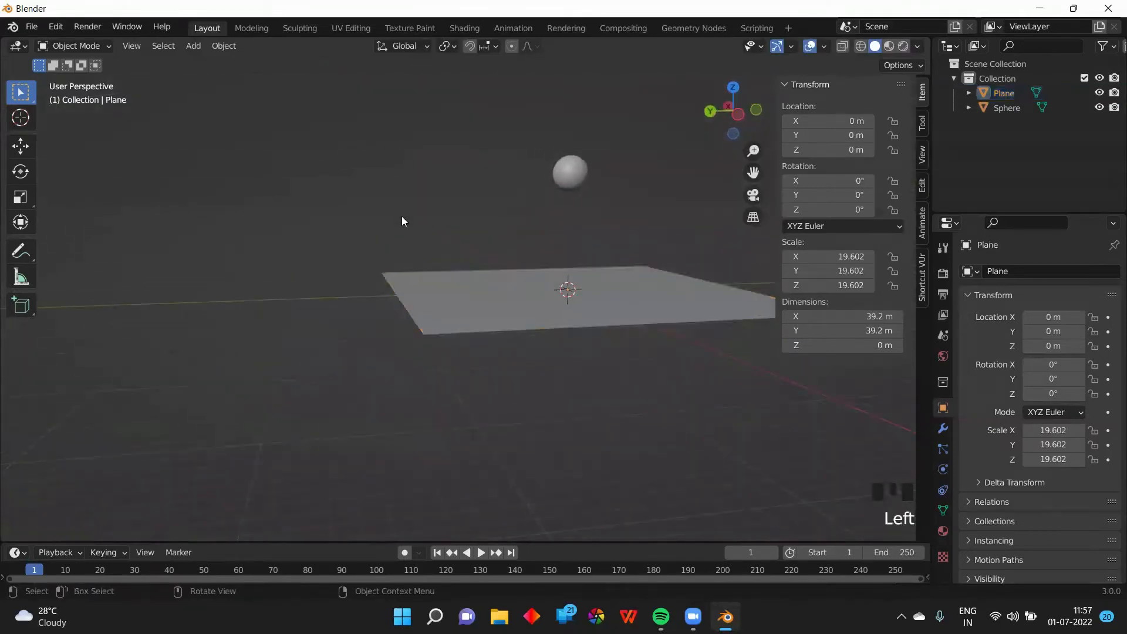
{"action": "middle_click", "coordinate": [402, 217]}
{"action": "middle_click_drag", "start_coordinate": [402, 218], "coordinate": [453, 309]}
{"action": "left_click", "coordinate": [463, 296]}
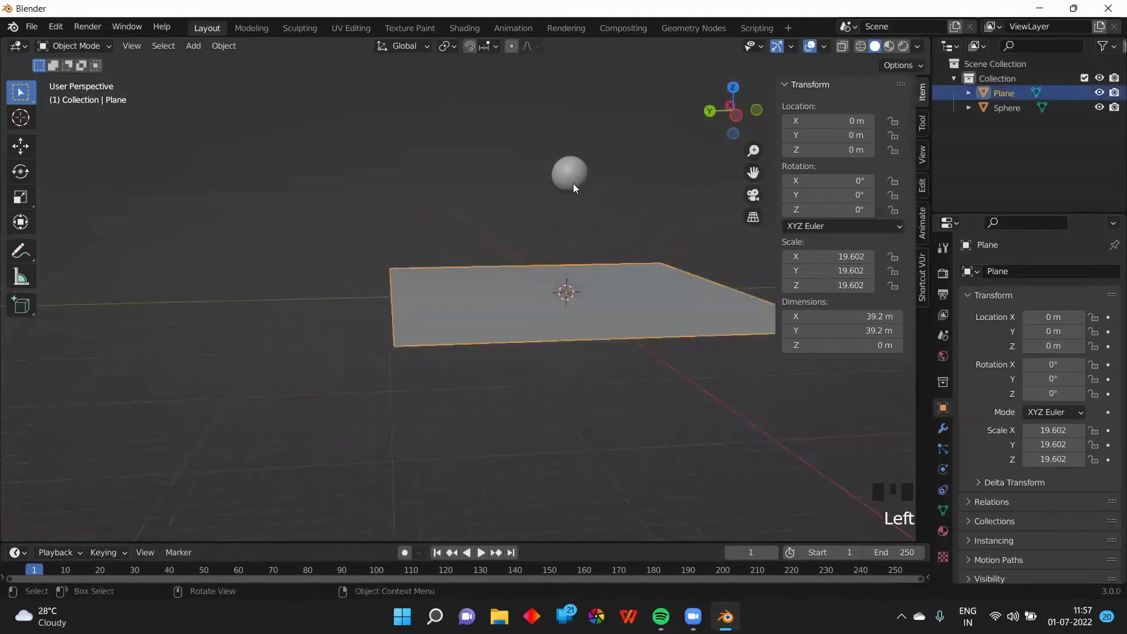
{"action": "left_click", "coordinate": [573, 187]}
{"action": "middle_click_drag", "start_coordinate": [493, 238], "coordinate": [414, 284]}
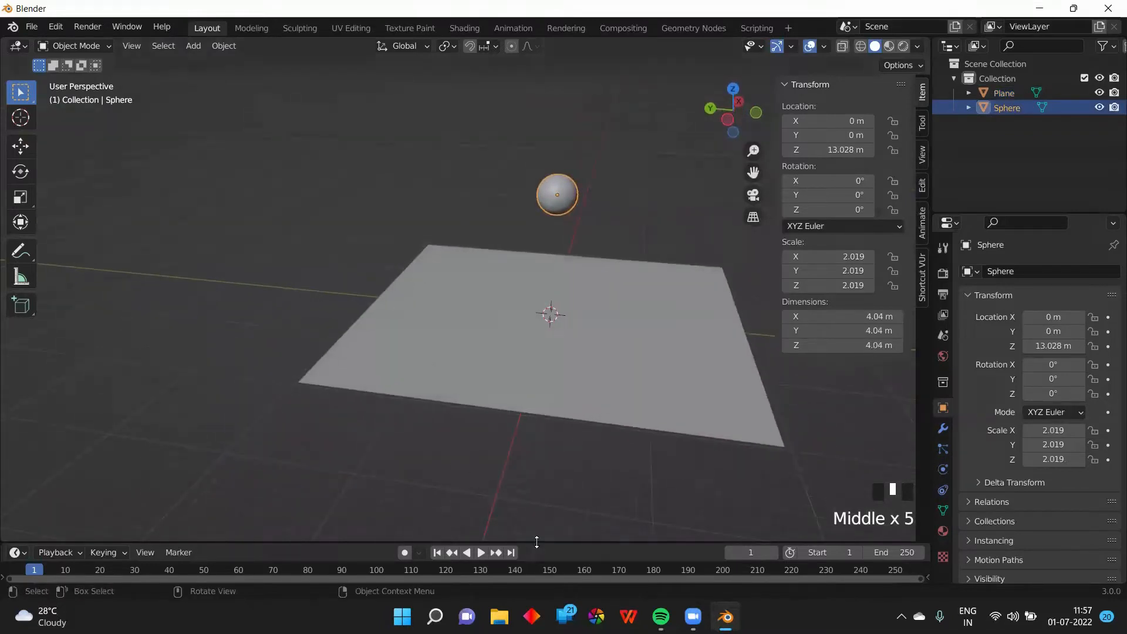
{"action": "left_click_drag", "start_coordinate": [537, 541], "coordinate": [527, 457]}
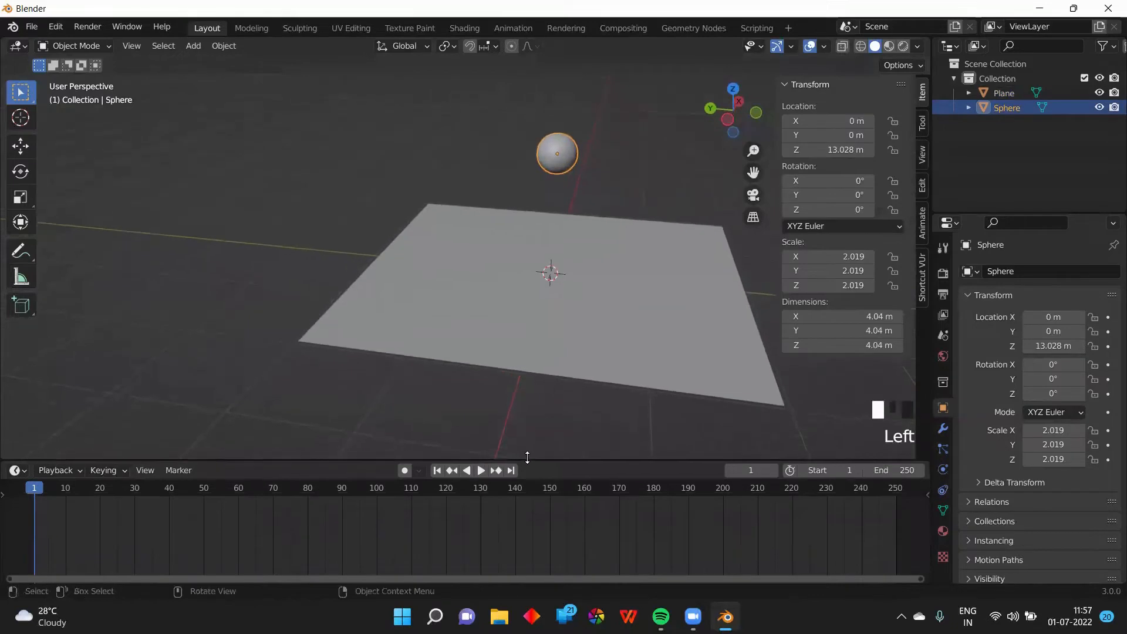
Step: Scrub through the timeline up to frame 132 and return to frame 1
{"action": "left_click_drag", "start_coordinate": [50, 497], "coordinate": [52, 489]}
{"action": "left_click", "coordinate": [59, 489]}
{"action": "left_click", "coordinate": [65, 489]}
{"action": "left_click", "coordinate": [70, 489]}
{"action": "left_click", "coordinate": [75, 489]}
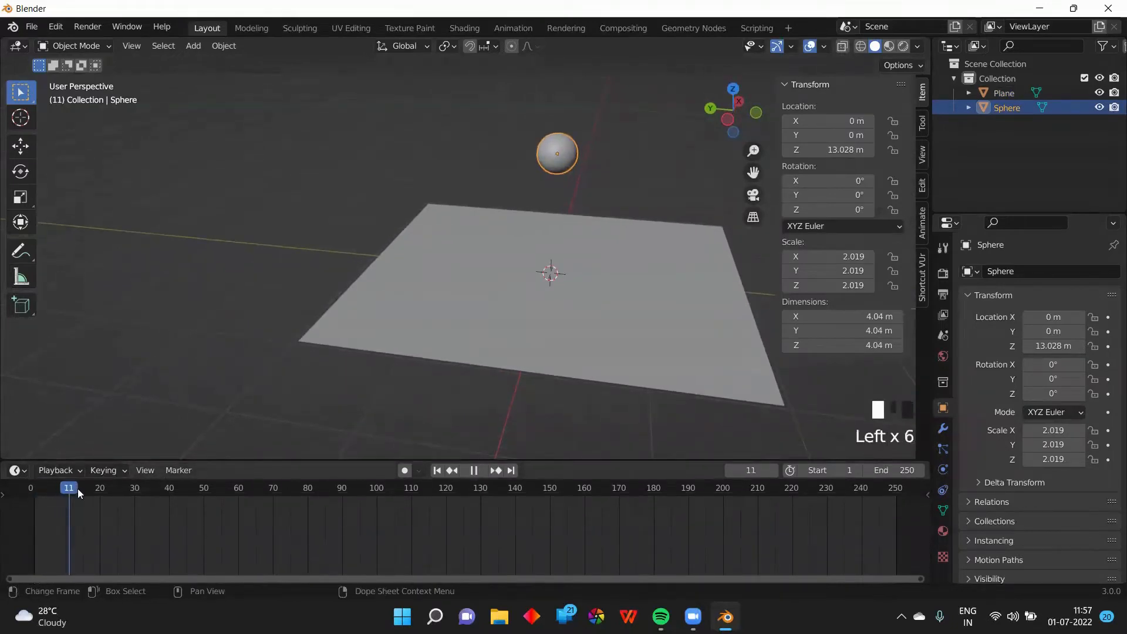
{"action": "left_click", "coordinate": [83, 490]}
{"action": "left_click", "coordinate": [104, 492]}
{"action": "left_click", "coordinate": [135, 494]}
{"action": "left_click", "coordinate": [162, 497]}
{"action": "left_click", "coordinate": [173, 498]}
{"action": "left_click", "coordinate": [175, 499]}
{"action": "left_click", "coordinate": [223, 499]}
{"action": "left_click", "coordinate": [249, 493]}
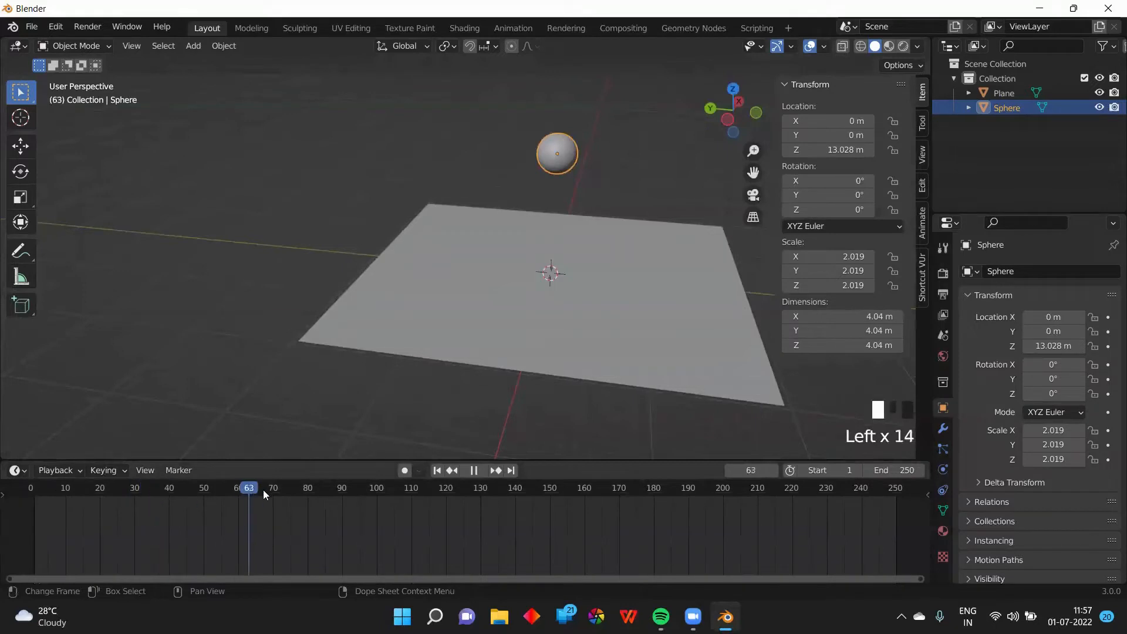
{"action": "left_click", "coordinate": [267, 492]}
{"action": "left_click", "coordinate": [284, 492]}
{"action": "left_click", "coordinate": [329, 493]}
{"action": "left_click", "coordinate": [377, 493]}
{"action": "left_click", "coordinate": [467, 493]}
{"action": "left_click", "coordinate": [488, 493]}
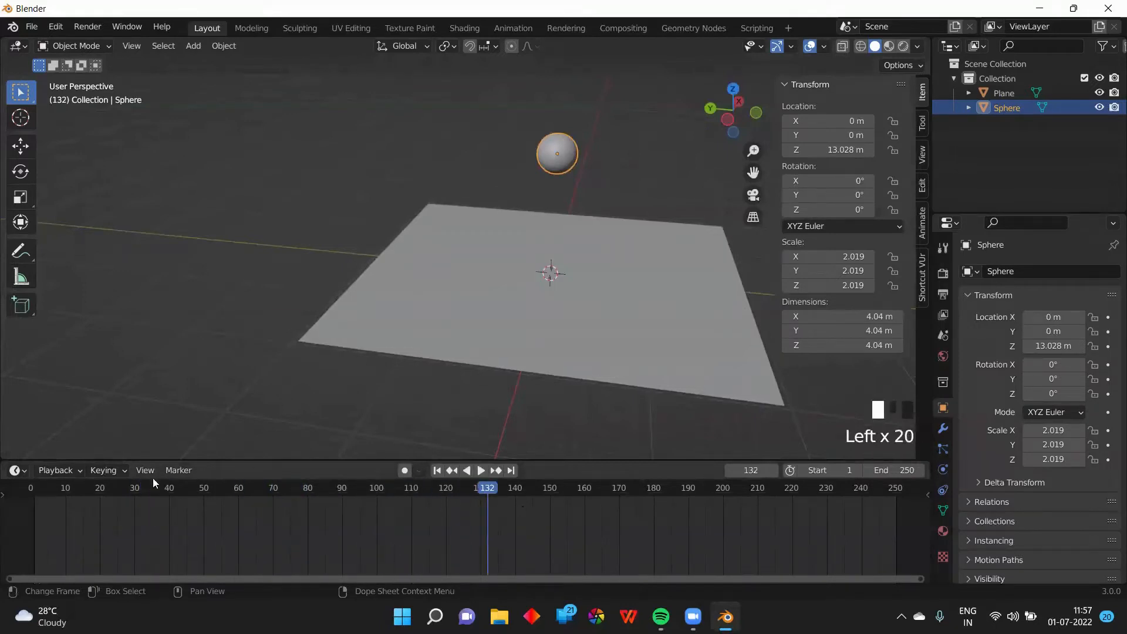
{"action": "left_click", "coordinate": [37, 489]}
{"action": "left_click", "coordinate": [34, 490]}
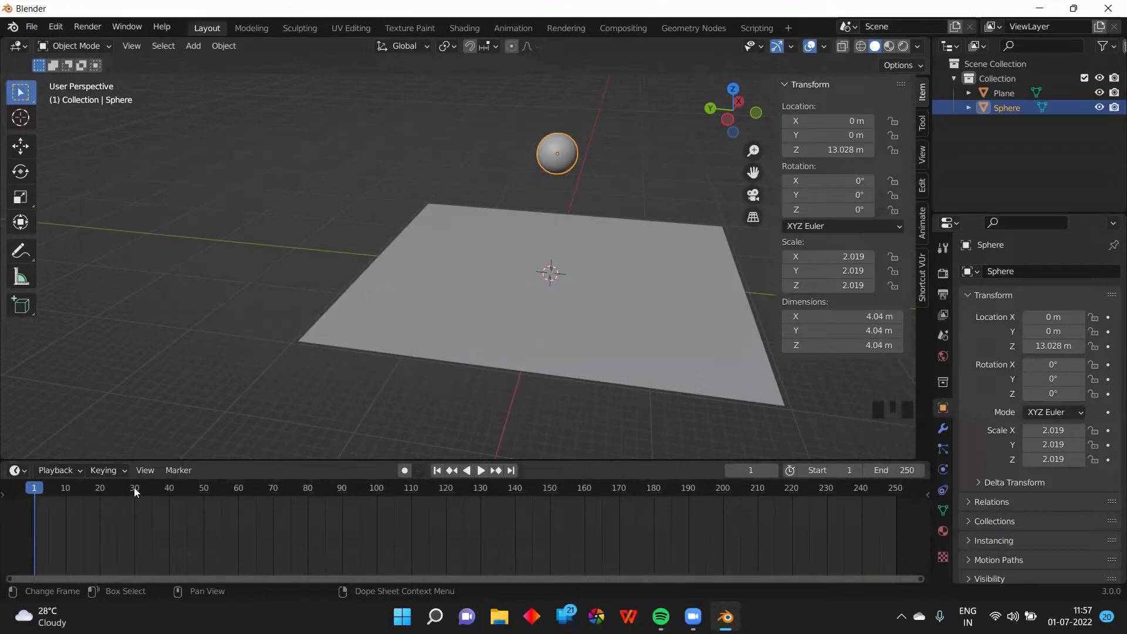
Step: Go to frame 30 and set the animation's end frame to 100
{"action": "left_click", "coordinate": [134, 488]}
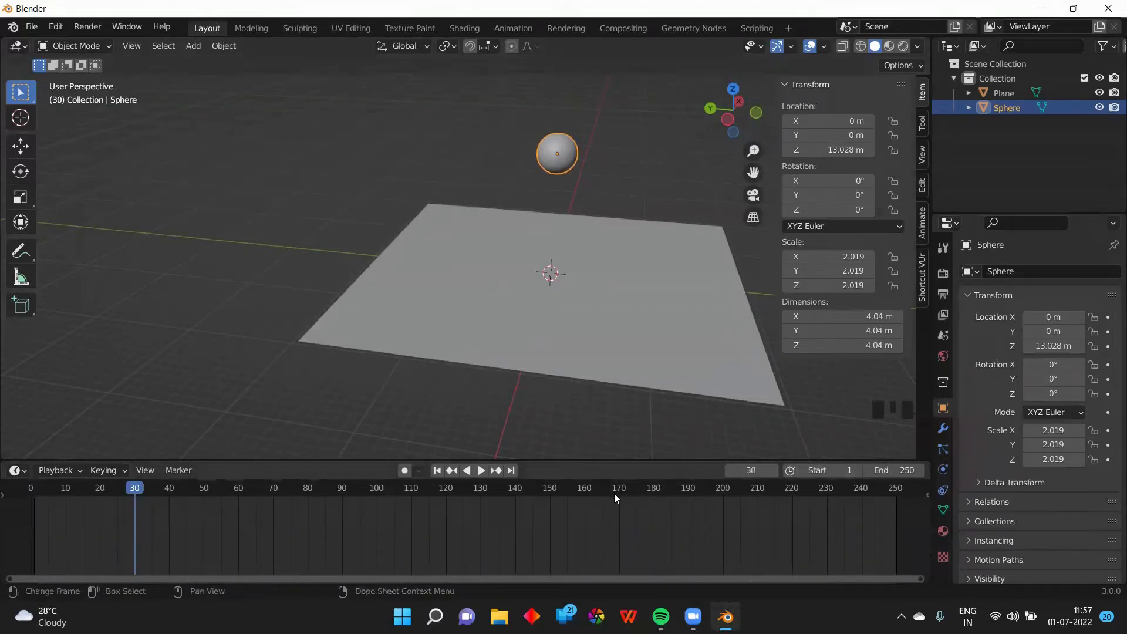
{"action": "left_click", "coordinate": [908, 474]}
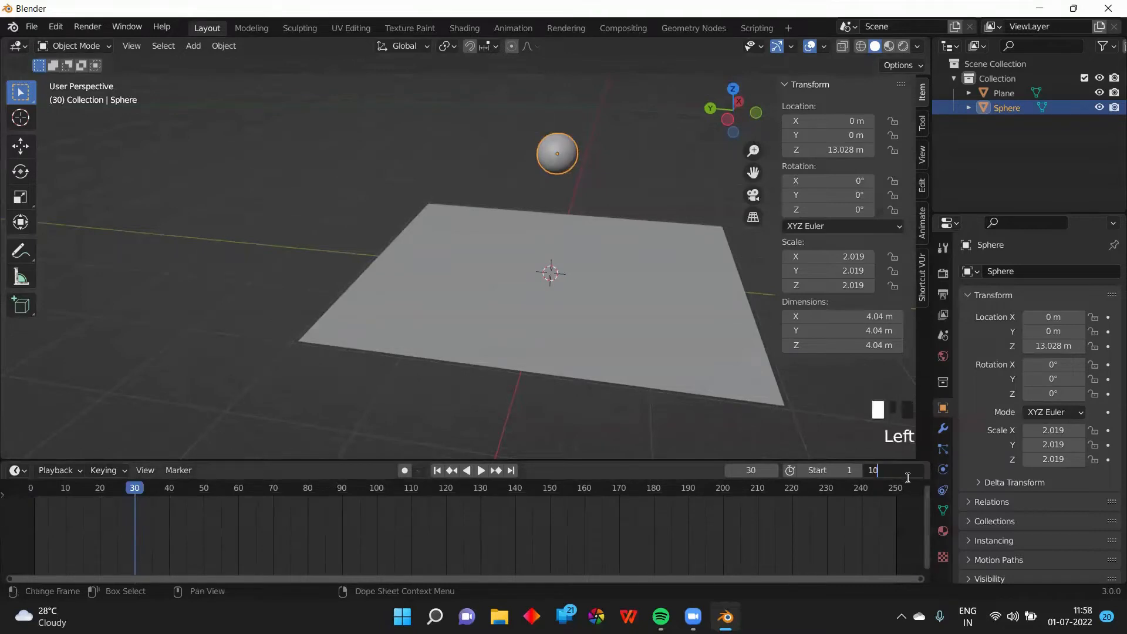
{"action": "type", "text": "100"}
{"action": "key", "text": "Return"}
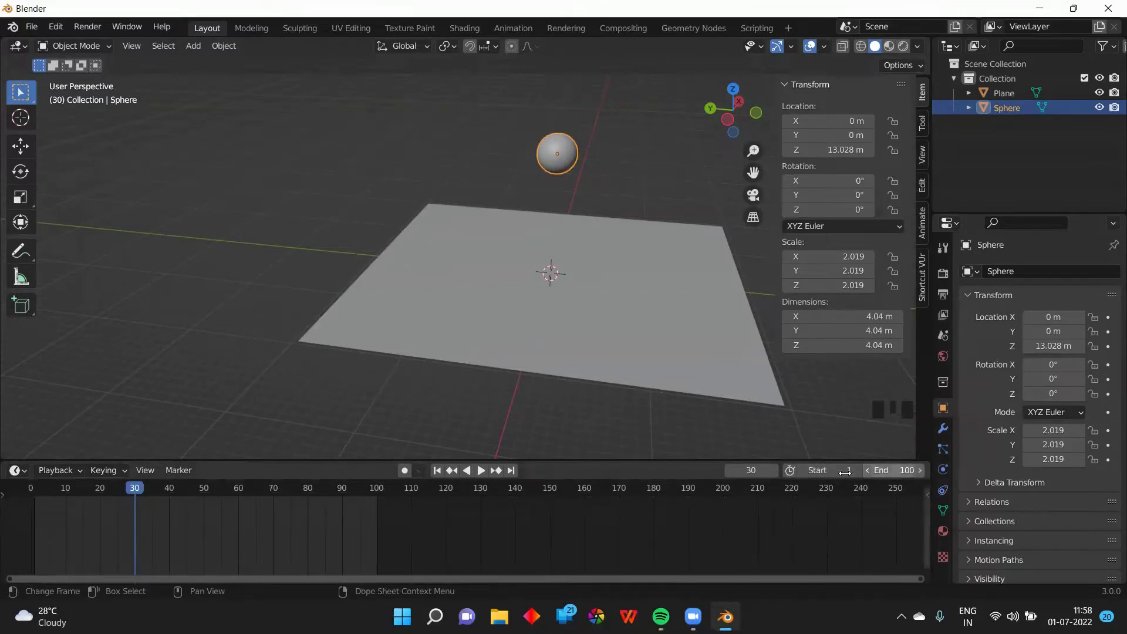
Step: Try end frames of 1000 and 5000 for the animation, and restore the end frame to 100
{"action": "left_click", "coordinate": [902, 470]}
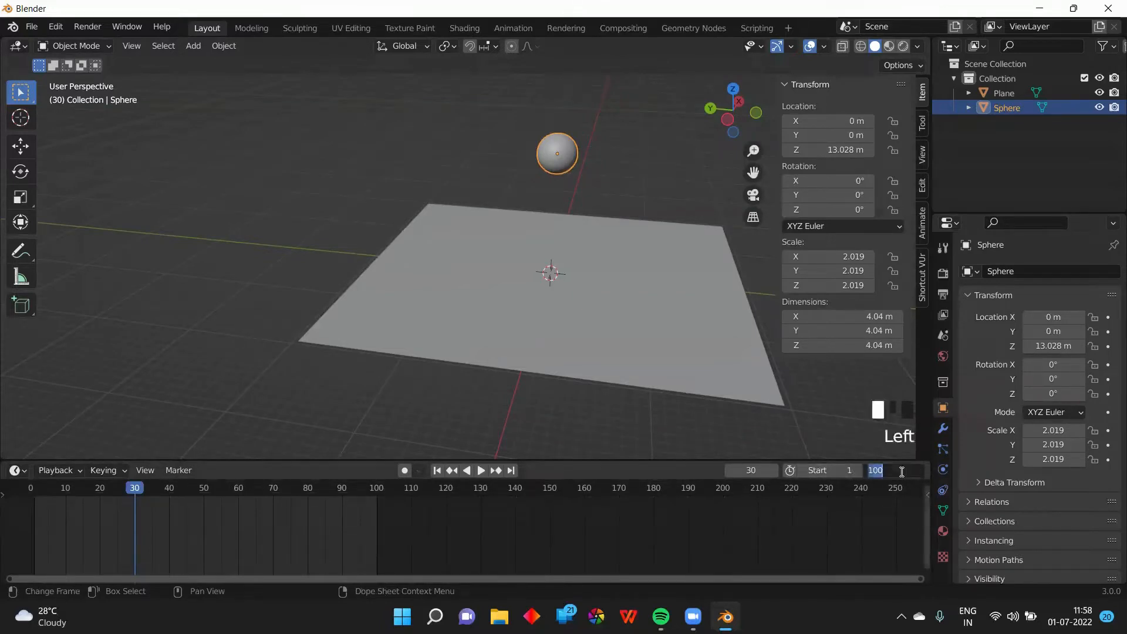
{"action": "type", "text": "1000"}
{"action": "key", "text": "Return"}
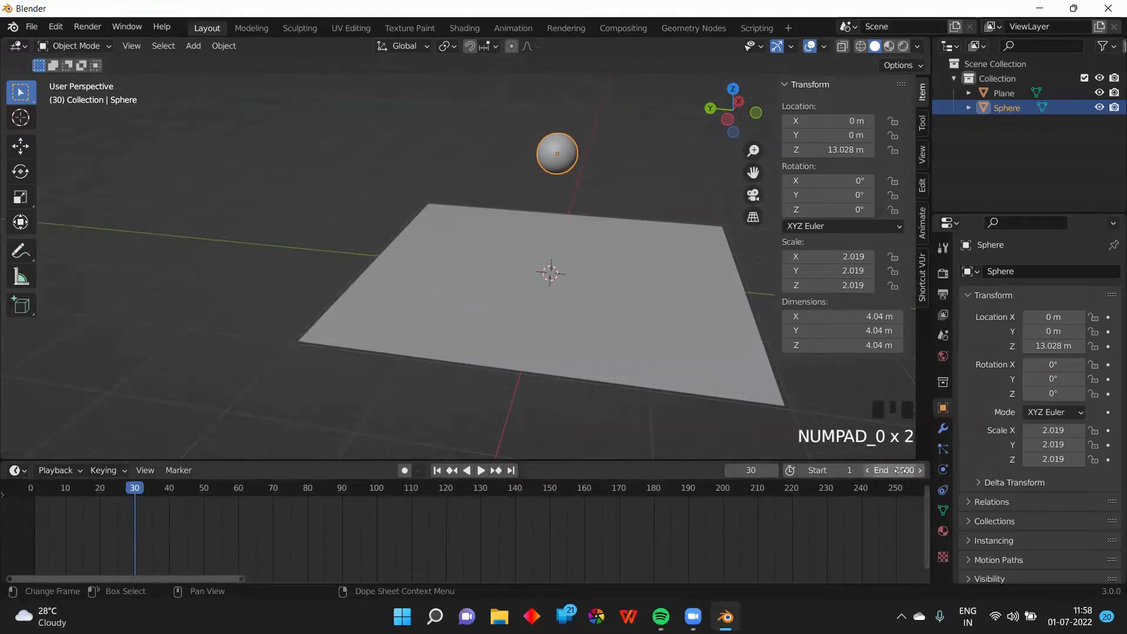
{"action": "left_click", "coordinate": [901, 470]}
{"action": "type", "text": "00"}
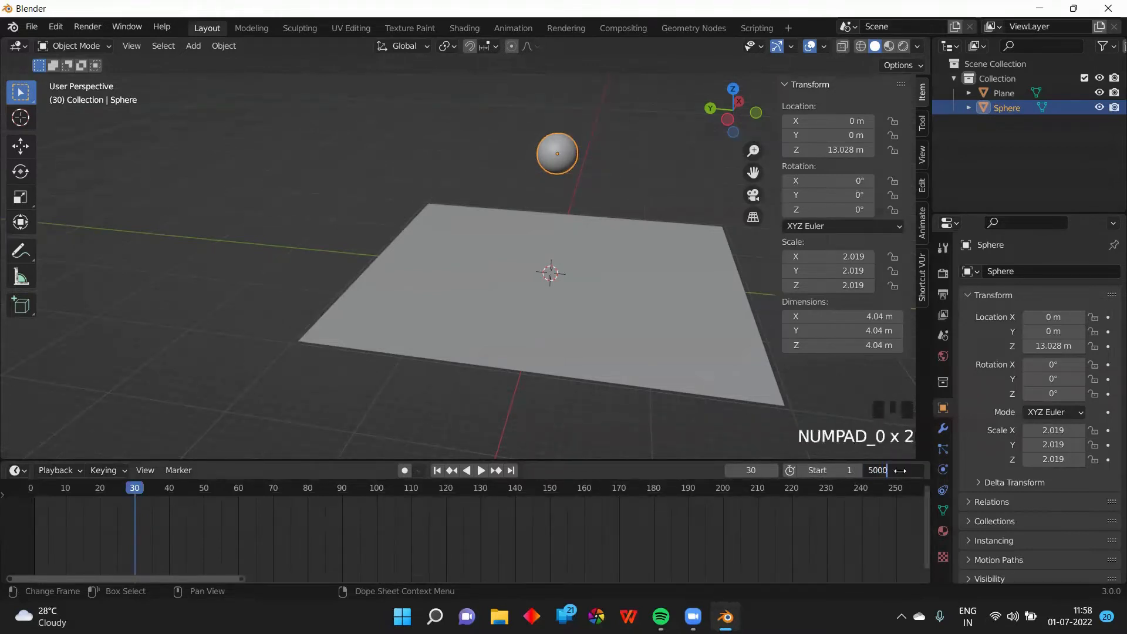
{"action": "key", "text": "Return"}
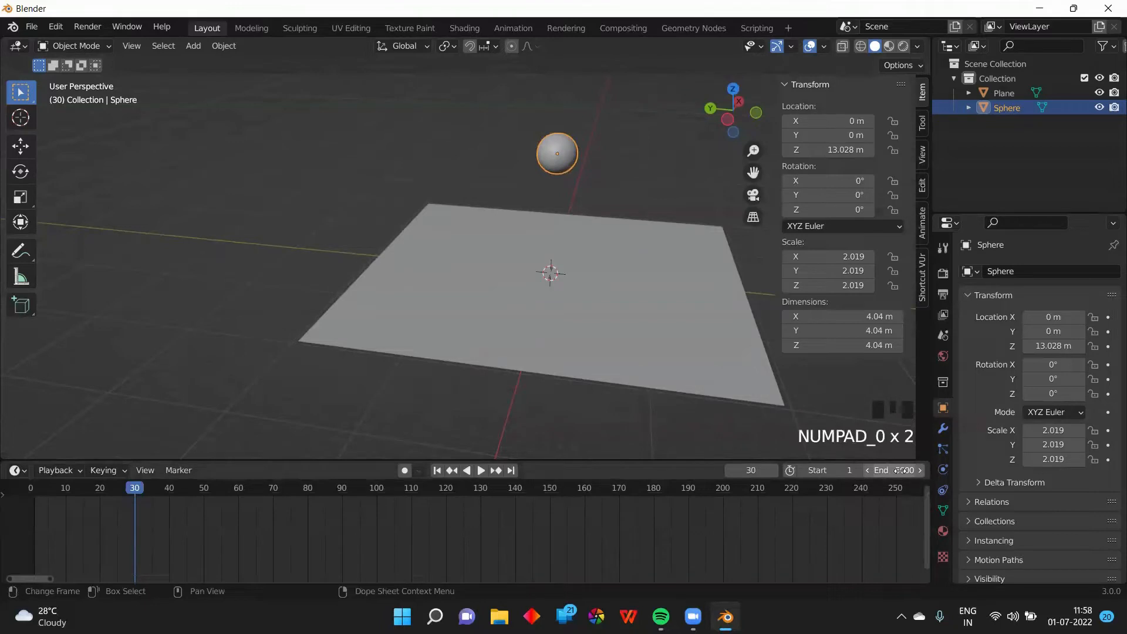
{"action": "left_click", "coordinate": [901, 470]}
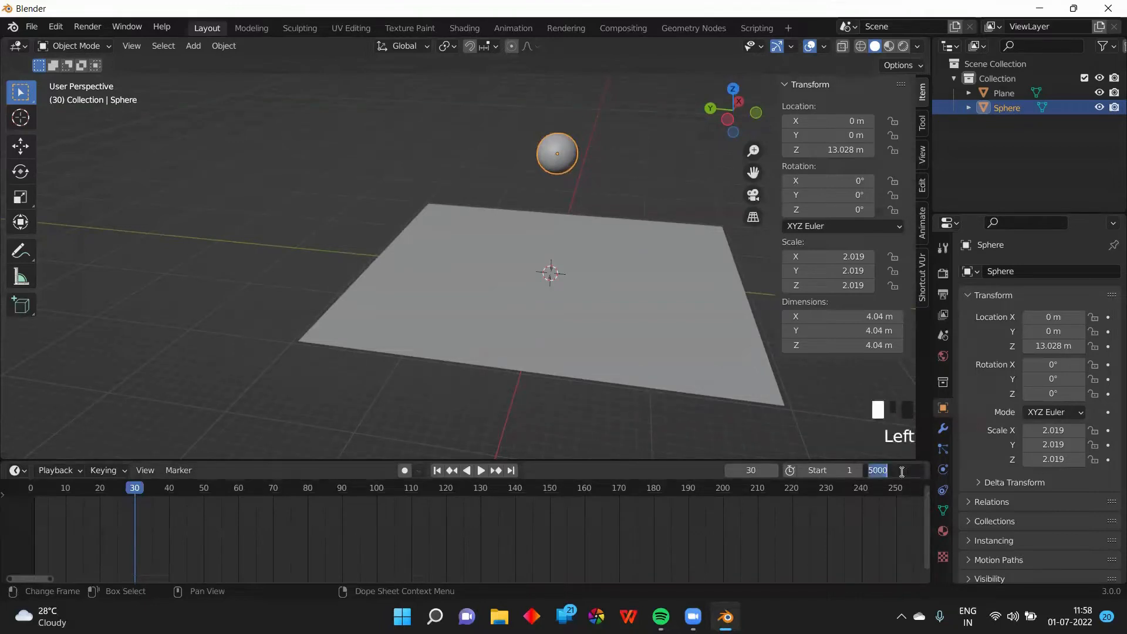
{"action": "type", "text": "100"}
{"action": "key", "text": "Return"}
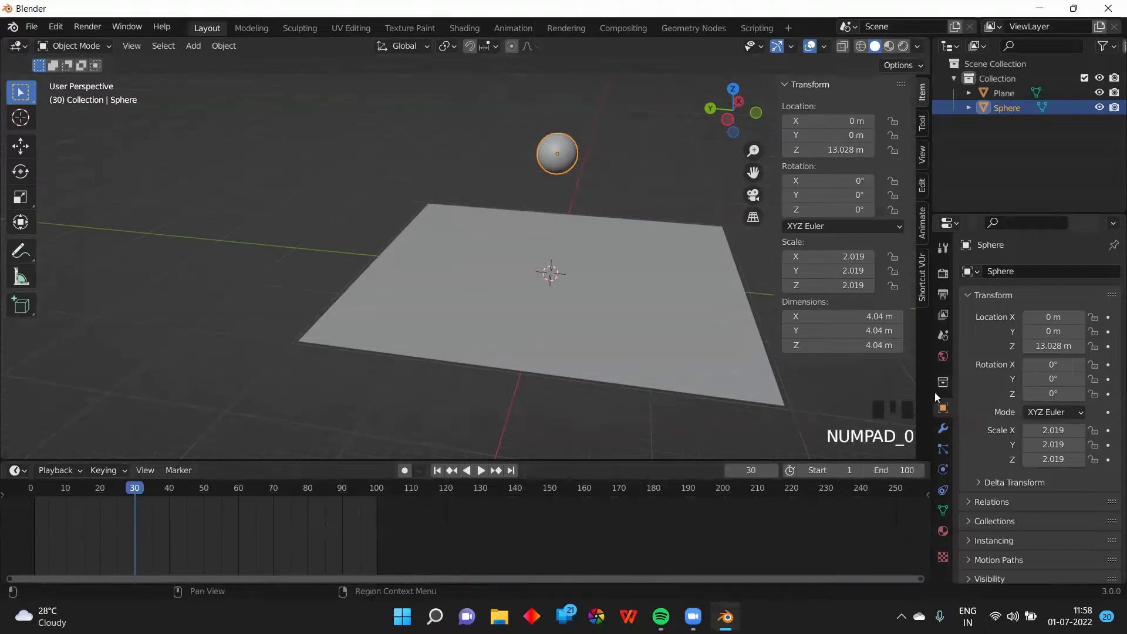
Step: Go to frame 1 and insert a location keyframe for the sphere at its raised position above the plane
{"action": "scroll", "coordinate": [611, 265], "scroll_direction": "up", "scroll_amount": 2}
{"action": "middle_click_drag", "start_coordinate": [610, 269], "coordinate": [669, 258]}
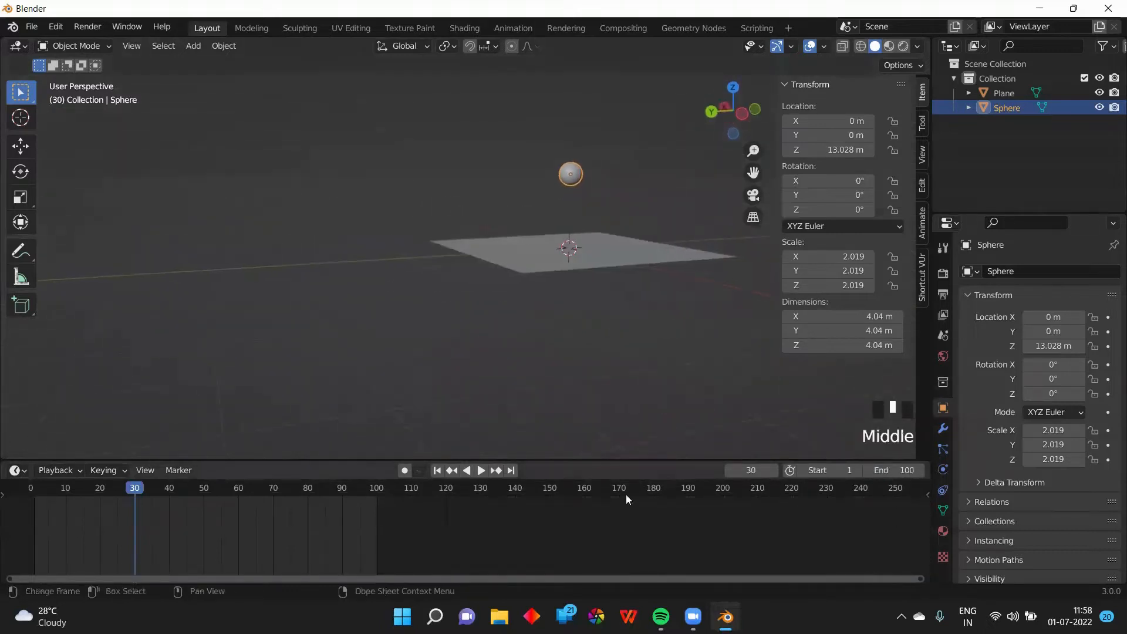
{"action": "left_click", "coordinate": [746, 469]}
{"action": "type", "text": "1"}
{"action": "key", "text": "Return"}
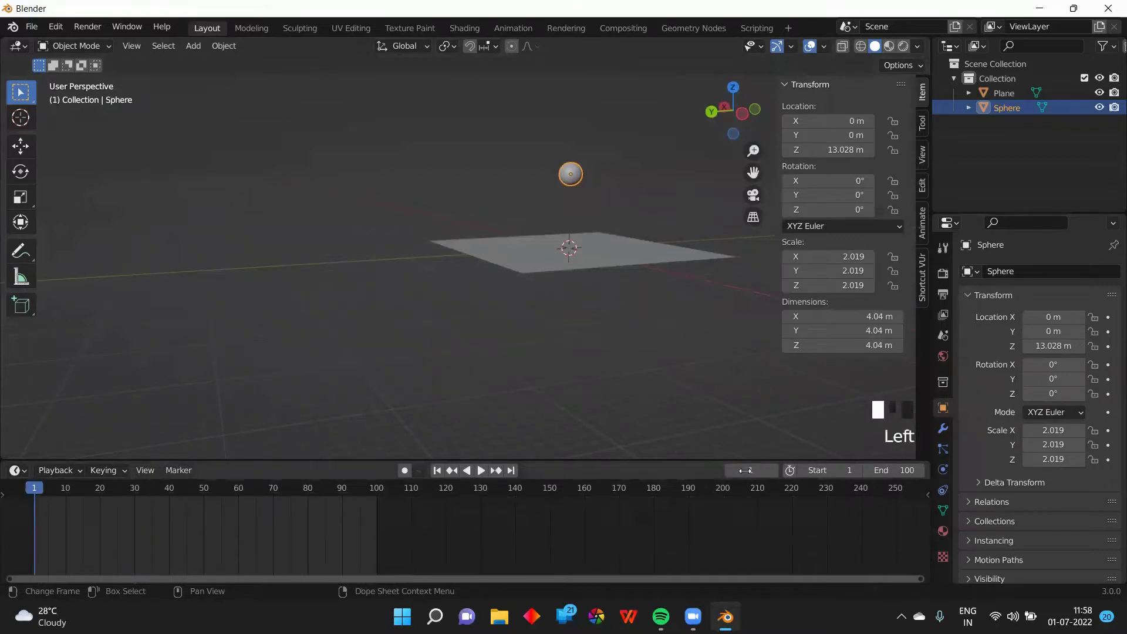
{"action": "mouse_move", "coordinate": [29, 484]}
{"action": "left_mouse_down"}
{"action": "mouse_move", "coordinate": [108, 487]}
{"action": "mouse_move", "coordinate": [21, 492]}
{"action": "mouse_move", "coordinate": [36, 488]}
{"action": "left_mouse_up"}
{"action": "middle_click_drag", "start_coordinate": [685, 219], "coordinate": [519, 274]}
{"action": "left_click", "coordinate": [461, 194]}
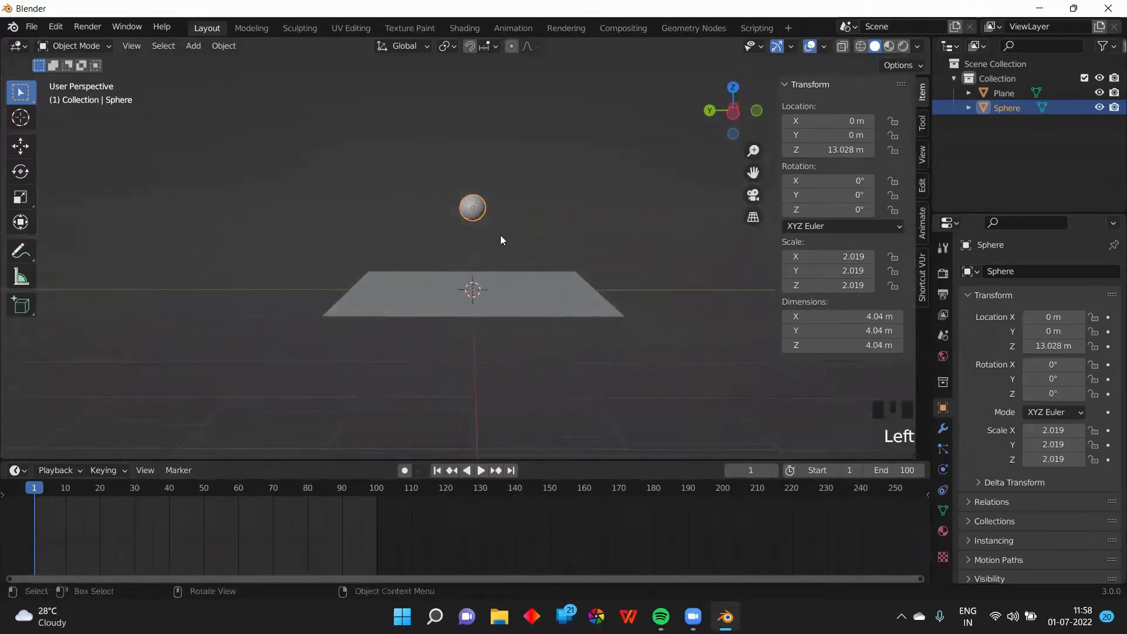
{"action": "middle_click_drag", "start_coordinate": [500, 234], "coordinate": [546, 233]}
{"action": "middle_click_drag", "start_coordinate": [678, 217], "coordinate": [609, 219]}
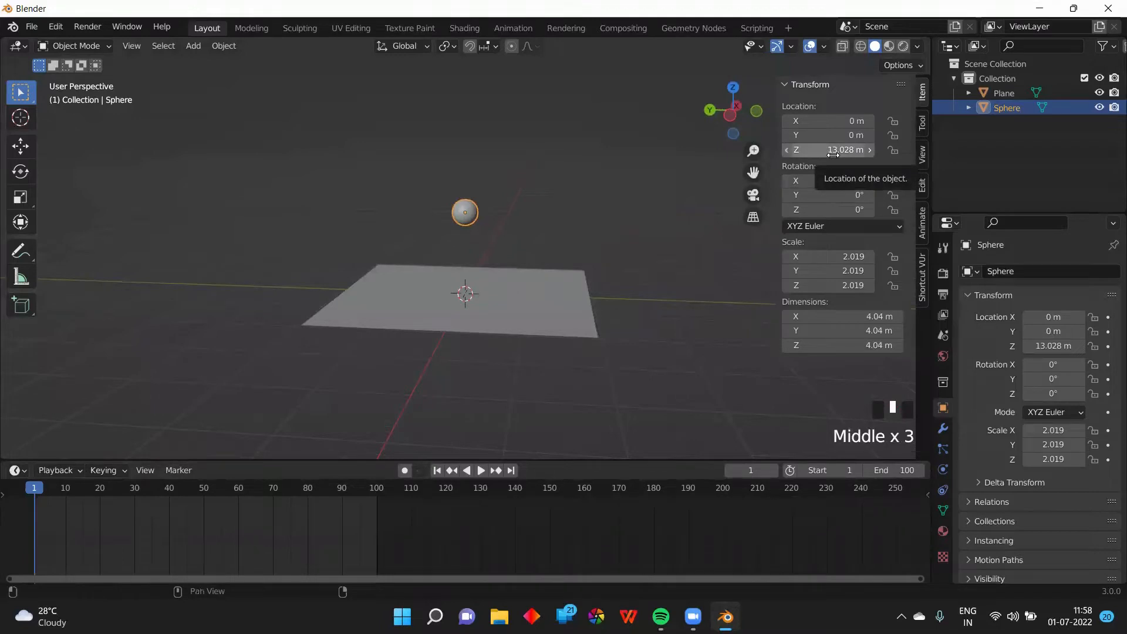
{"action": "key", "text": "i"}
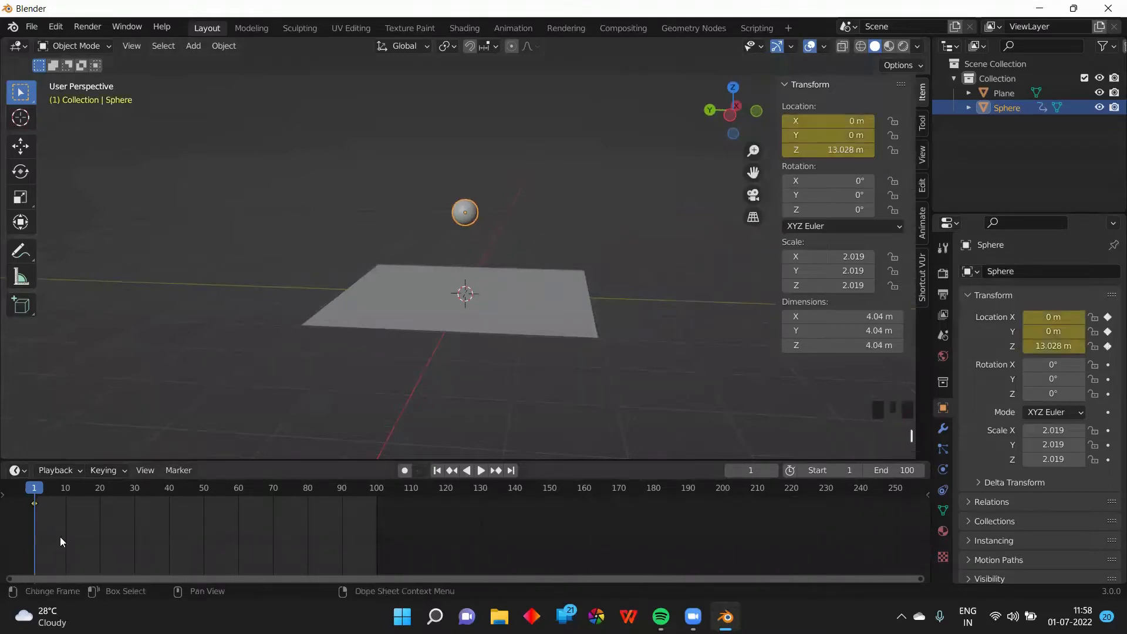
Step: Try shifting the sphere's location at frame 1 to about X 0.51 m and Y 0.14 m
{"action": "mouse_move", "coordinate": [66, 509]}
{"action": "left_mouse_down"}
{"action": "mouse_move", "coordinate": [16, 499]}
{"action": "mouse_move", "coordinate": [48, 517]}
{"action": "left_mouse_up"}
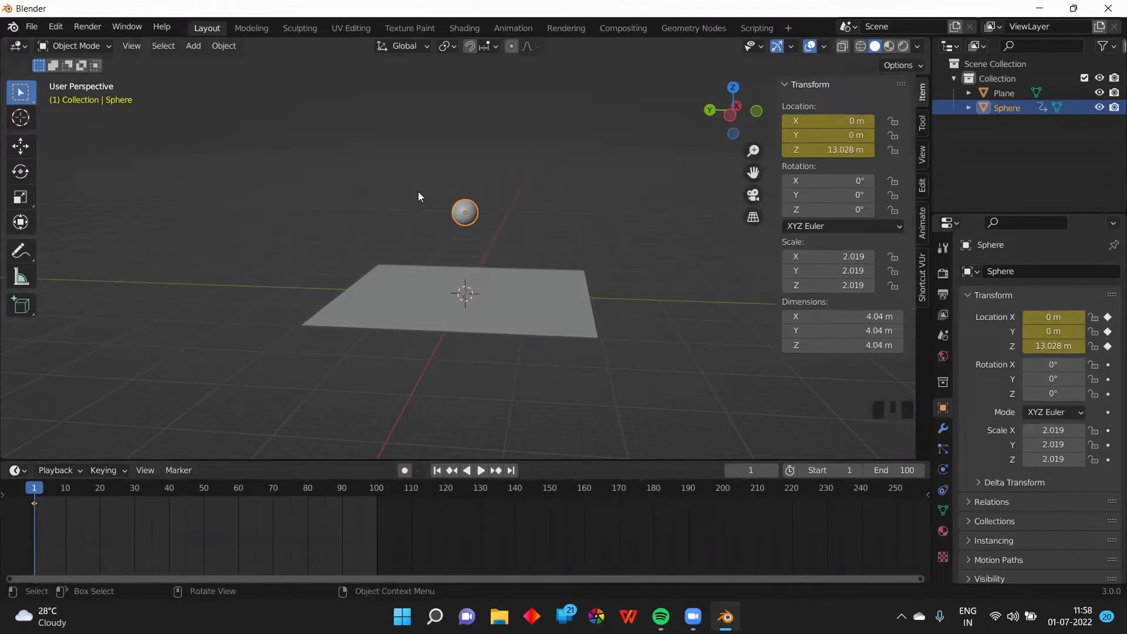
{"action": "left_click_drag", "start_coordinate": [417, 182], "coordinate": [492, 251]}
{"action": "left_click_drag", "start_coordinate": [368, 149], "coordinate": [532, 237]}
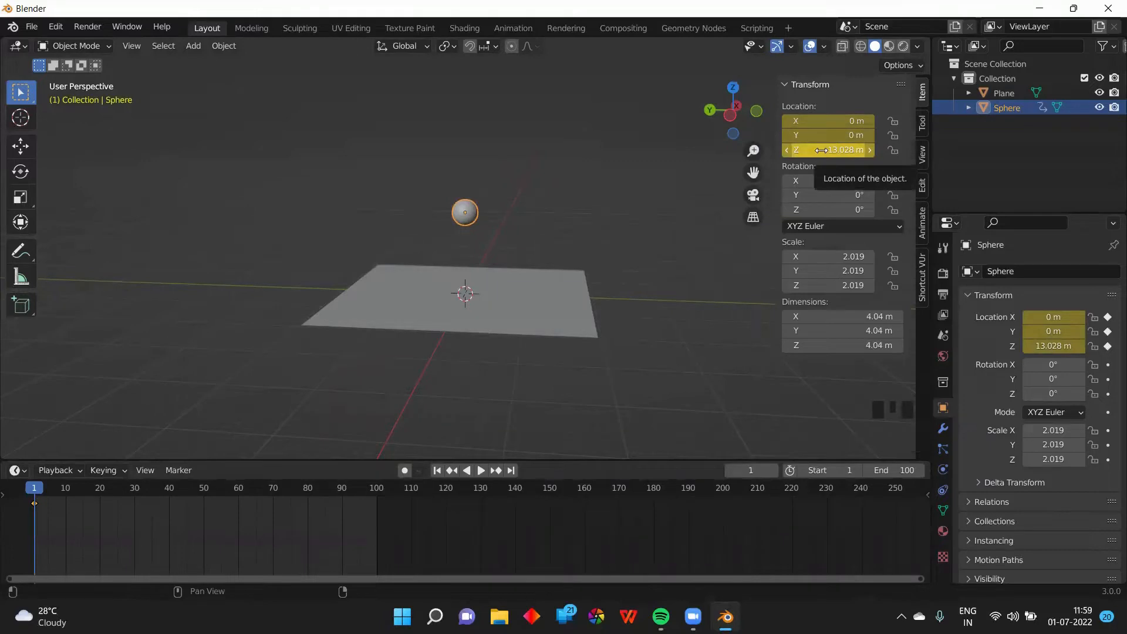
{"action": "middle_click_drag", "start_coordinate": [315, 328], "coordinate": [315, 338]}
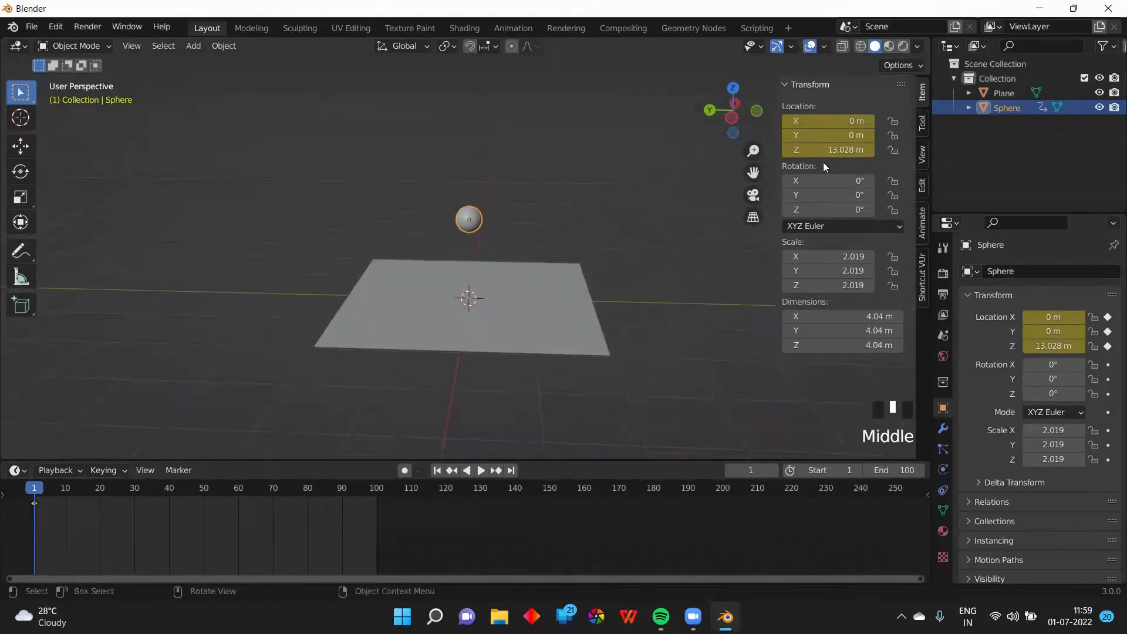
{"action": "left_click_drag", "start_coordinate": [819, 135], "coordinate": [845, 123]}
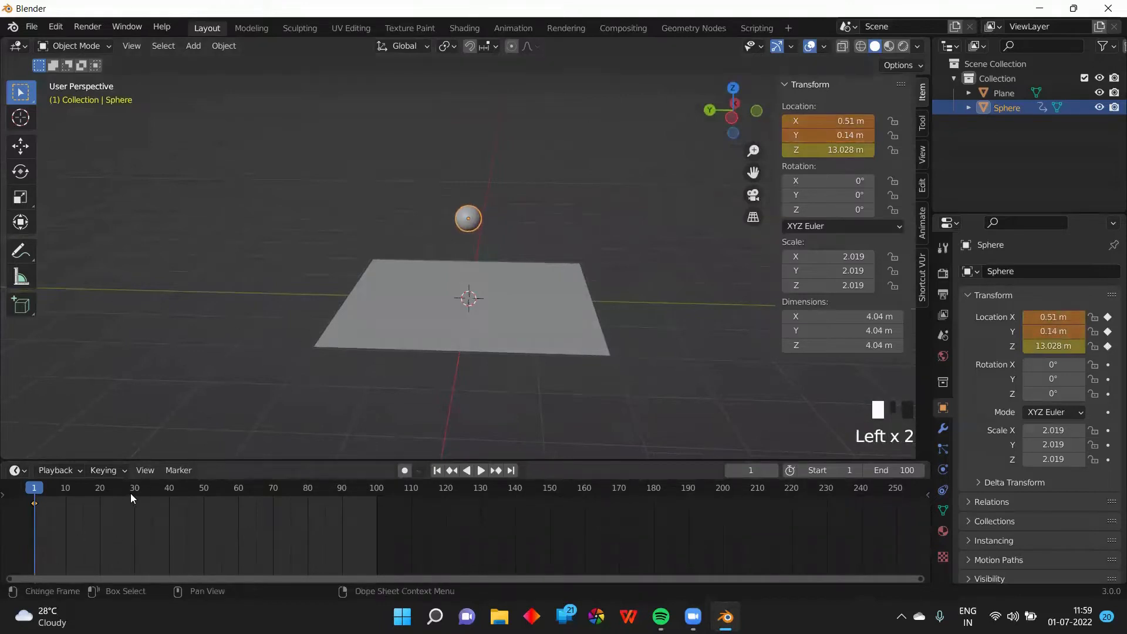
Step: Go to frame 15 and lower the sphere towards the plane to a Z location of about 2.07 m
{"action": "left_click", "coordinate": [84, 489]}
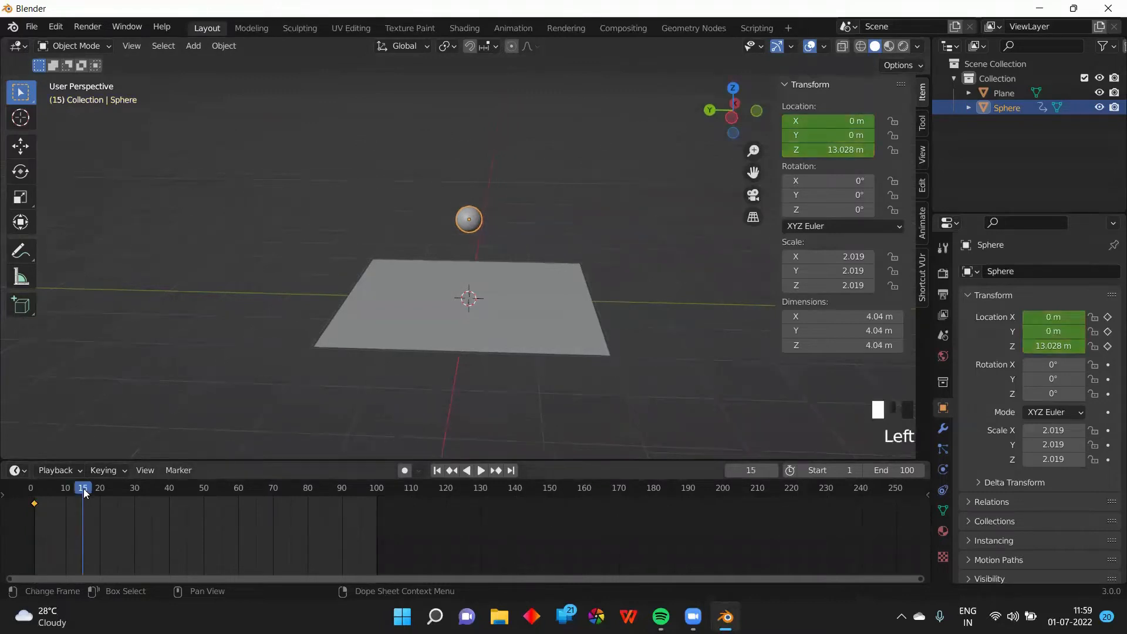
{"action": "left_click", "coordinate": [84, 488]}
{"action": "middle_click_drag", "start_coordinate": [287, 418], "coordinate": [295, 384]}
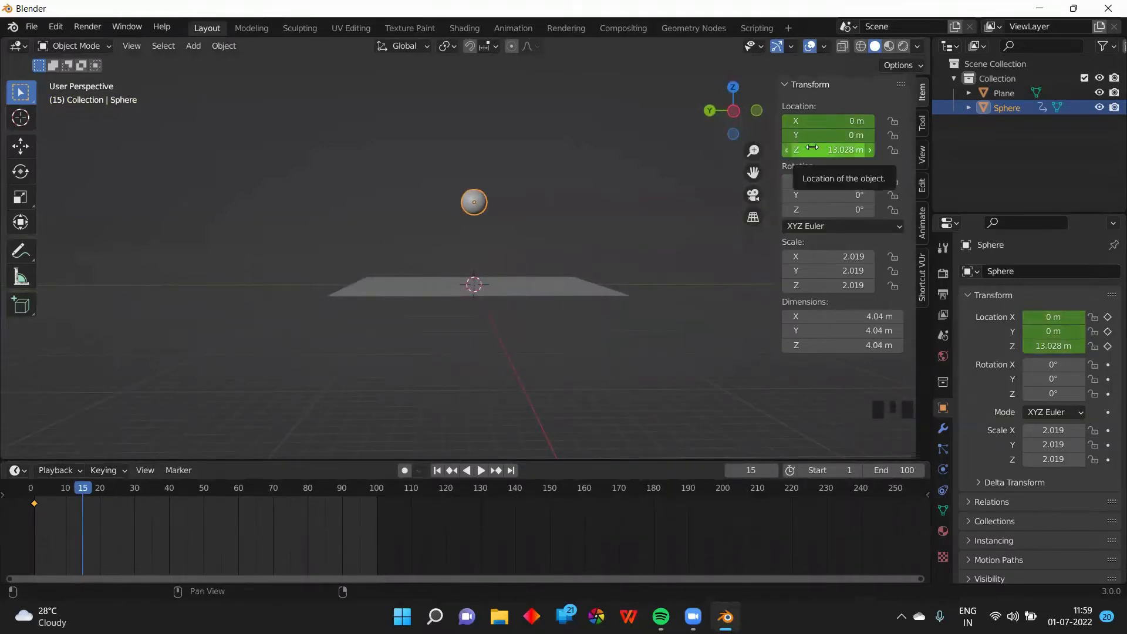
{"action": "left_click_drag", "start_coordinate": [833, 149], "coordinate": [752, 150]}
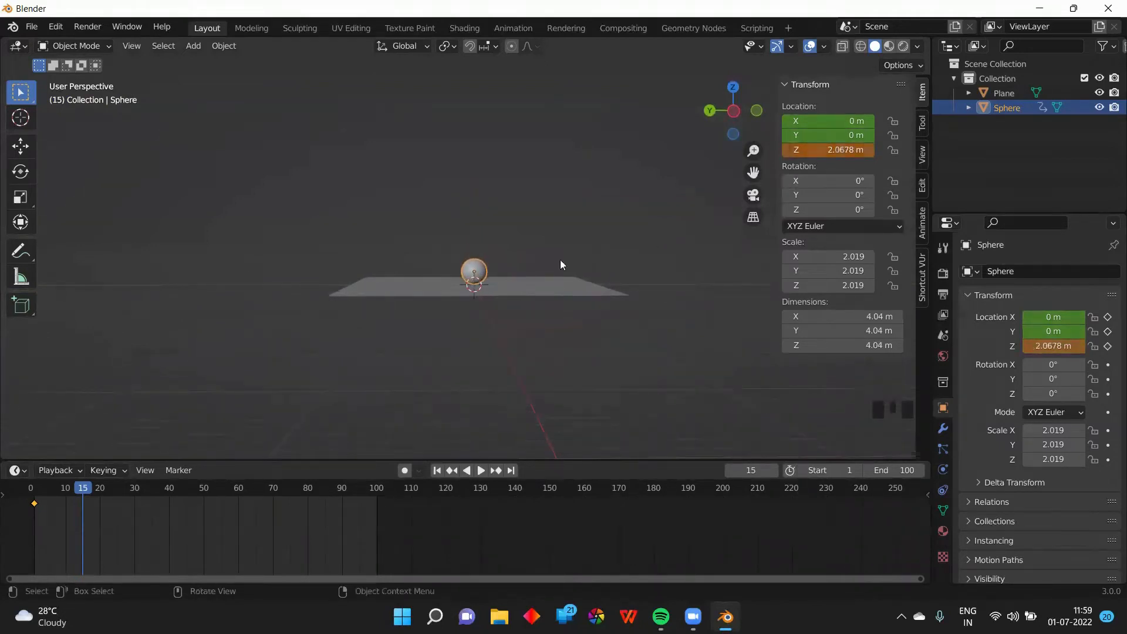
Step: Fine-tune the sphere's Z location to about 2.04 m so it rests on the plane, and insert a location keyframe at frame 15
{"action": "scroll", "coordinate": [472, 294], "scroll_direction": "down", "scroll_amount": 8}
{"action": "scroll", "coordinate": [433, 317], "scroll_direction": "up", "scroll_amount": 3}
{"action": "middle_click_drag", "start_coordinate": [433, 317], "coordinate": [448, 392]}
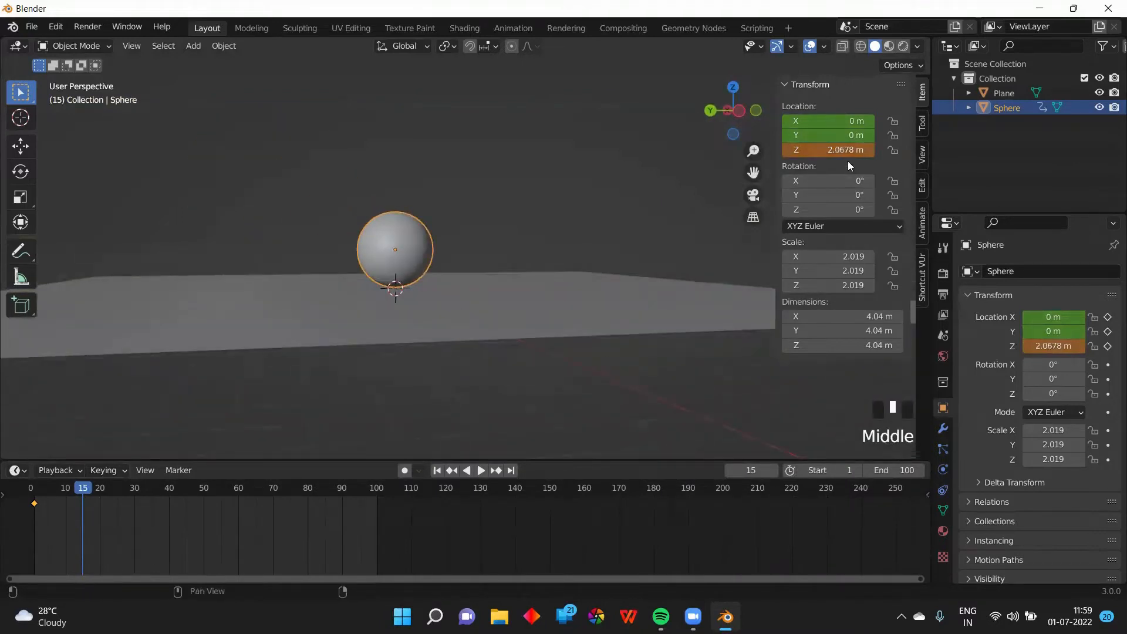
{"action": "left_click_drag", "start_coordinate": [848, 150], "coordinate": [840, 150]}
{"action": "scroll", "coordinate": [615, 287], "scroll_direction": "up", "scroll_amount": 5}
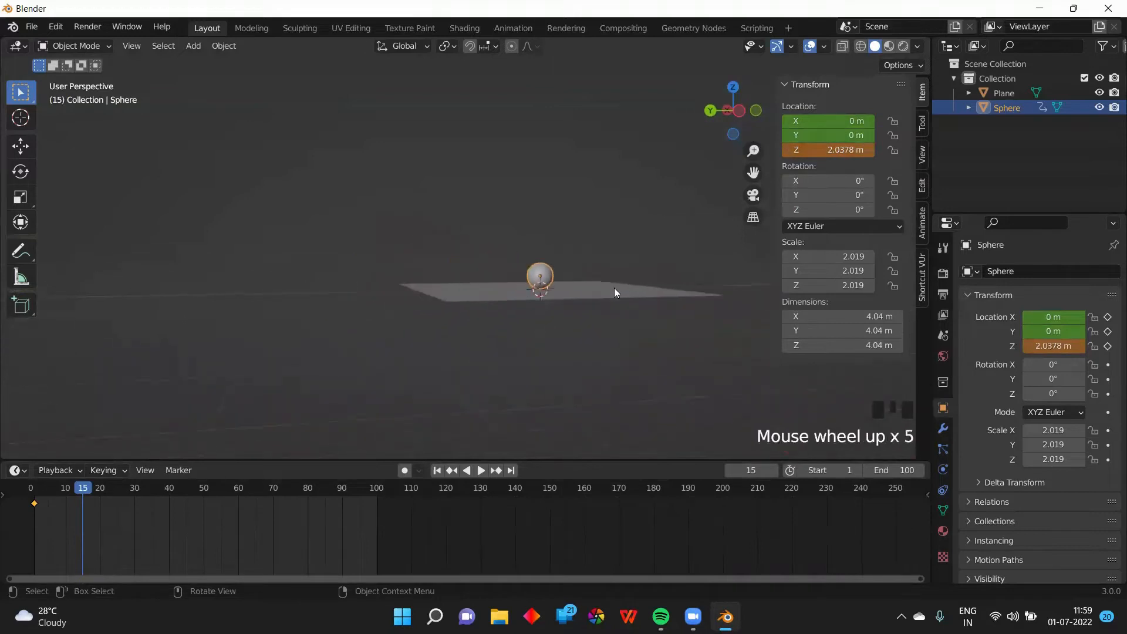
{"action": "middle_click_drag", "start_coordinate": [614, 287], "coordinate": [577, 311]}
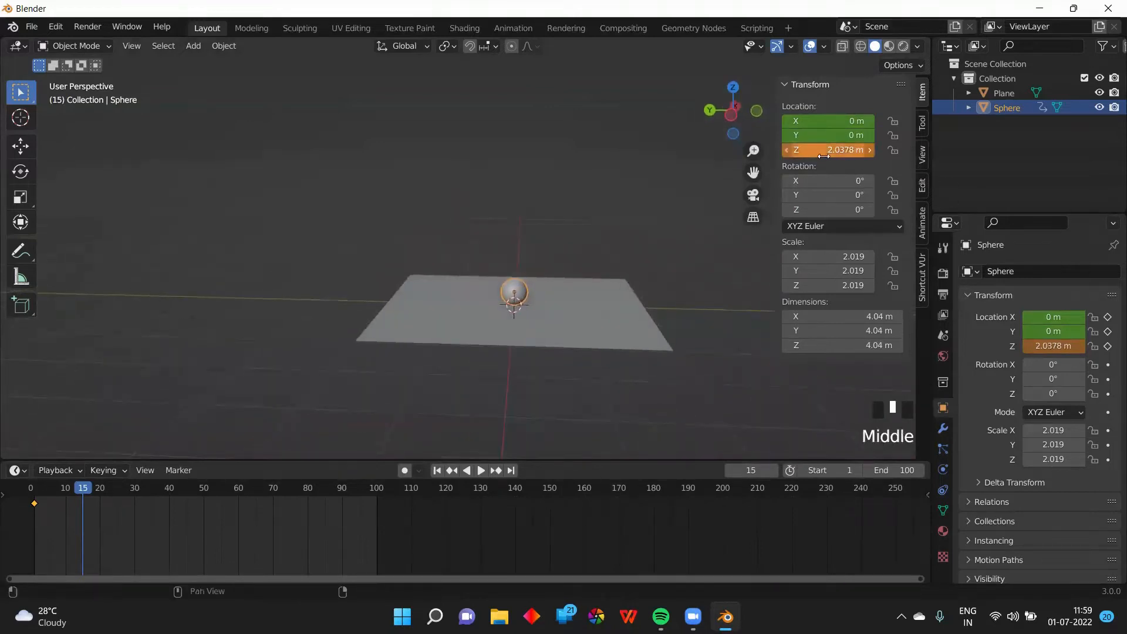
{"action": "key", "text": "i"}
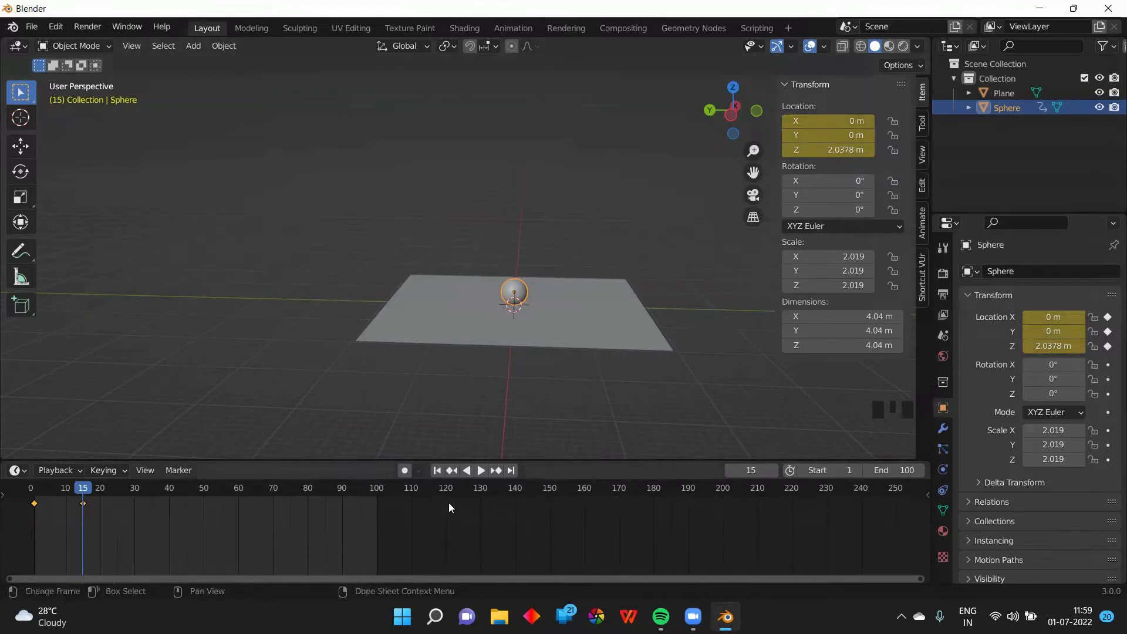
Step: Insert location keyframes at frames 25 and 33 with the sphere still resting on the plane
{"action": "middle_click_drag", "start_coordinate": [524, 366], "coordinate": [540, 360]}
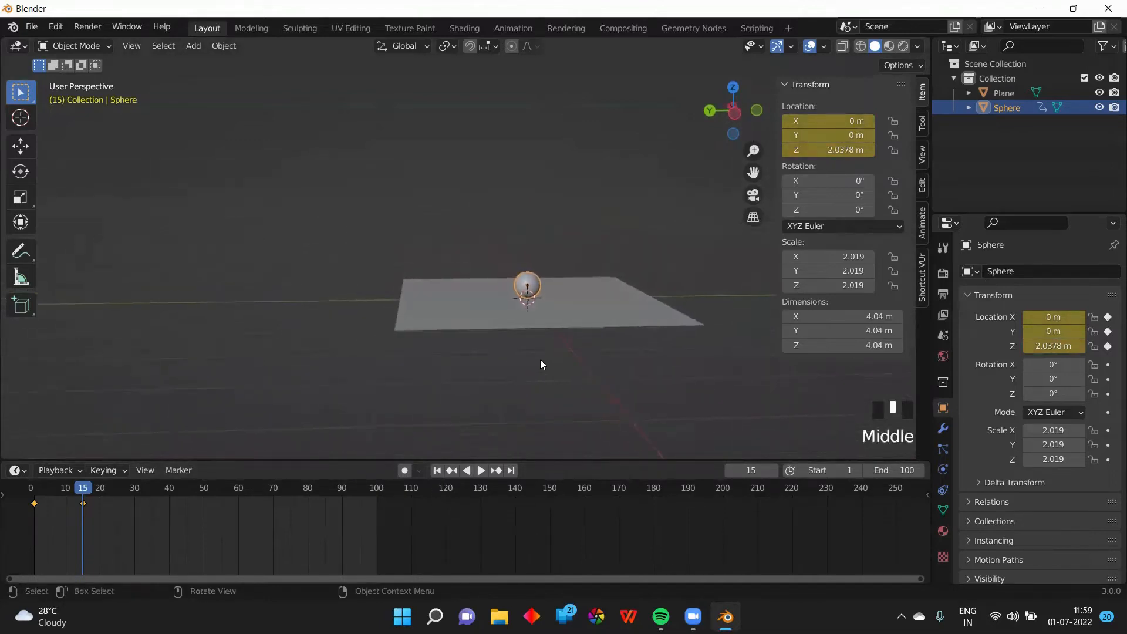
{"action": "scroll", "coordinate": [525, 346], "scroll_direction": "down", "scroll_amount": 6}
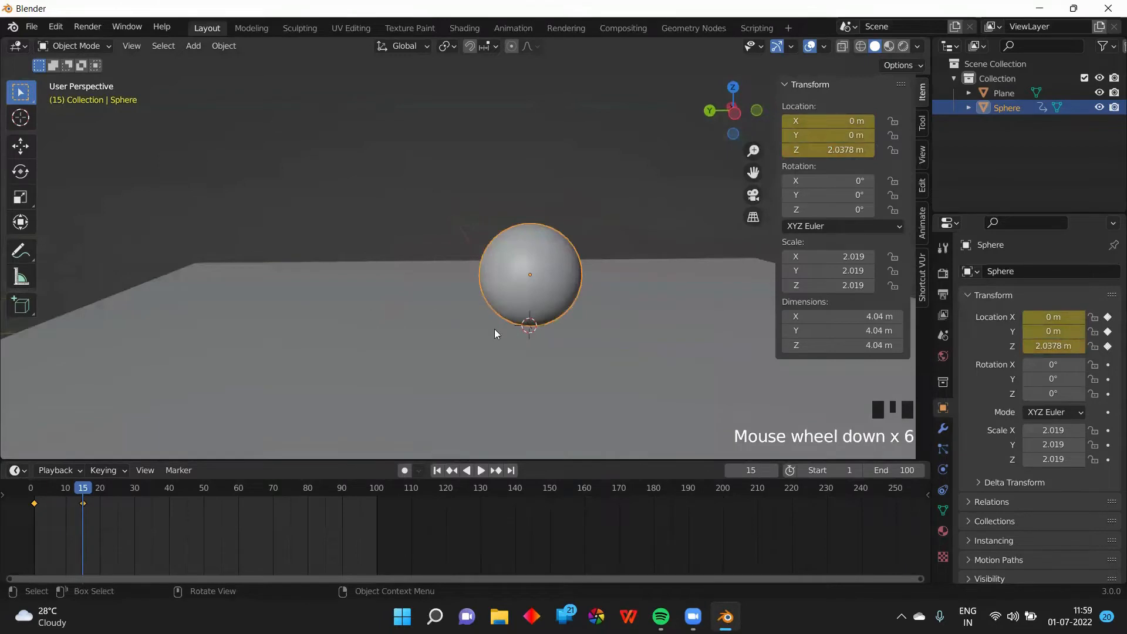
{"action": "scroll", "coordinate": [517, 359], "scroll_direction": "up", "scroll_amount": 5}
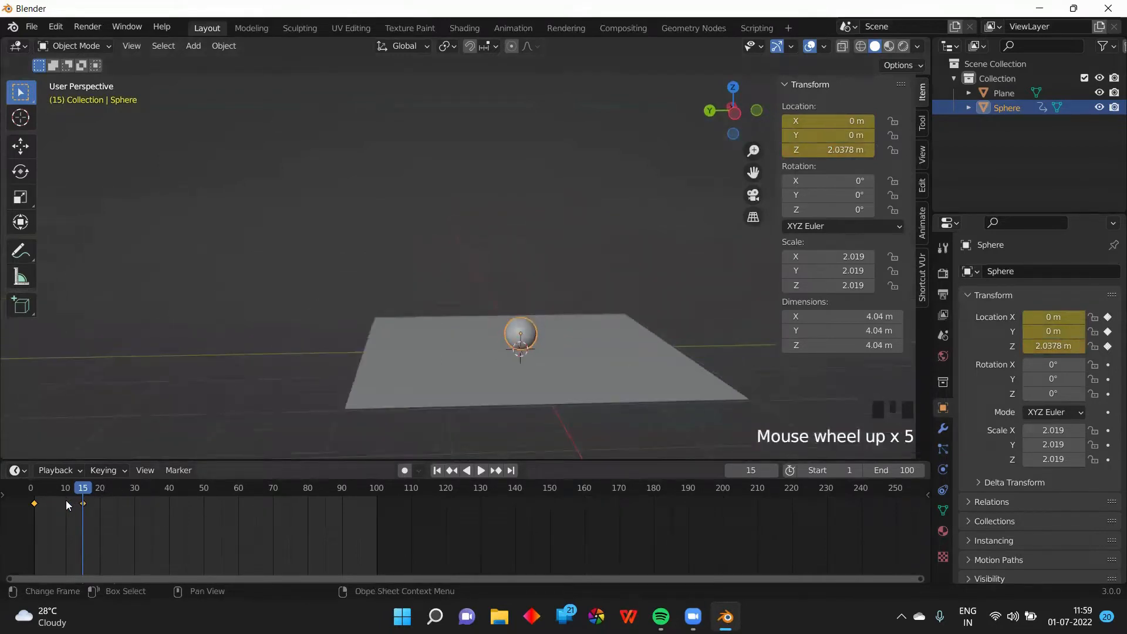
{"action": "left_click_drag", "start_coordinate": [68, 501], "coordinate": [101, 503]}
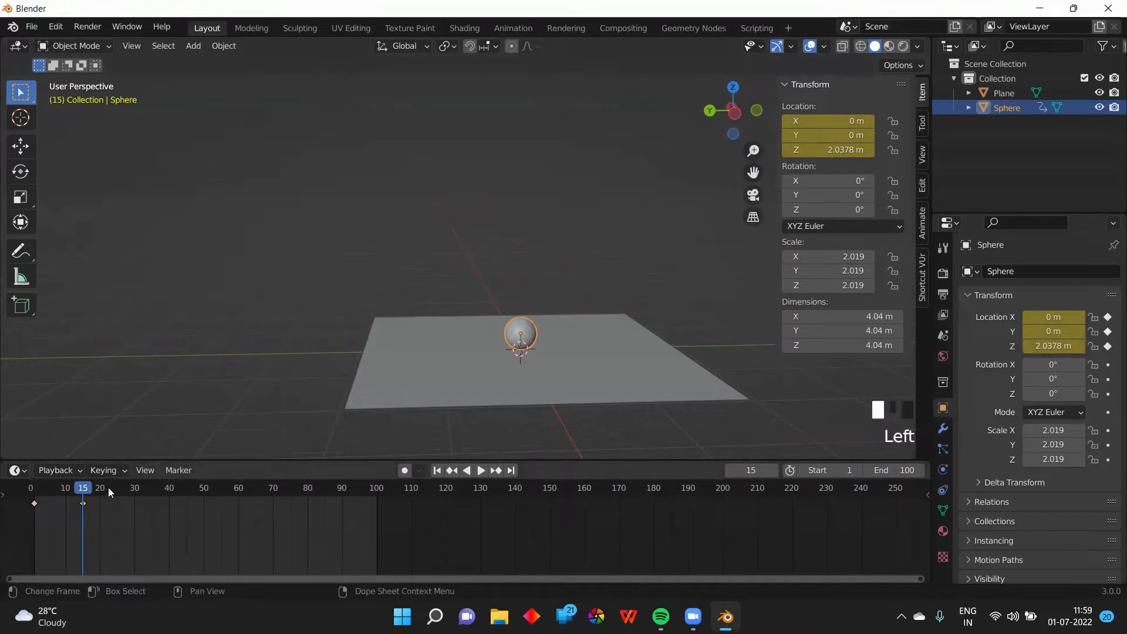
{"action": "left_click", "coordinate": [107, 488]}
{"action": "left_click", "coordinate": [114, 488]}
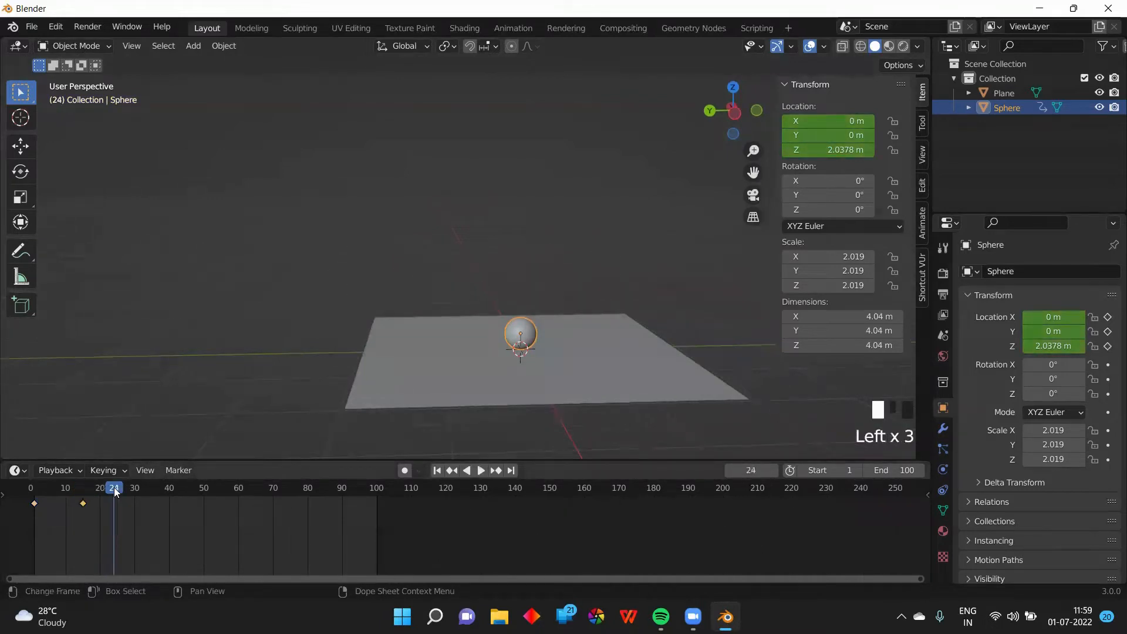
{"action": "left_click", "coordinate": [119, 488]}
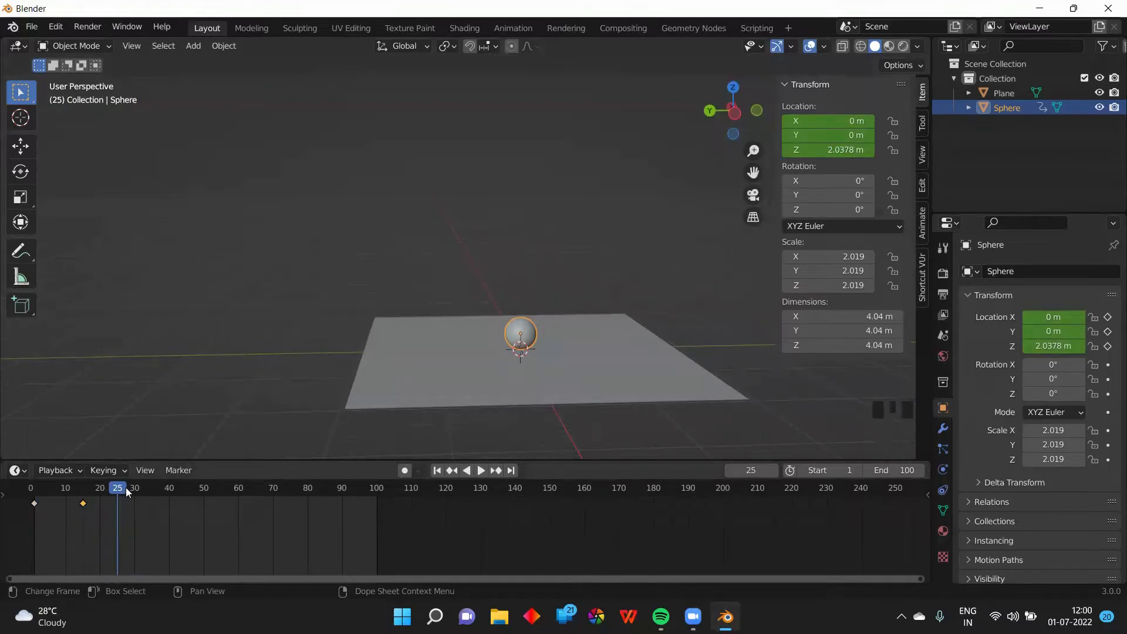
{"action": "key", "text": "i"}
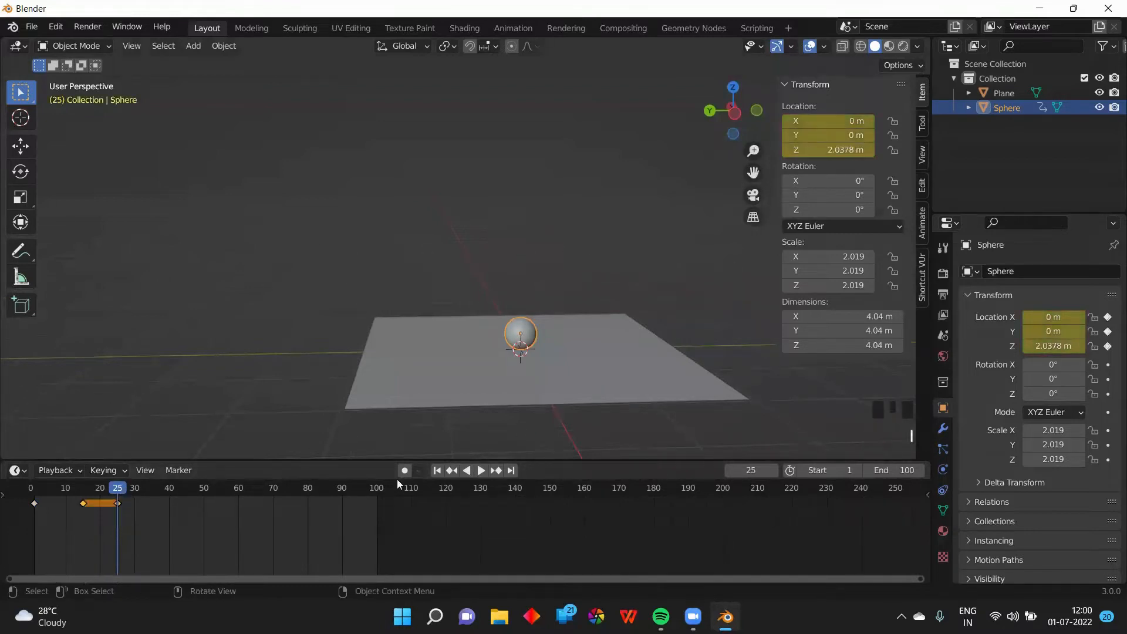
{"action": "left_click", "coordinate": [146, 489]}
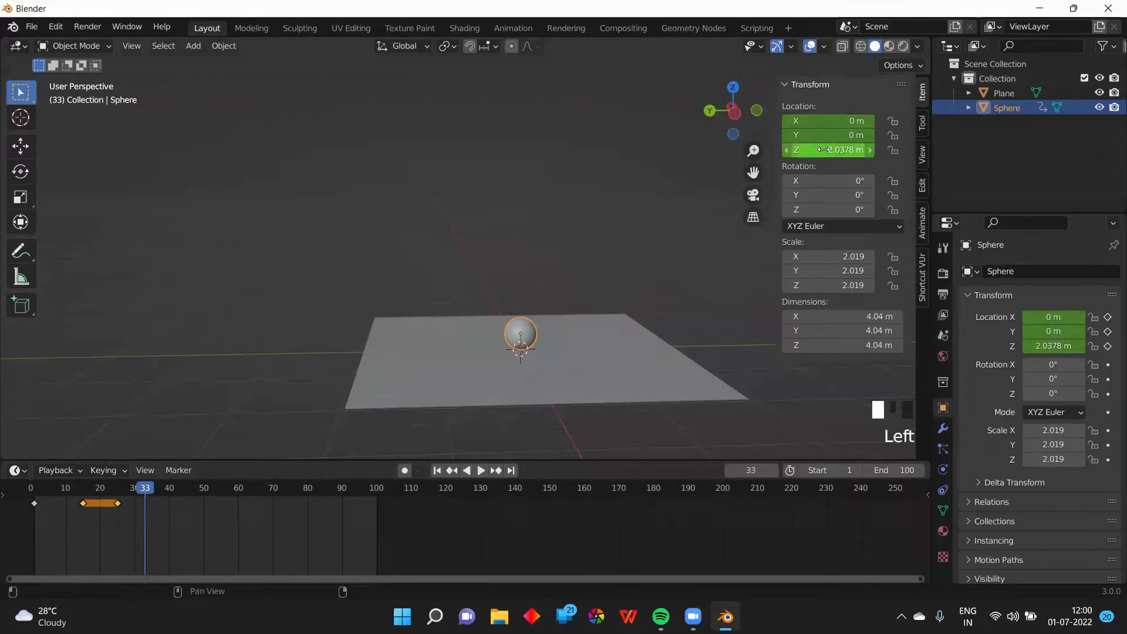
{"action": "key", "text": "i"}
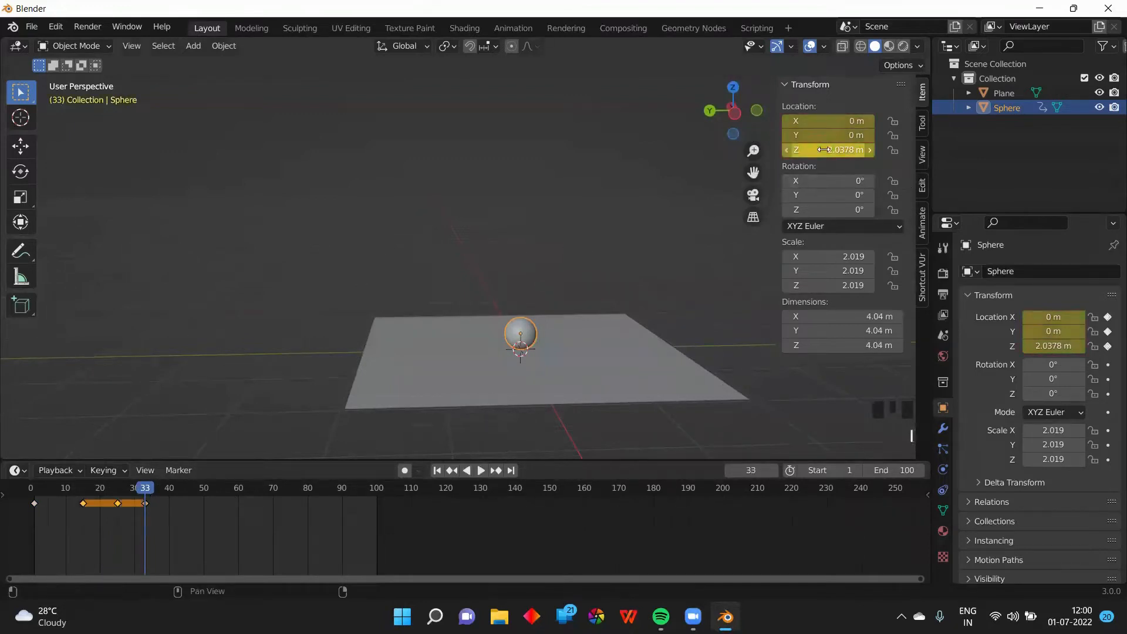
Step: Go to frame 20, raise the sphere to a Z location of about 6.15 m and insert a location keyframe
{"action": "left_click", "coordinate": [100, 491]}
{"action": "left_click", "coordinate": [100, 491]}
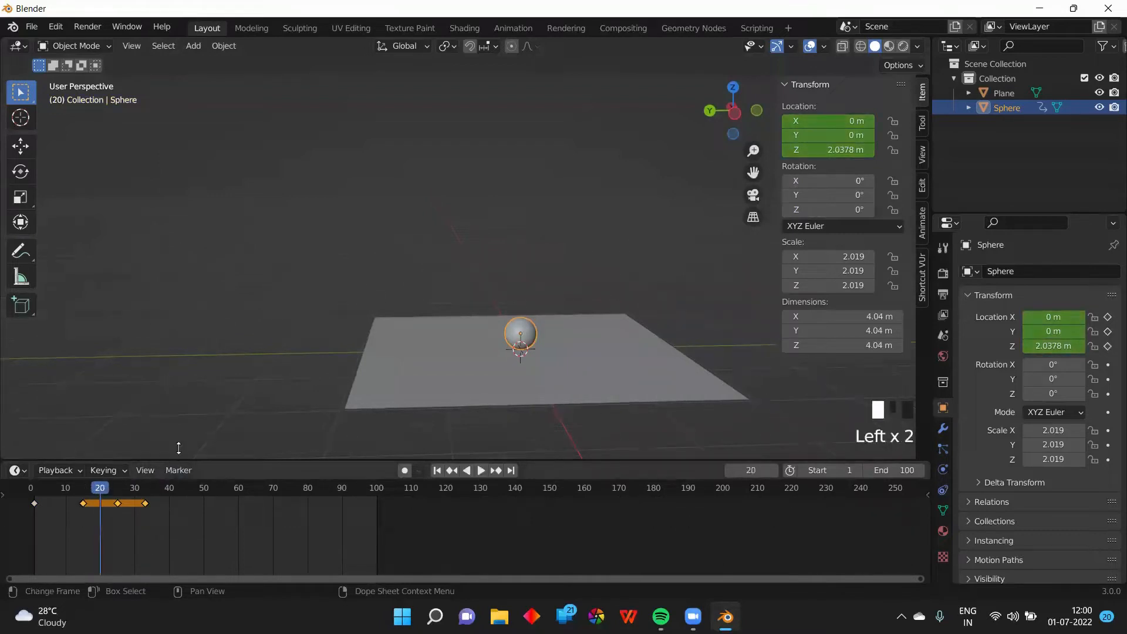
{"action": "left_click", "coordinate": [833, 150]}
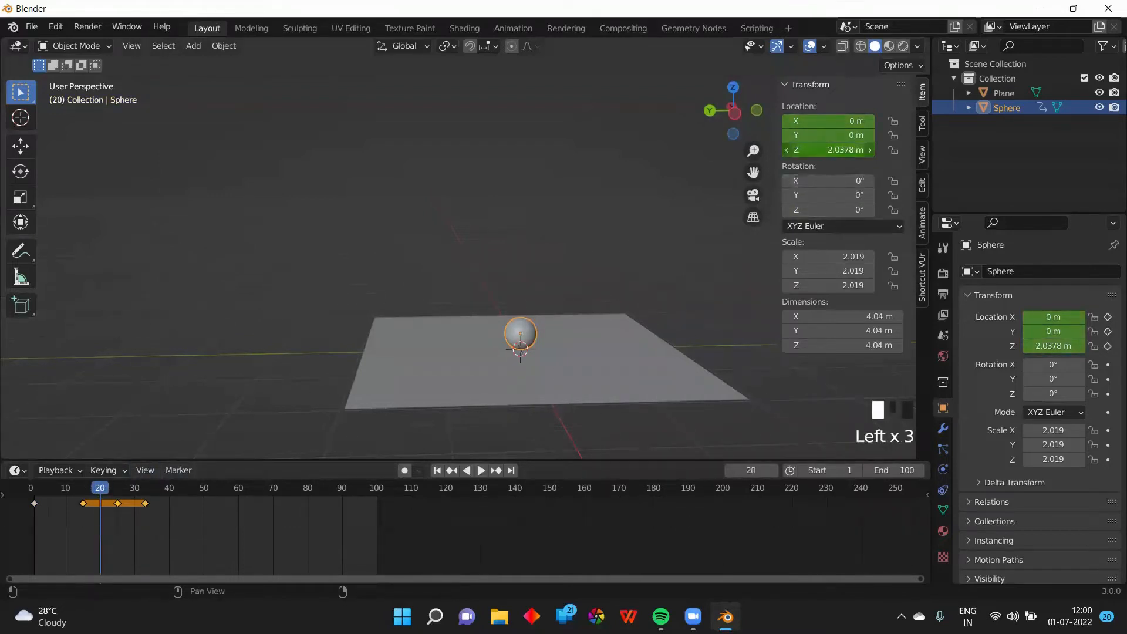
{"action": "left_click_drag", "start_coordinate": [834, 150], "coordinate": [957, 150]}
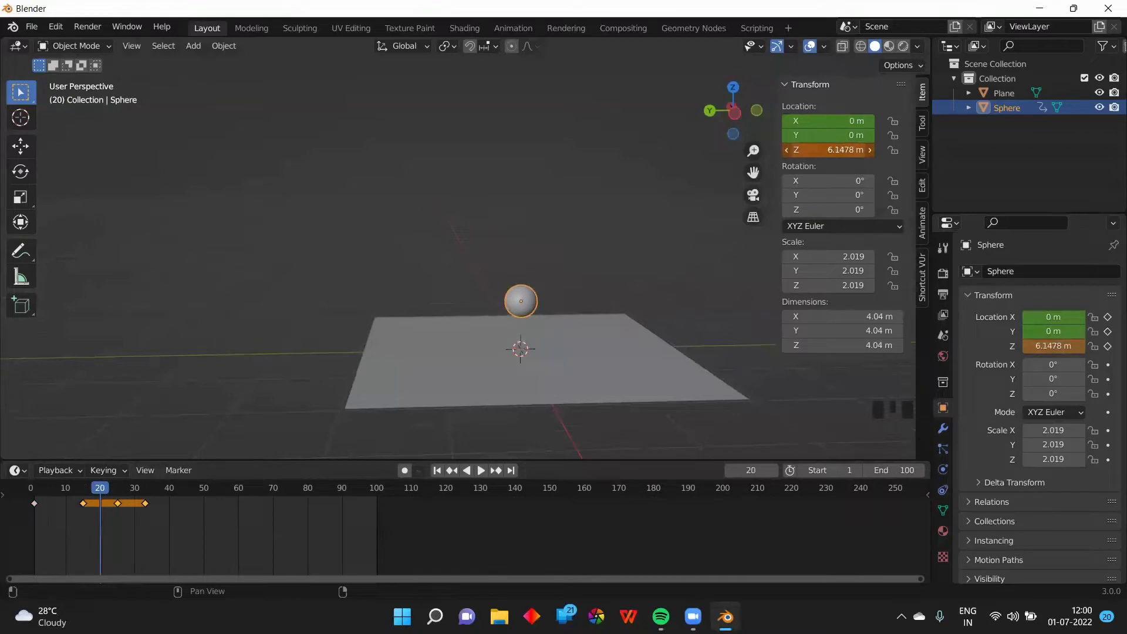
{"action": "key", "text": "i"}
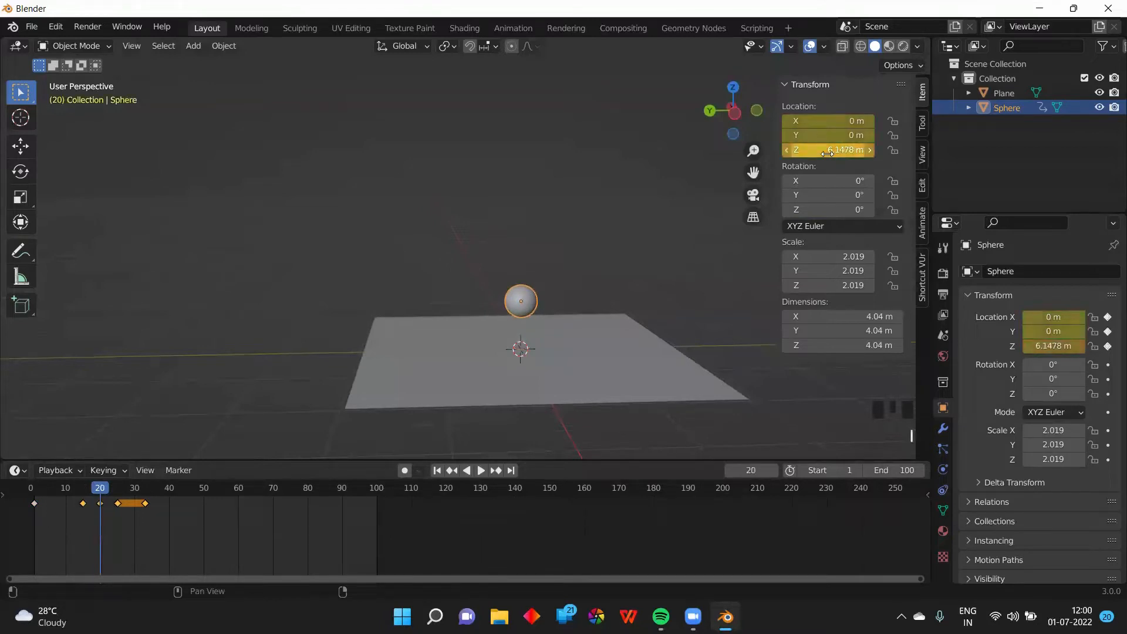
Step: Go to frame 29, raise the sphere to a Z location of about 2.89 m and insert a location keyframe
{"action": "left_click", "coordinate": [133, 497]}
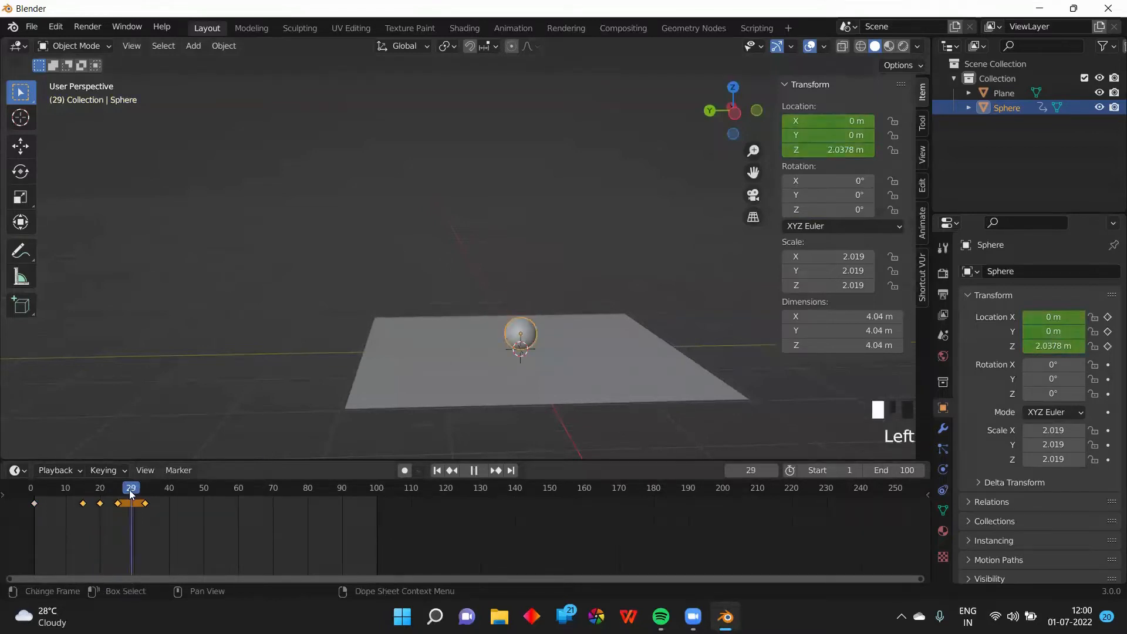
{"action": "left_click", "coordinate": [131, 491]}
{"action": "left_click", "coordinate": [131, 490]}
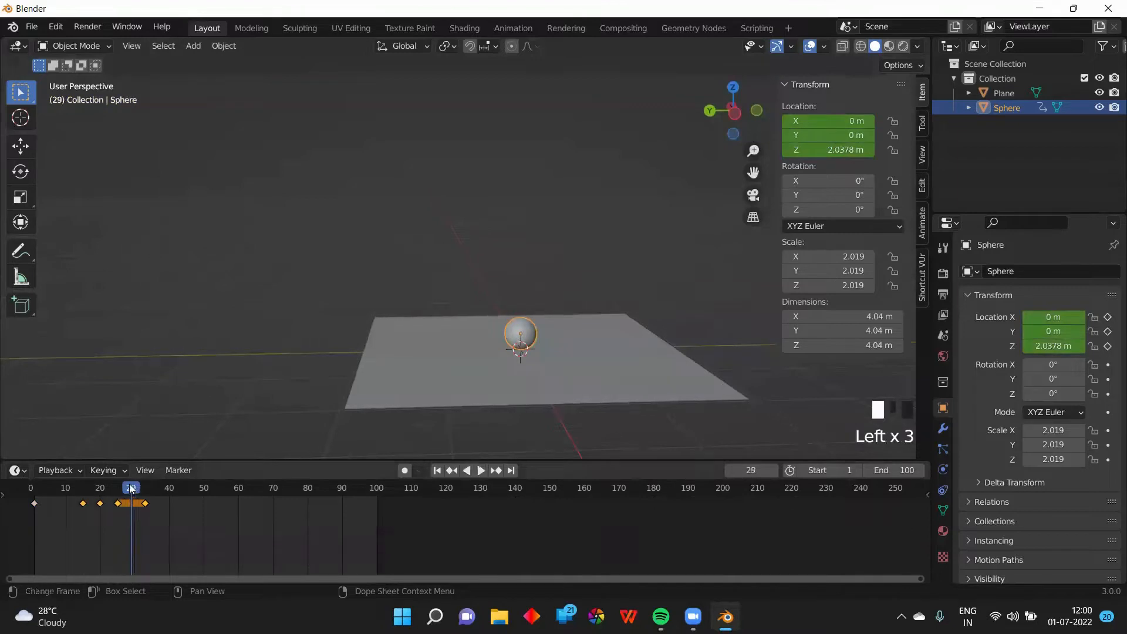
{"action": "left_click", "coordinate": [824, 151]}
{"action": "mouse_move", "coordinate": [824, 151]}
{"action": "left_mouse_down"}
{"action": "mouse_move", "coordinate": [848, 150]}
{"action": "mouse_move", "coordinate": [825, 151]}
{"action": "left_mouse_up"}
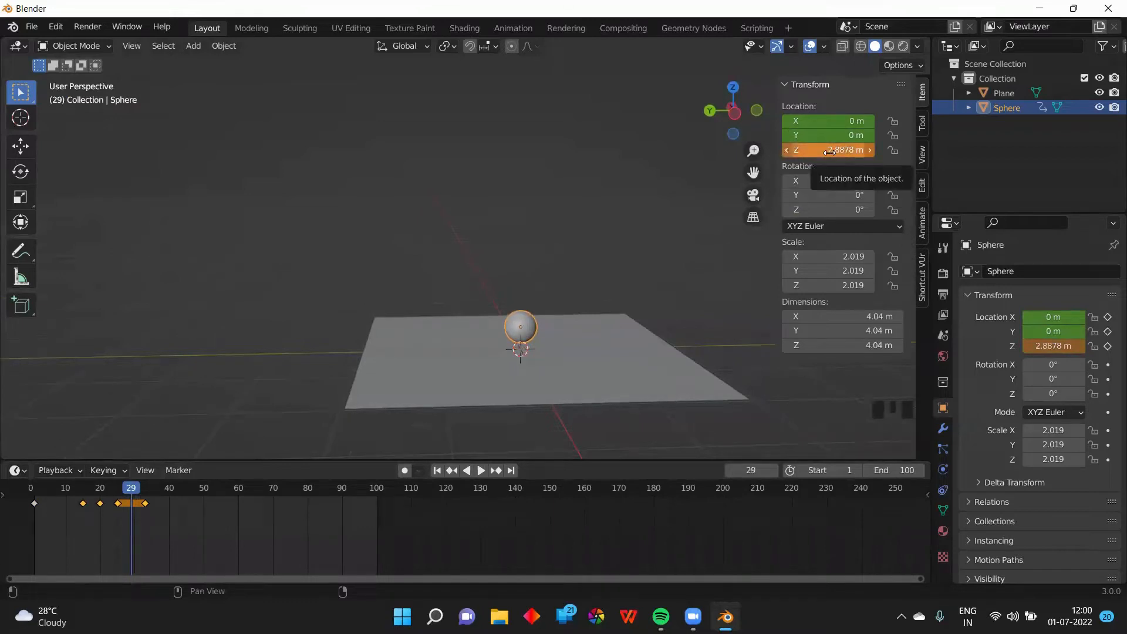
{"action": "key", "text": "i"}
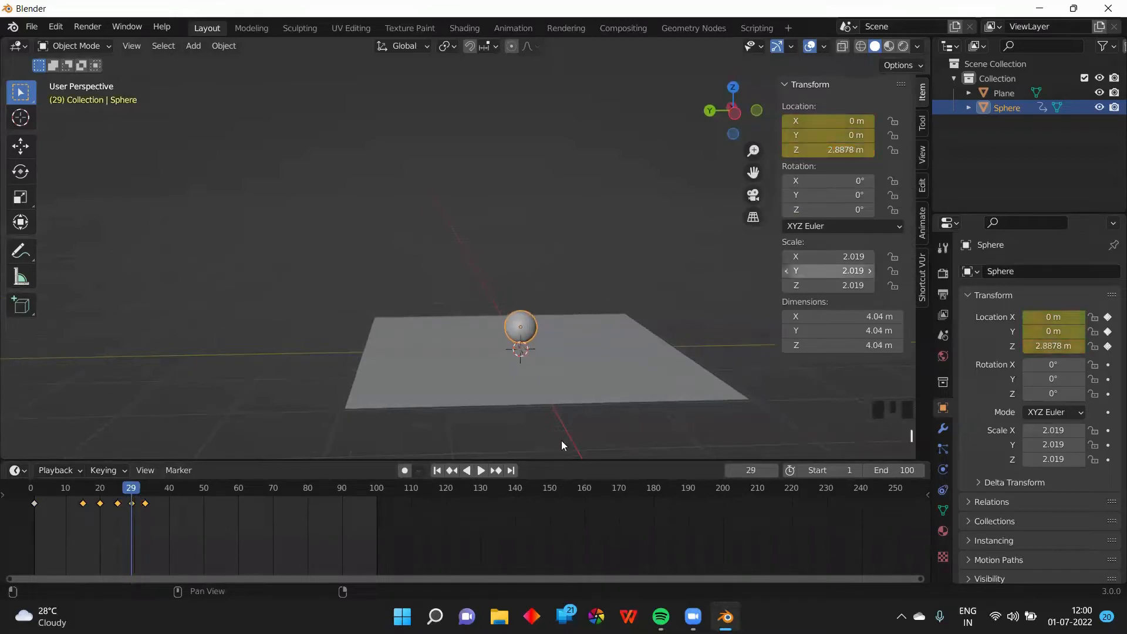
Step: Play the bounce animation from frame 0 and stop it after the last keyframe
{"action": "left_click", "coordinate": [37, 492]}
{"action": "left_click", "coordinate": [28, 488]}
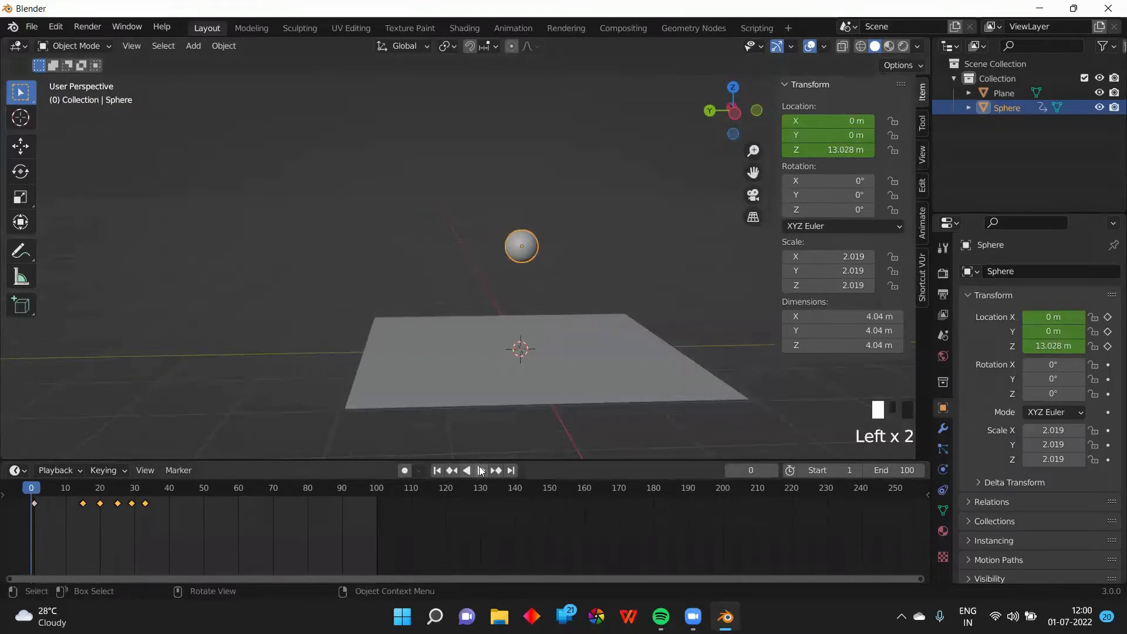
{"action": "left_click", "coordinate": [479, 470]}
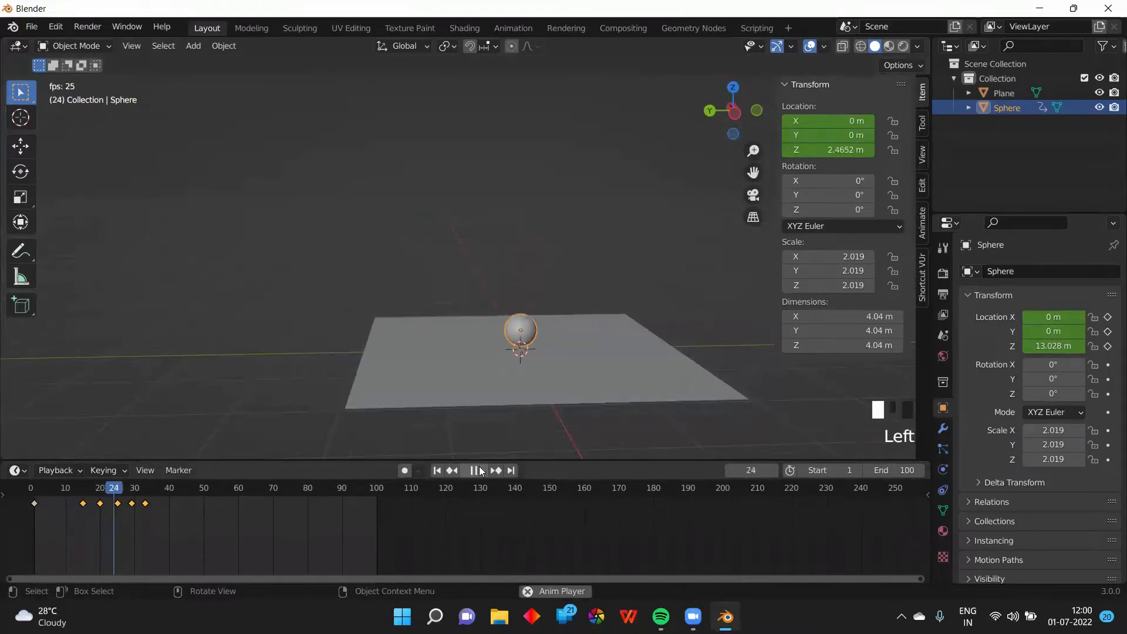
{"action": "left_click", "coordinate": [479, 470]}
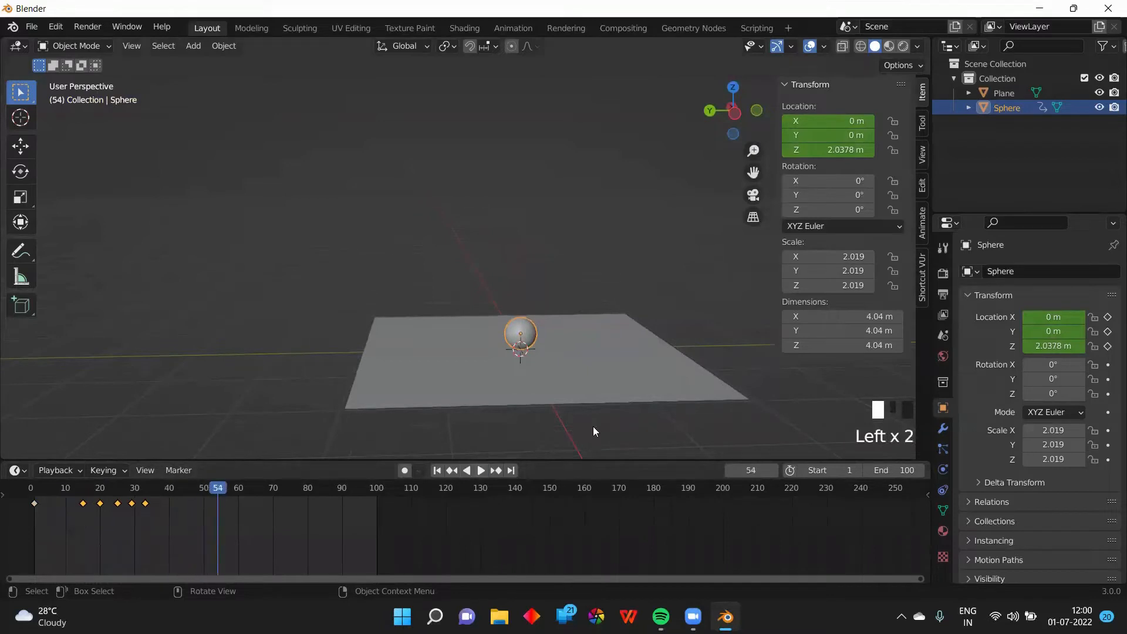
Step: Examine the sphere resting on the plane from several angles and review its location keyframes up to frame 39
{"action": "middle_click", "coordinate": [595, 431]}
{"action": "middle_click_drag", "start_coordinate": [596, 431], "coordinate": [621, 431]}
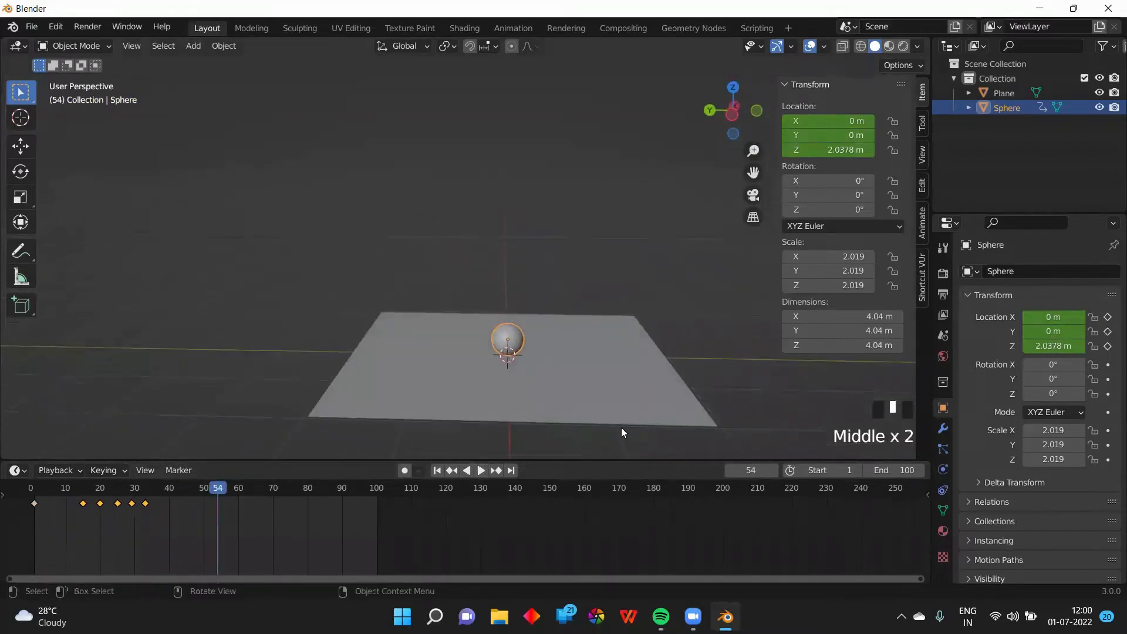
{"action": "scroll", "coordinate": [621, 432], "scroll_direction": "up", "scroll_amount": 4}
{"action": "scroll", "coordinate": [640, 414], "scroll_direction": "down", "scroll_amount": 5}
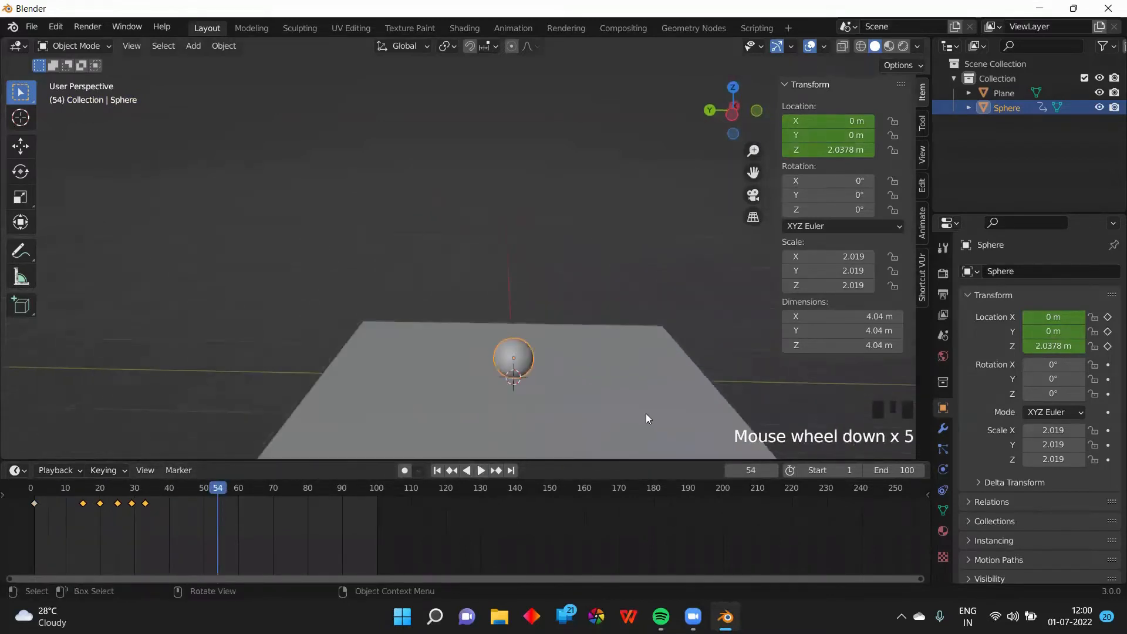
{"action": "middle_click", "coordinate": [647, 417], "text": "shift"}
{"action": "middle_click_drag", "start_coordinate": [647, 417], "coordinate": [591, 344], "text": "shift"}
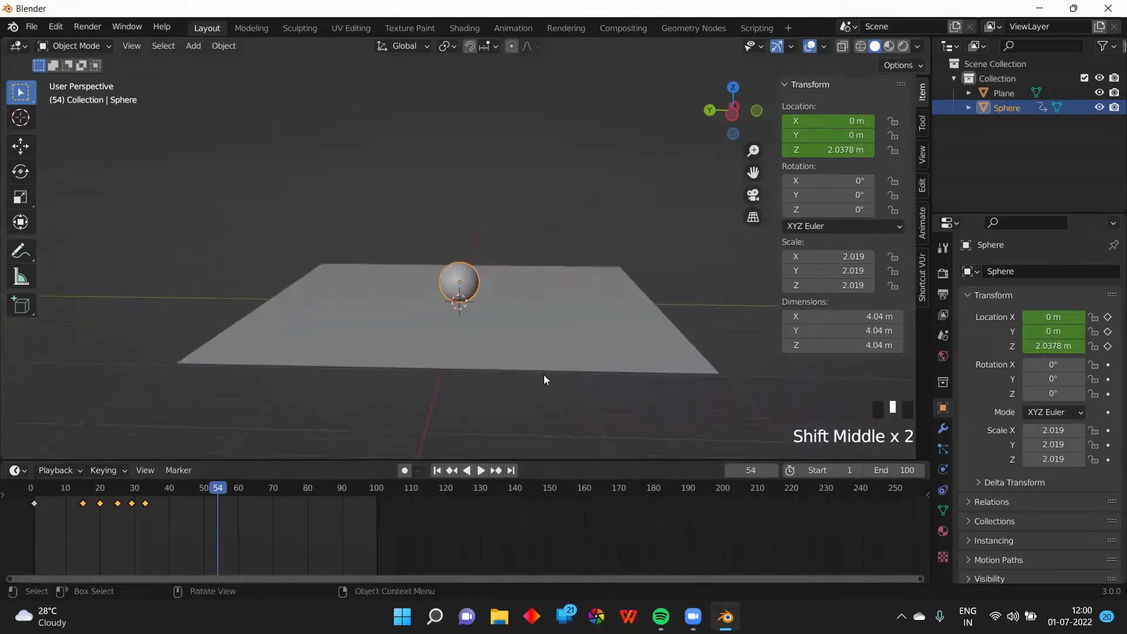
{"action": "middle_click_drag", "start_coordinate": [544, 375], "coordinate": [464, 405]}
{"action": "left_click", "coordinate": [150, 487]}
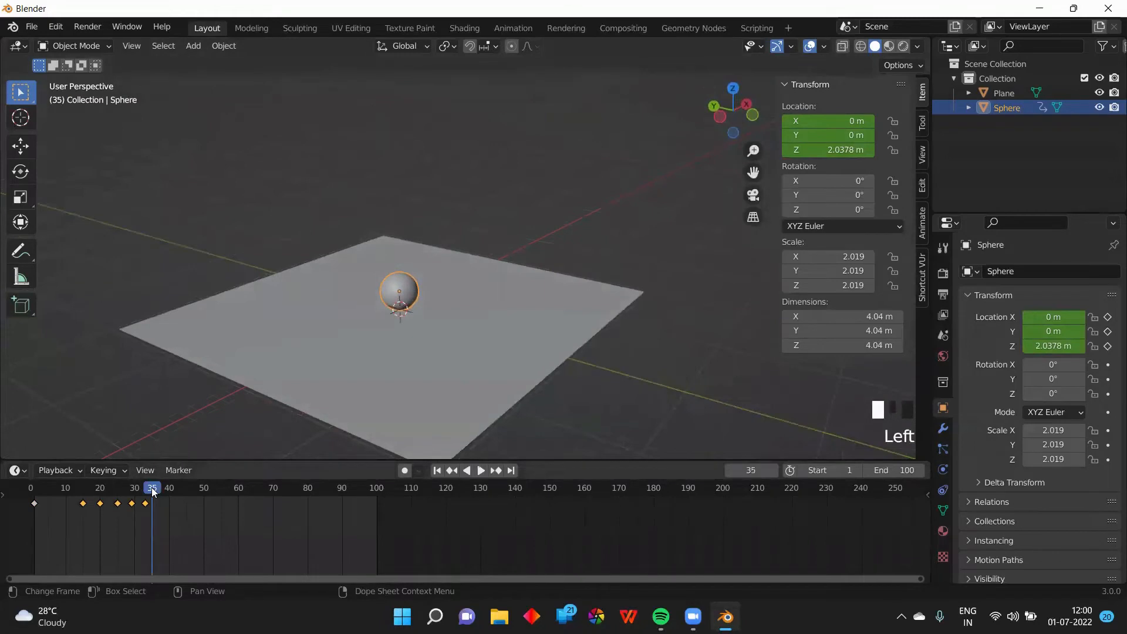
{"action": "left_click", "coordinate": [155, 488]}
{"action": "left_click_drag", "start_coordinate": [162, 489], "coordinate": [166, 490]}
{"action": "left_click", "coordinate": [145, 499]}
{"action": "left_click", "coordinate": [145, 500]}
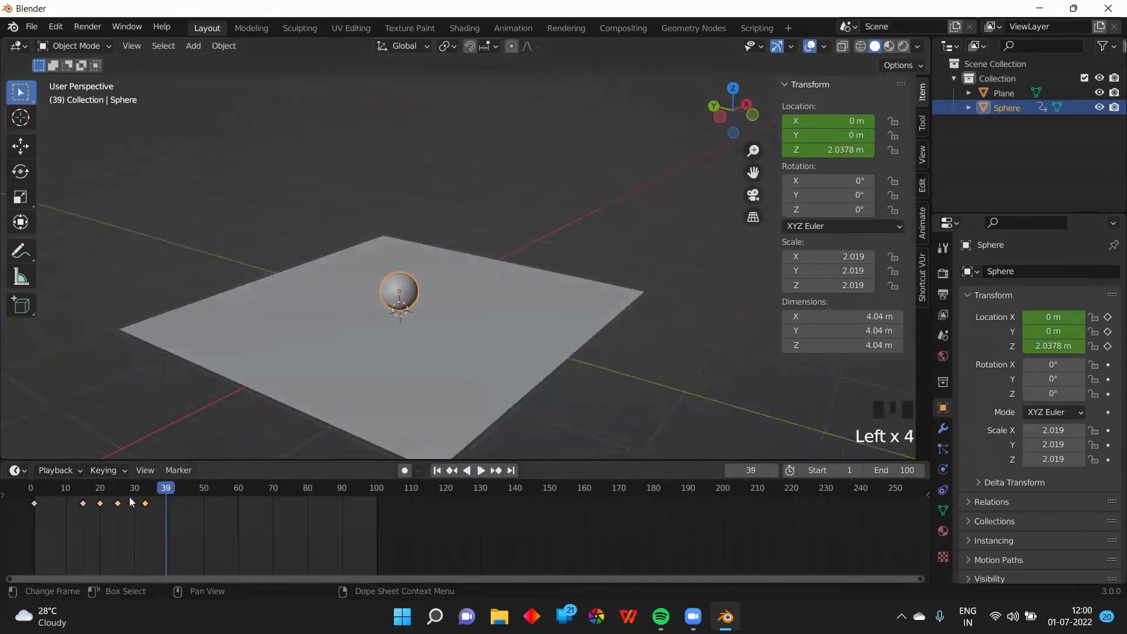
{"action": "left_click", "coordinate": [112, 498]}
{"action": "left_click", "coordinate": [110, 500]}
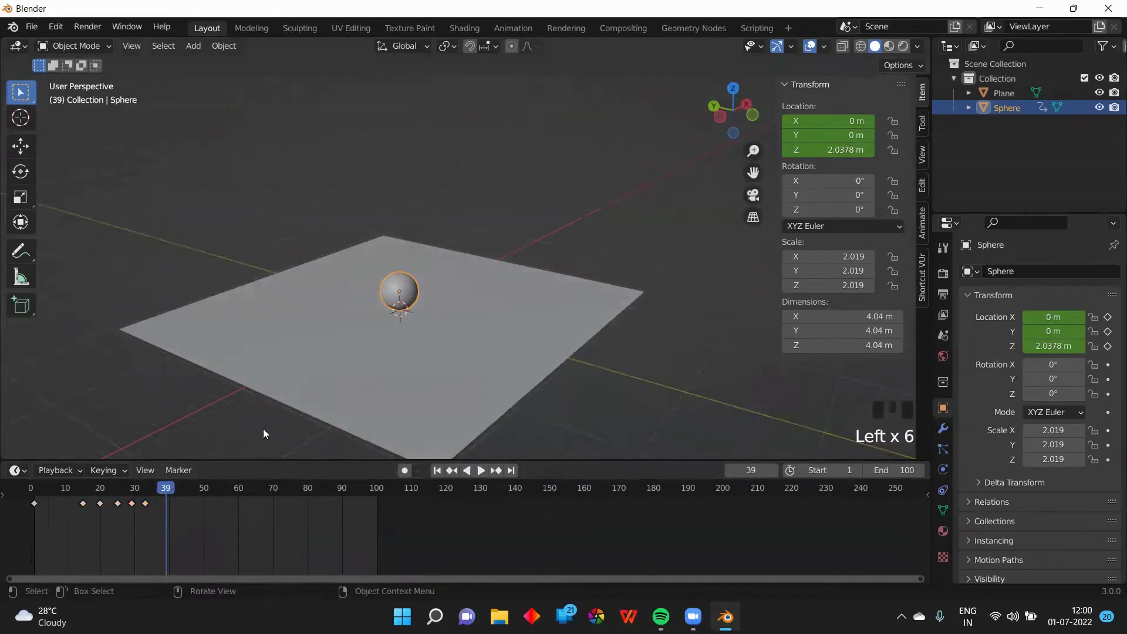
Step: Add a Bezier circle and scale it by about 35.16 so it surrounds the plane
{"action": "middle_click_drag", "start_coordinate": [389, 310], "coordinate": [500, 314]}
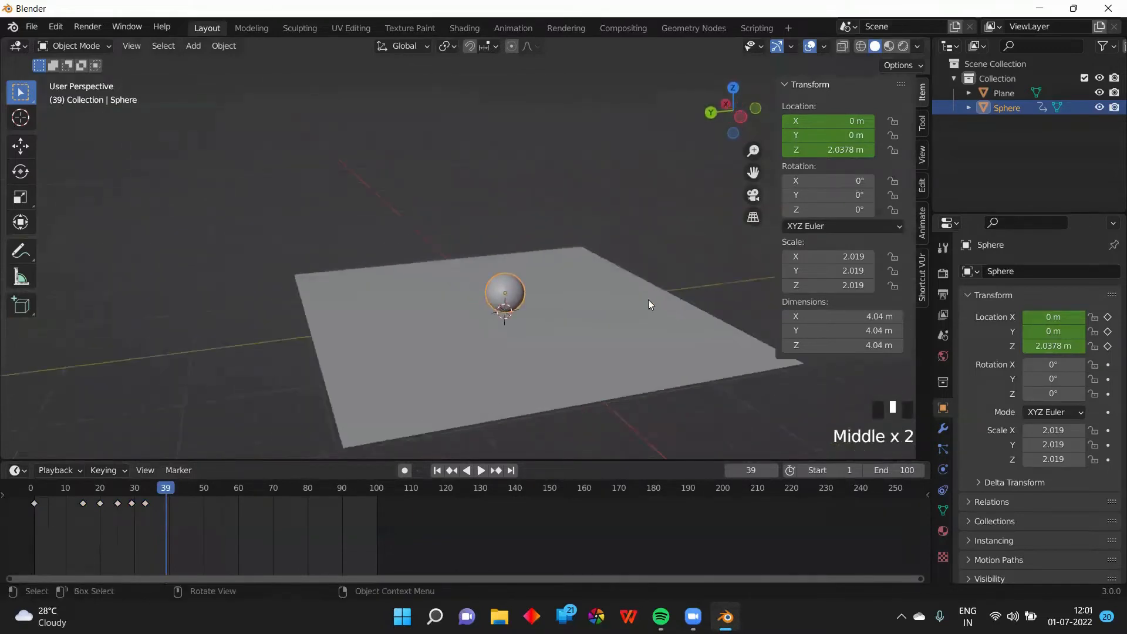
{"action": "middle_click_drag", "start_coordinate": [653, 259], "coordinate": [518, 352]}
{"action": "scroll", "coordinate": [537, 299], "scroll_direction": "up", "scroll_amount": 3}
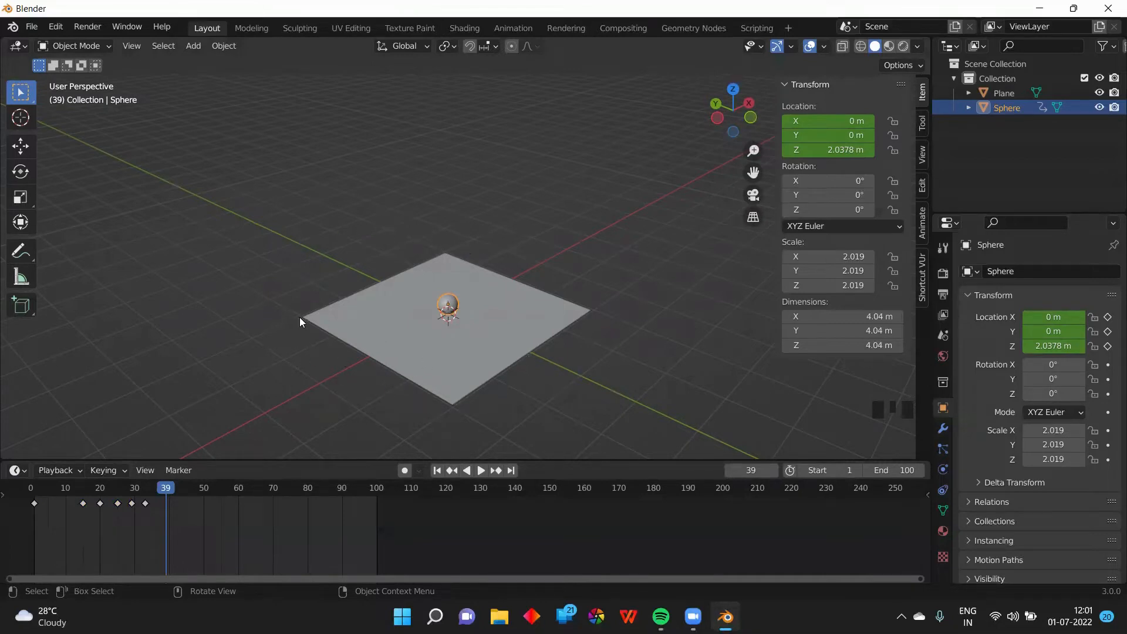
{"action": "key", "text": "shift+a"}
{"action": "mouse_move", "coordinate": [296, 318]}
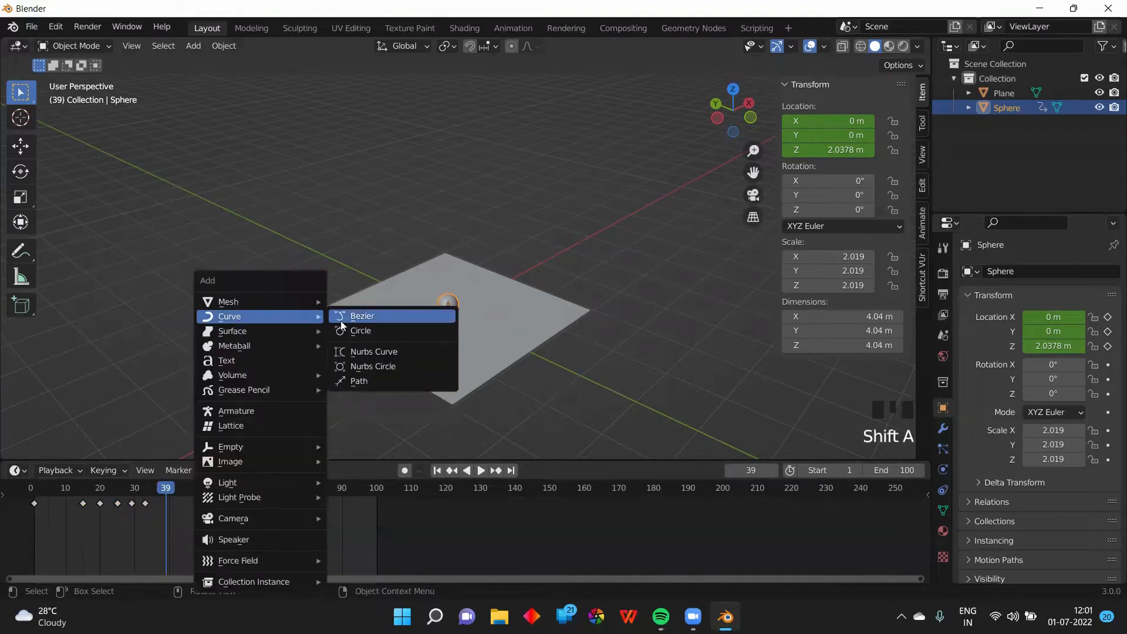
{"action": "left_click", "coordinate": [354, 330]}
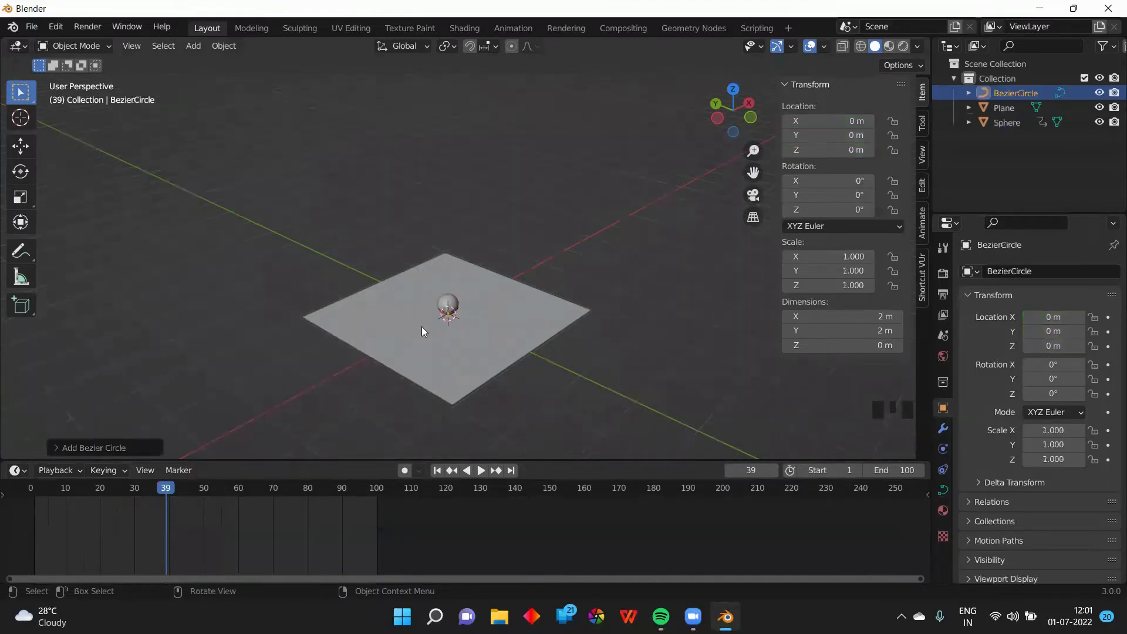
{"action": "key", "text": "s"}
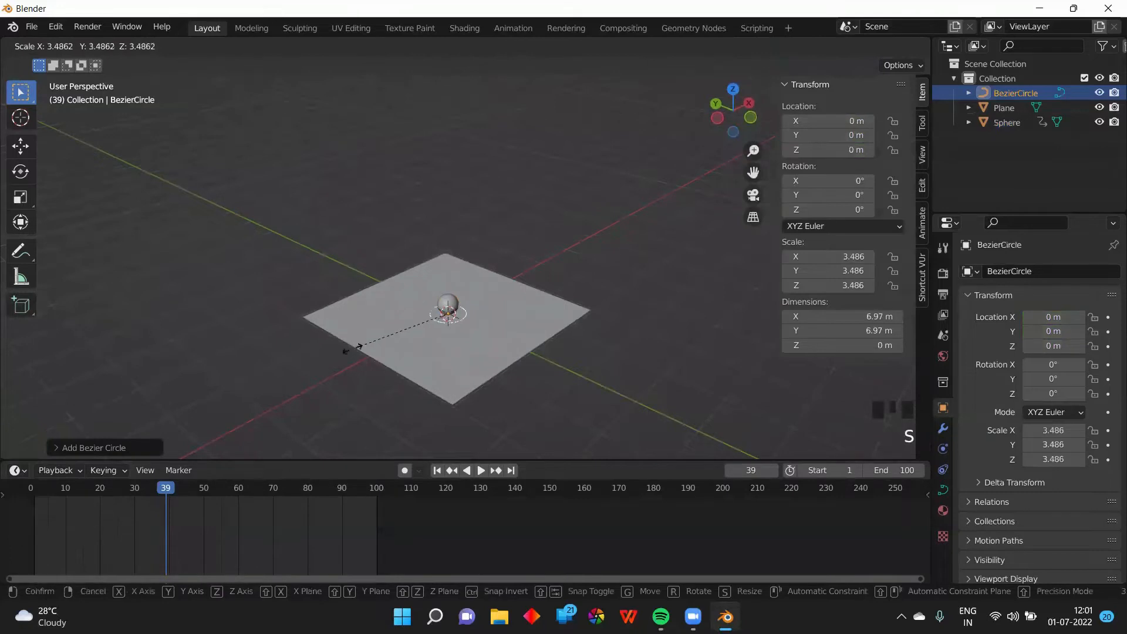
{"action": "left_click", "coordinate": [413, 161]}
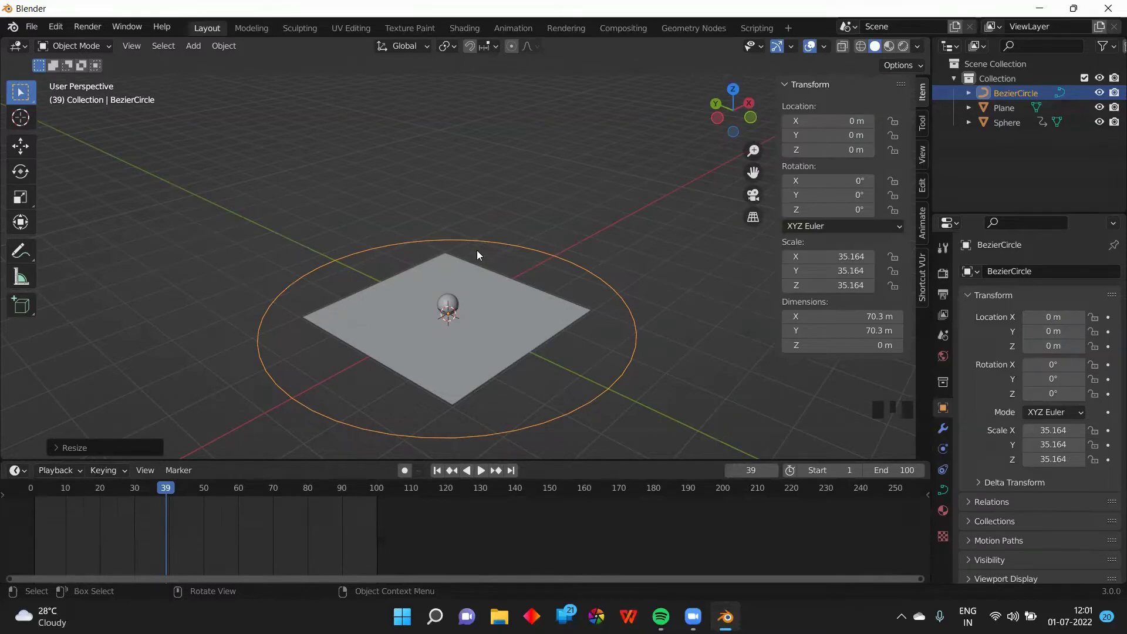
Step: Add a plain camera to the scene at the world origin
{"action": "key", "text": "shift+a"}
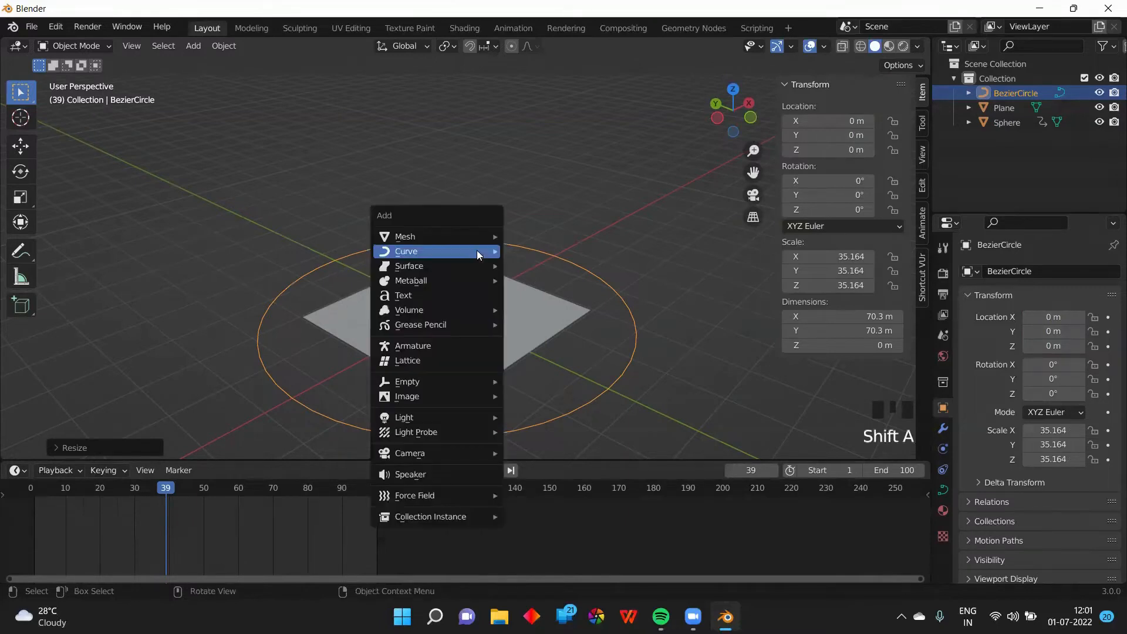
{"action": "mouse_move", "coordinate": [452, 453]}
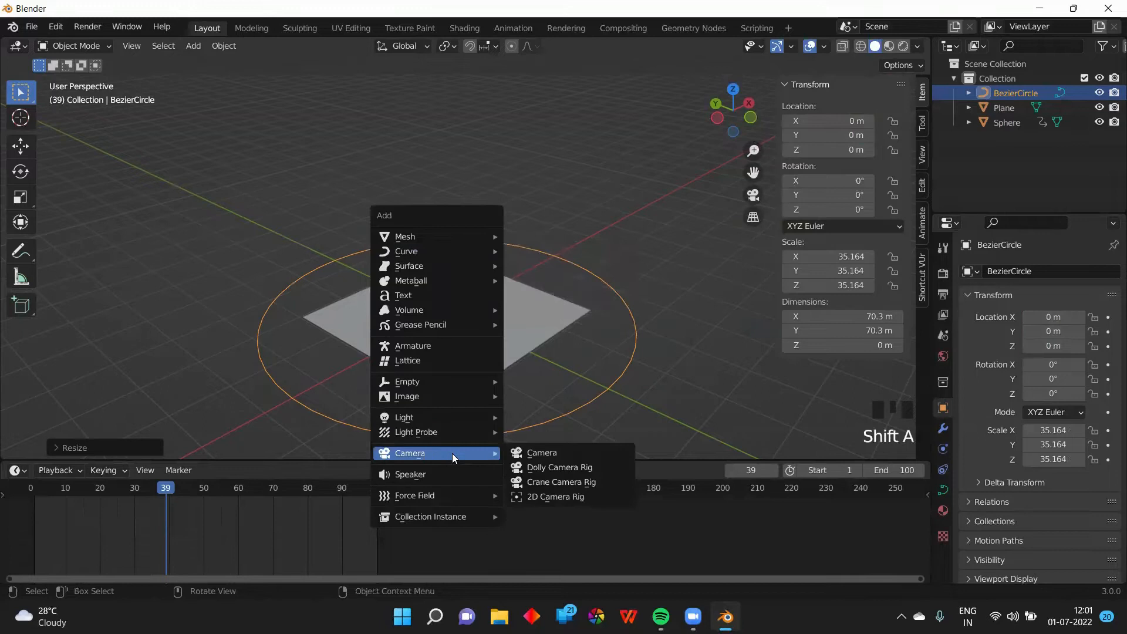
{"action": "left_click", "coordinate": [540, 452]}
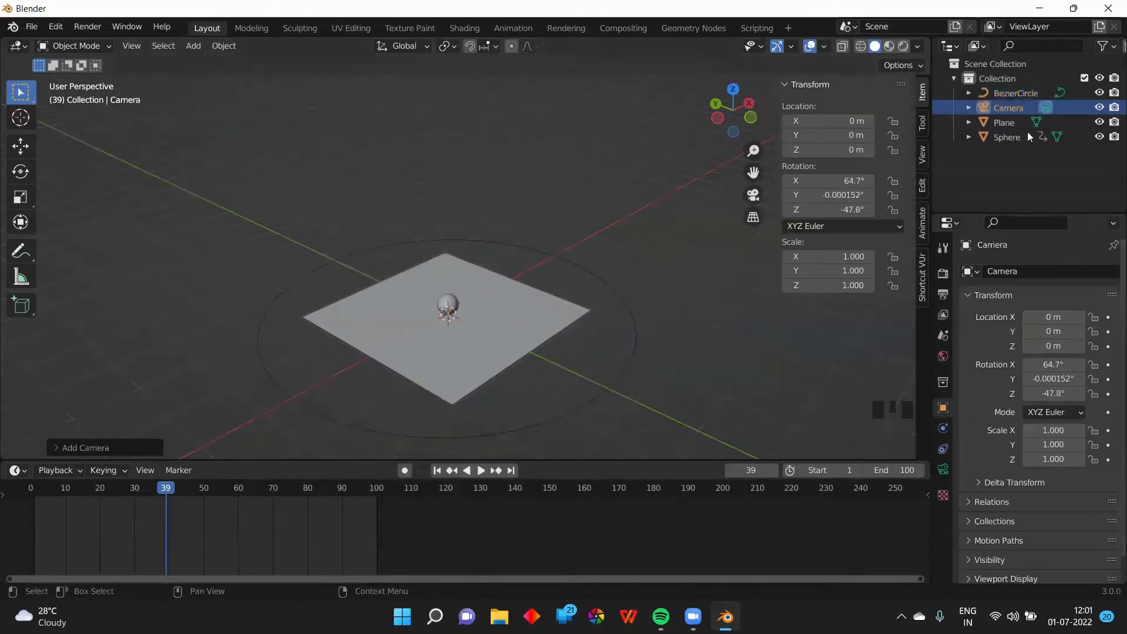
{"action": "scroll", "coordinate": [500, 327], "scroll_direction": "down", "scroll_amount": 12}
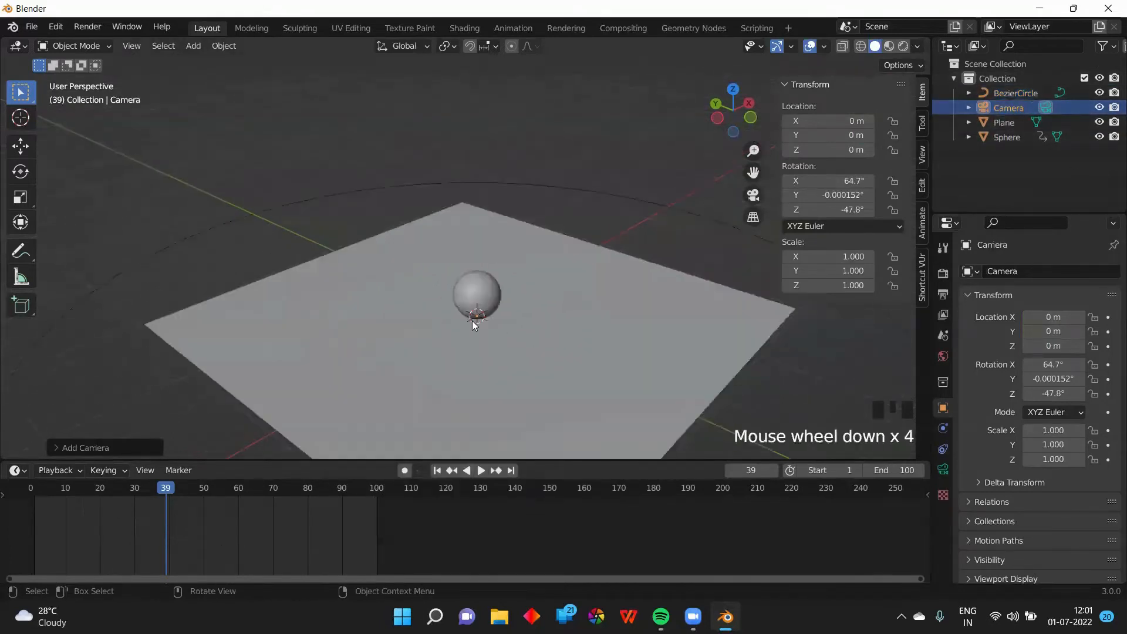
{"action": "scroll", "coordinate": [330, 326], "scroll_direction": "up", "scroll_amount": 2}
{"action": "scroll", "coordinate": [329, 320], "scroll_direction": "up", "scroll_amount": 3}
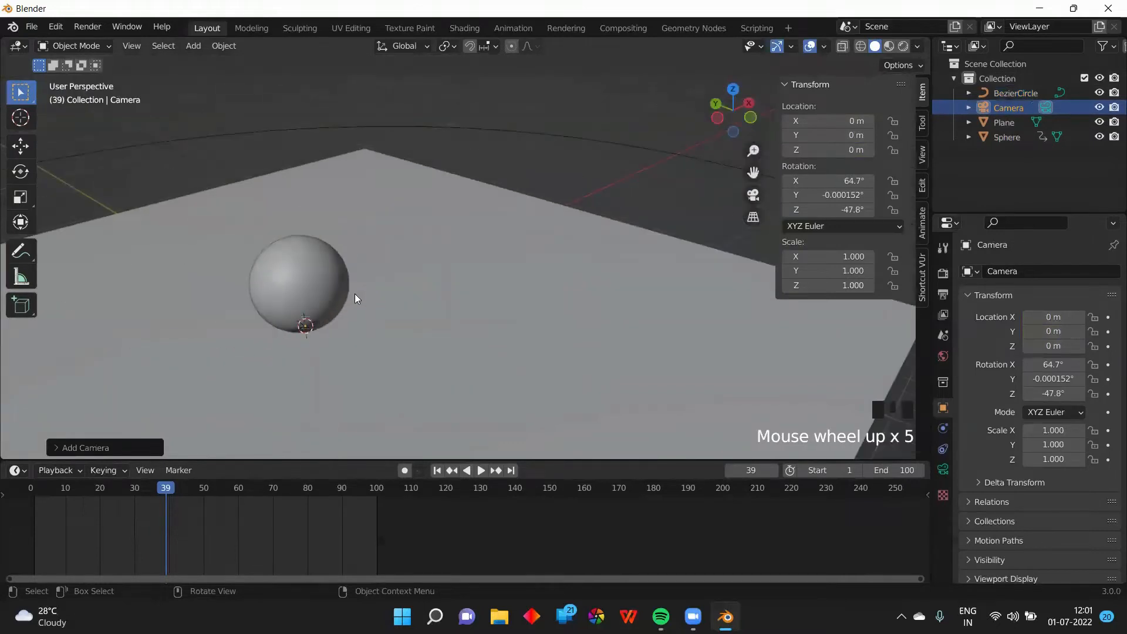
{"action": "scroll", "coordinate": [355, 293], "scroll_direction": "up", "scroll_amount": 9}
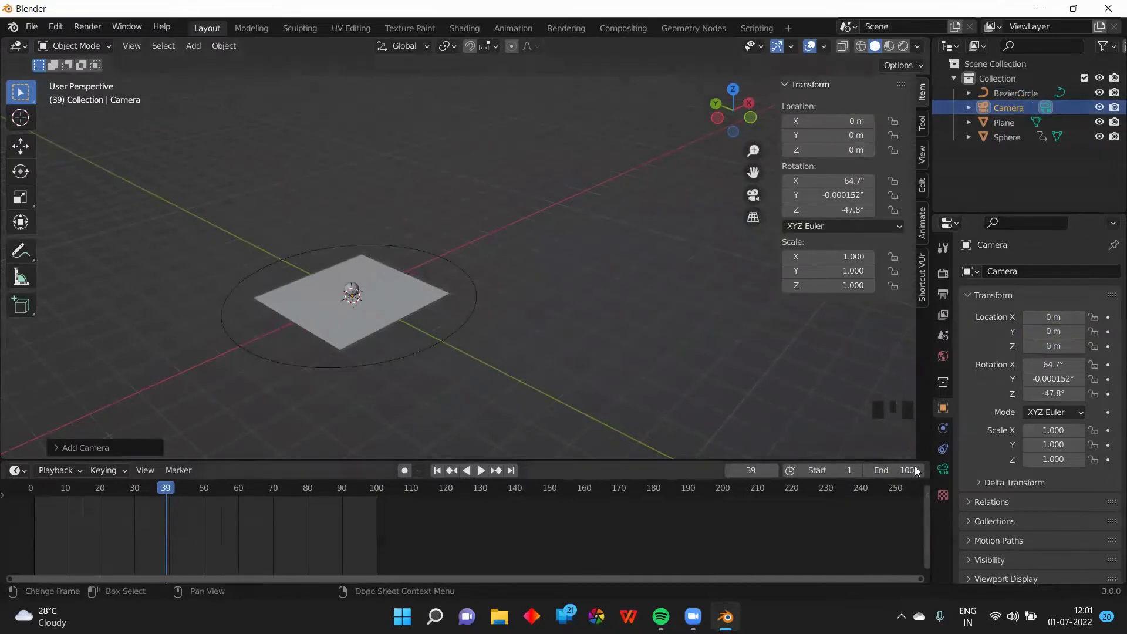
Step: Give the camera a Follow Path constraint that targets the Bezier circle
{"action": "left_click", "coordinate": [940, 447]}
{"action": "left_click", "coordinate": [1009, 274]}
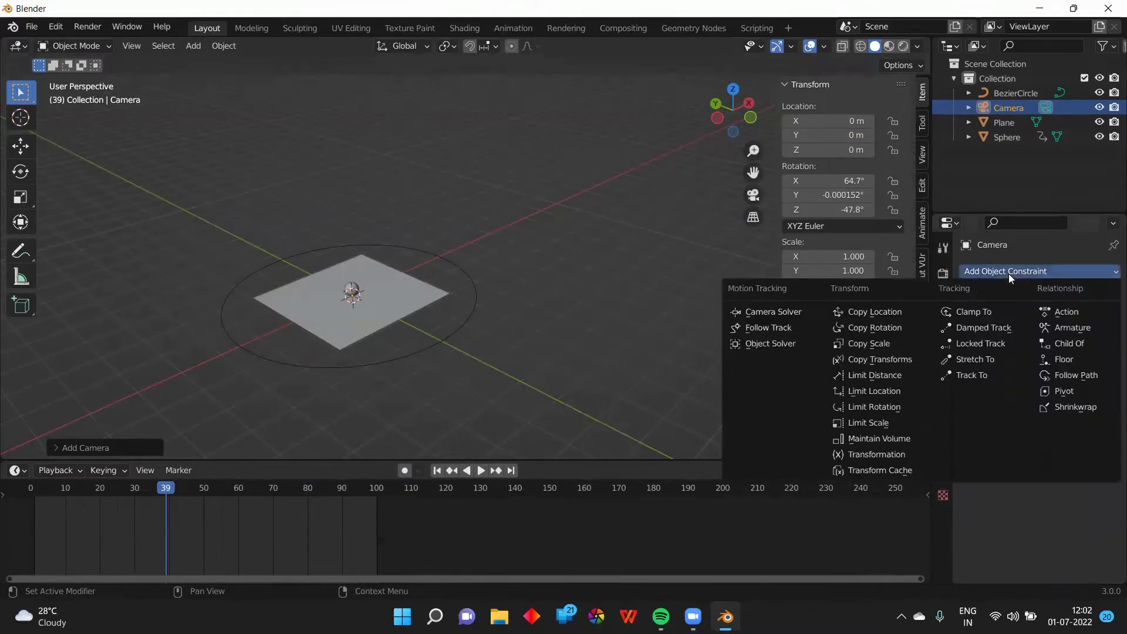
{"action": "left_click", "coordinate": [1028, 293]}
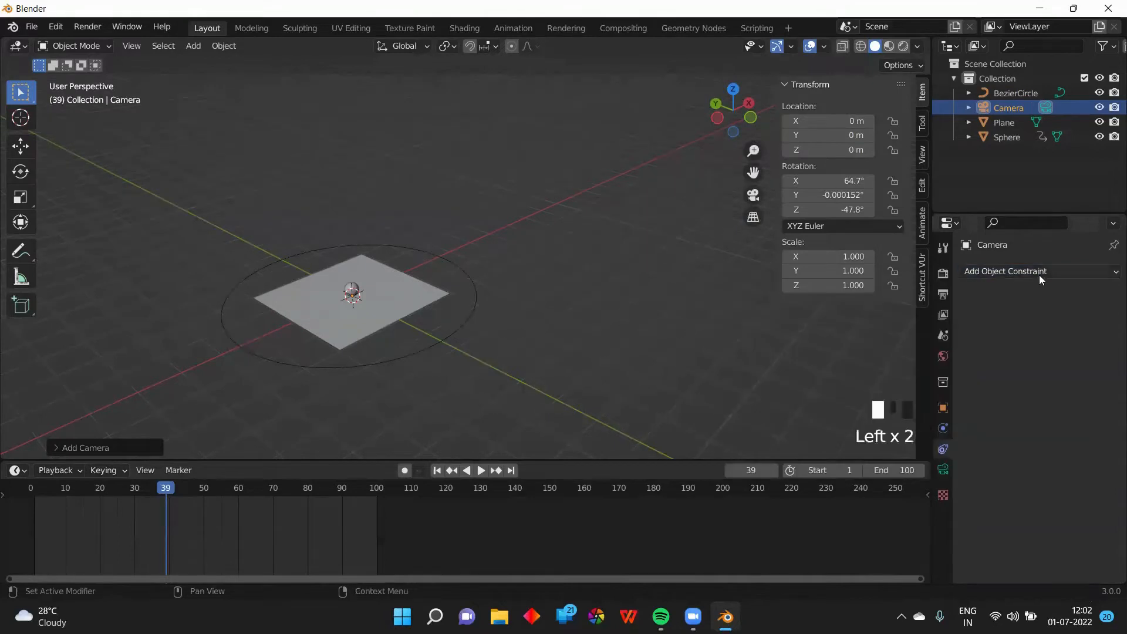
{"action": "left_click", "coordinate": [1039, 275]}
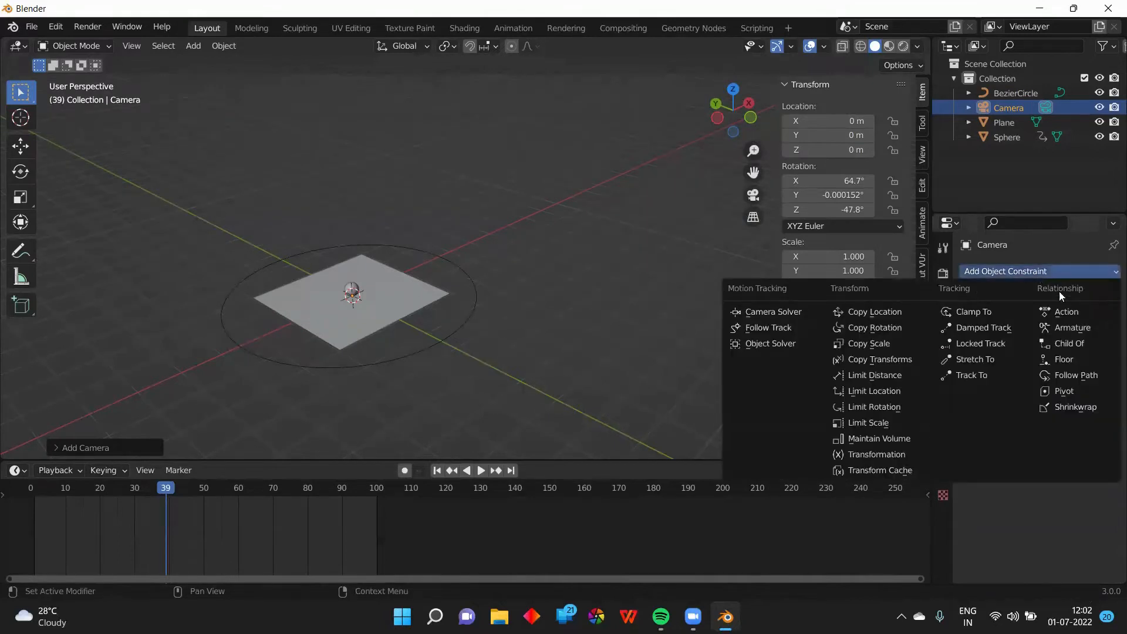
{"action": "left_click", "coordinate": [1068, 377]}
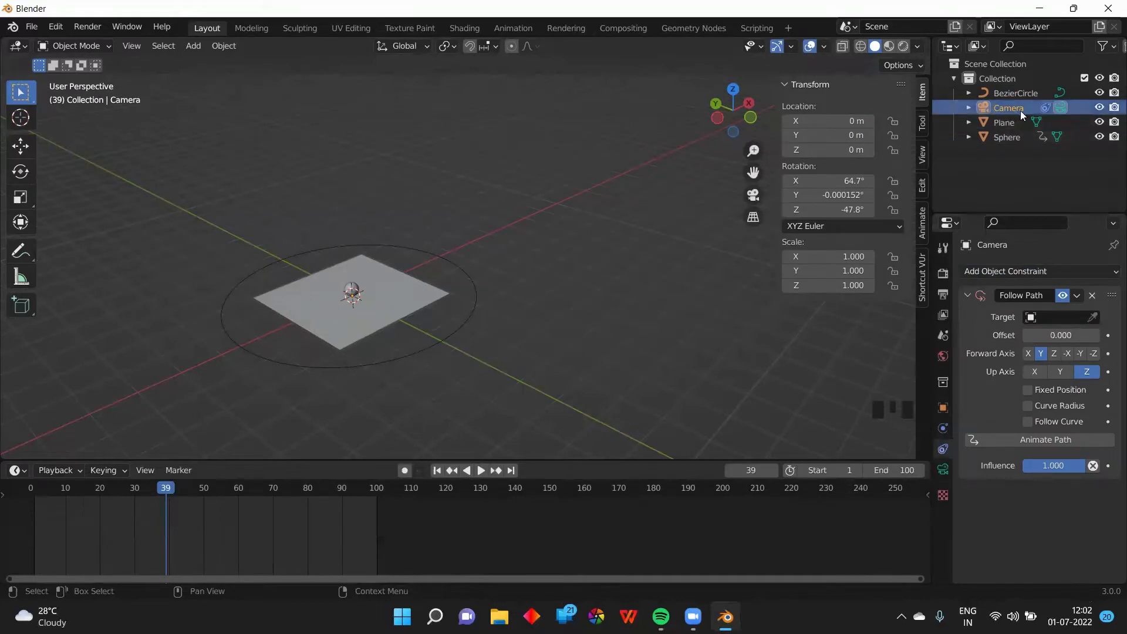
{"action": "left_click", "coordinate": [1028, 318]}
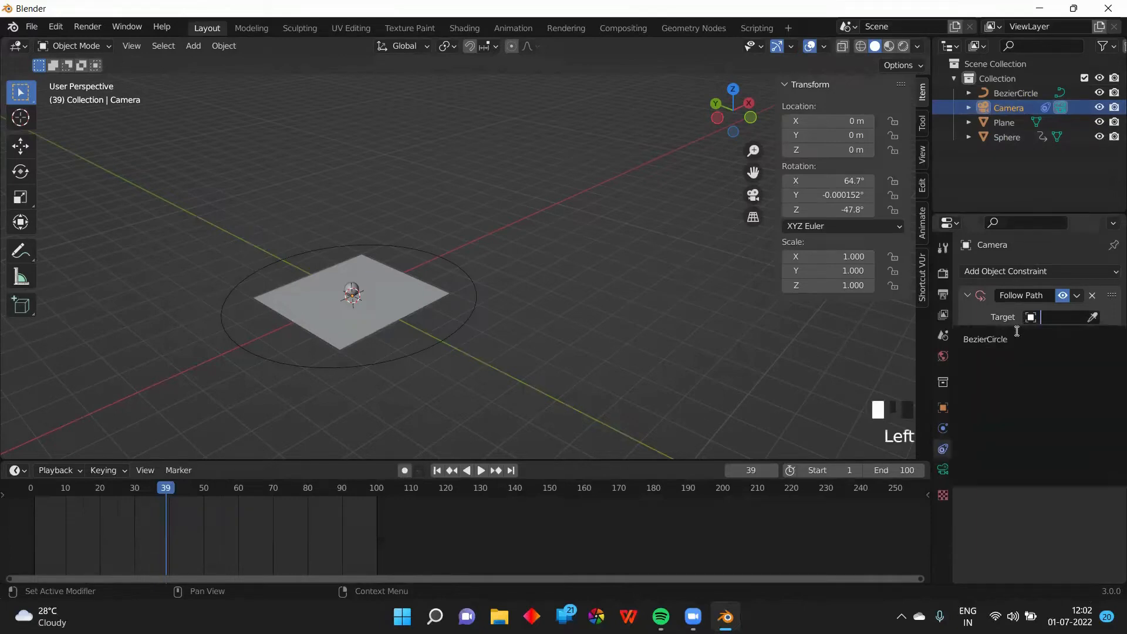
{"action": "left_click", "coordinate": [1013, 340]}
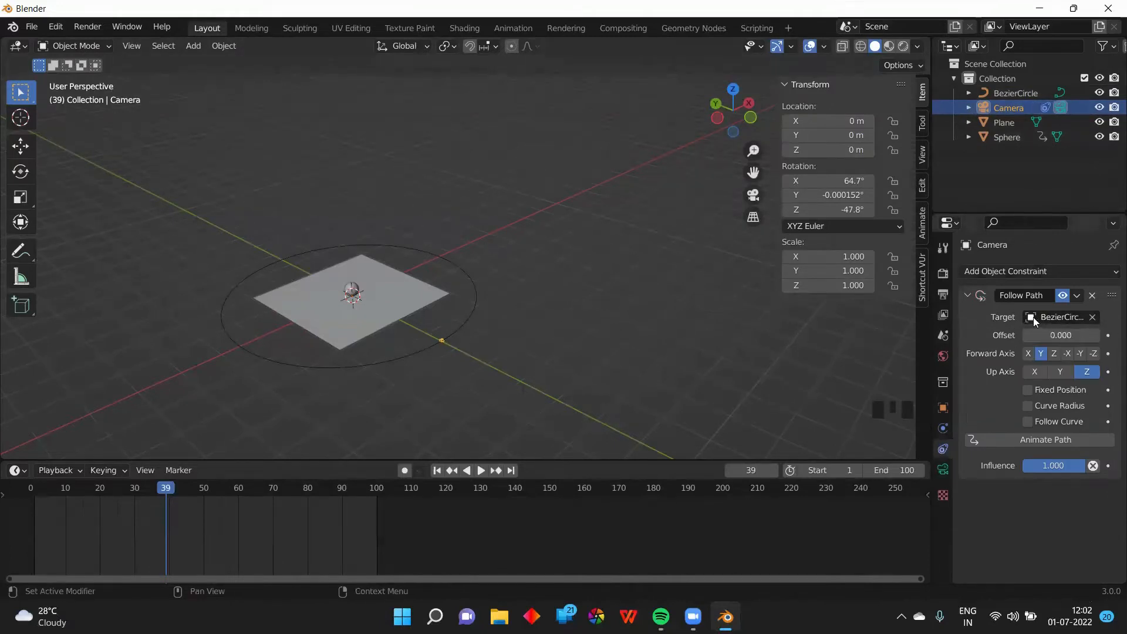
{"action": "scroll", "coordinate": [444, 330], "scroll_direction": "down", "scroll_amount": 5}
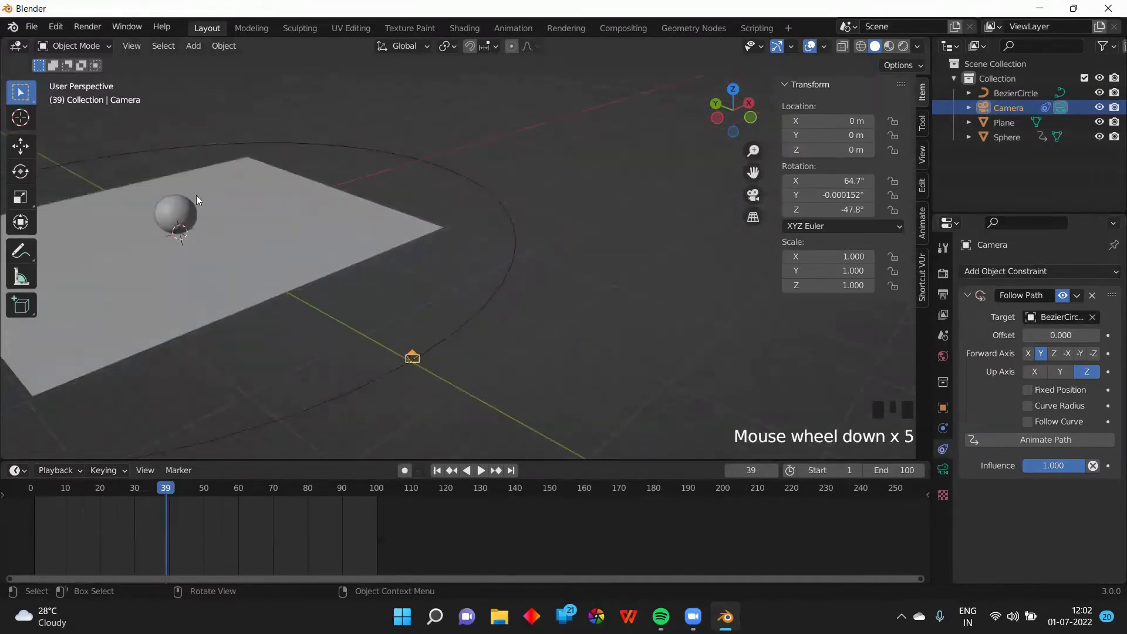
{"action": "scroll", "coordinate": [467, 323], "scroll_direction": "up", "scroll_amount": 5}
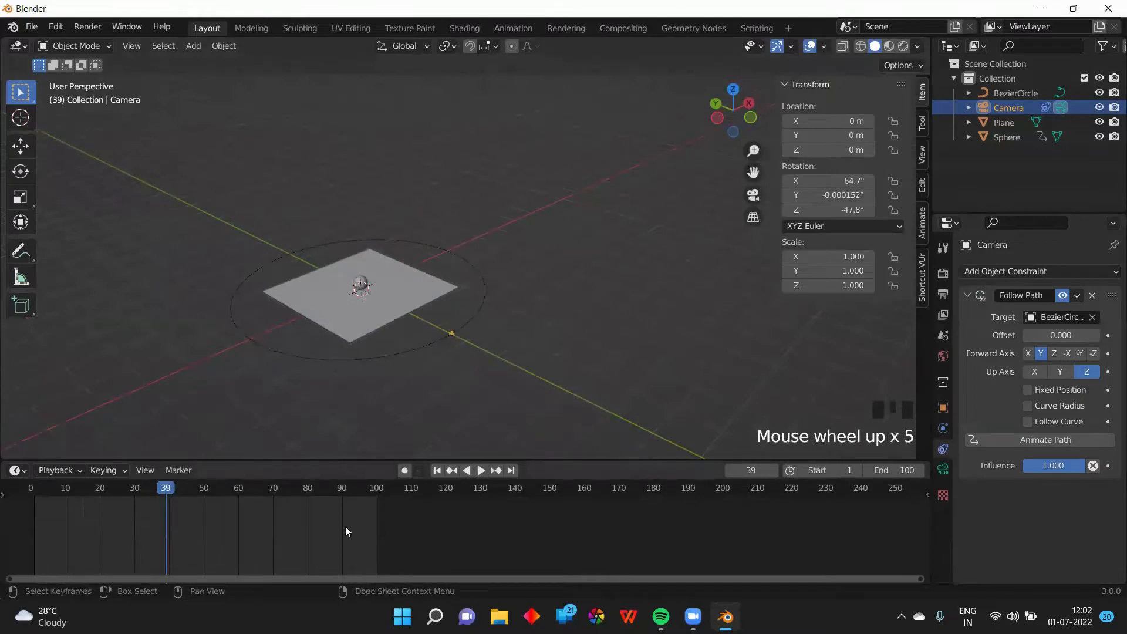
Step: Raise the sphere at frame 40 to a Z location of about 2.3 m
{"action": "left_click", "coordinate": [168, 488]}
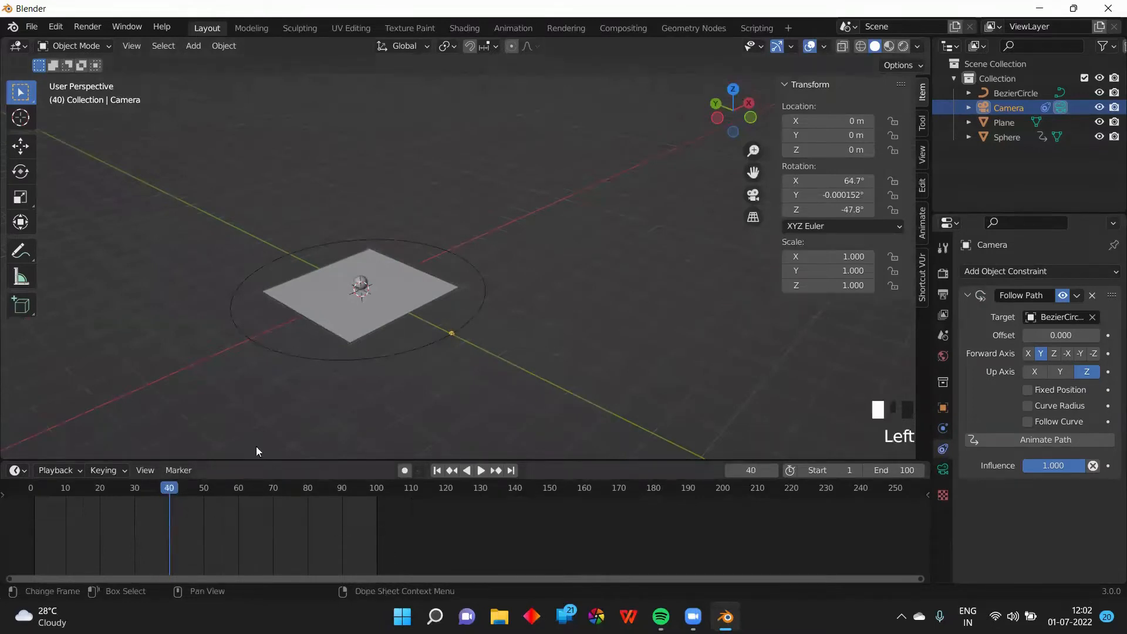
{"action": "left_click", "coordinate": [359, 281]}
{"action": "left_click", "coordinate": [360, 281]}
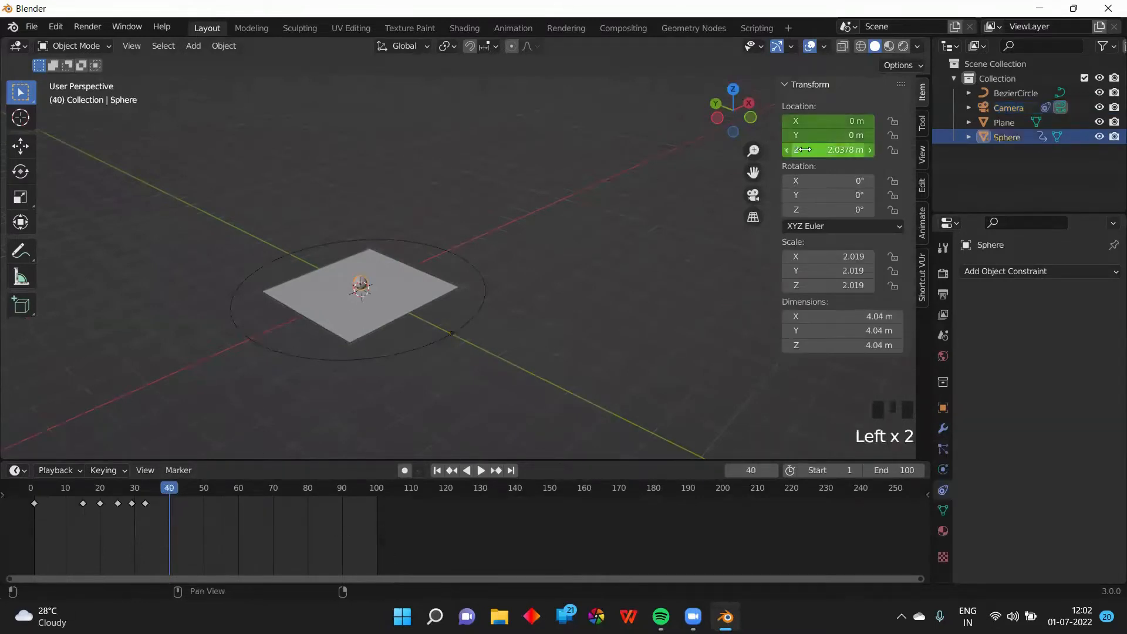
{"action": "left_click_drag", "start_coordinate": [828, 150], "coordinate": [874, 150]}
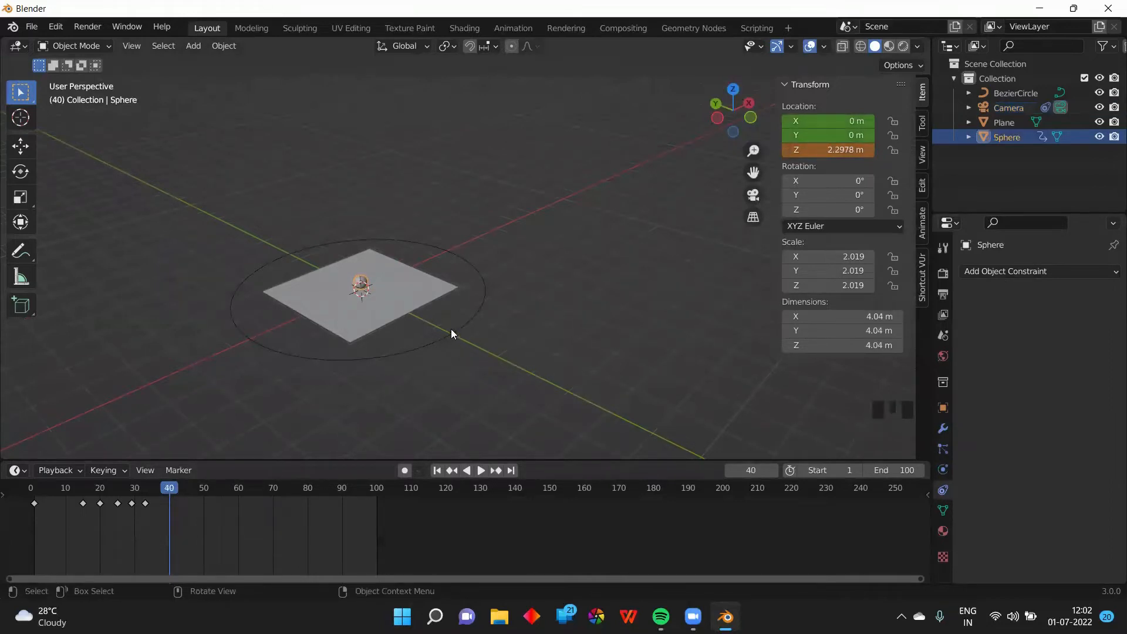
Step: Try out the offset of the camera's Follow Path constraint along the circle and reset it to 0
{"action": "left_click", "coordinate": [452, 332]}
{"action": "scroll", "coordinate": [457, 358], "scroll_direction": "down", "scroll_amount": 4}
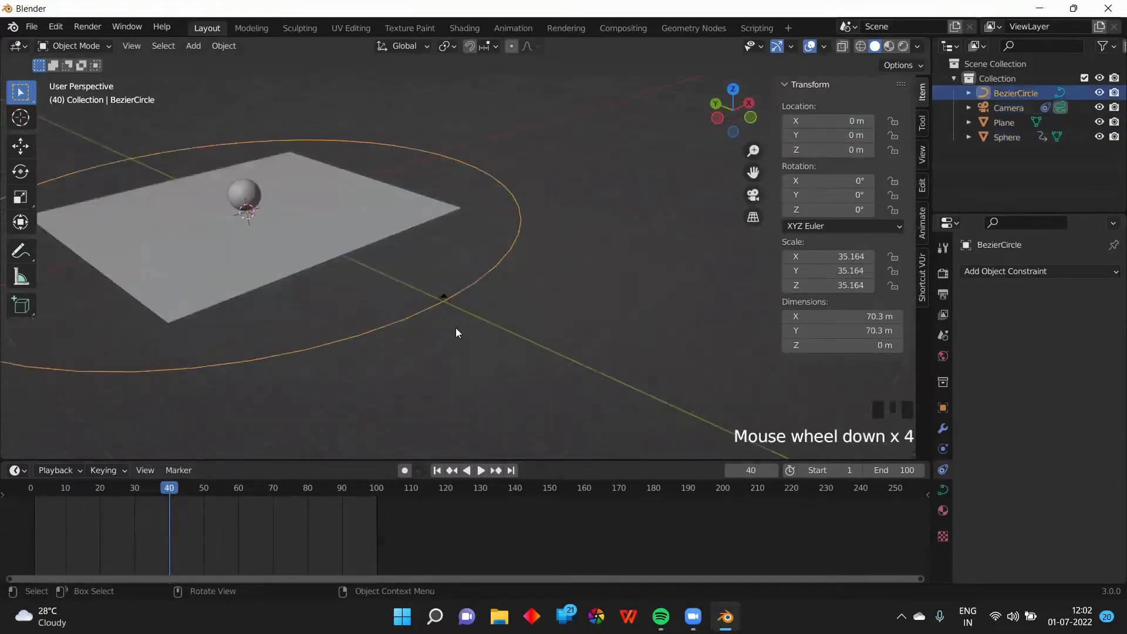
{"action": "left_click", "coordinate": [441, 297]}
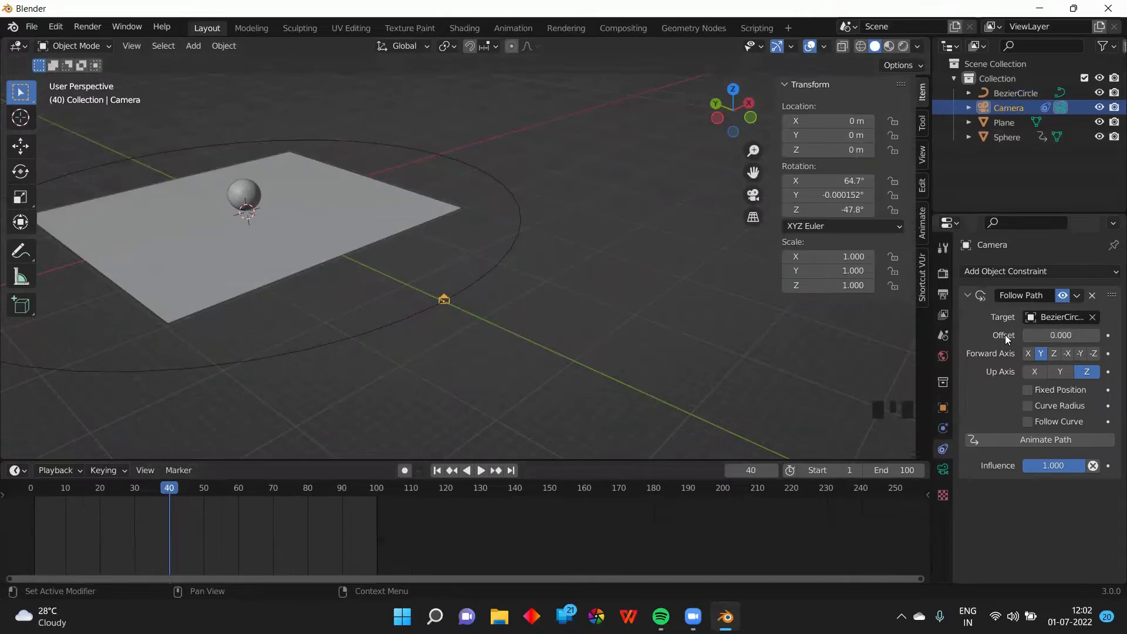
{"action": "left_click", "coordinate": [1051, 336]}
{"action": "mouse_move", "coordinate": [1051, 335]}
{"action": "left_mouse_down"}
{"action": "mouse_move", "coordinate": [1126, 335]}
{"action": "mouse_move", "coordinate": [1034, 335]}
{"action": "left_mouse_up"}
{"action": "left_click", "coordinate": [1046, 332]}
{"action": "type", "text": "0"}
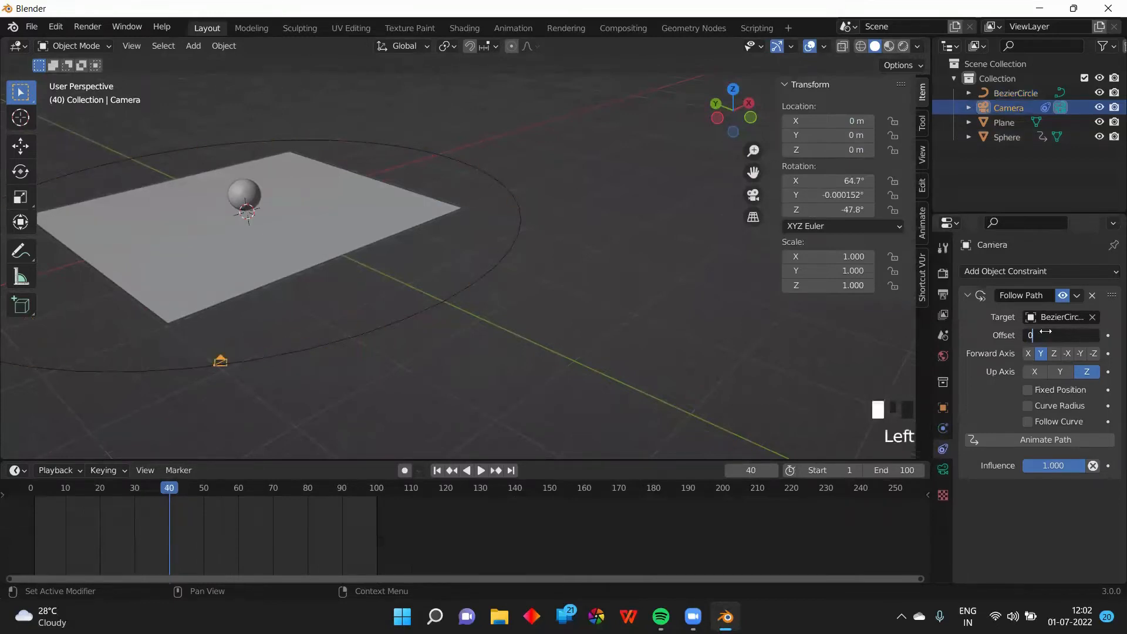
{"action": "key", "text": "Return"}
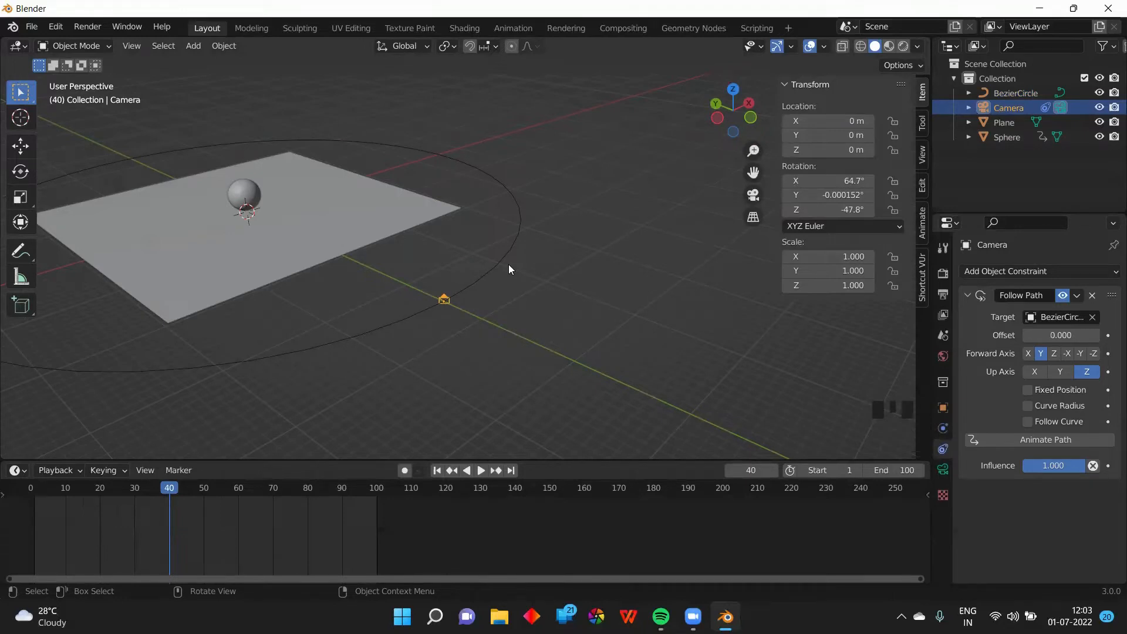
Step: Check the scene through the camera and try rotating the camera freehand
{"action": "key", "text": "KP_0"}
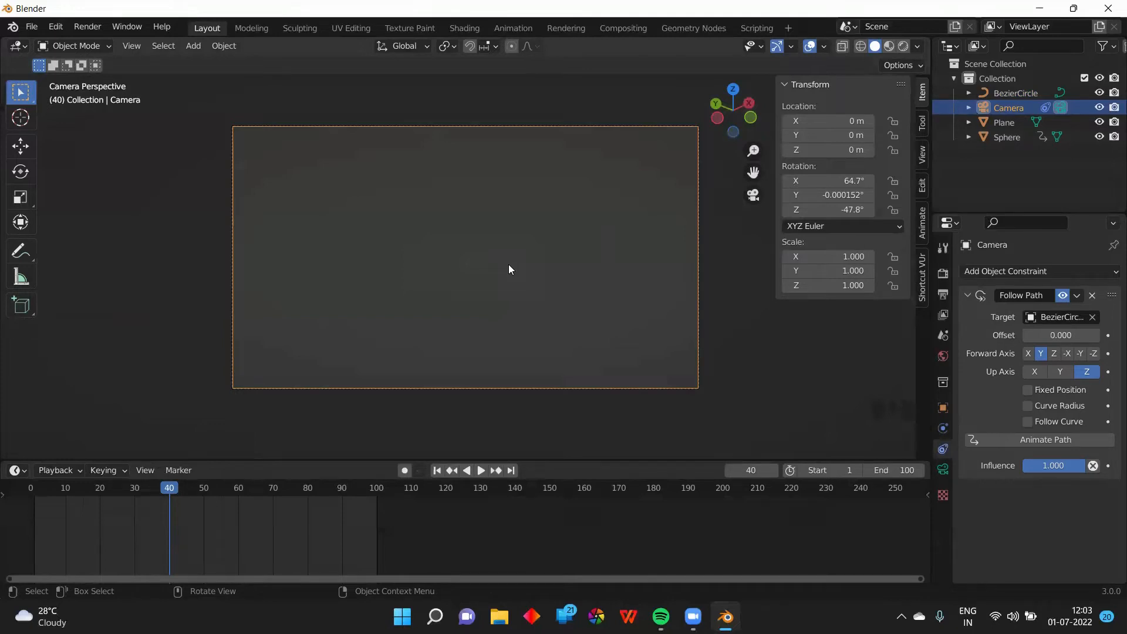
{"action": "key", "text": "KP_0"}
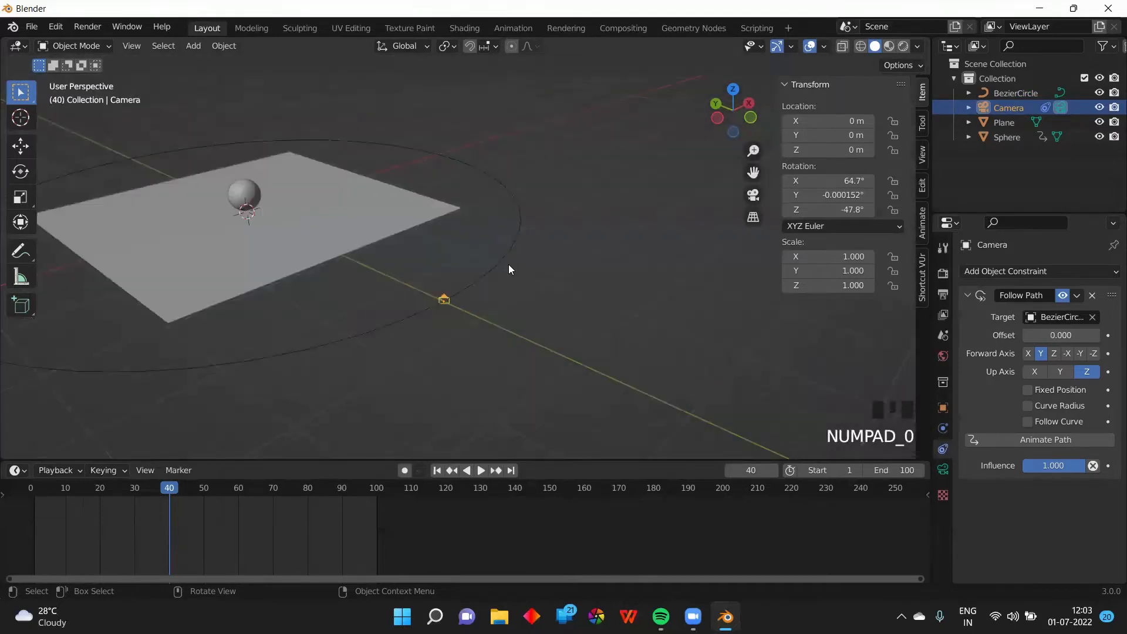
{"action": "scroll", "coordinate": [557, 288], "scroll_direction": "down", "scroll_amount": 5}
{"action": "key", "text": "r"}
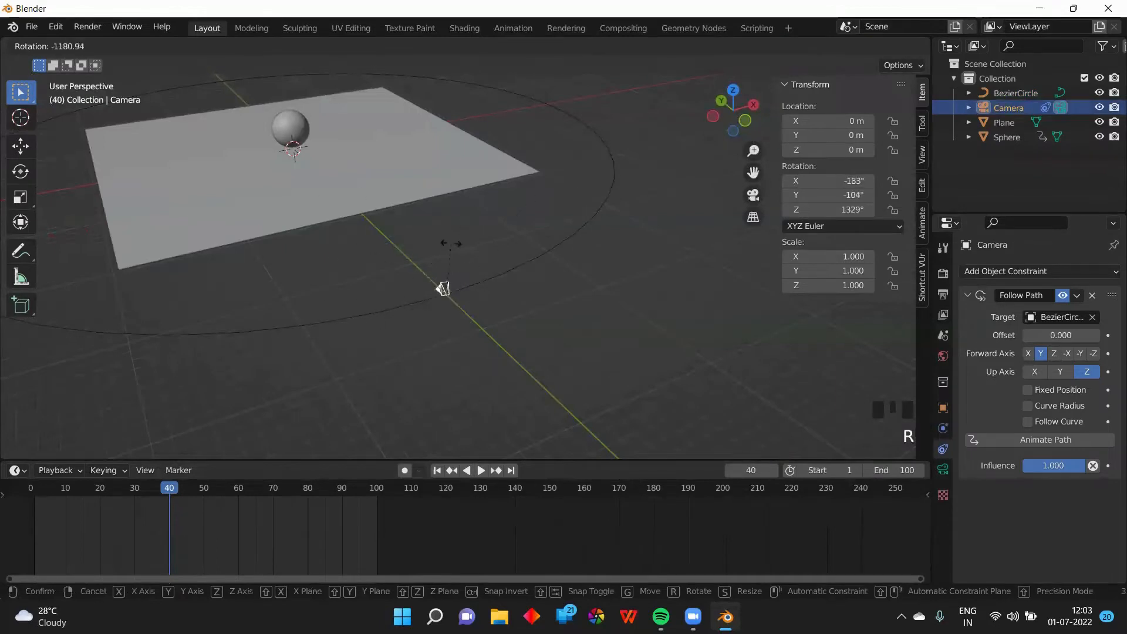
{"action": "left_click", "coordinate": [475, 263]}
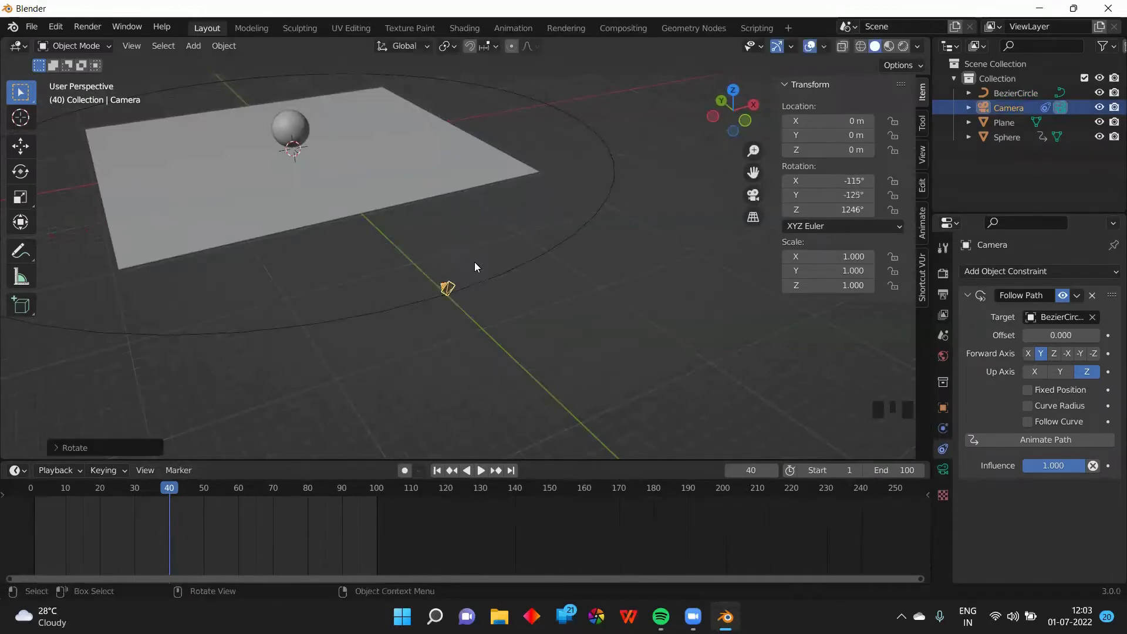
Step: Set the camera's rotation to 0° on the X, Y and Z axes
{"action": "left_click", "coordinate": [843, 209]}
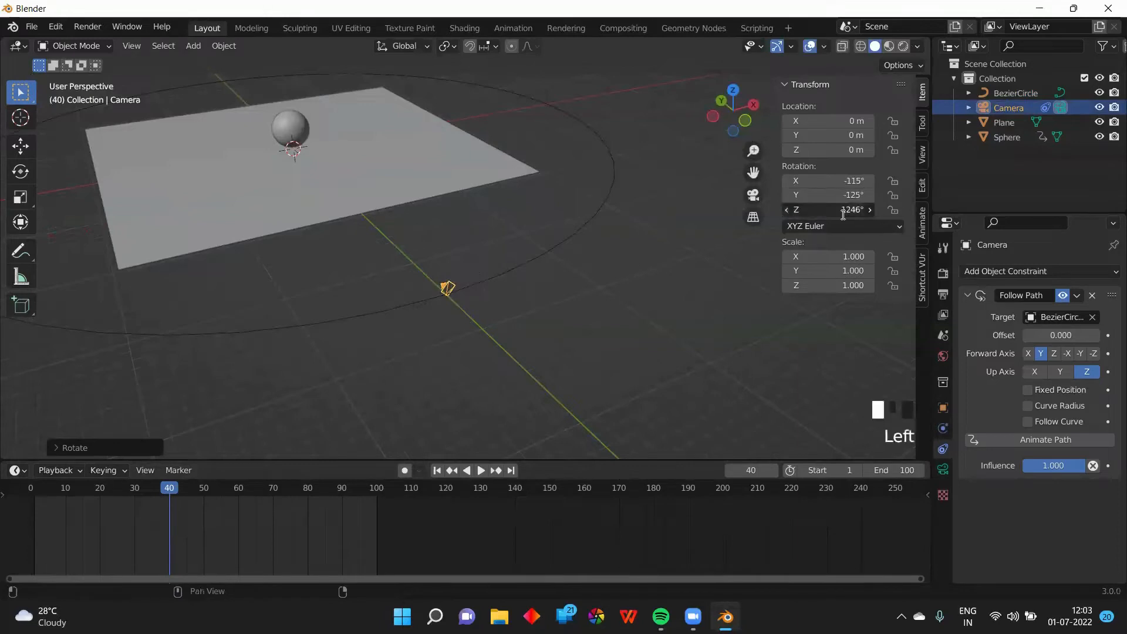
{"action": "type", "text": "0"}
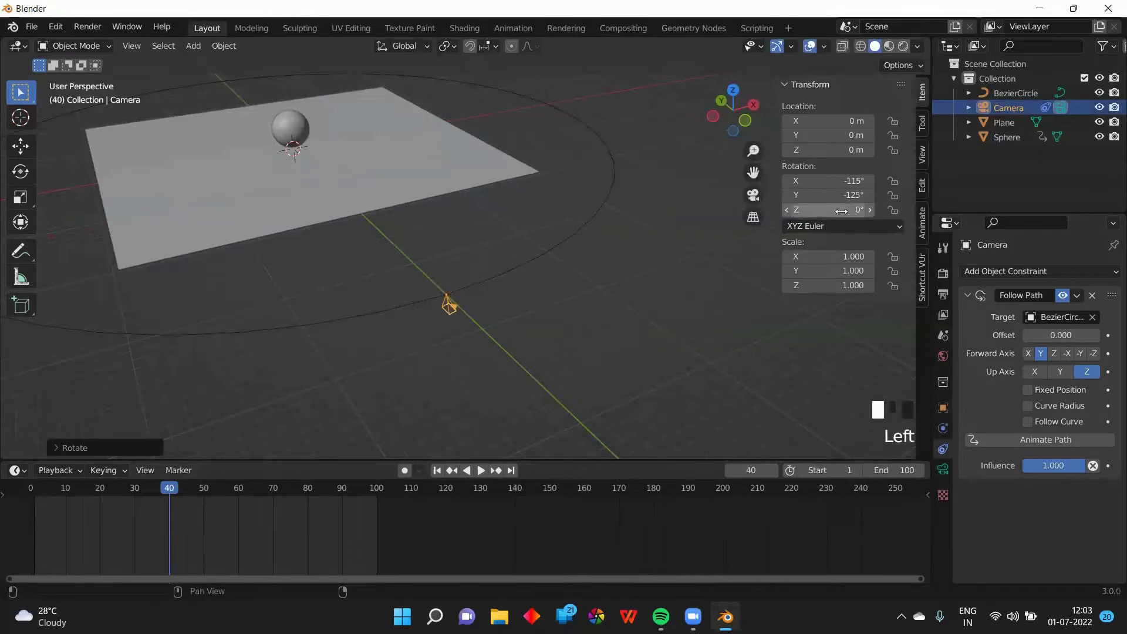
{"action": "left_click", "coordinate": [841, 194]}
{"action": "type", "text": "0"}
{"action": "double_click", "coordinate": [842, 180]}
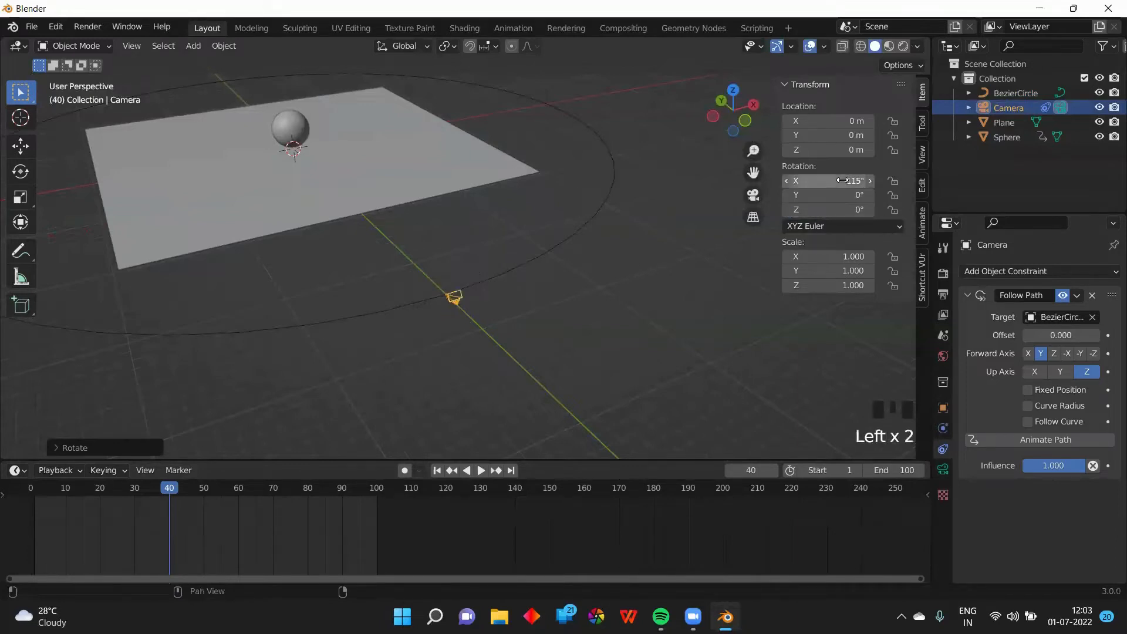
{"action": "type", "text": "0"}
{"action": "key", "text": "Return"}
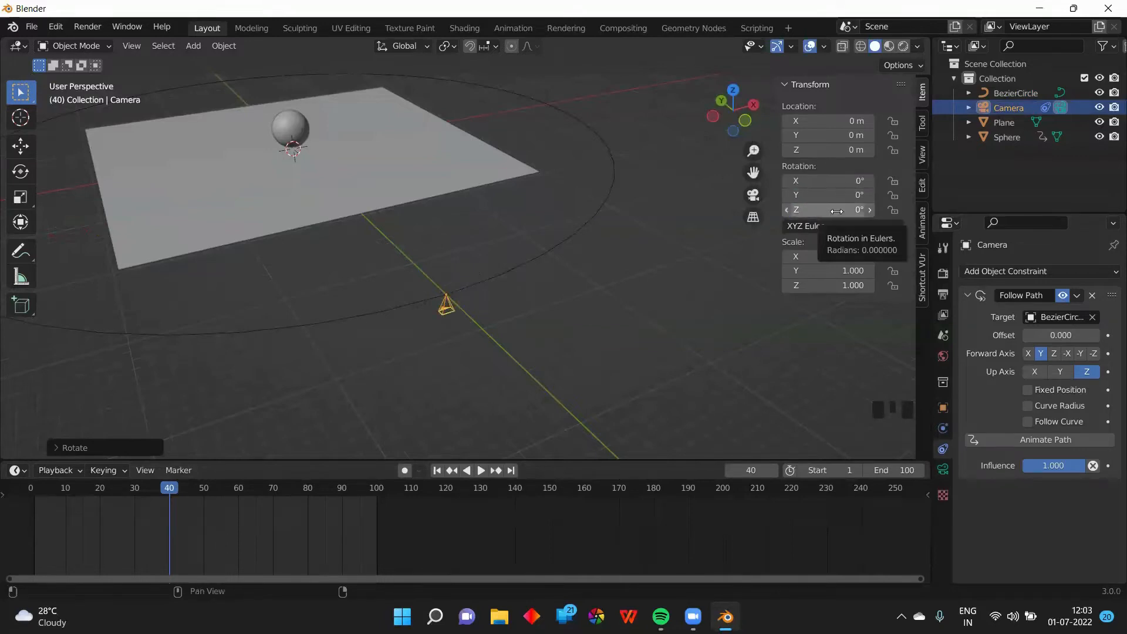
Step: Set the camera's X rotation to 90° and check the sphere through the camera
{"action": "left_click", "coordinate": [850, 182]}
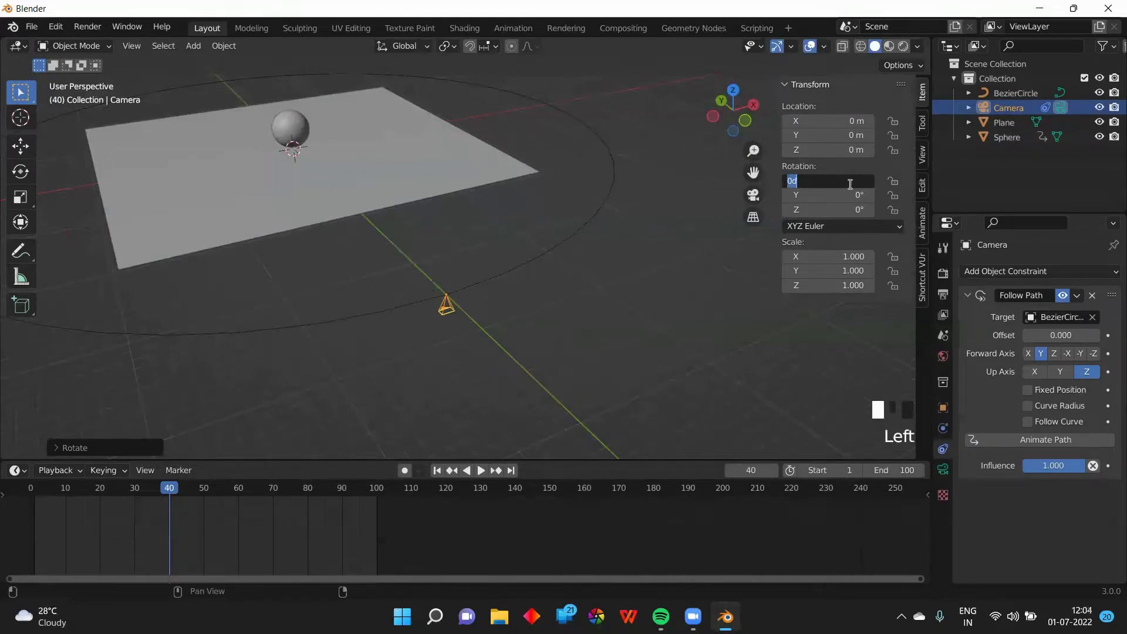
{"action": "type", "text": "90"}
{"action": "key", "text": "Return"}
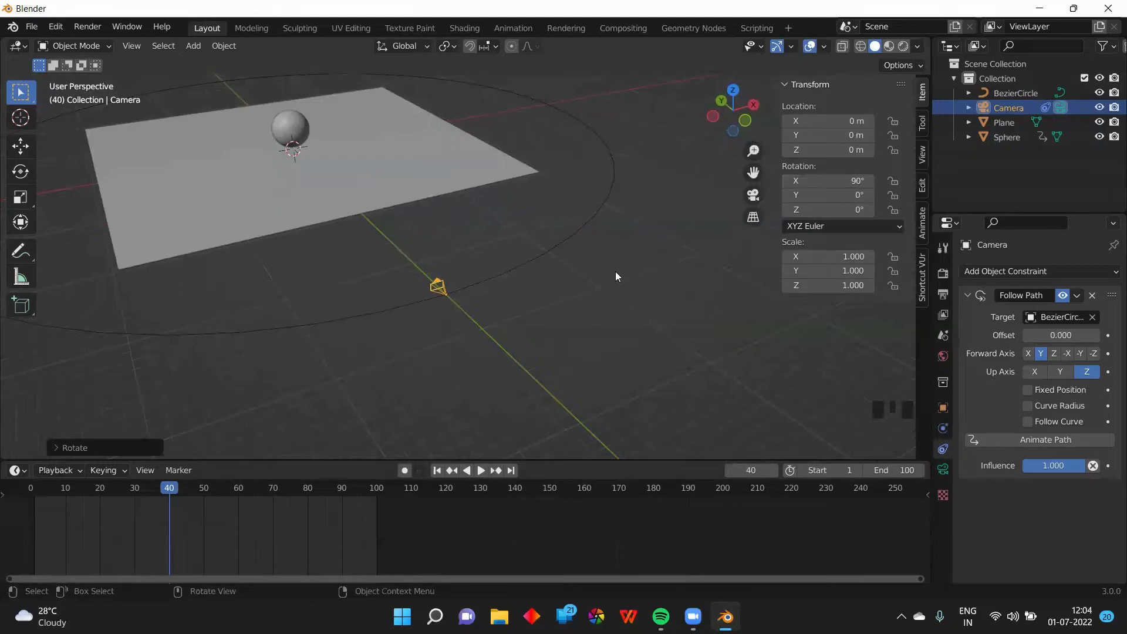
{"action": "key", "text": "KP_0"}
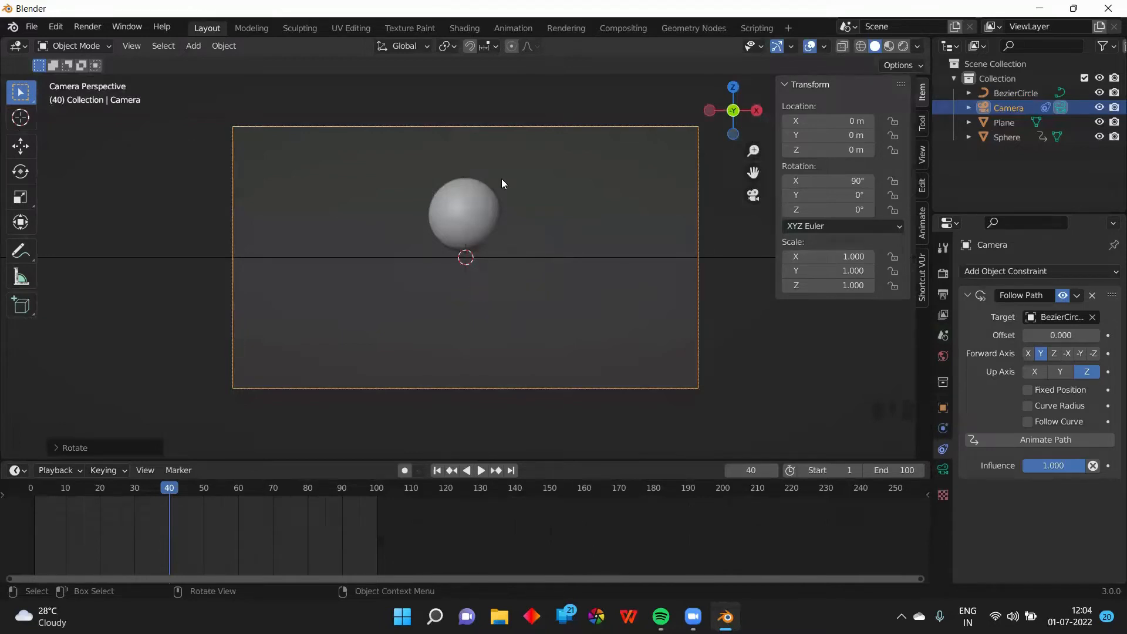
{"action": "key", "text": "KP_0"}
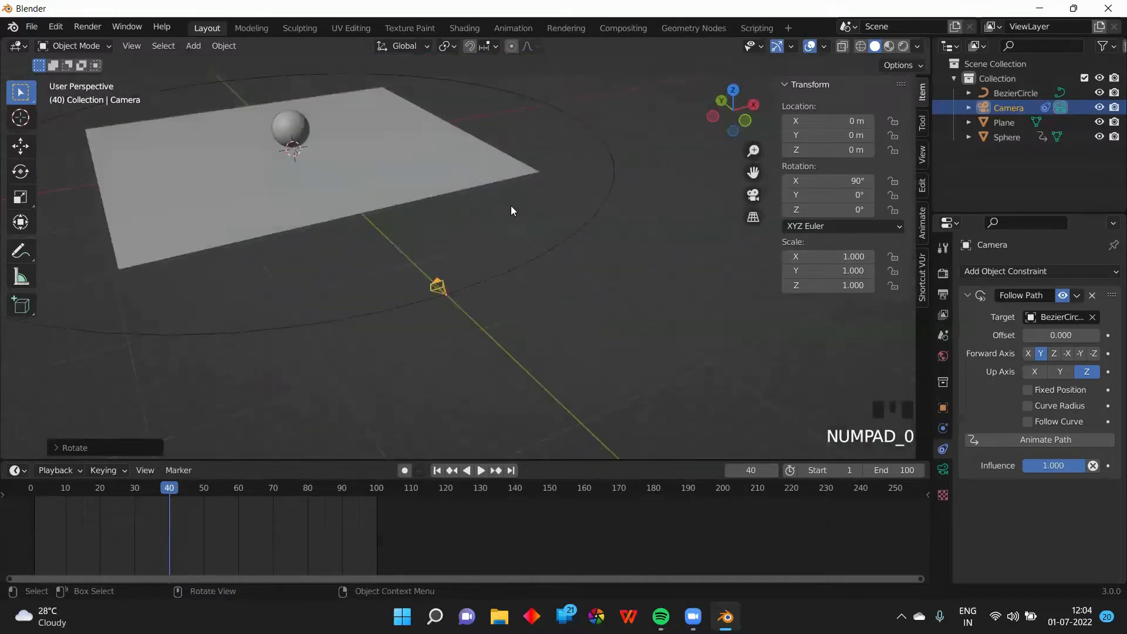
Step: Try raising the camera through its own Z location and reset that value to 0 m
{"action": "left_click", "coordinate": [539, 297]}
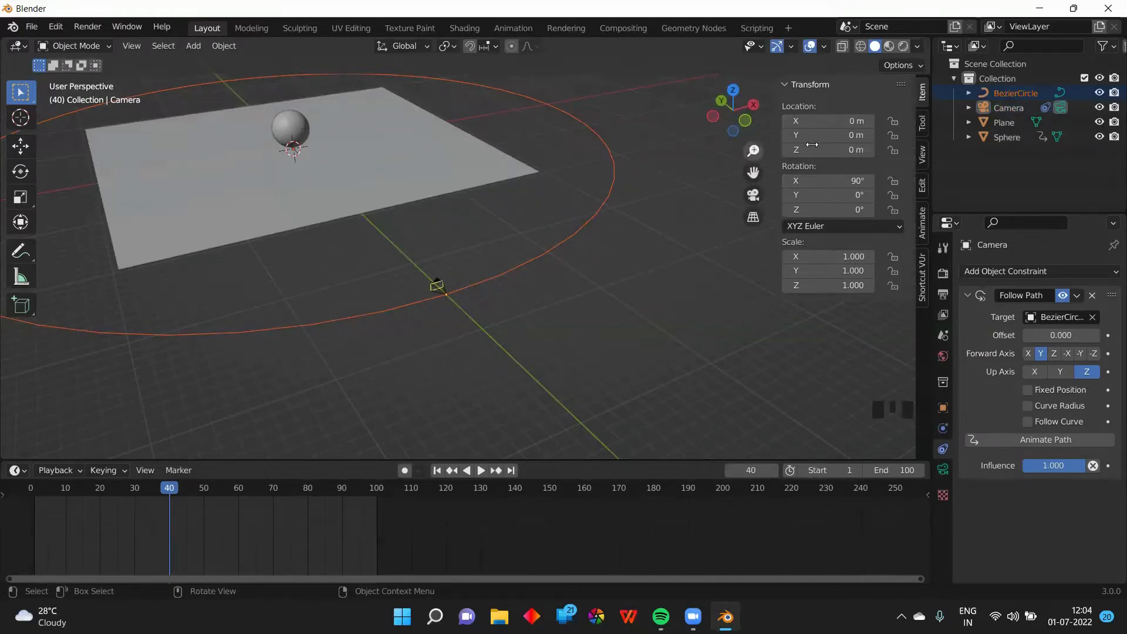
{"action": "mouse_move", "coordinate": [828, 149]}
{"action": "left_mouse_down"}
{"action": "mouse_move", "coordinate": [851, 150]}
{"action": "mouse_move", "coordinate": [825, 150]}
{"action": "left_mouse_up"}
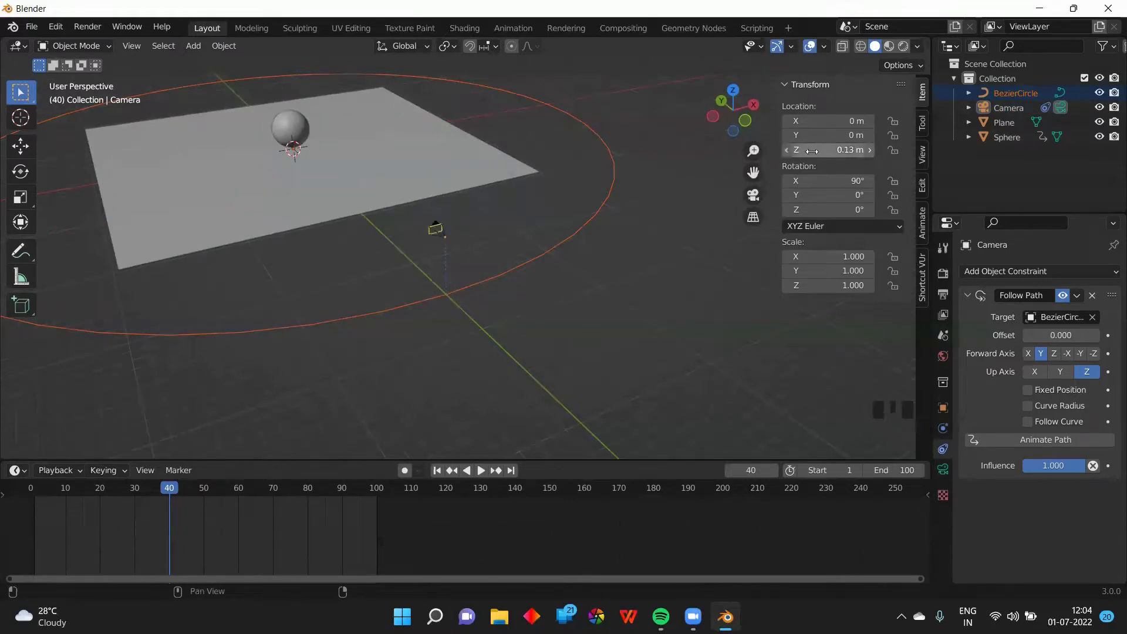
{"action": "left_click", "coordinate": [814, 151]}
{"action": "type", "text": "0"}
{"action": "key", "text": "Return"}
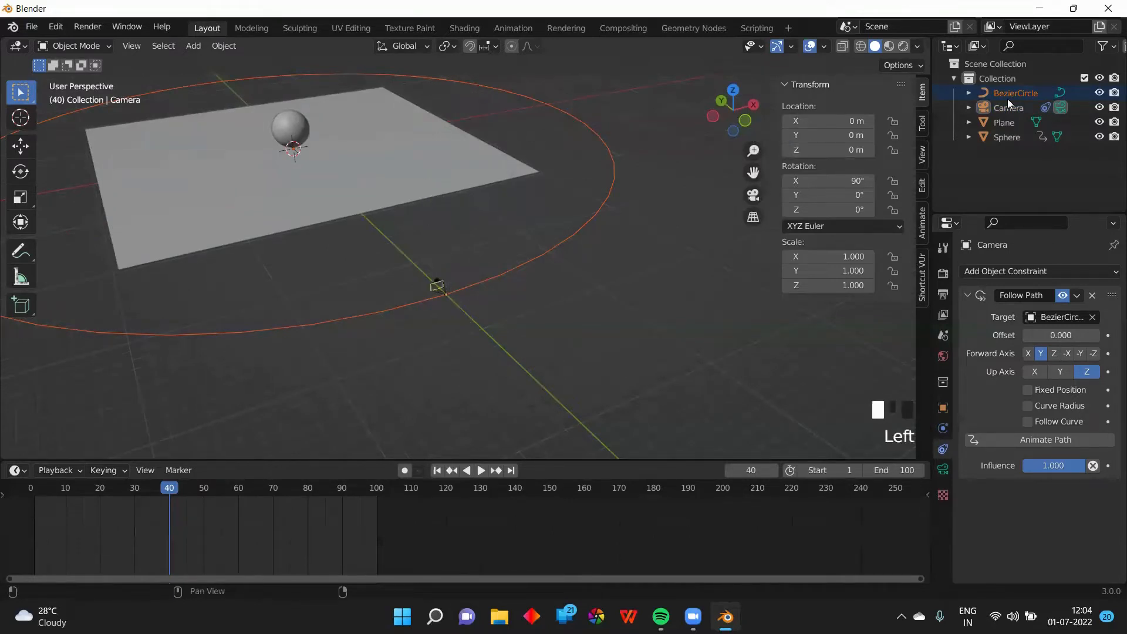
Step: Move the Bezier circle up about 3.95 m along the Z axis
{"action": "left_click", "coordinate": [1011, 95]}
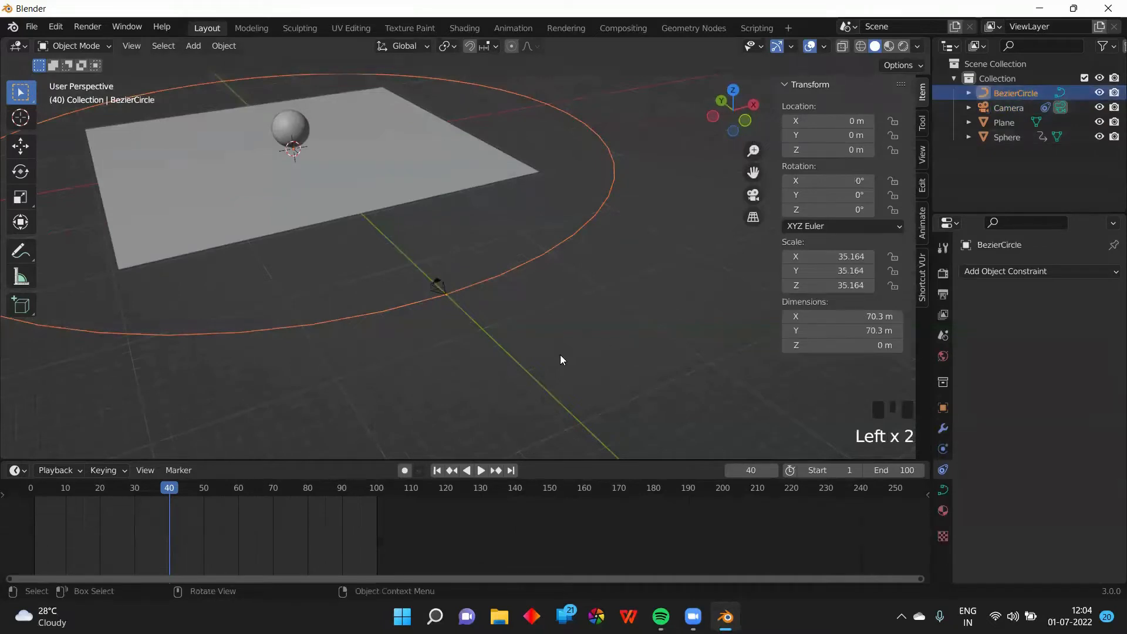
{"action": "key", "text": "g"}
{"action": "key", "text": "z"}
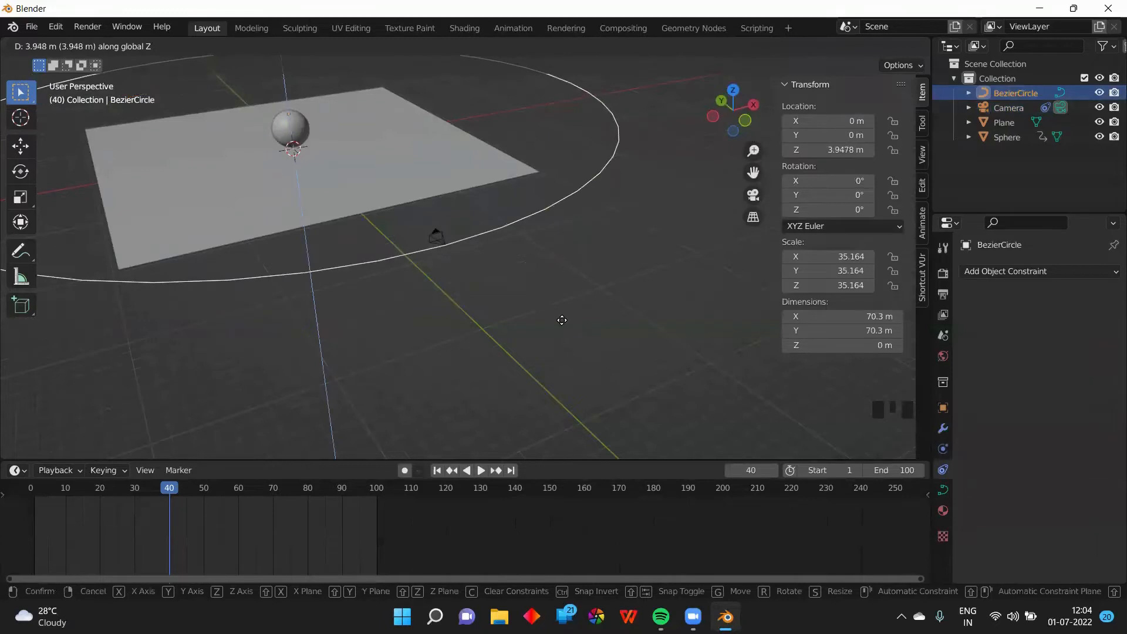
{"action": "left_click", "coordinate": [562, 323]}
Step: While looking through the camera, tilt it slightly down towards the sphere and raise the Bezier circle to about 6.22 m on Z
{"action": "left_click", "coordinate": [435, 236]}
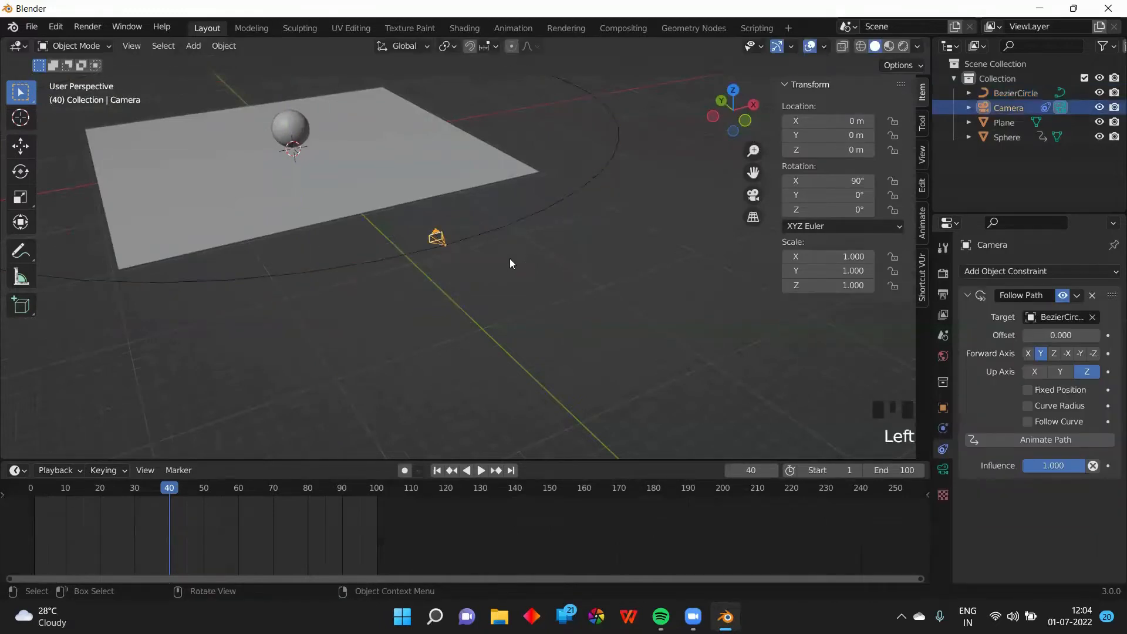
{"action": "key", "text": "KP_0"}
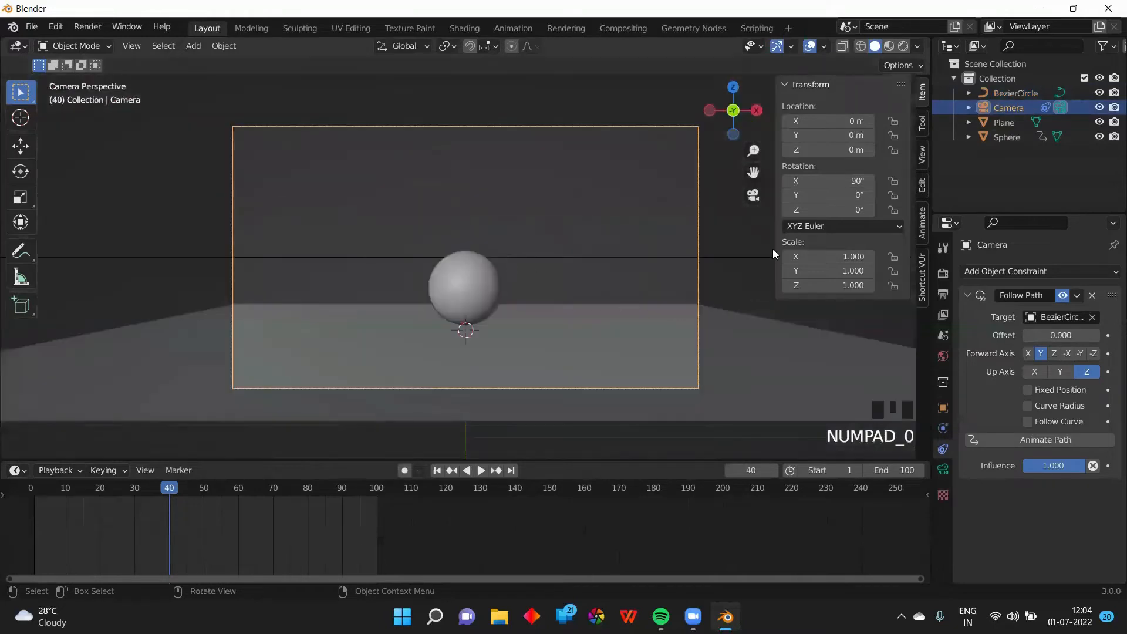
{"action": "left_click", "coordinate": [828, 181]}
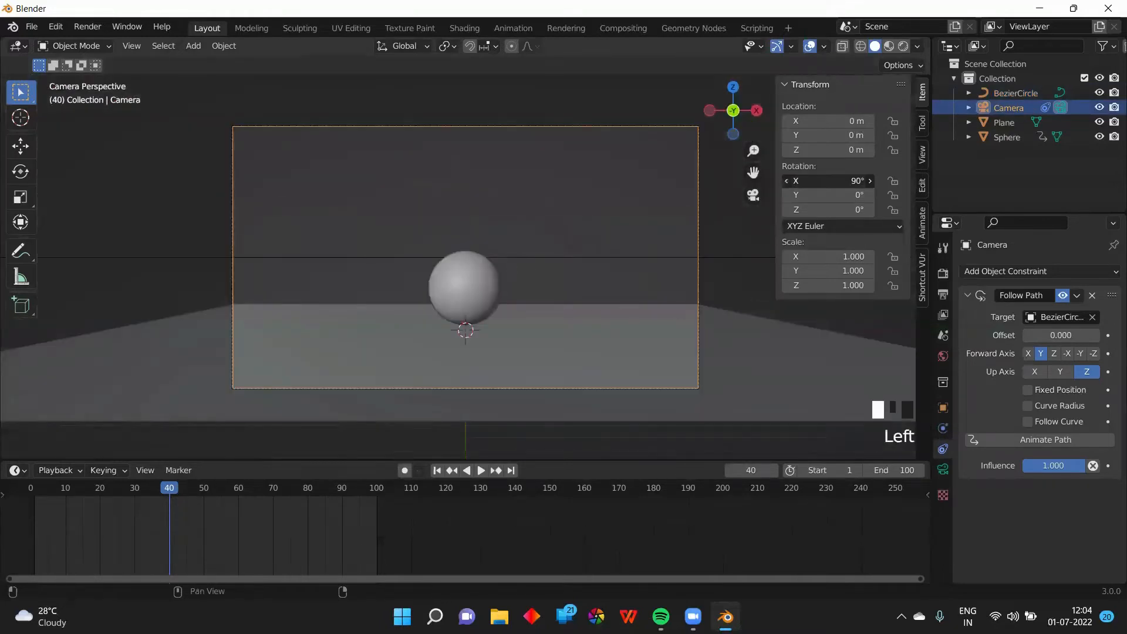
{"action": "left_click_drag", "start_coordinate": [827, 181], "coordinate": [877, 149]}
{"action": "left_click", "coordinate": [1011, 92]}
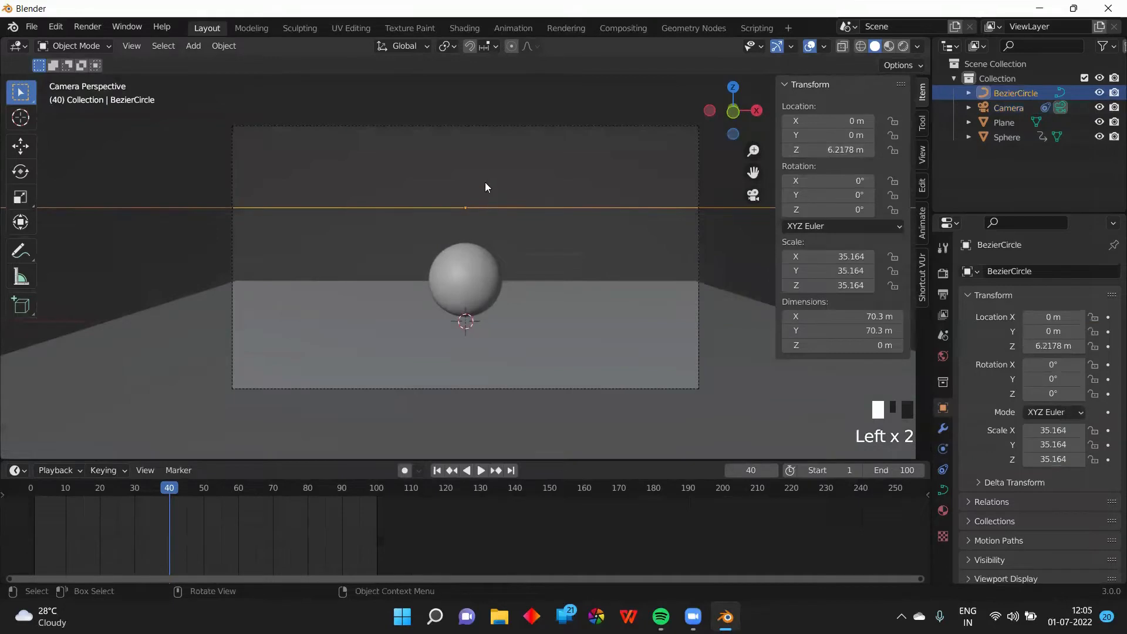
{"action": "key", "text": "KP_0"}
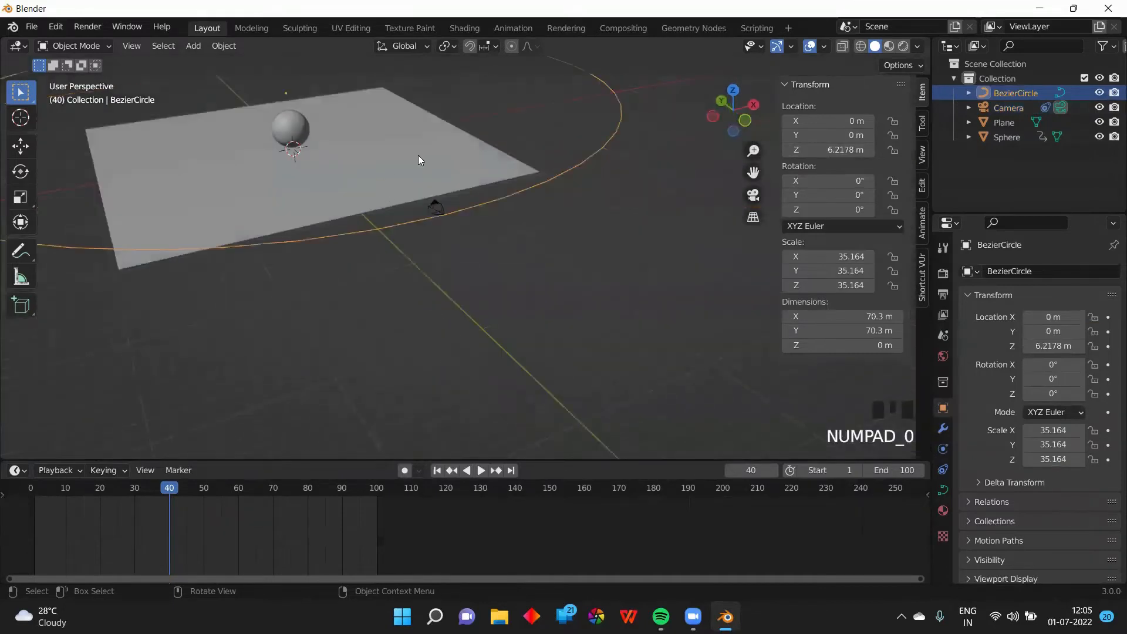
Step: Enlarge the ground plane to a scale of about 75.52 so it extends well beyond the circular camera path
{"action": "scroll", "coordinate": [410, 155], "scroll_direction": "up", "scroll_amount": 5}
{"action": "left_click", "coordinate": [395, 148]}
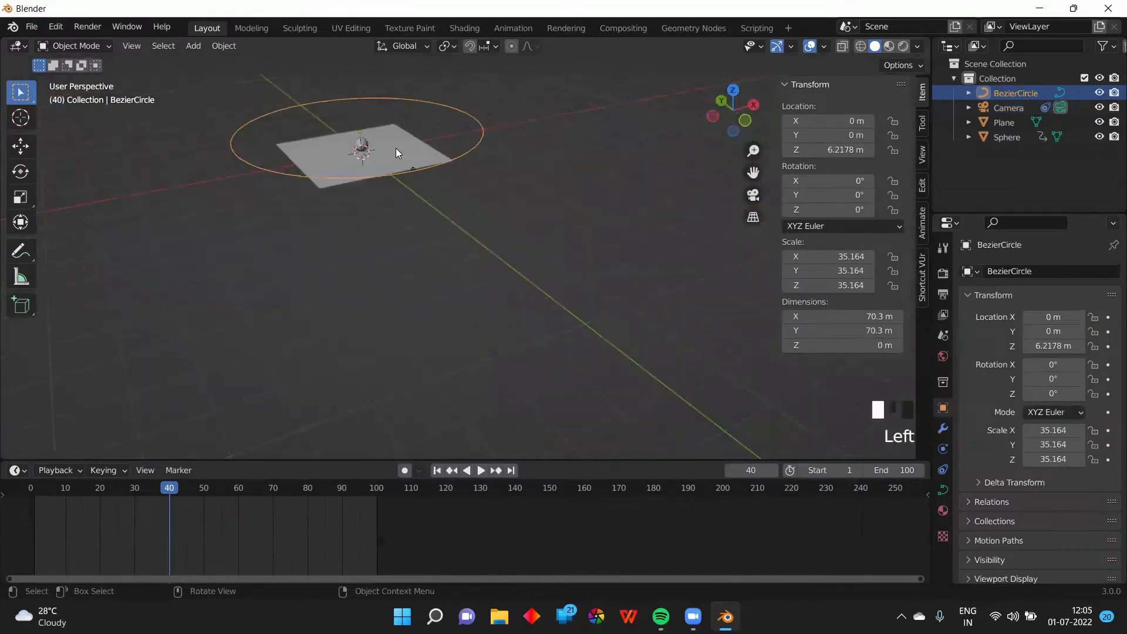
{"action": "middle_click_drag", "start_coordinate": [501, 243], "coordinate": [446, 241]}
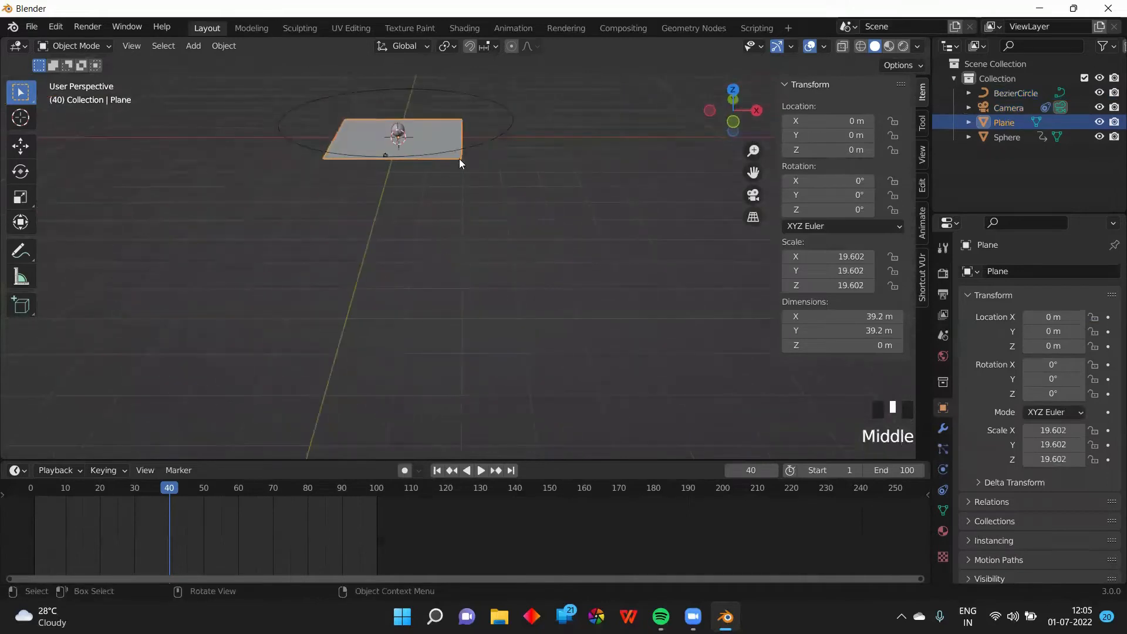
{"action": "key", "text": "s"}
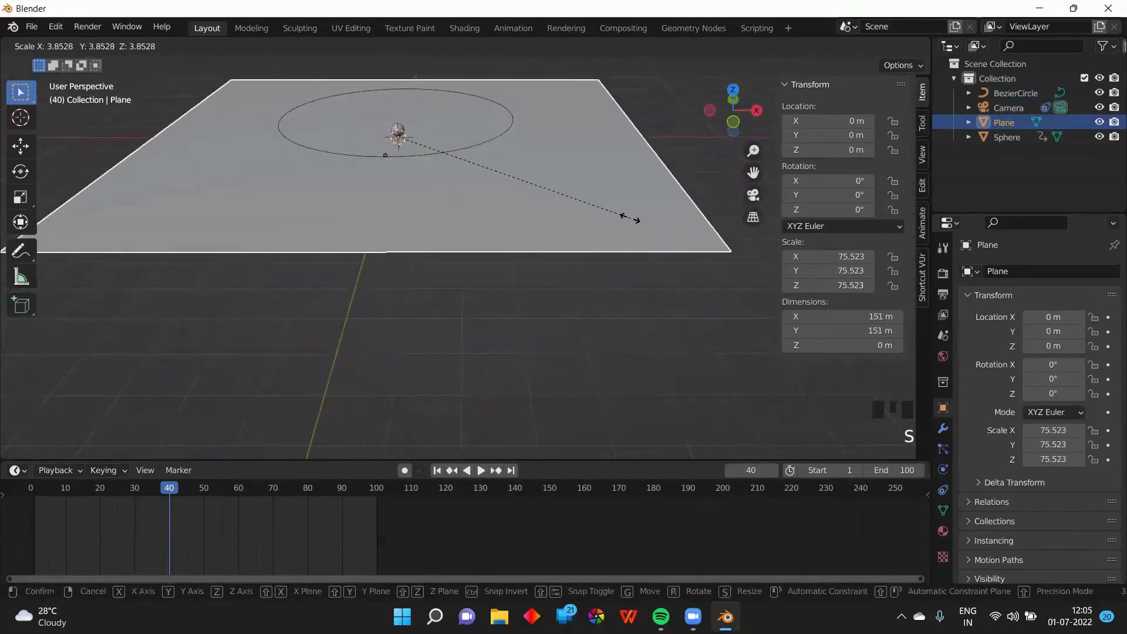
{"action": "left_click", "coordinate": [630, 218]}
{"action": "left_click", "coordinate": [663, 121]}
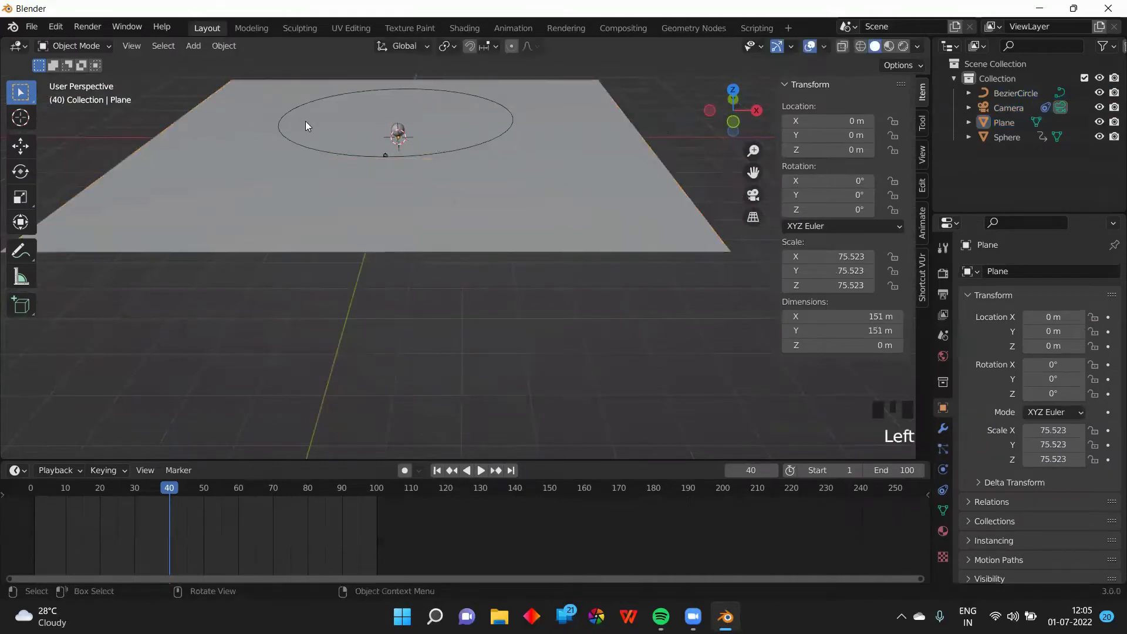
{"action": "scroll", "coordinate": [306, 122], "scroll_direction": "up", "scroll_amount": 2}
{"action": "scroll", "coordinate": [306, 123], "scroll_direction": "down", "scroll_amount": 5}
{"action": "mouse_move", "coordinate": [362, 164]}
{"action": "middle_mouse_down"}
{"action": "mouse_move", "coordinate": [384, 151]}
{"action": "mouse_move", "coordinate": [367, 165]}
{"action": "middle_mouse_up"}
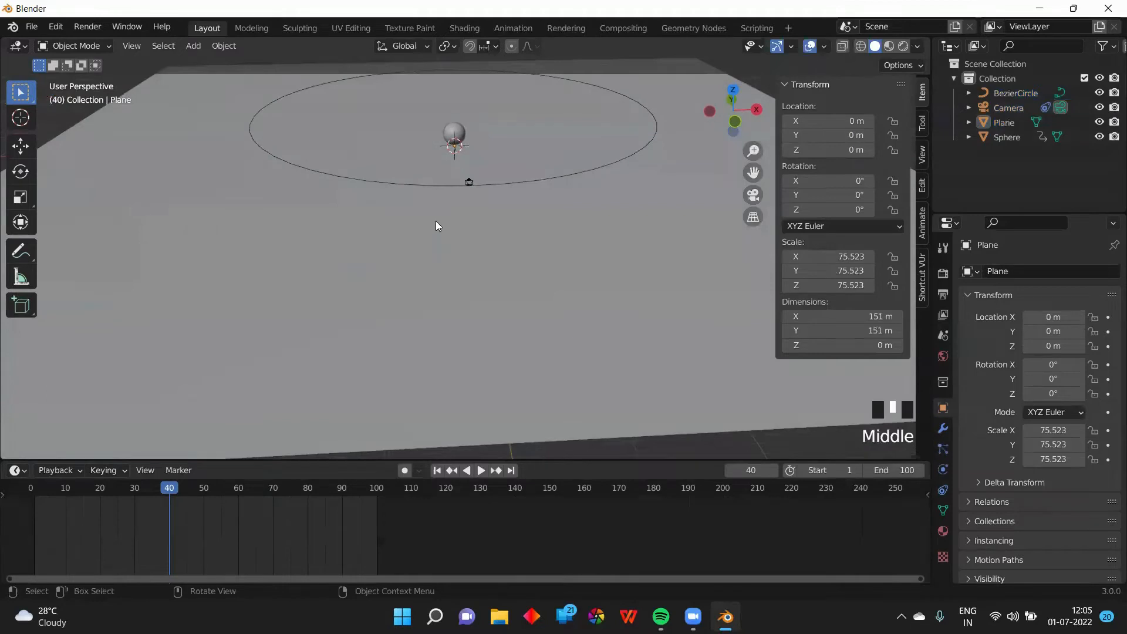
{"action": "scroll", "coordinate": [435, 223], "scroll_direction": "up", "scroll_amount": 1}
{"action": "middle_click_drag", "start_coordinate": [436, 223], "coordinate": [441, 324], "text": "shift"}
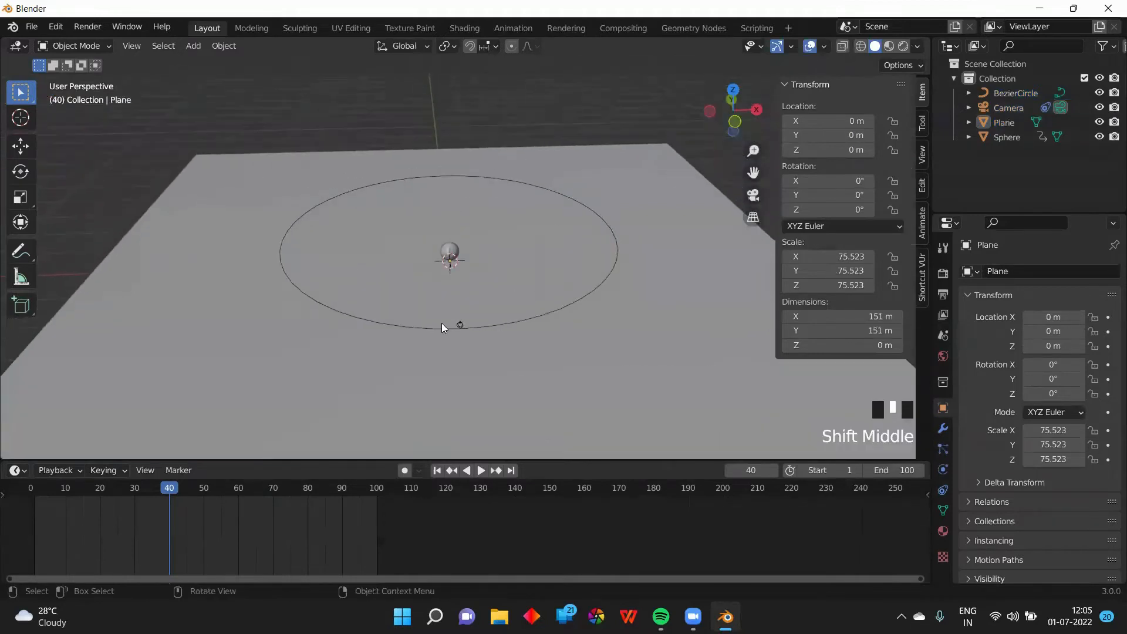
Step: Keyframe the camera's Follow Path offset at 0 on frame 40
{"action": "scroll", "coordinate": [442, 323], "scroll_direction": "down", "scroll_amount": 6}
{"action": "scroll", "coordinate": [441, 323], "scroll_direction": "up", "scroll_amount": 4}
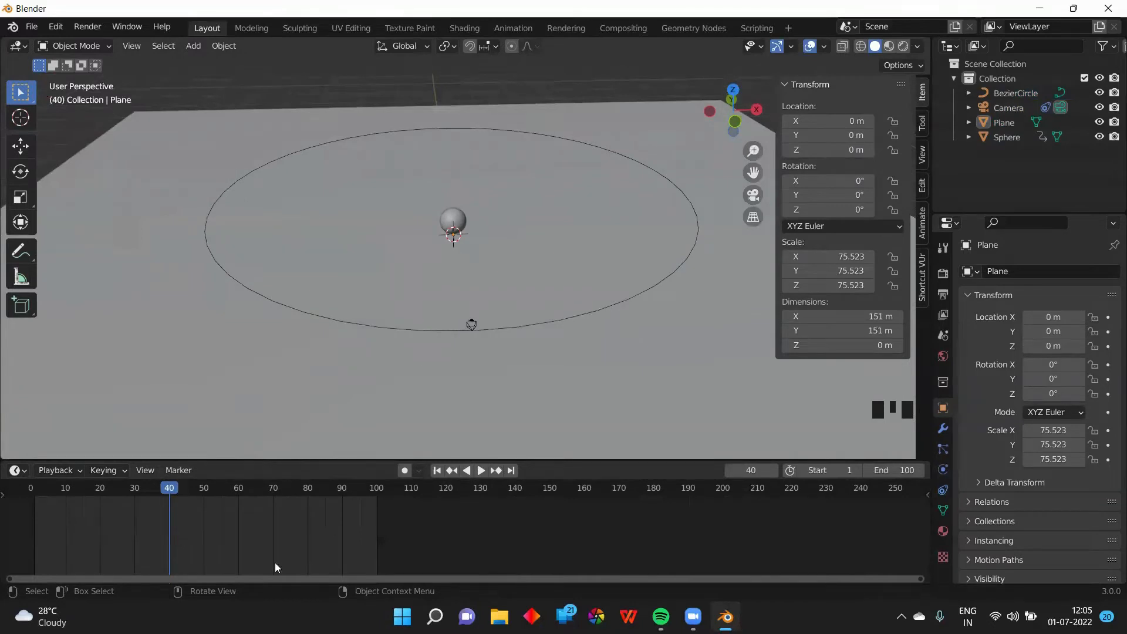
{"action": "left_click", "coordinate": [467, 321]}
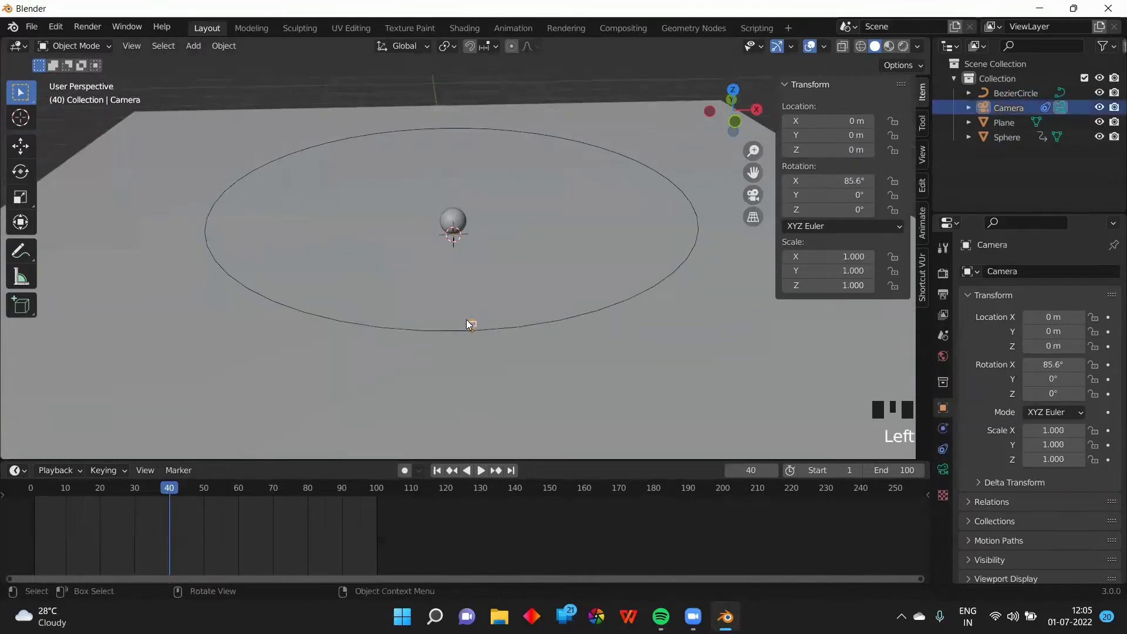
{"action": "left_click", "coordinate": [943, 451]}
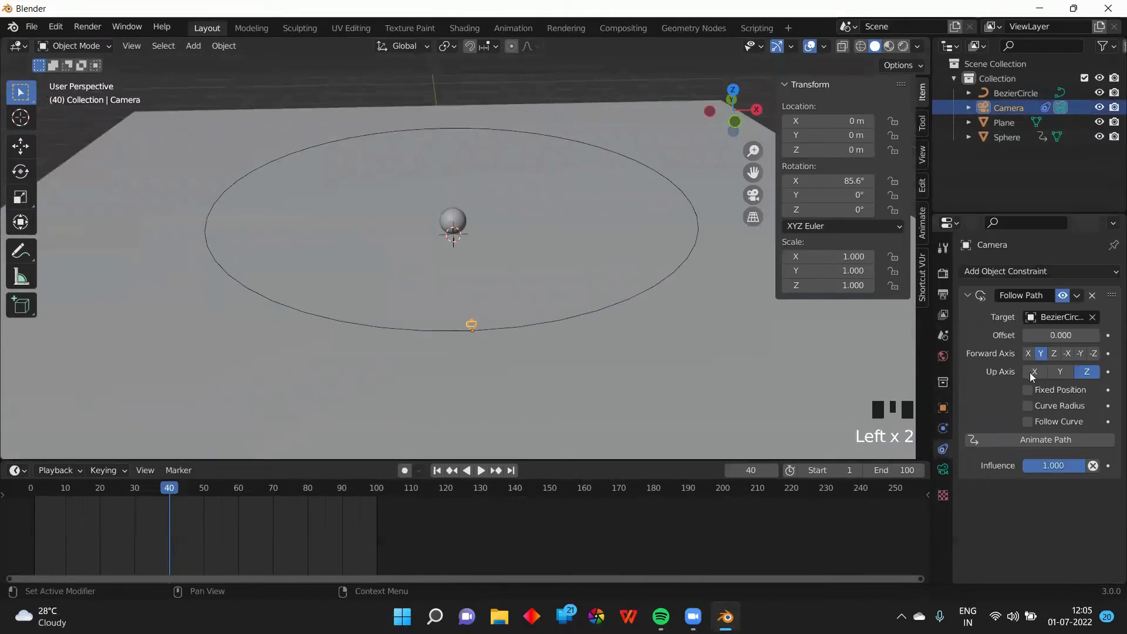
{"action": "left_click", "coordinate": [1108, 336]}
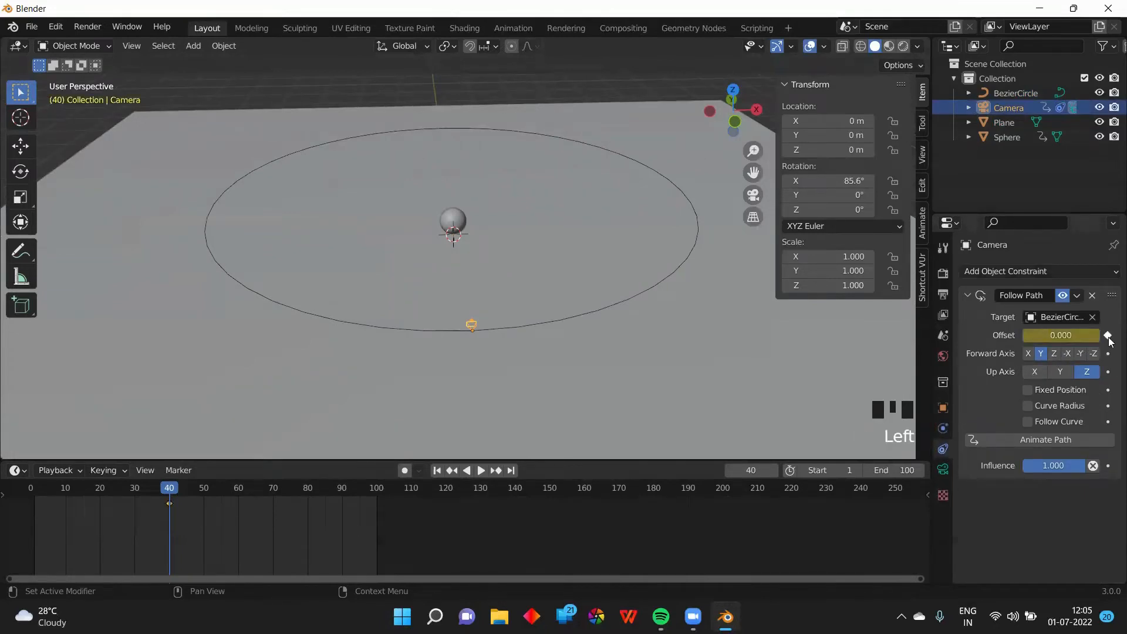
{"action": "left_click", "coordinate": [1109, 336]}
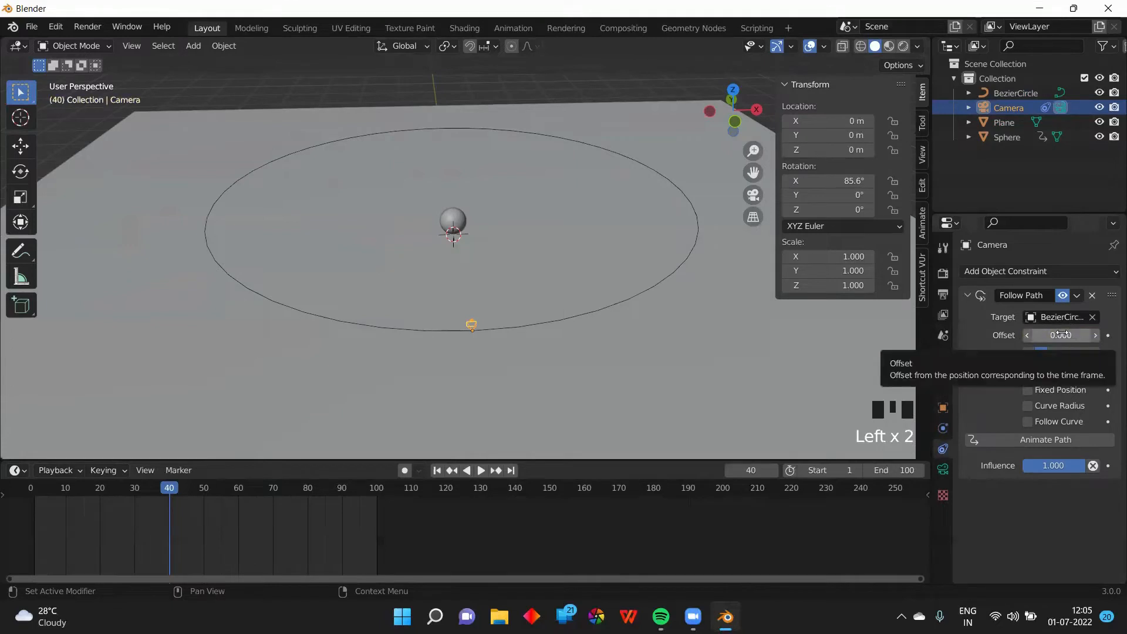
{"action": "key", "text": "i"}
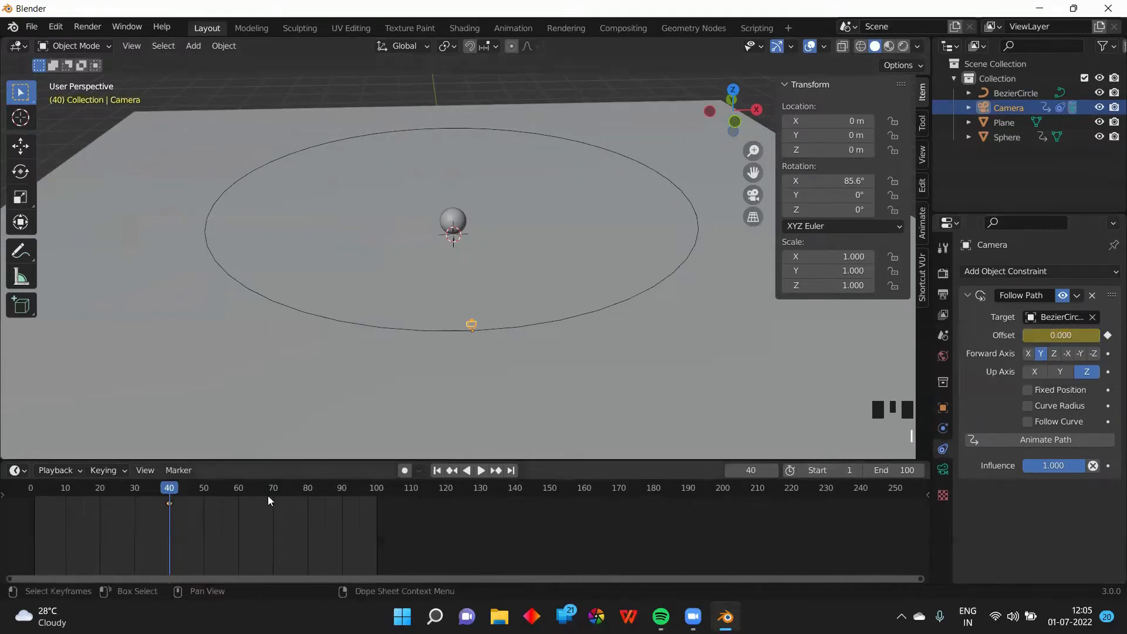
Step: At frame 80, set the camera's Follow Path offset to 50 and keyframe it
{"action": "left_click", "coordinate": [307, 487]}
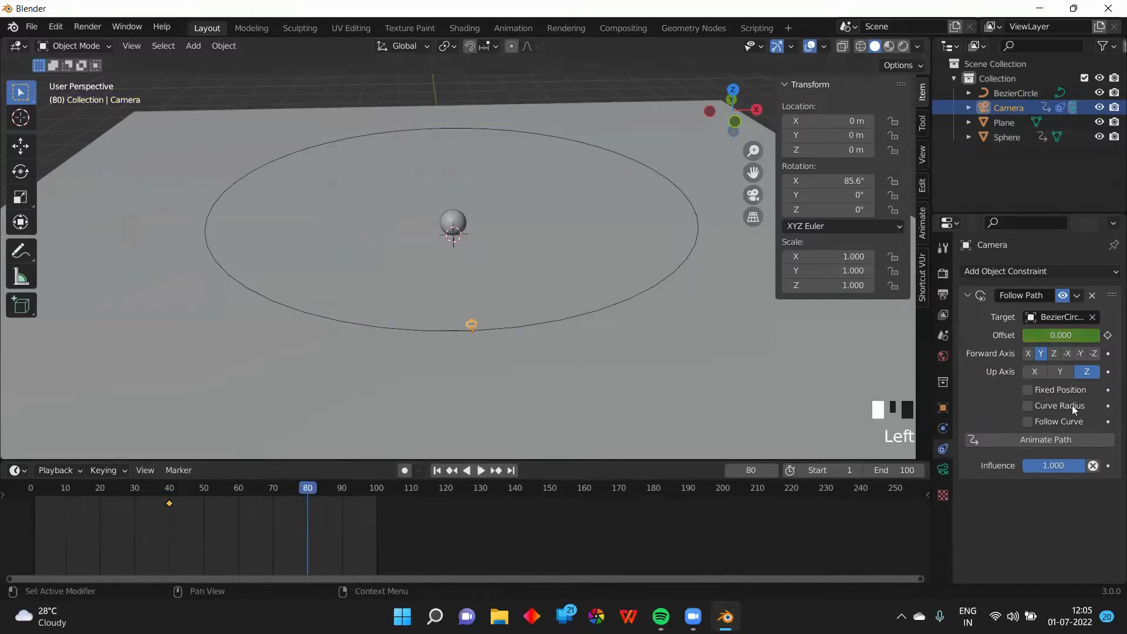
{"action": "double_click", "coordinate": [1049, 336]}
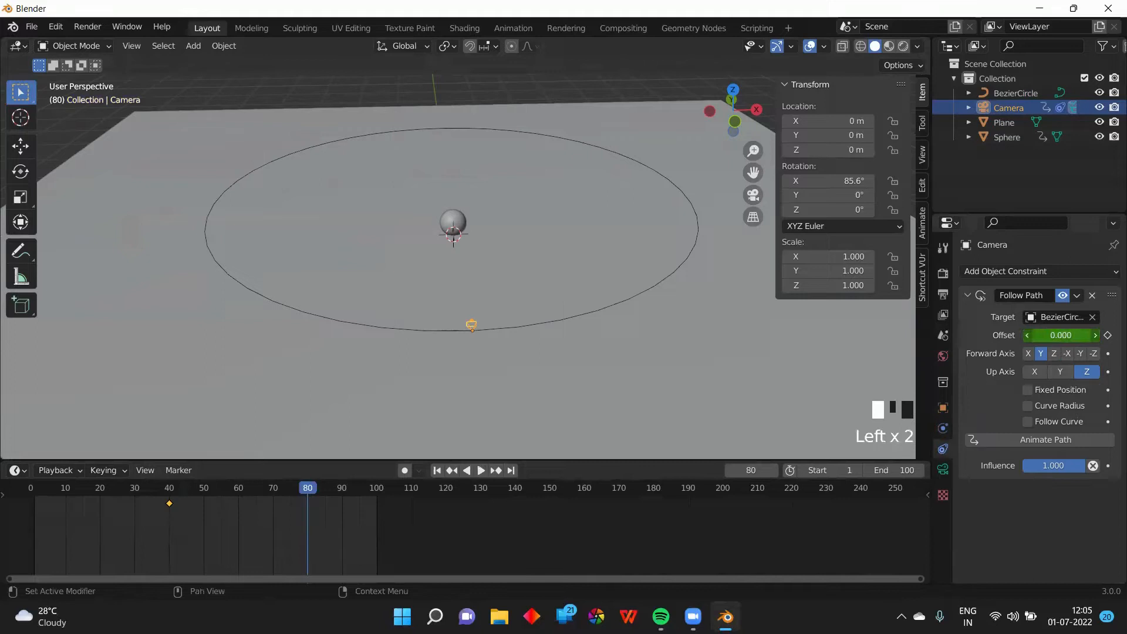
{"action": "left_click", "coordinate": [1049, 336]}
{"action": "double_click", "coordinate": [1050, 337]}
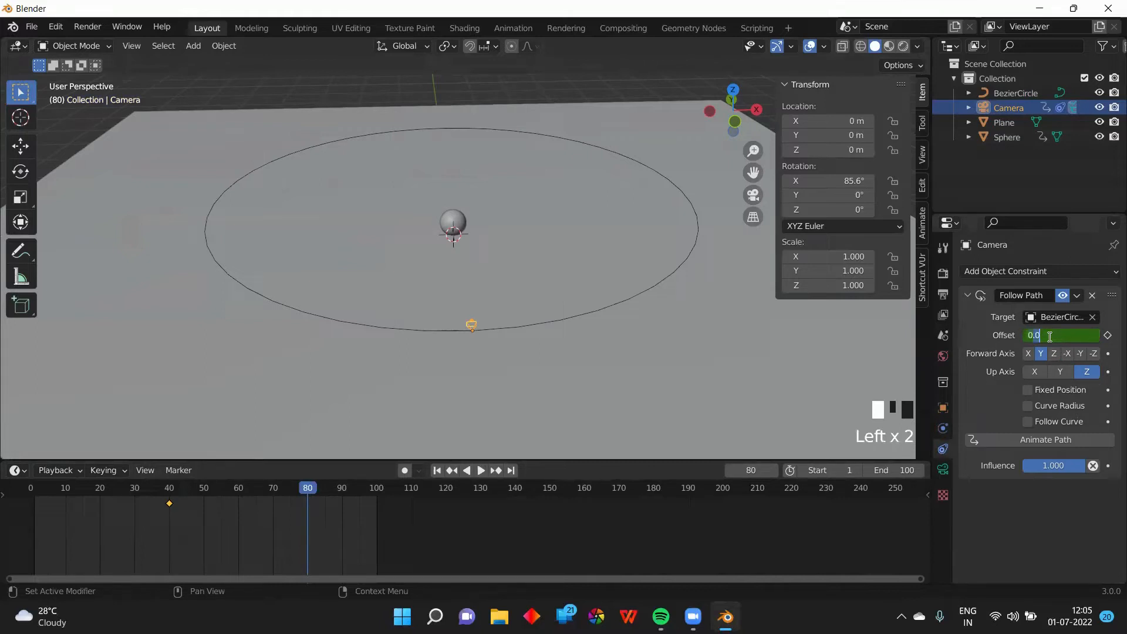
{"action": "key", "text": "BackSpace"}
{"action": "key", "text": "BackSpace"}
{"action": "type", "text": "50"}
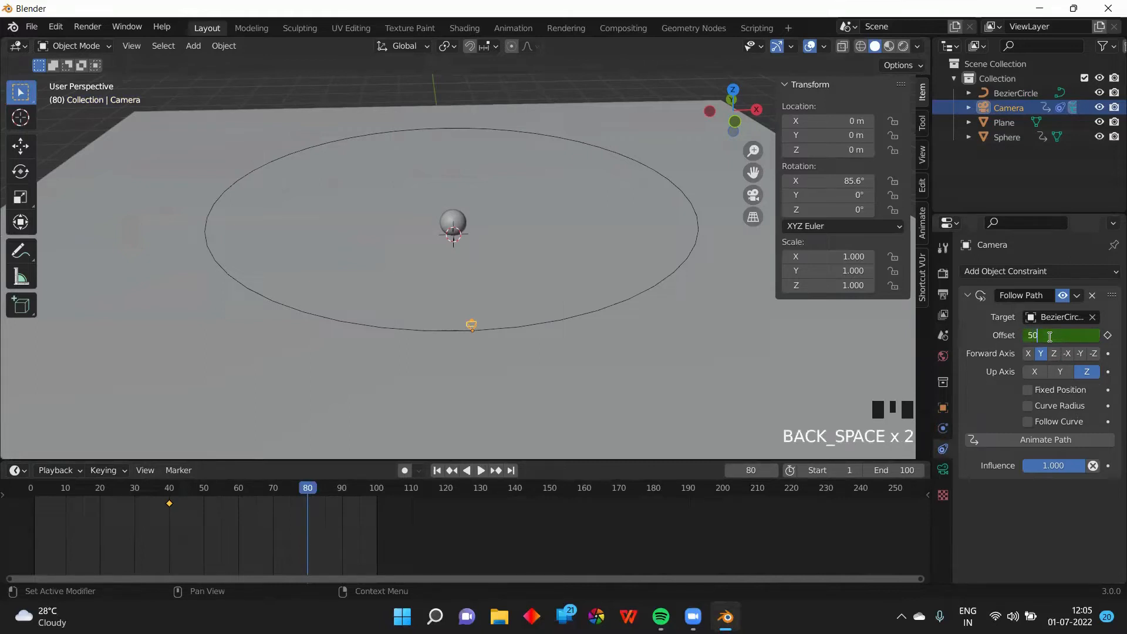
{"action": "key", "text": "Return"}
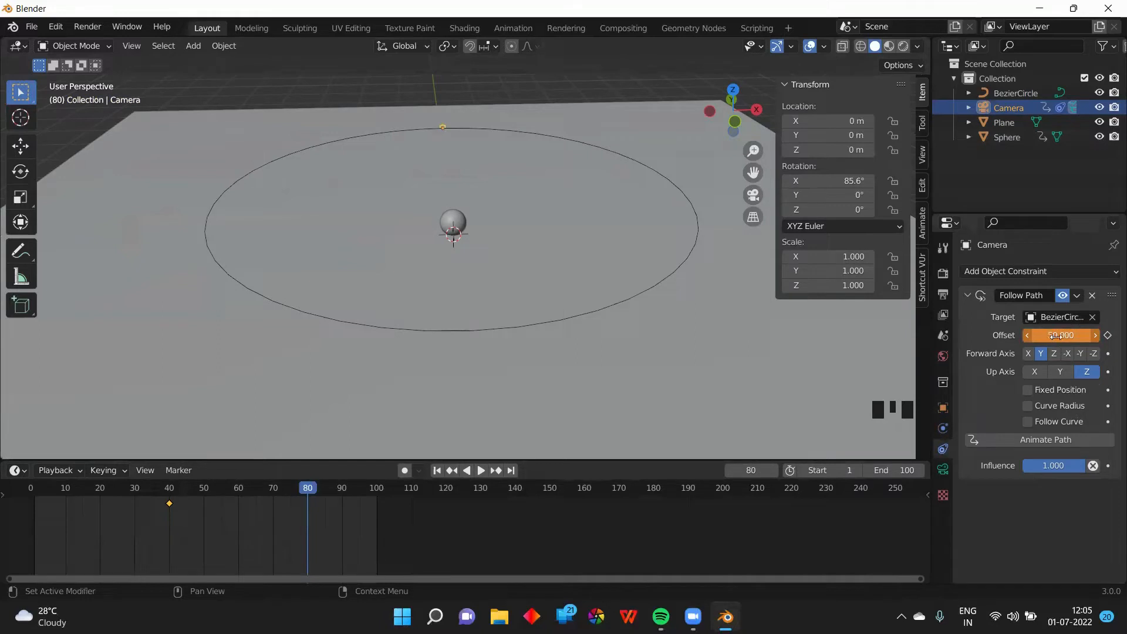
{"action": "left_click", "coordinate": [1108, 336]}
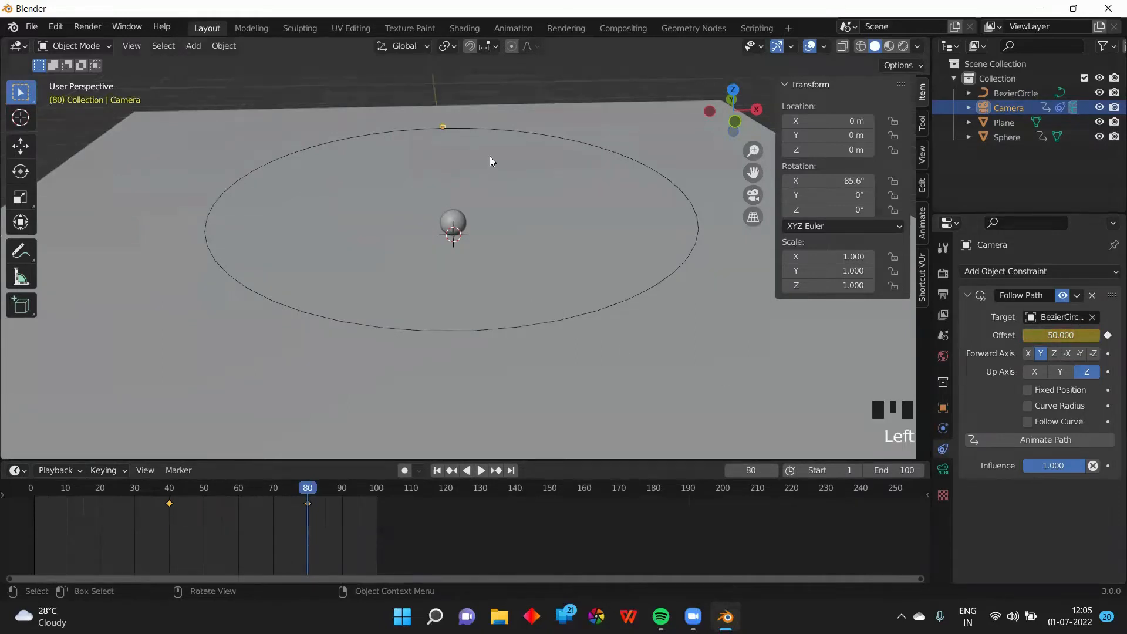
Step: Examine the camera's position and facing direction on the far side of the circular path at frame 80
{"action": "middle_click_drag", "start_coordinate": [385, 189], "coordinate": [416, 112]}
{"action": "scroll", "coordinate": [417, 113], "scroll_direction": "down", "scroll_amount": 11}
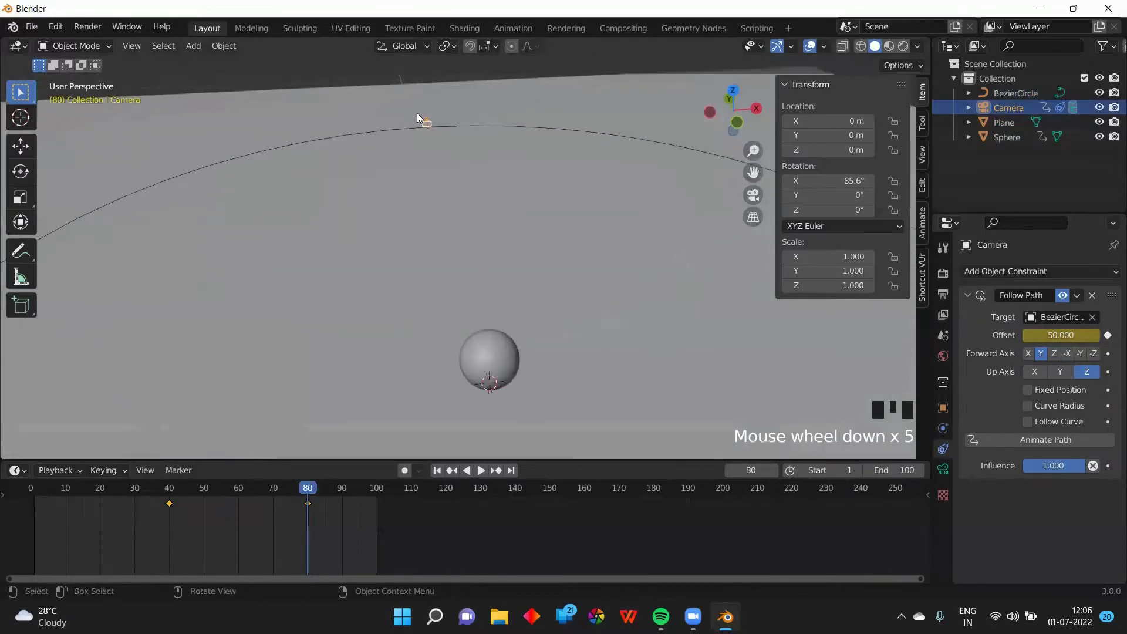
{"action": "scroll", "coordinate": [419, 140], "scroll_direction": "down", "scroll_amount": 9}
{"action": "scroll", "coordinate": [420, 140], "scroll_direction": "up", "scroll_amount": 7}
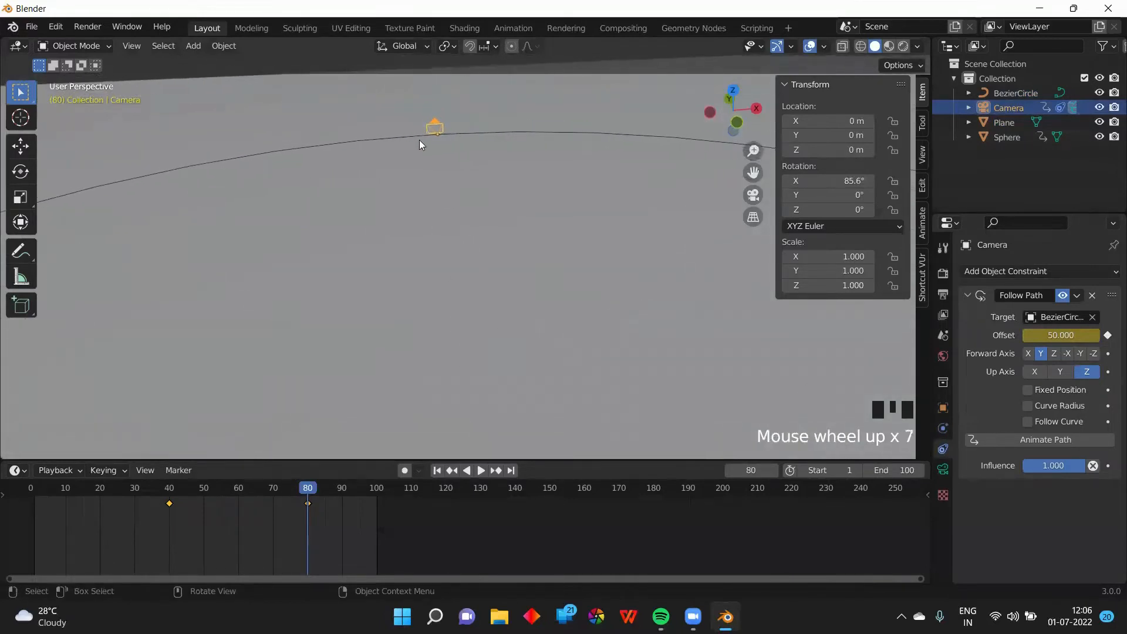
{"action": "key", "text": "KP_Decimal"}
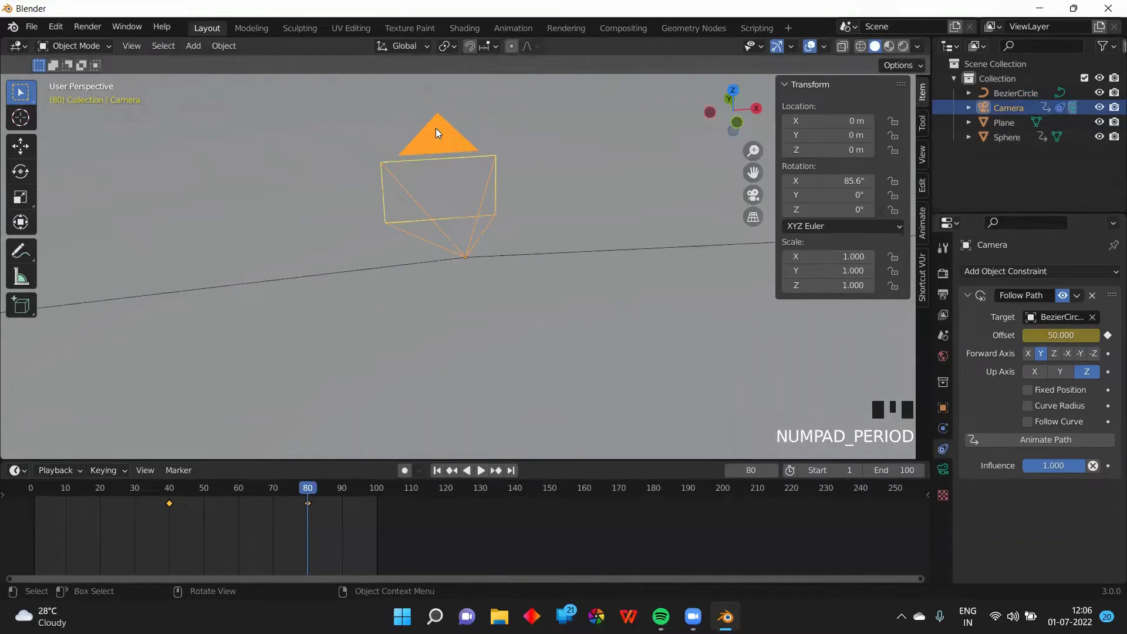
{"action": "scroll", "coordinate": [449, 226], "scroll_direction": "up", "scroll_amount": 14}
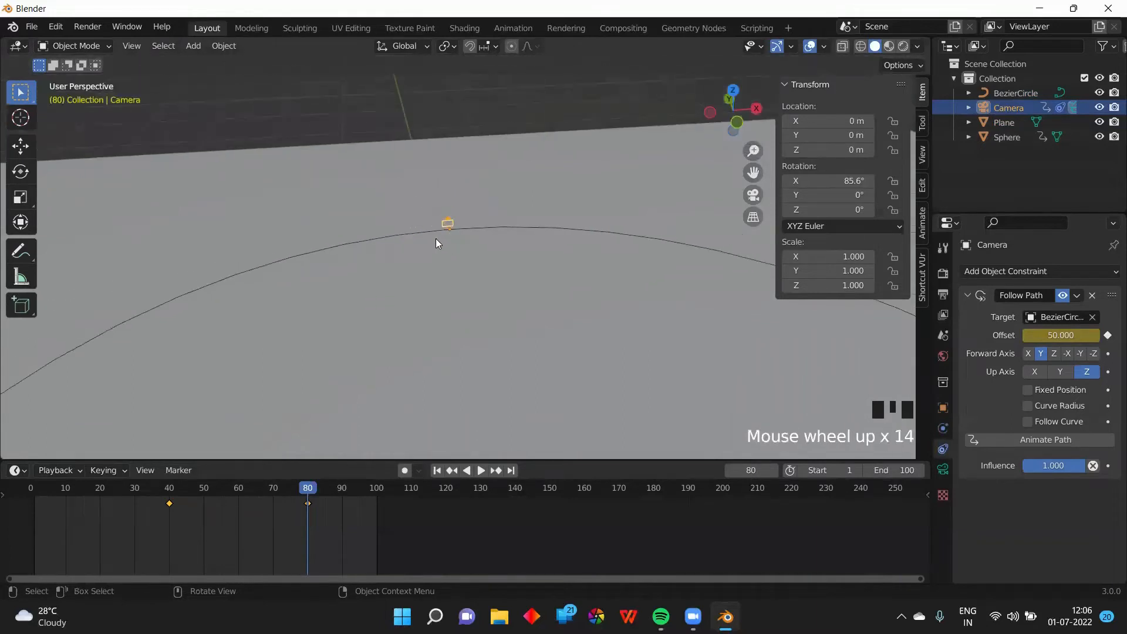
{"action": "mouse_move", "coordinate": [436, 238]}
{"action": "middle_mouse_down"}
{"action": "mouse_move", "coordinate": [485, 226]}
{"action": "mouse_move", "coordinate": [553, 238]}
{"action": "mouse_move", "coordinate": [444, 240]}
{"action": "middle_mouse_up"}
{"action": "scroll", "coordinate": [444, 242], "scroll_direction": "up", "scroll_amount": 5}
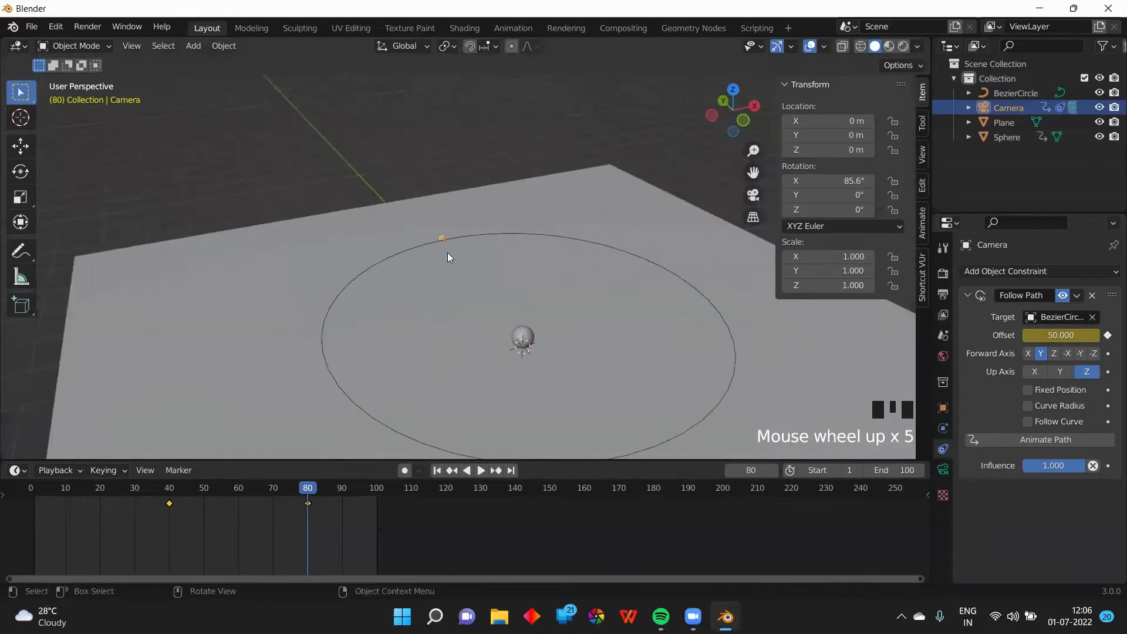
Step: Return to frame 40 and keyframe the camera's current rotation there
{"action": "left_click", "coordinate": [529, 336]}
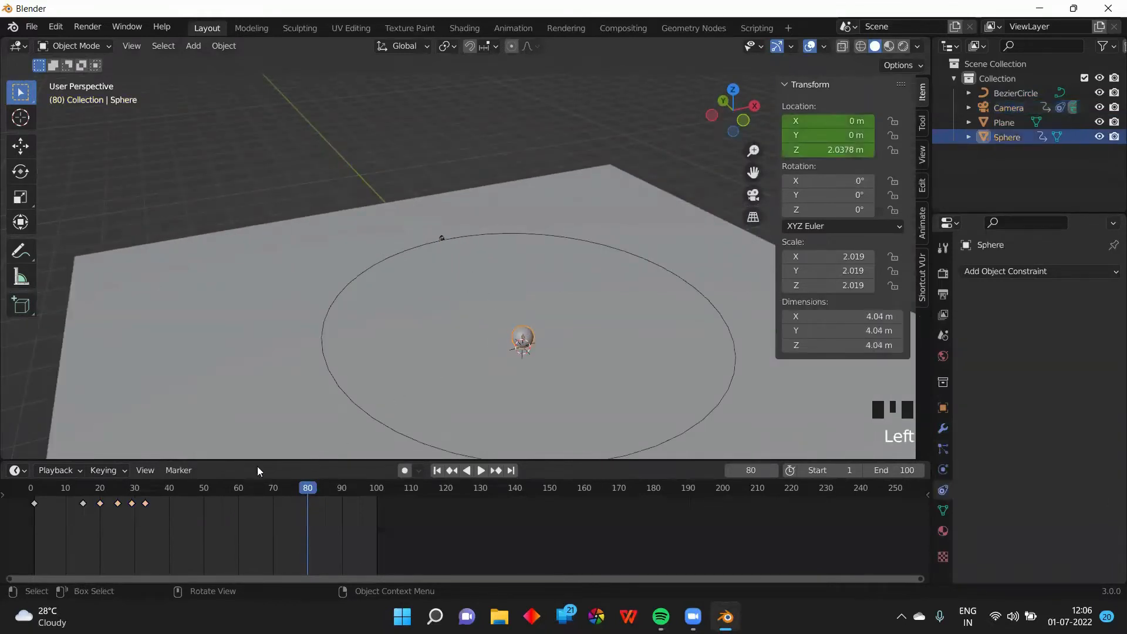
{"action": "left_click", "coordinate": [169, 486]}
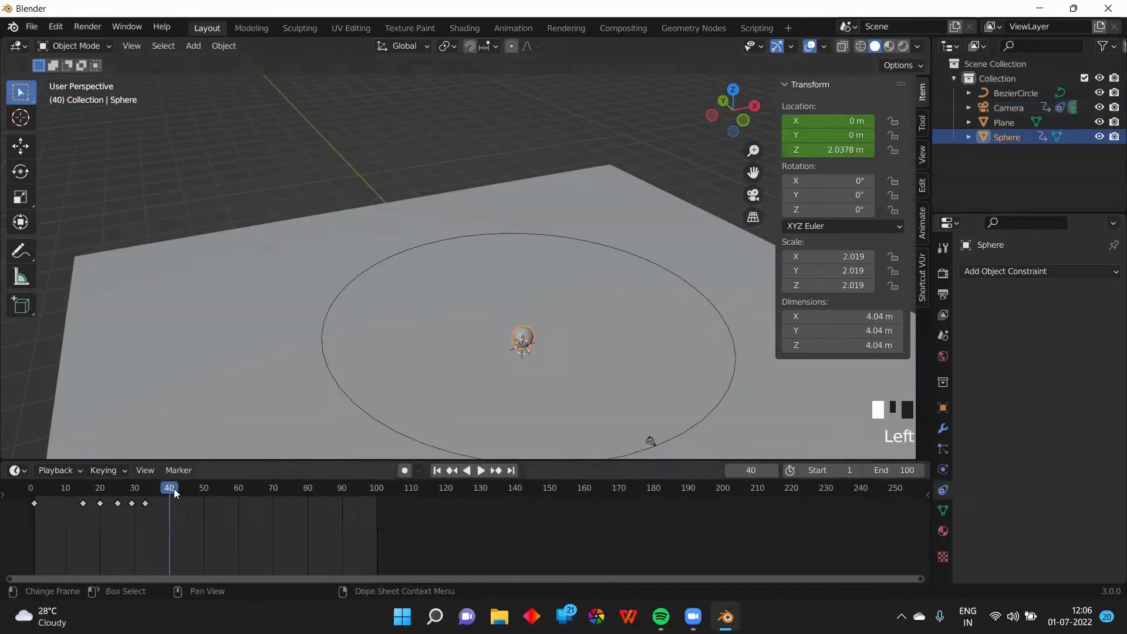
{"action": "left_click", "coordinate": [651, 444]}
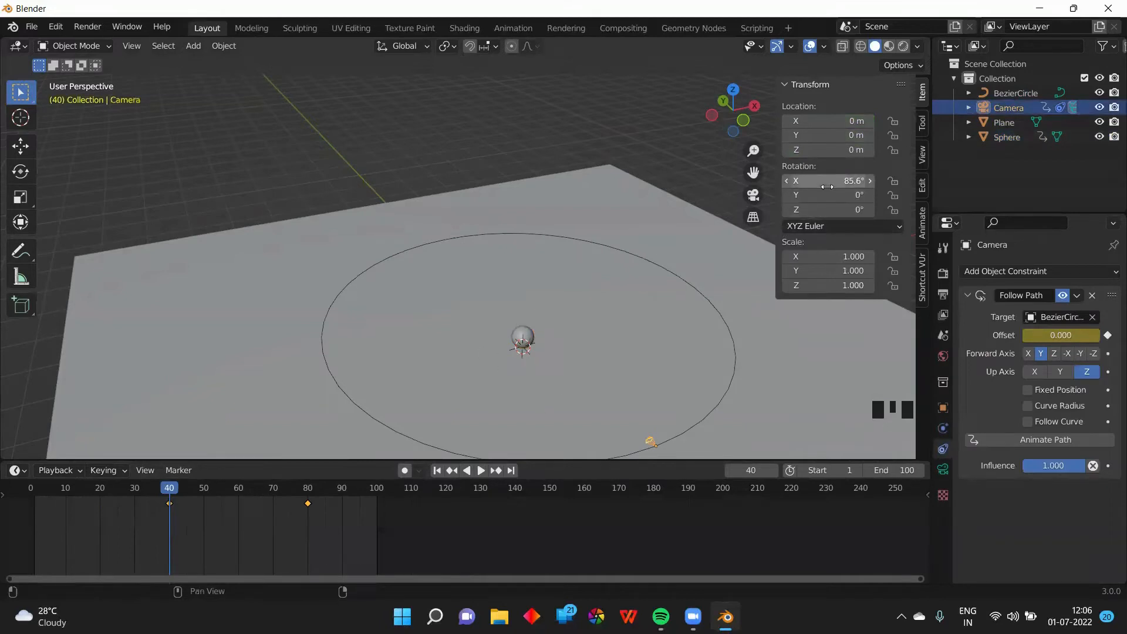
{"action": "key", "text": "i"}
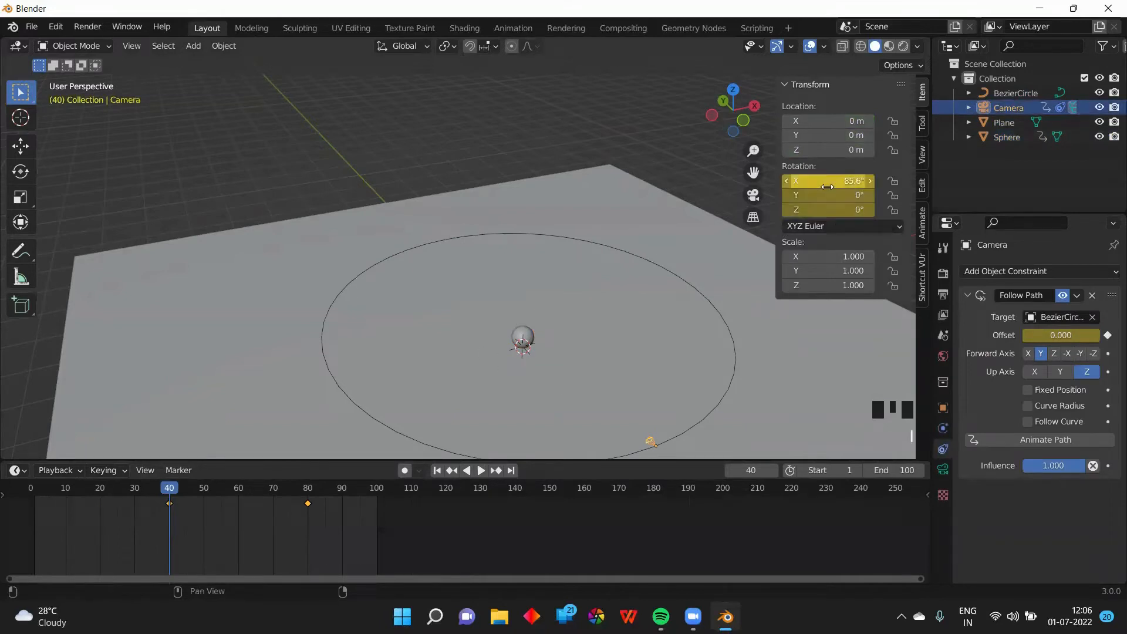
Step: At frame 80, set the camera's Z rotation to 180° and keyframe the rotation
{"action": "left_click", "coordinate": [307, 489]}
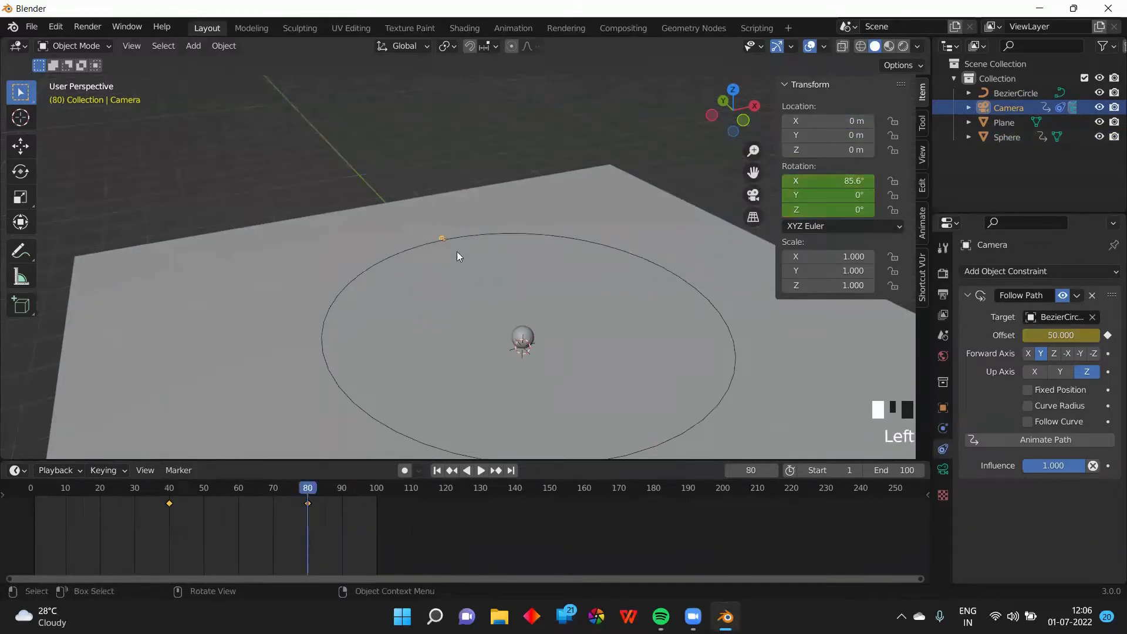
{"action": "left_click", "coordinate": [812, 215]}
{"action": "type", "text": "180"}
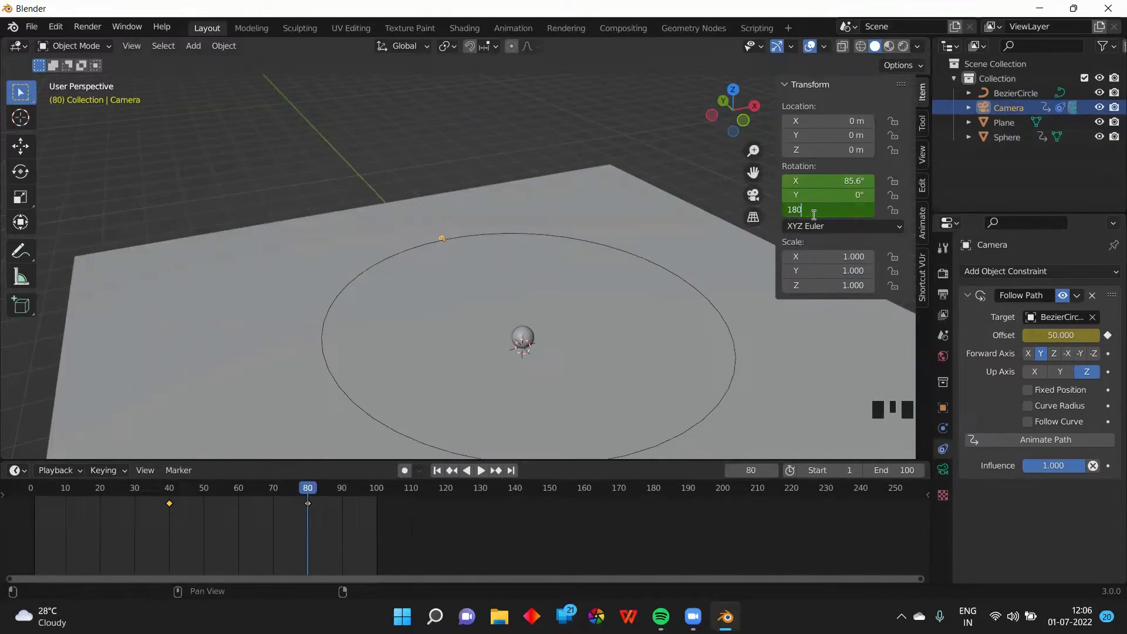
{"action": "key", "text": "Return"}
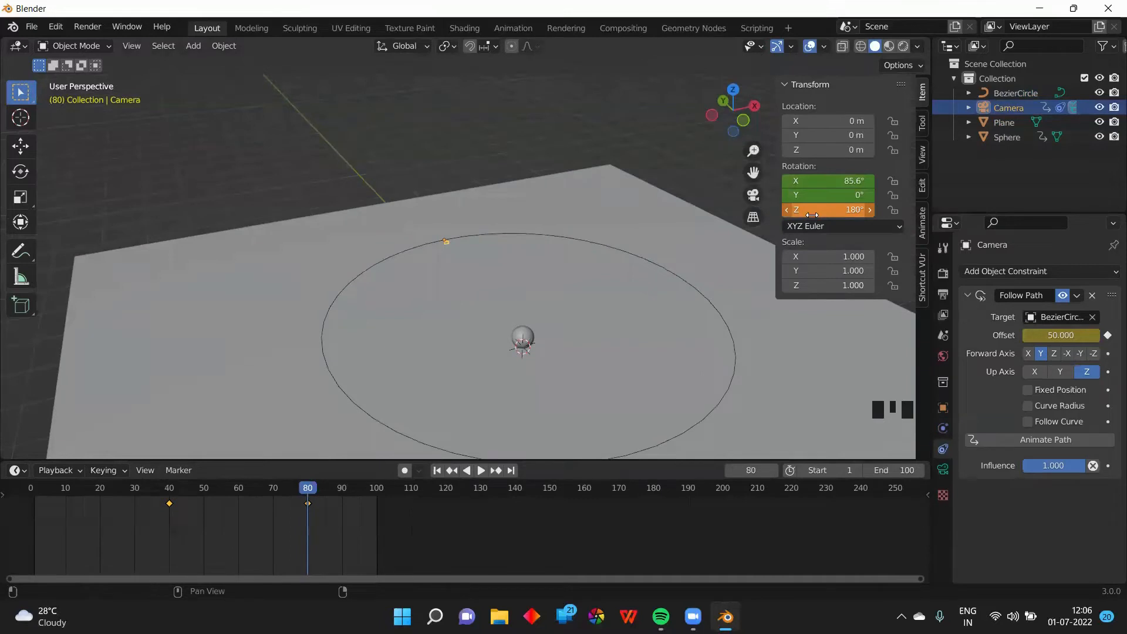
{"action": "key", "text": "i"}
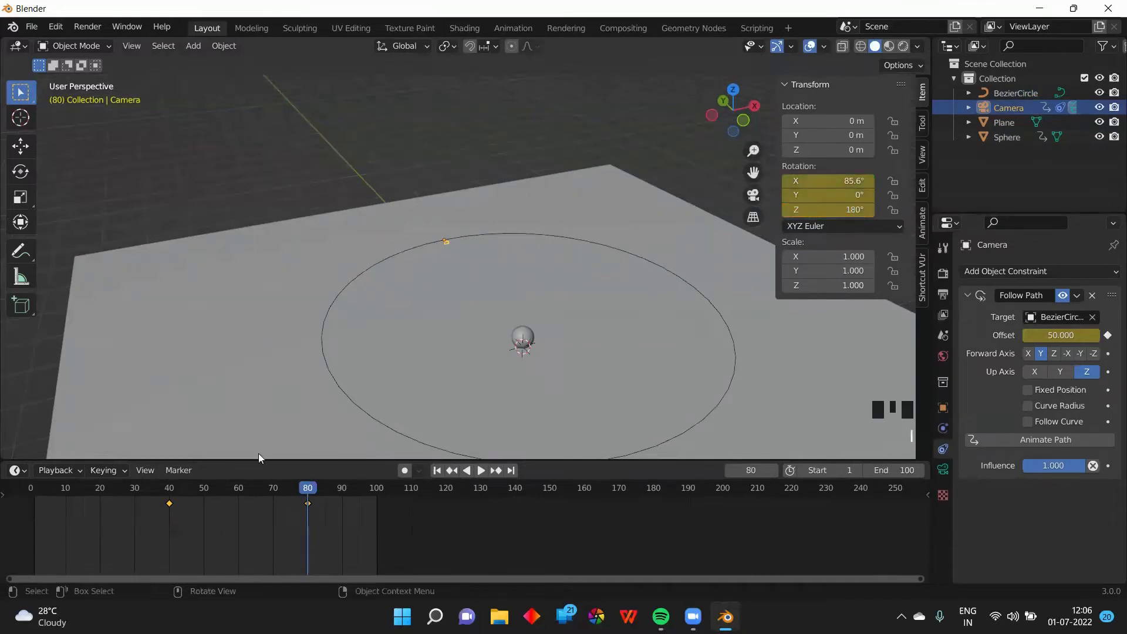
Step: Play the animation to check the camera's travel around the sphere, and return to the first frame
{"action": "middle_click_drag", "start_coordinate": [462, 353], "coordinate": [387, 336]}
{"action": "left_click", "coordinate": [436, 470]}
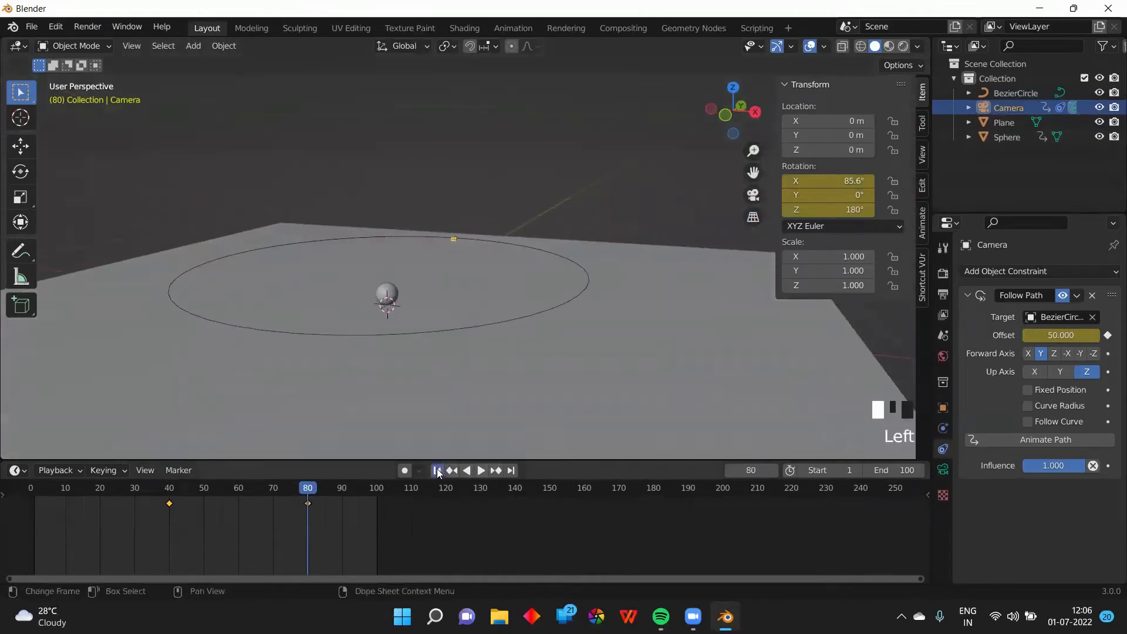
{"action": "left_click", "coordinate": [482, 471]}
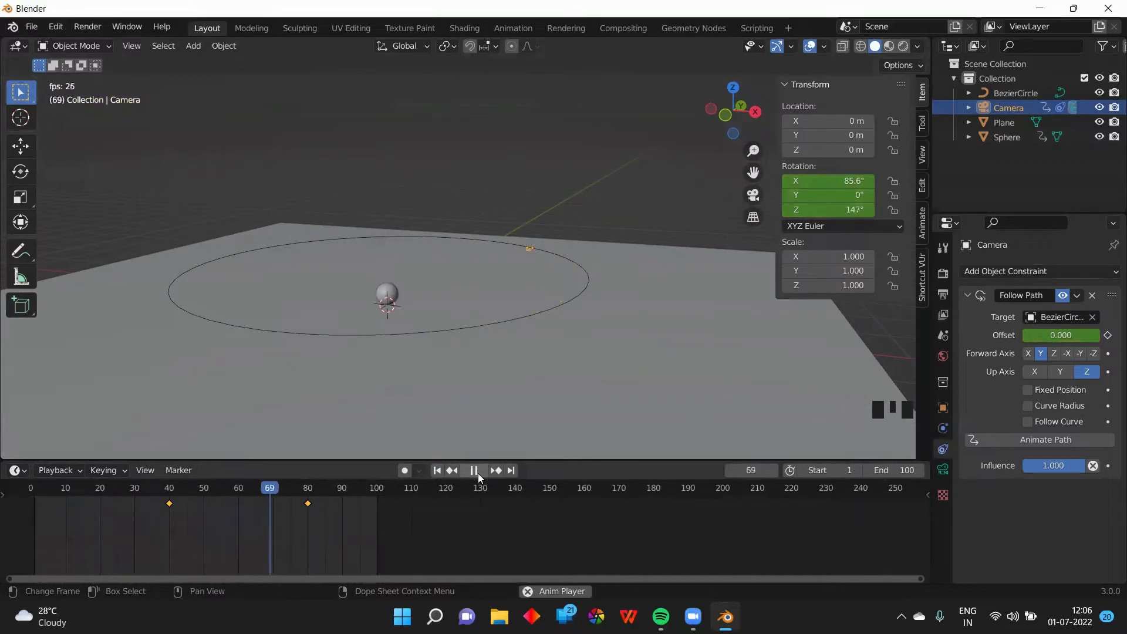
{"action": "left_click", "coordinate": [475, 473]}
{"action": "left_click", "coordinate": [437, 470]}
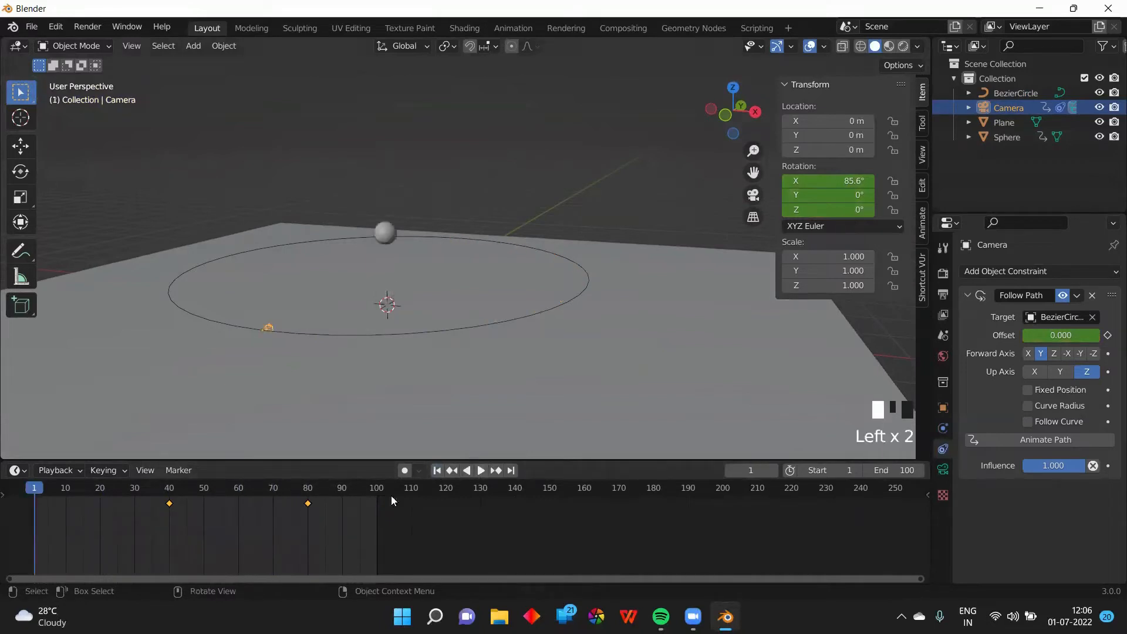
Step: Hide the transform sidebar and switch the viewport to rendered shading to inspect the scene's lighting
{"action": "scroll", "coordinate": [442, 371], "scroll_direction": "up", "scroll_amount": 4}
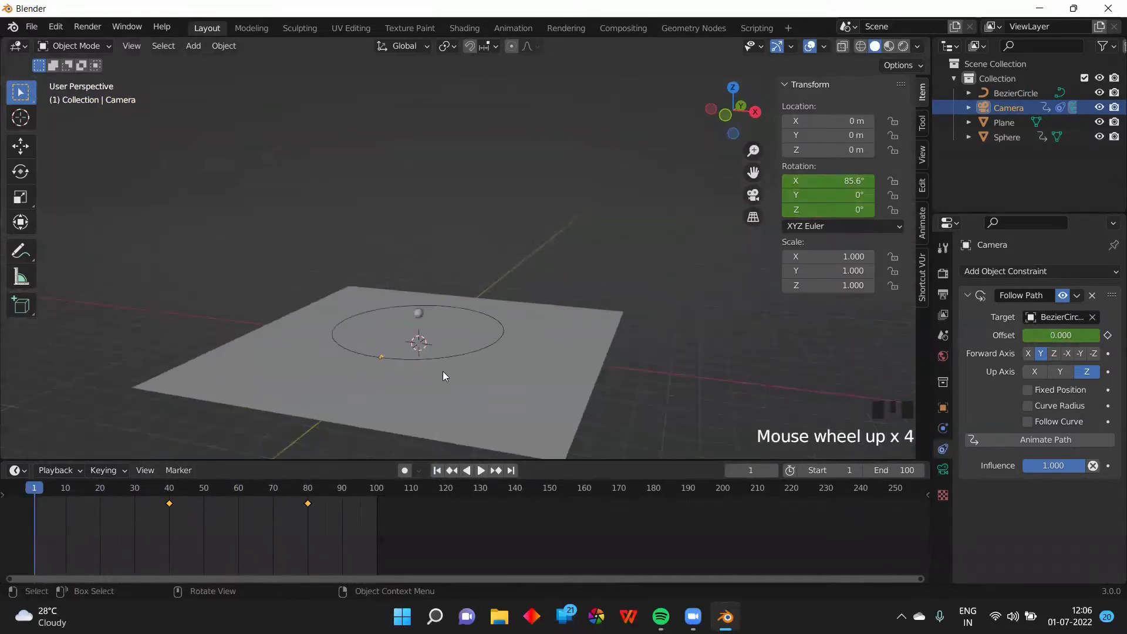
{"action": "middle_click_drag", "start_coordinate": [443, 371], "coordinate": [323, 390]}
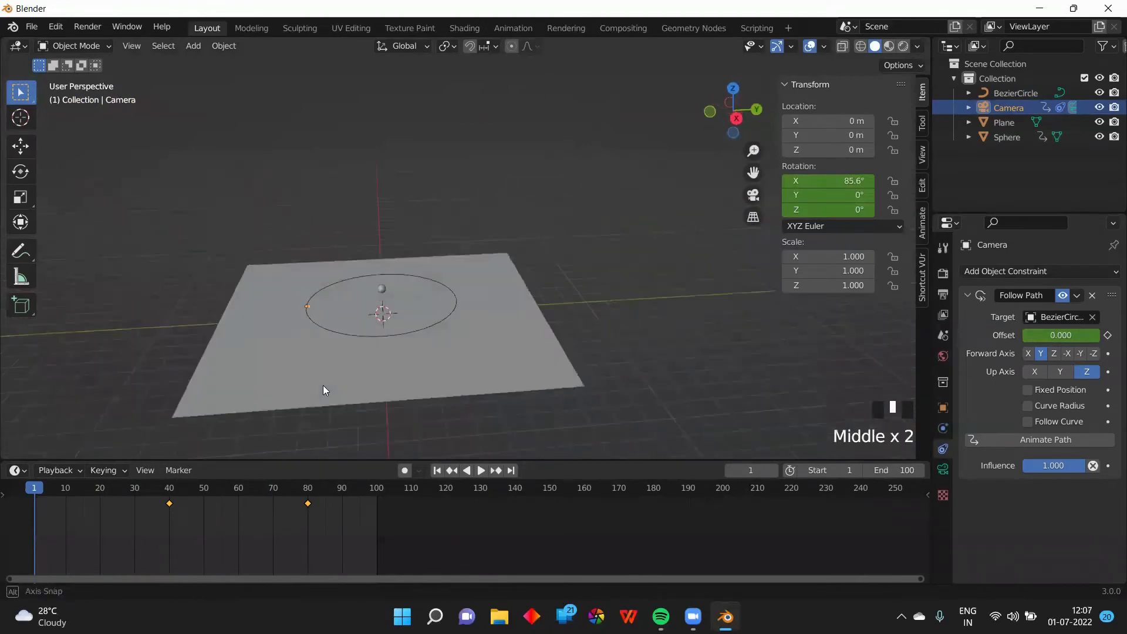
{"action": "scroll", "coordinate": [499, 356], "scroll_direction": "down", "scroll_amount": 2}
{"action": "scroll", "coordinate": [500, 357], "scroll_direction": "down", "scroll_amount": 2}
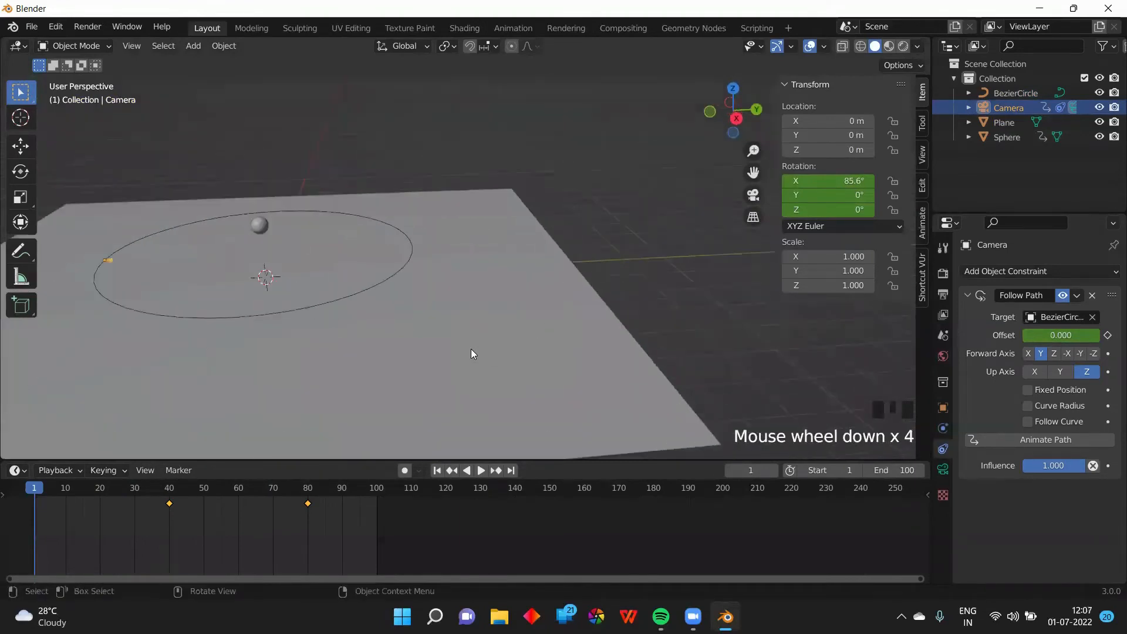
{"action": "middle_click_drag", "start_coordinate": [469, 348], "coordinate": [371, 350]}
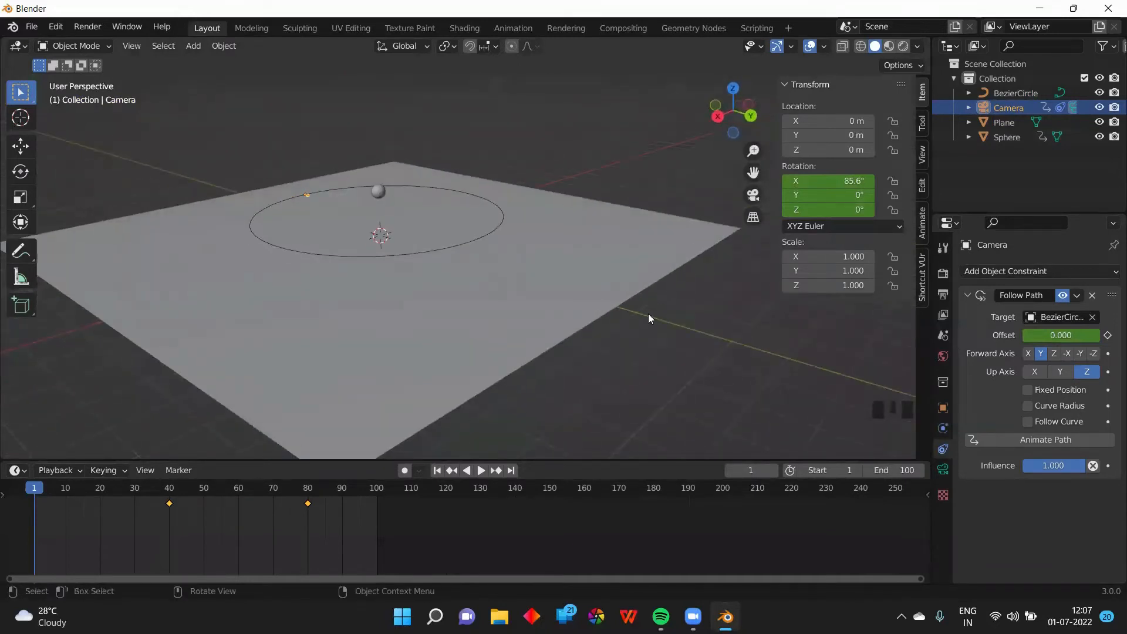
{"action": "key", "text": "n"}
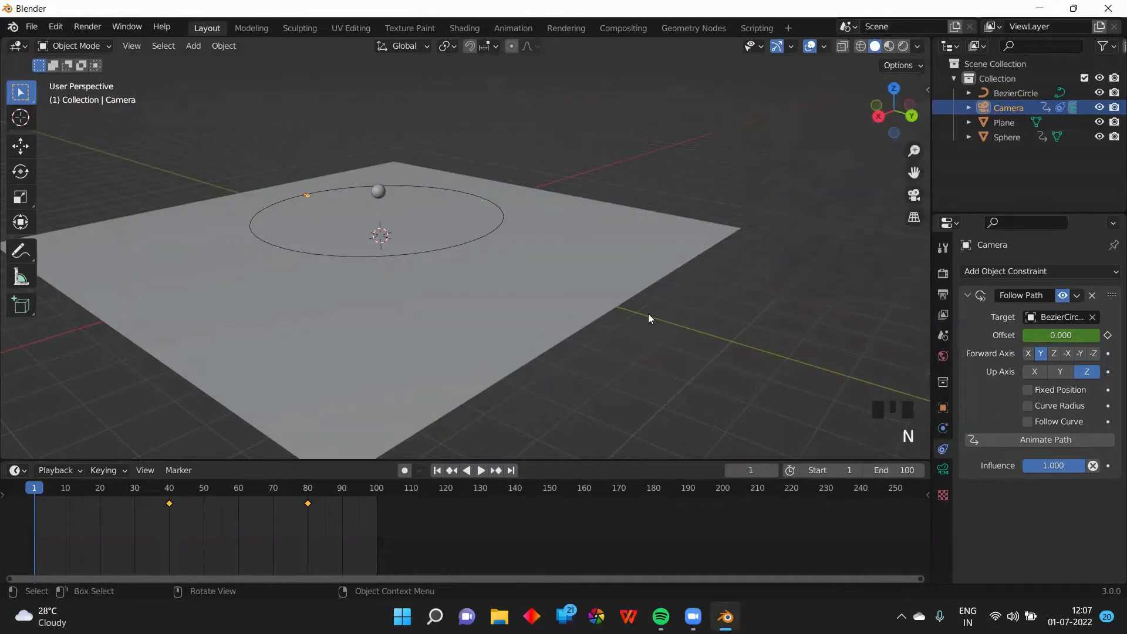
{"action": "left_click", "coordinate": [904, 47]}
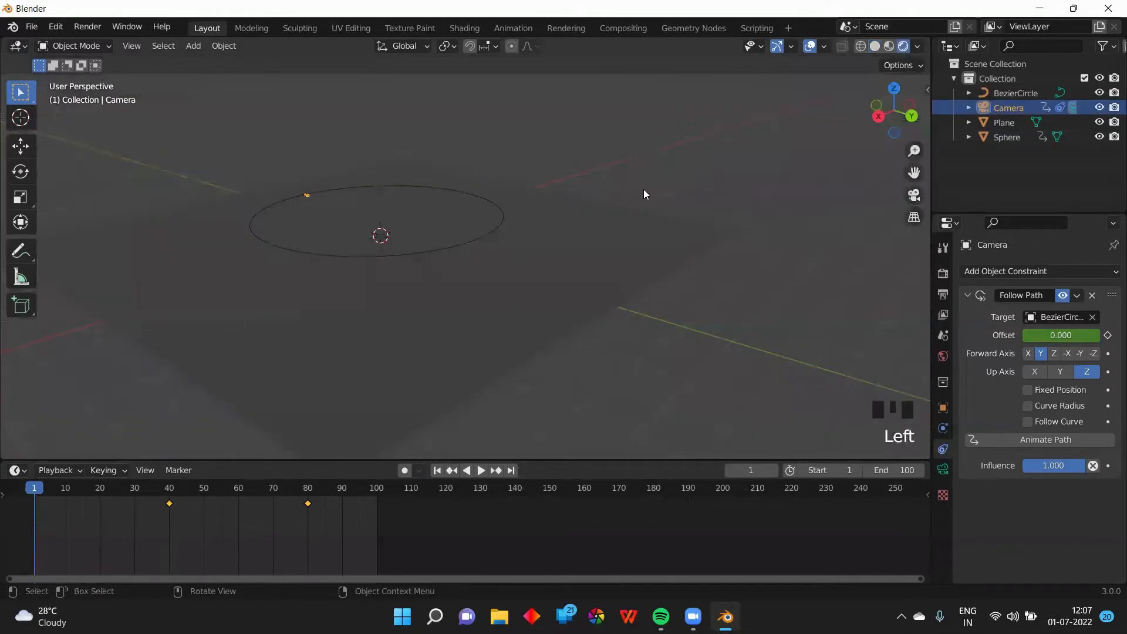
{"action": "key", "text": "z"}
{"action": "middle_click_drag", "start_coordinate": [647, 165], "coordinate": [622, 214]}
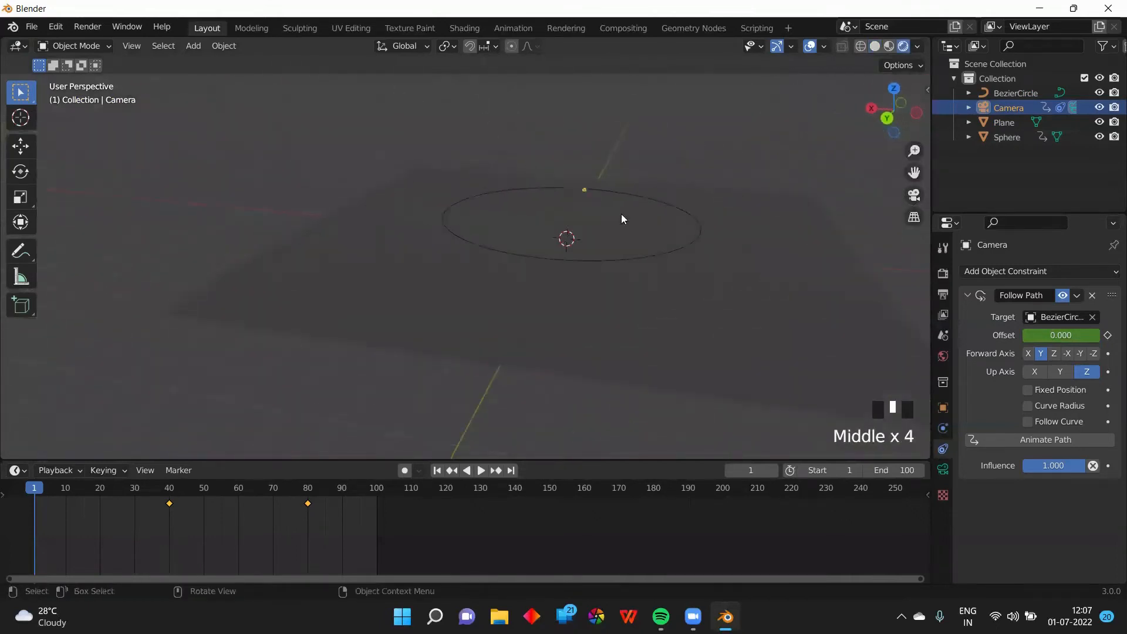
Step: Add a point light at the scene centre and raise it about 18.6 m along Z, above the sphere
{"action": "key", "text": "KP_0"}
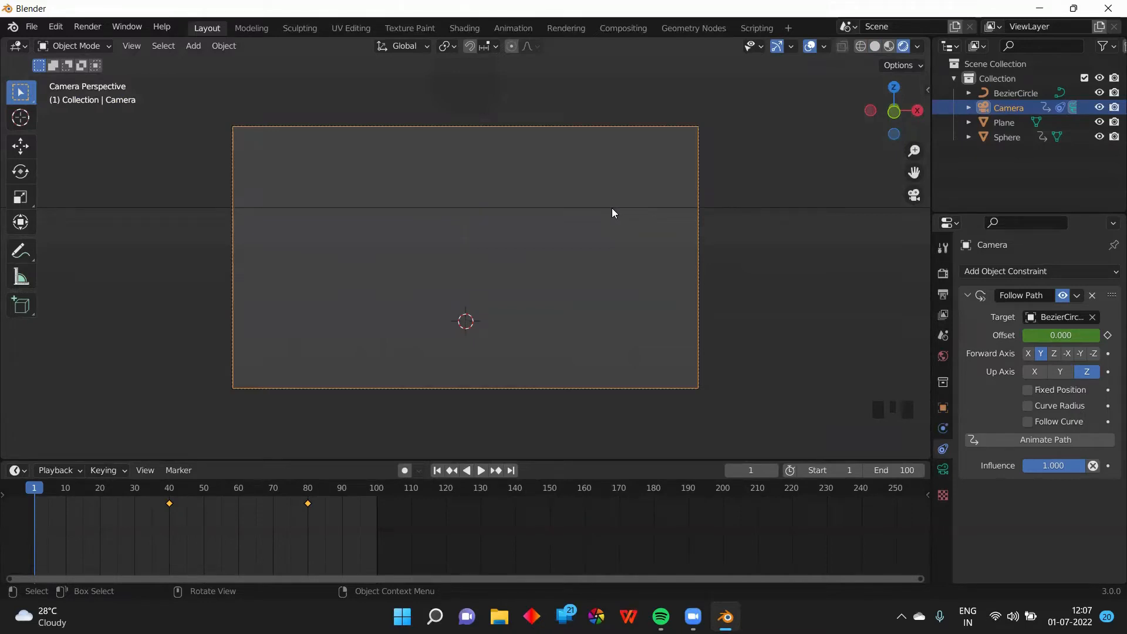
{"action": "key", "text": "KP_0"}
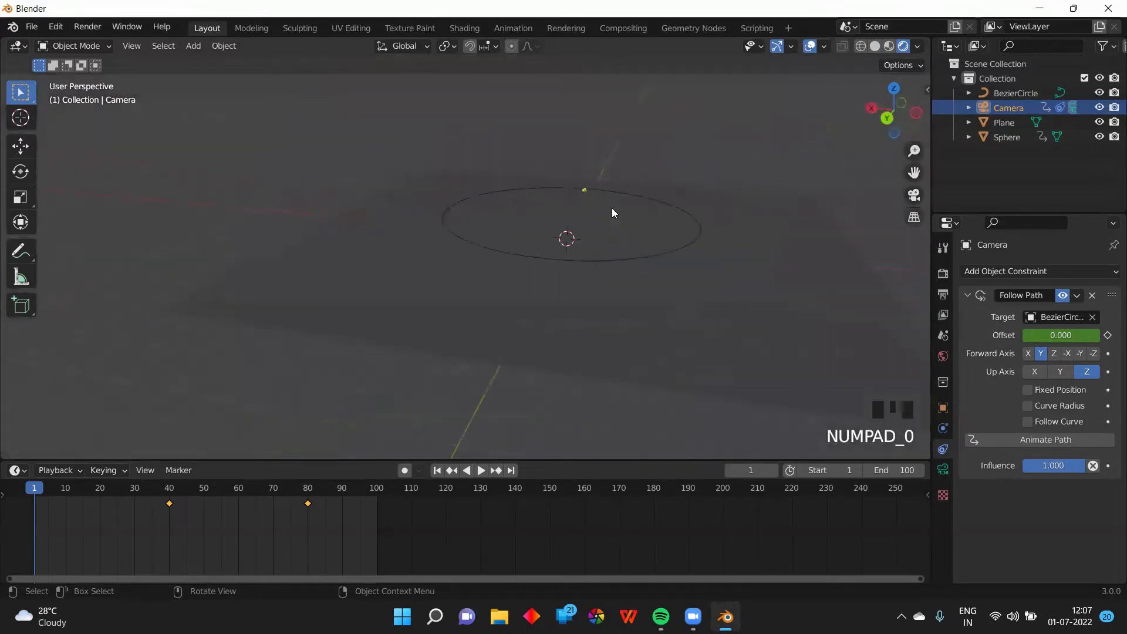
{"action": "middle_click_drag", "start_coordinate": [599, 202], "coordinate": [545, 268]}
{"action": "scroll", "coordinate": [660, 241], "scroll_direction": "down", "scroll_amount": 7}
{"action": "key", "text": "shift+a"}
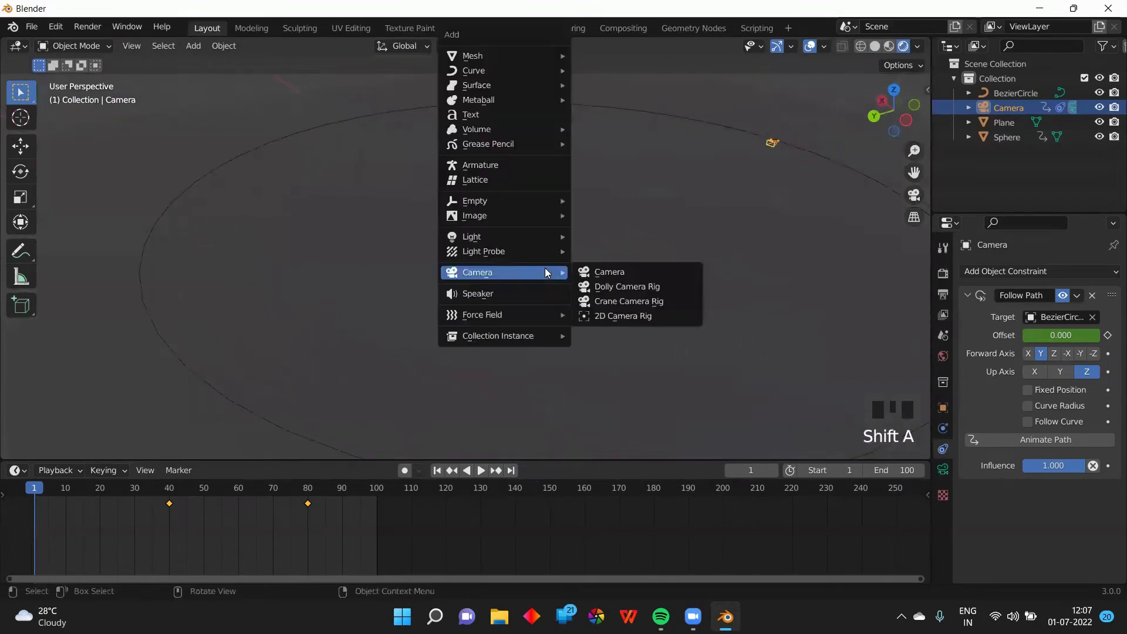
{"action": "mouse_move", "coordinate": [546, 236]}
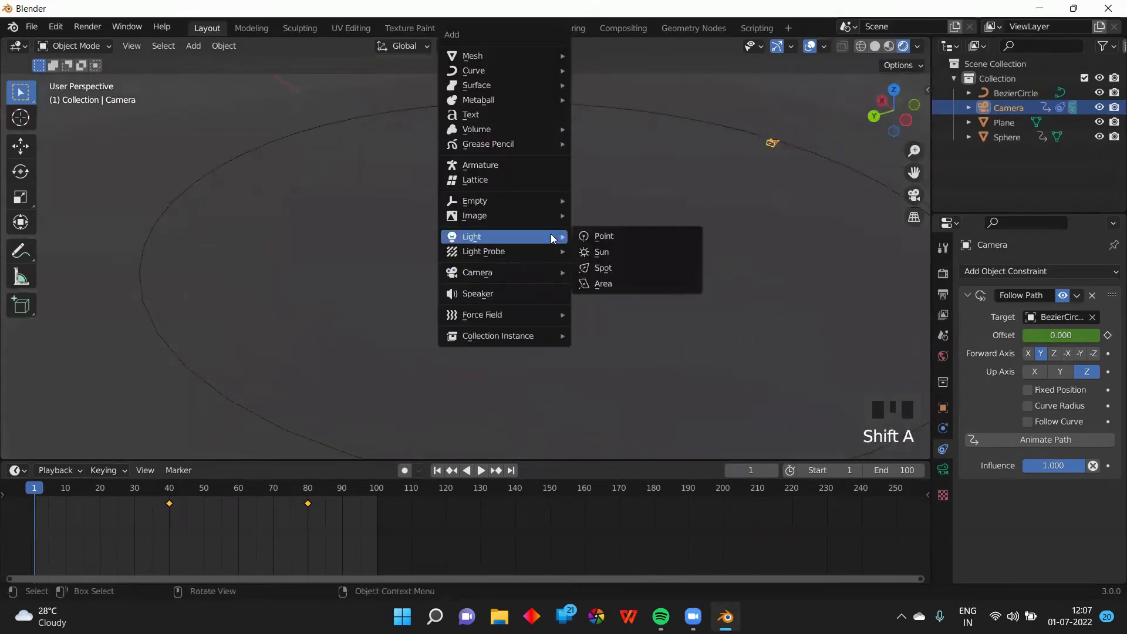
{"action": "left_click", "coordinate": [629, 241]}
{"action": "scroll", "coordinate": [607, 270], "scroll_direction": "up", "scroll_amount": 2}
{"action": "key", "text": "g"}
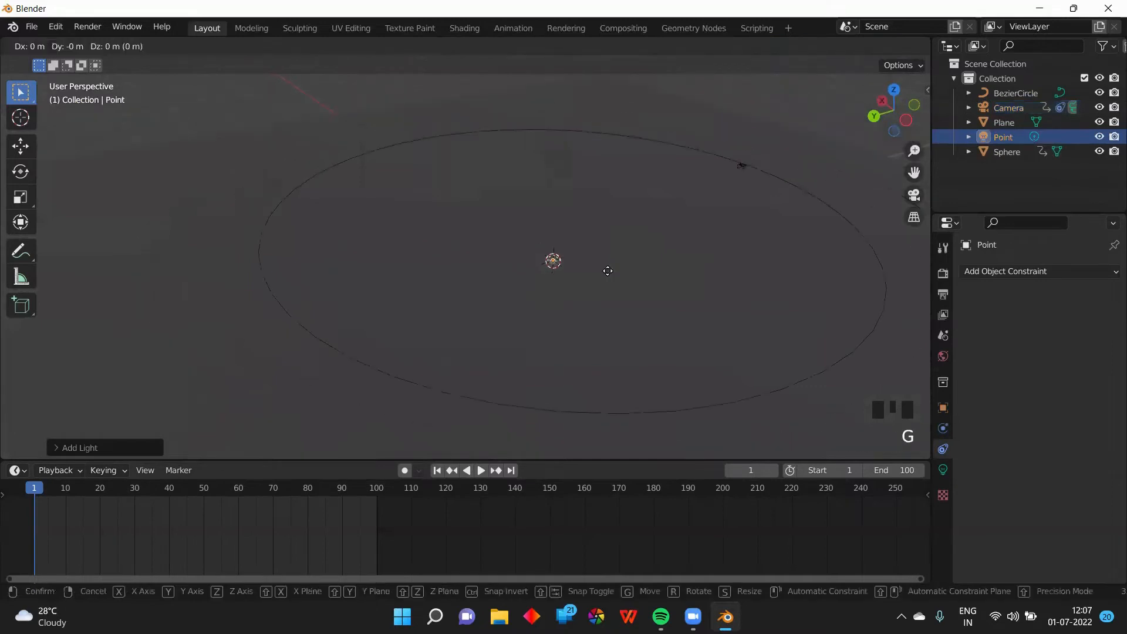
{"action": "key", "text": "z"}
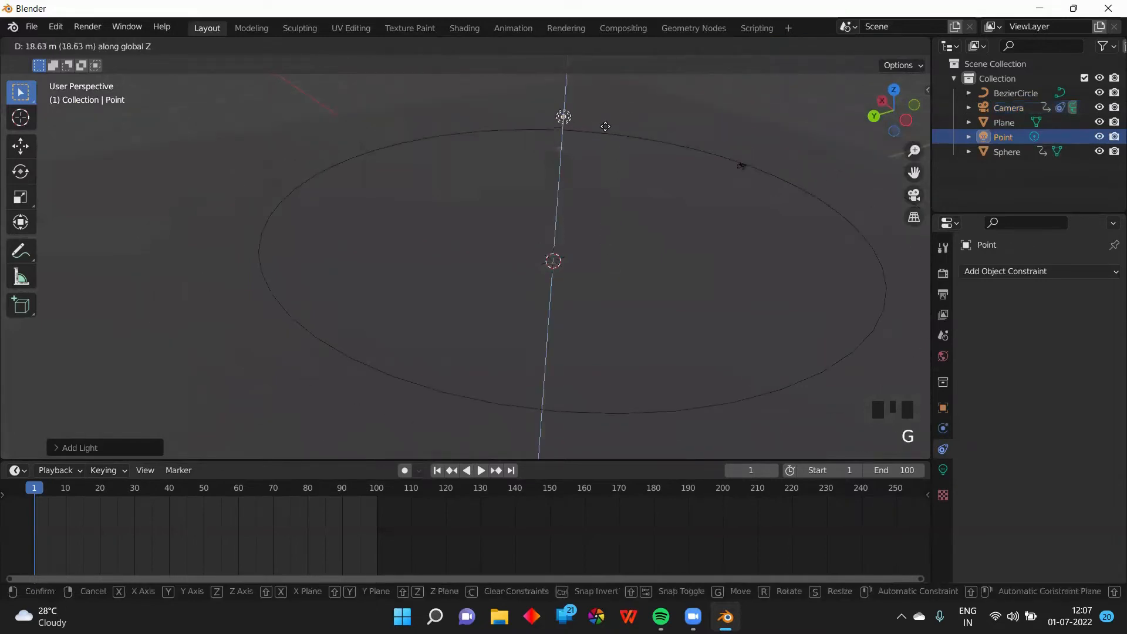
{"action": "left_click", "coordinate": [606, 128]}
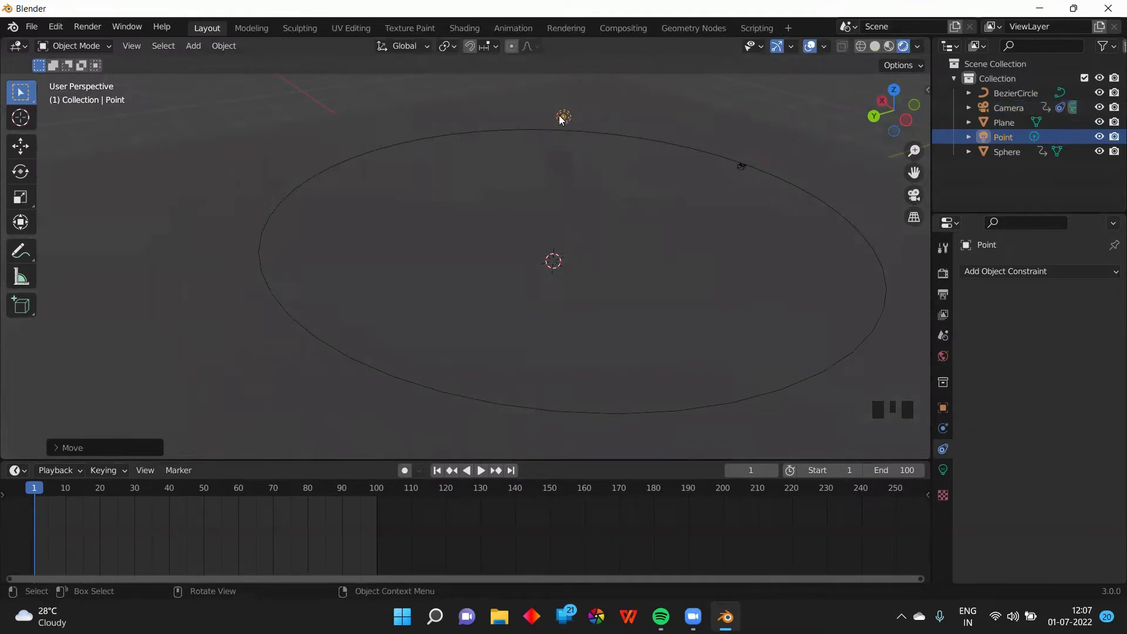
Step: Set the power of the point light above the sphere to 1700 W
{"action": "left_click", "coordinate": [944, 470]}
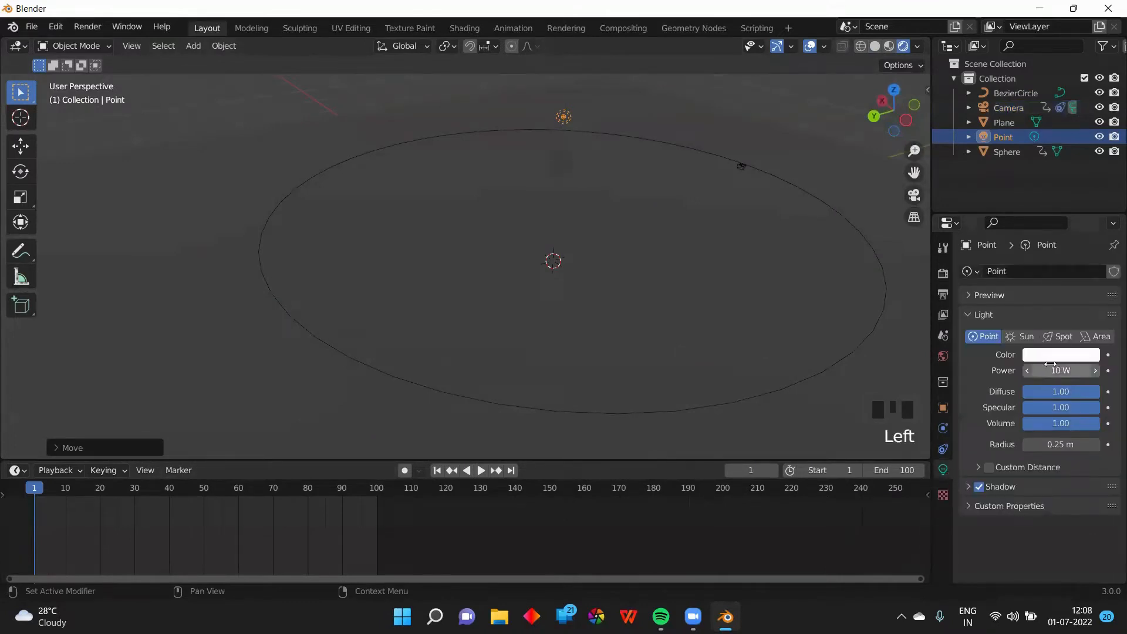
{"action": "double_click", "coordinate": [1050, 368]}
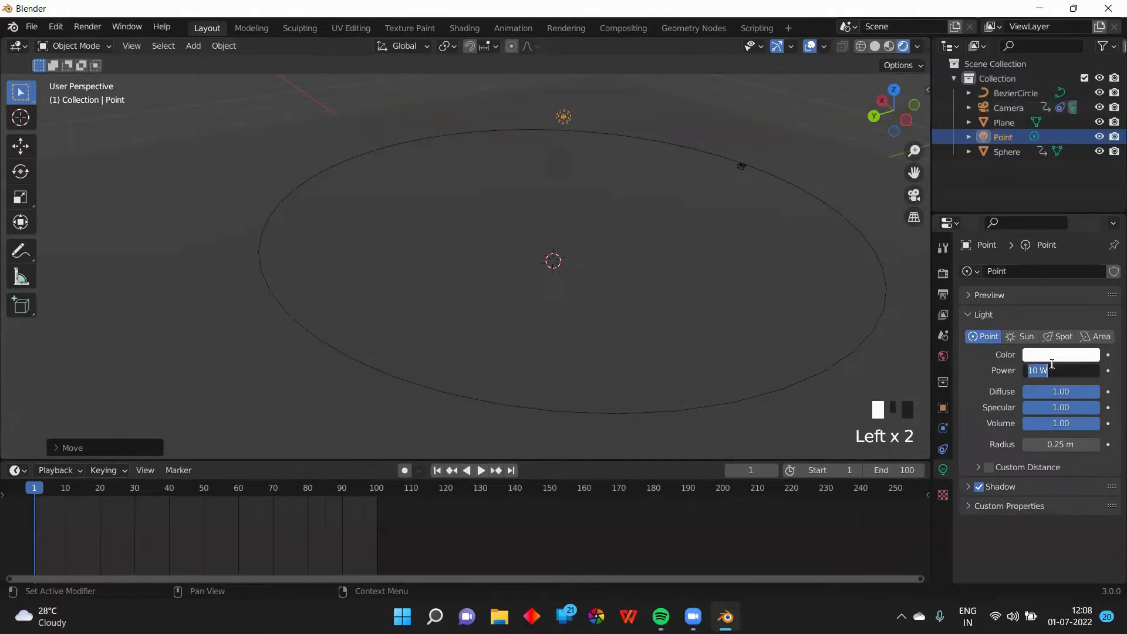
{"action": "type", "text": "17"}
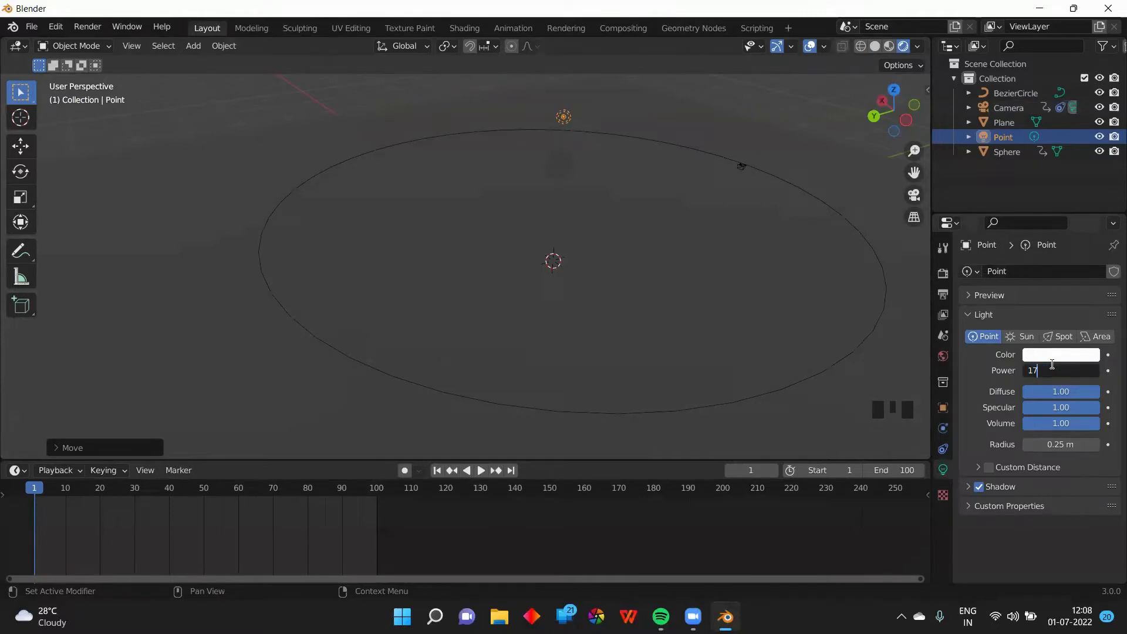
{"action": "type", "text": "00"}
{"action": "key", "text": "Return"}
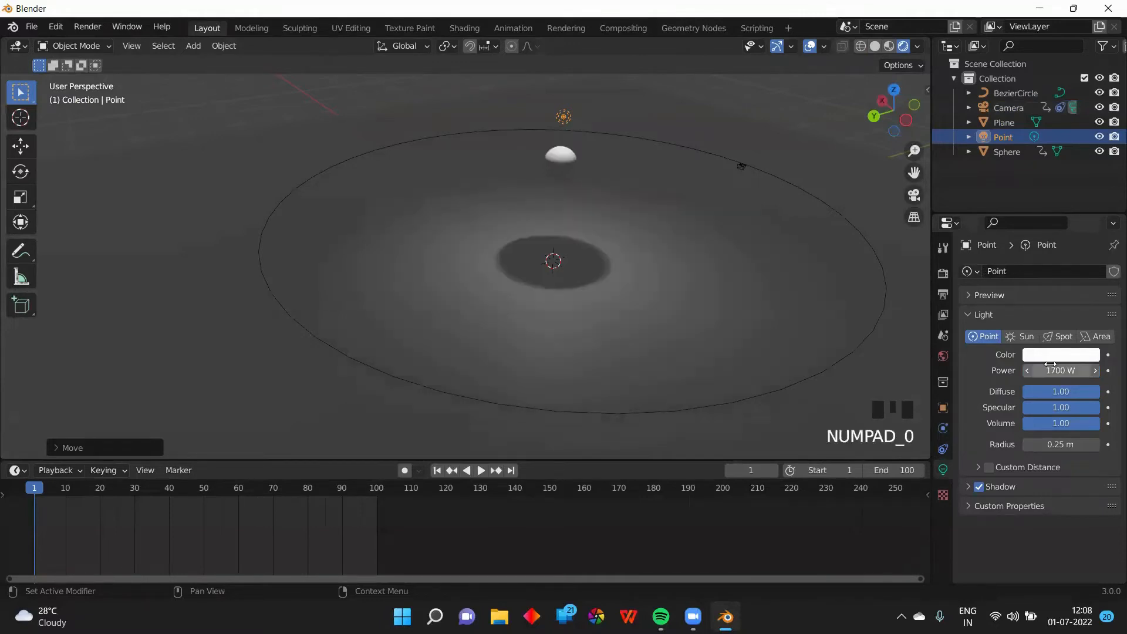
Step: Add a second point light, raise it about 5 m along Z and offset it from the centre in the negative X direction
{"action": "middle_click_drag", "start_coordinate": [786, 285], "coordinate": [557, 257]}
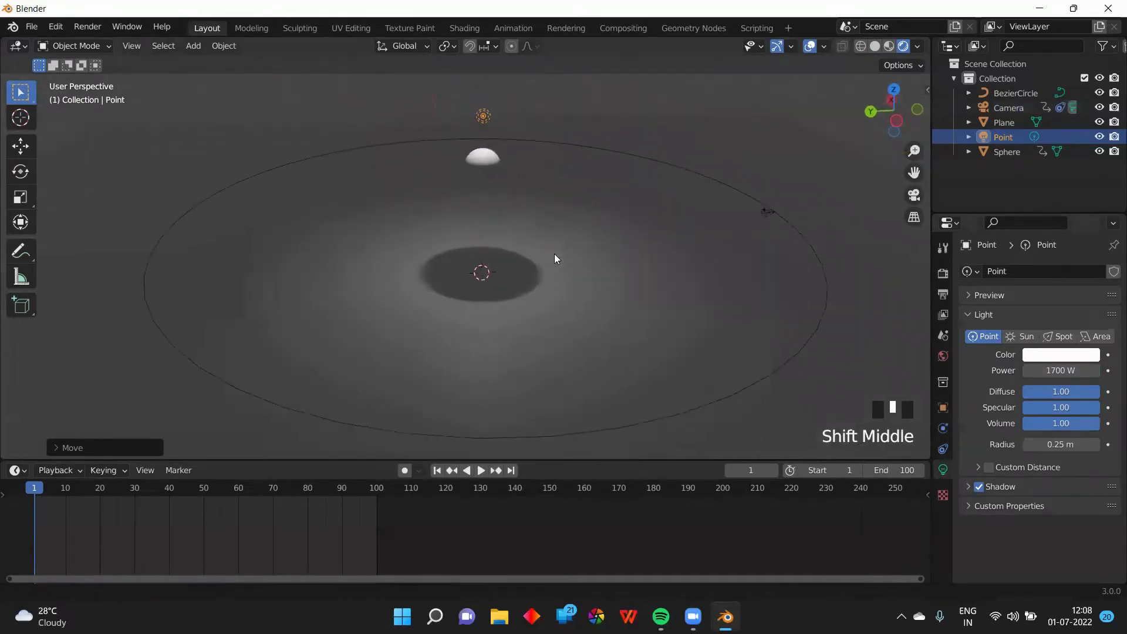
{"action": "middle_click_drag", "start_coordinate": [713, 255], "coordinate": [630, 258]}
{"action": "scroll", "coordinate": [731, 263], "scroll_direction": "up", "scroll_amount": 3}
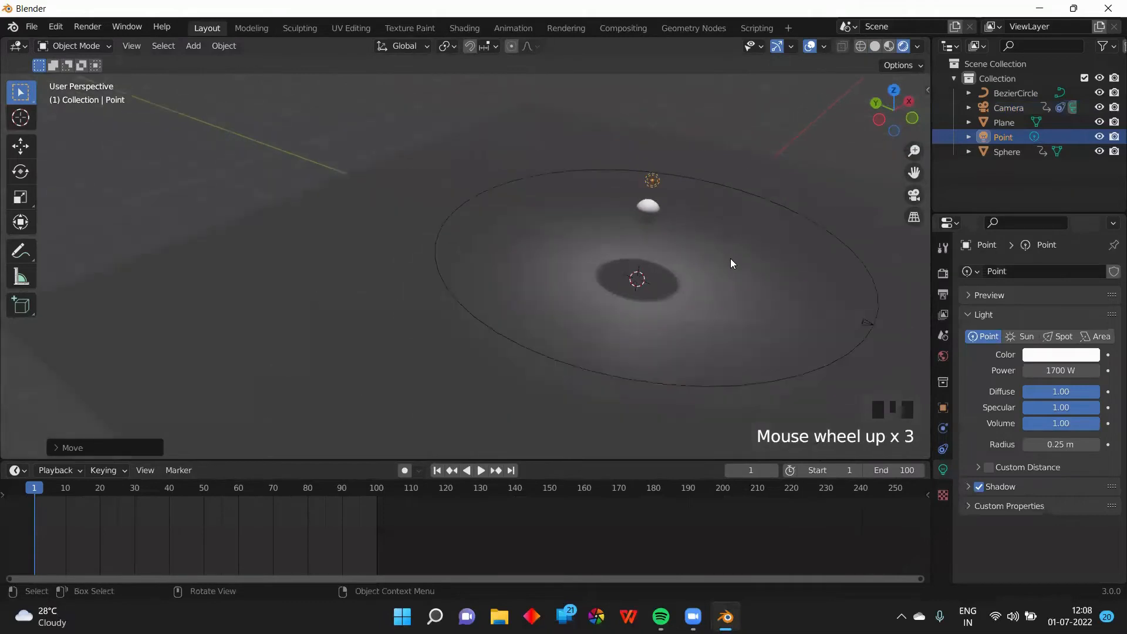
{"action": "key", "text": "shift+a"}
{"action": "mouse_move", "coordinate": [711, 264]}
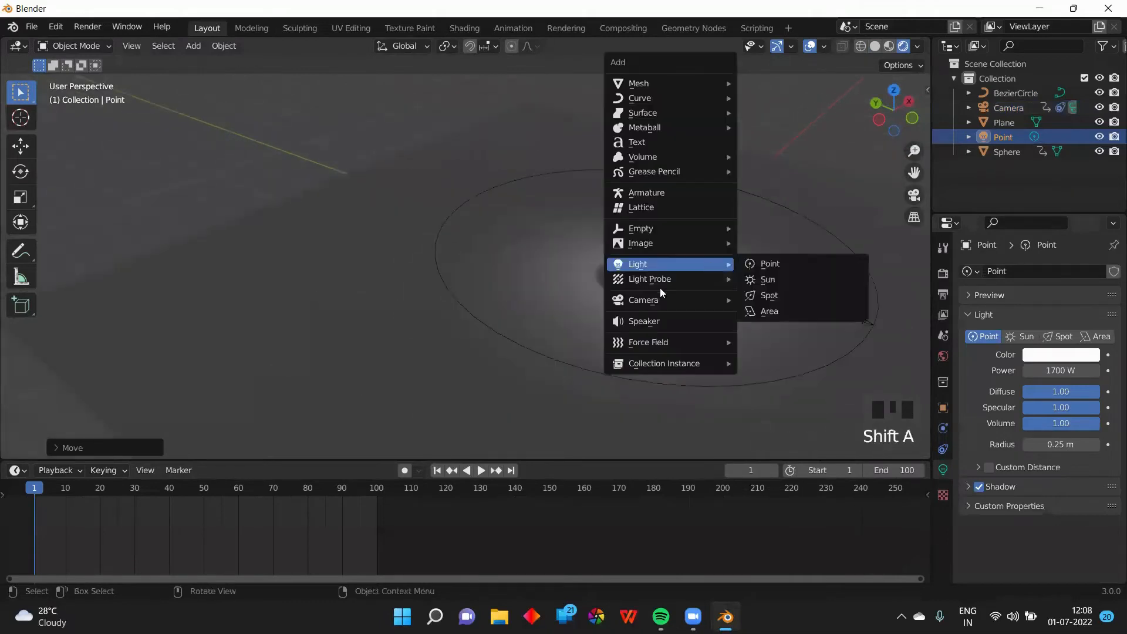
{"action": "left_click", "coordinate": [747, 269]}
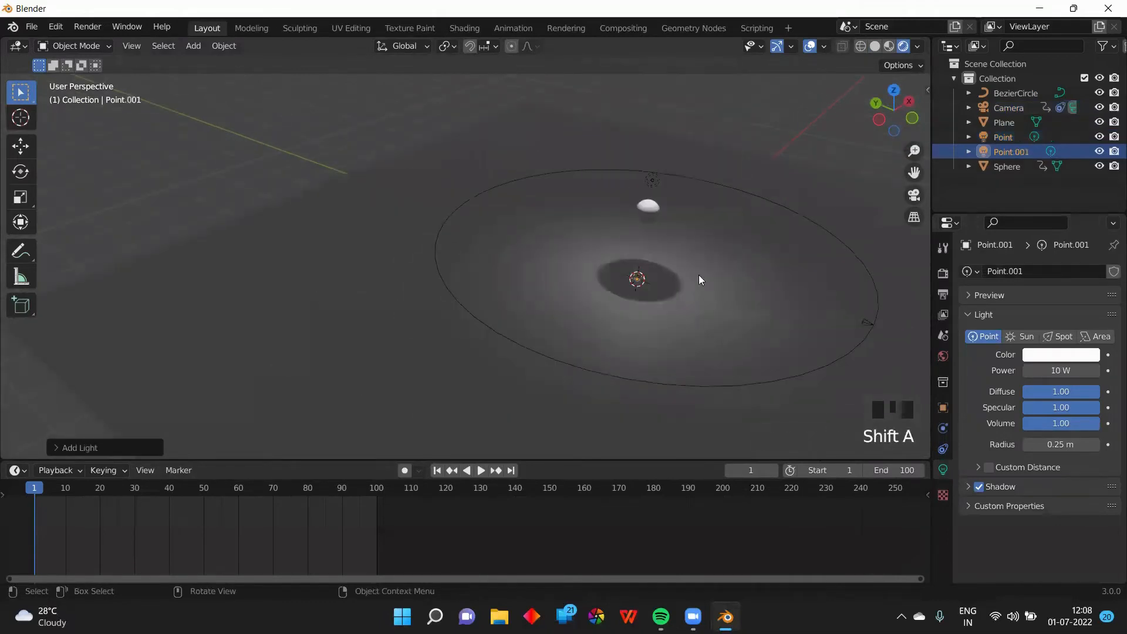
{"action": "key", "text": "g"}
{"action": "key", "text": "z"}
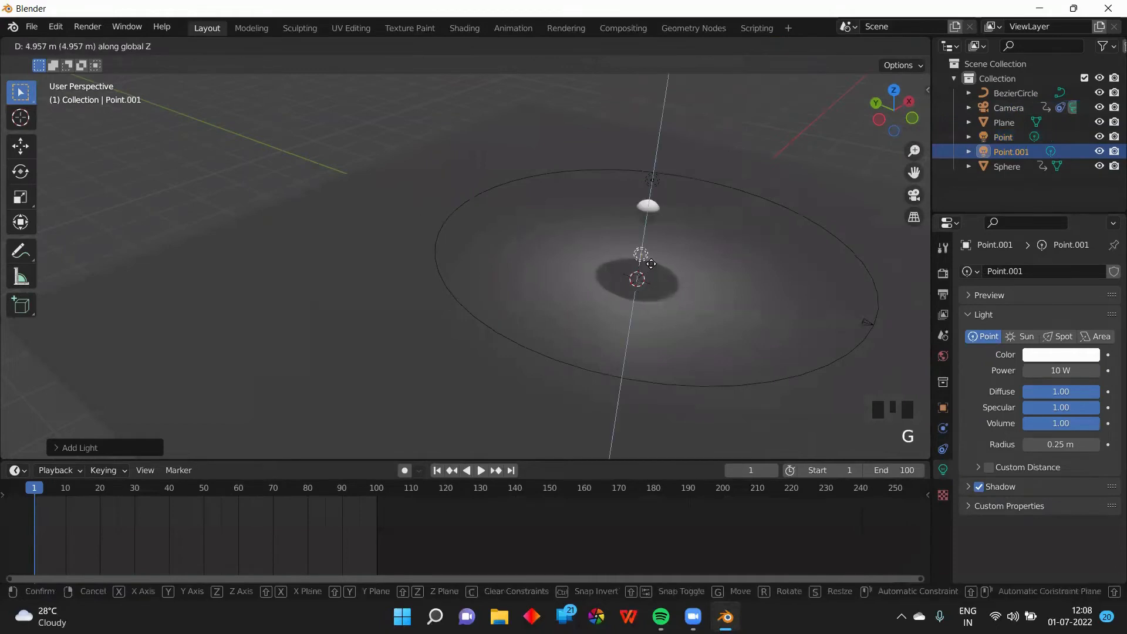
{"action": "left_click", "coordinate": [653, 266]}
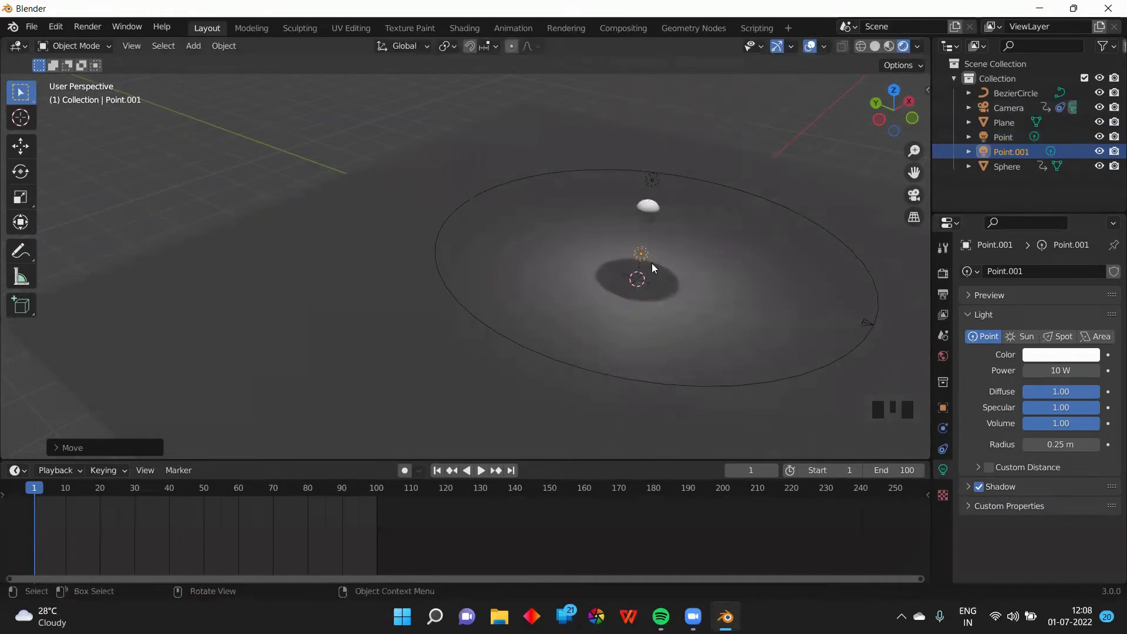
{"action": "key", "text": "g"}
{"action": "key", "text": "x"}
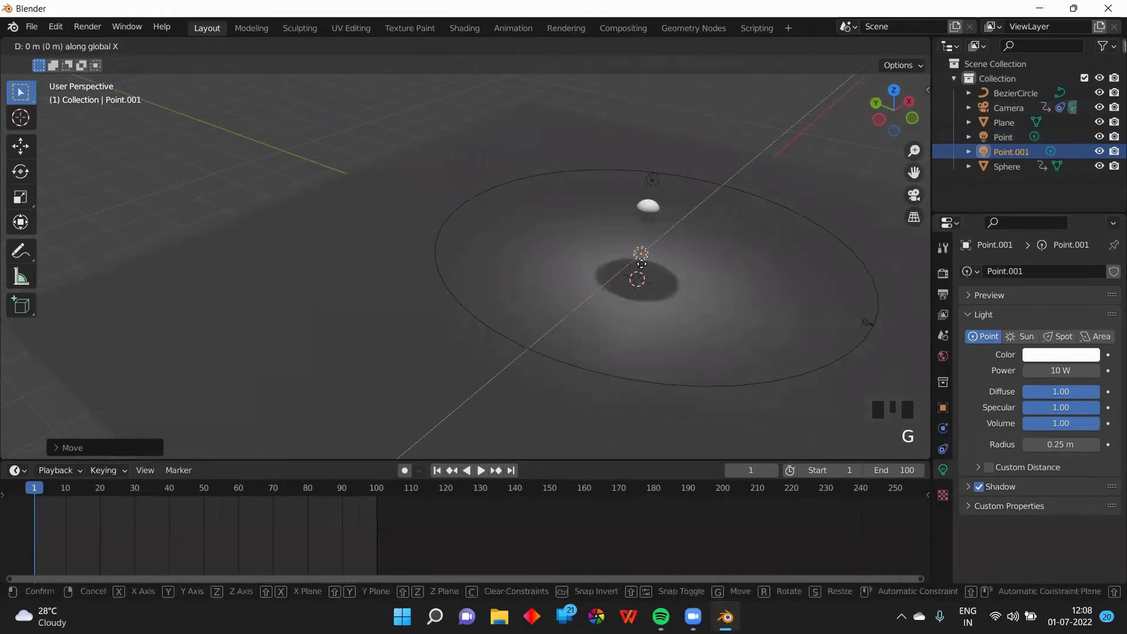
{"action": "left_click", "coordinate": [617, 284]}
Step: Set the power of the second, lower point light to 900 W
{"action": "middle_click_drag", "start_coordinate": [618, 284], "coordinate": [588, 298]}
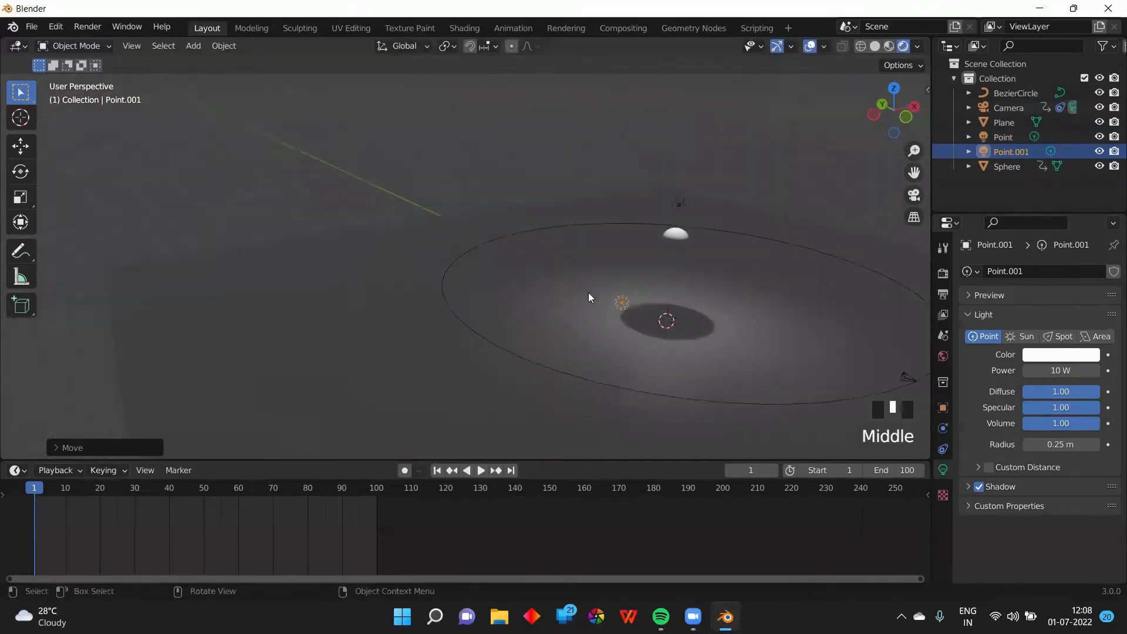
{"action": "scroll", "coordinate": [707, 338], "scroll_direction": "up", "scroll_amount": 2}
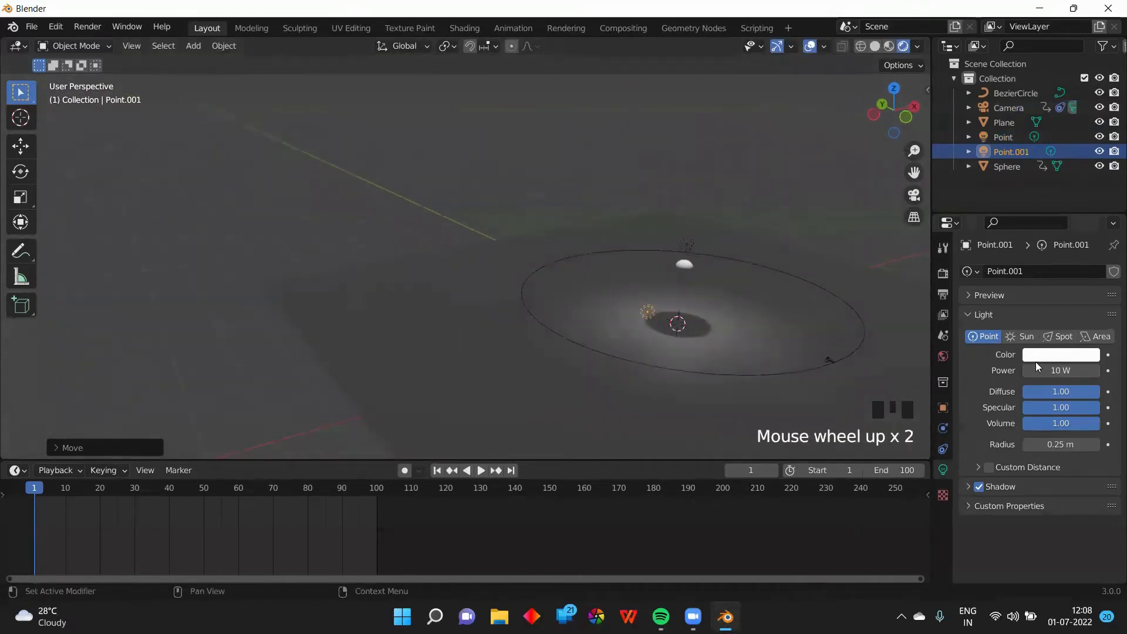
{"action": "left_click", "coordinate": [1049, 370]}
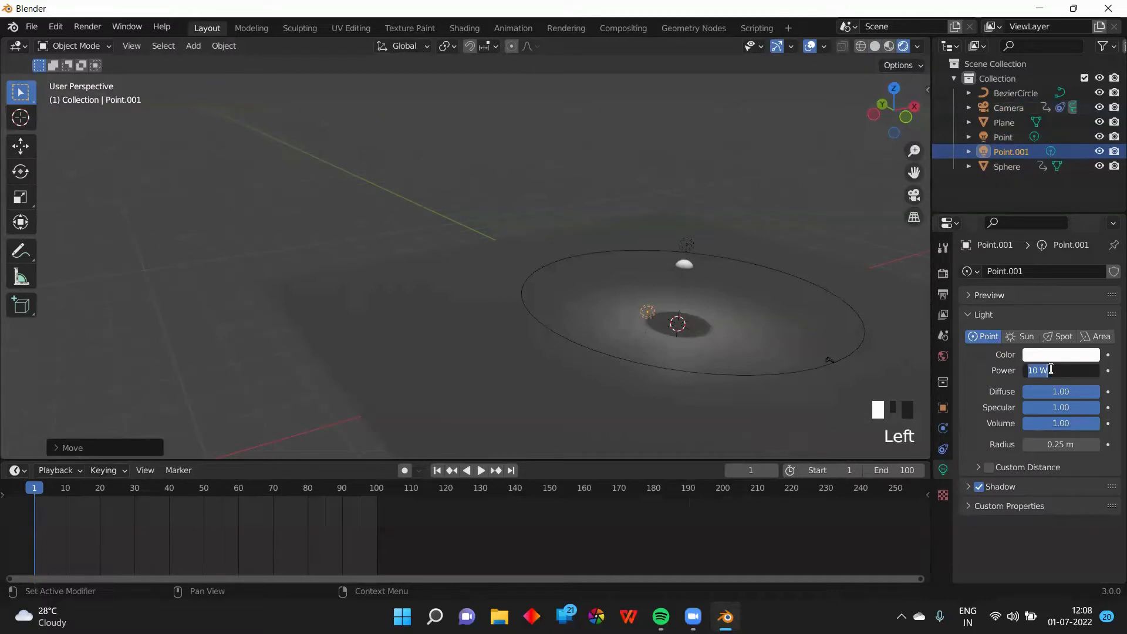
{"action": "type", "text": "900"}
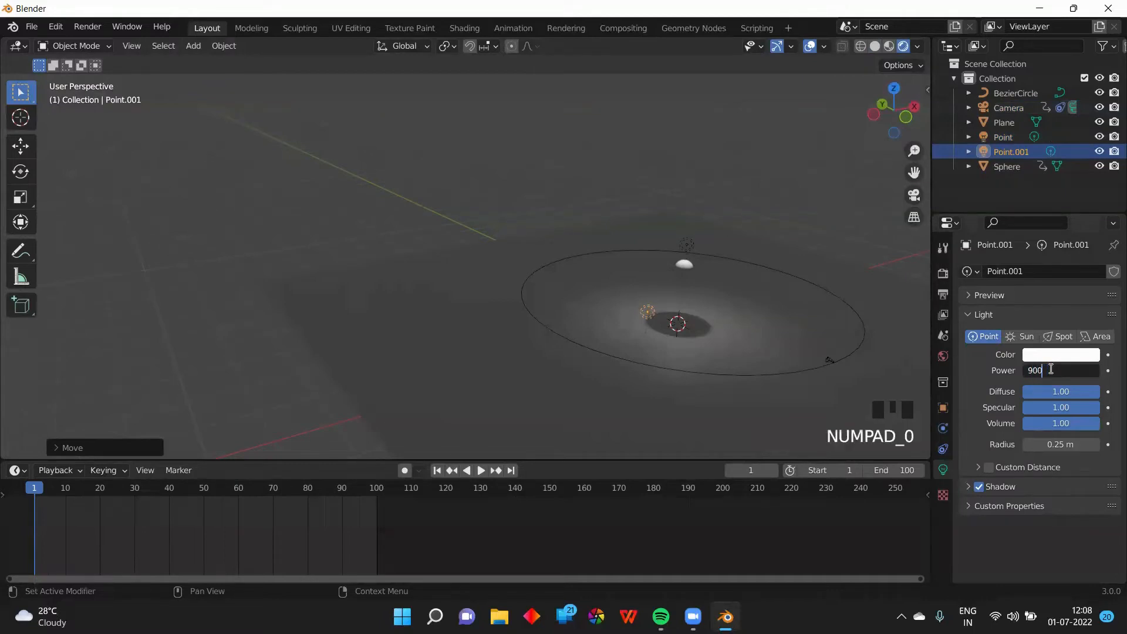
{"action": "key", "text": "Return"}
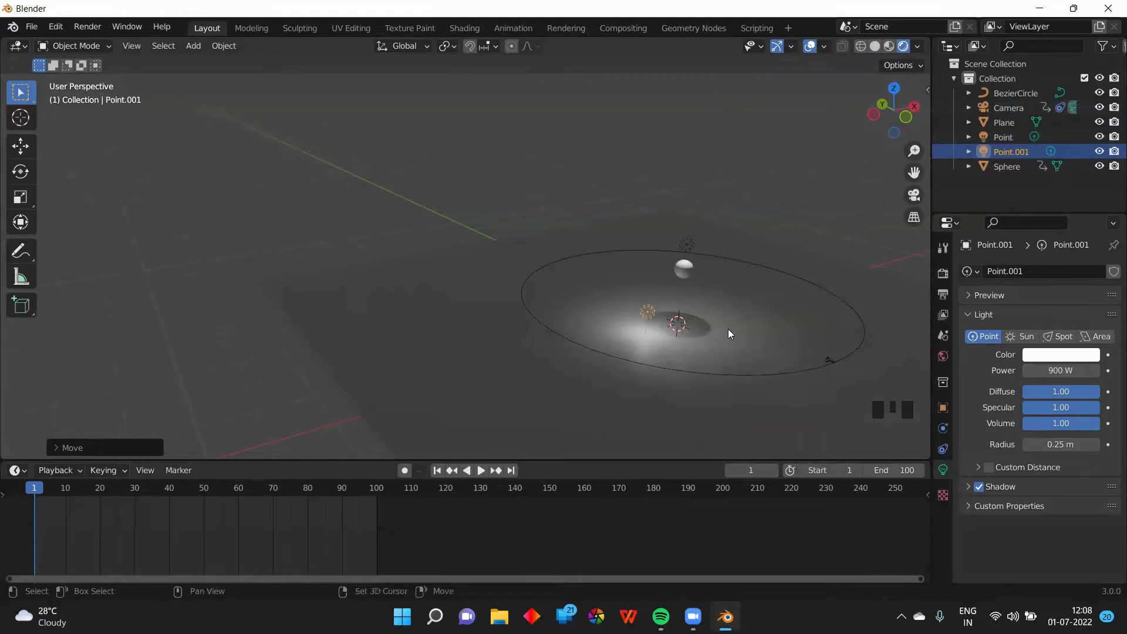
Step: Duplicate the 900 W point light about 22 m along X, to the opposite side of the sphere
{"action": "key", "text": "shift+d"}
{"action": "key", "text": "x"}
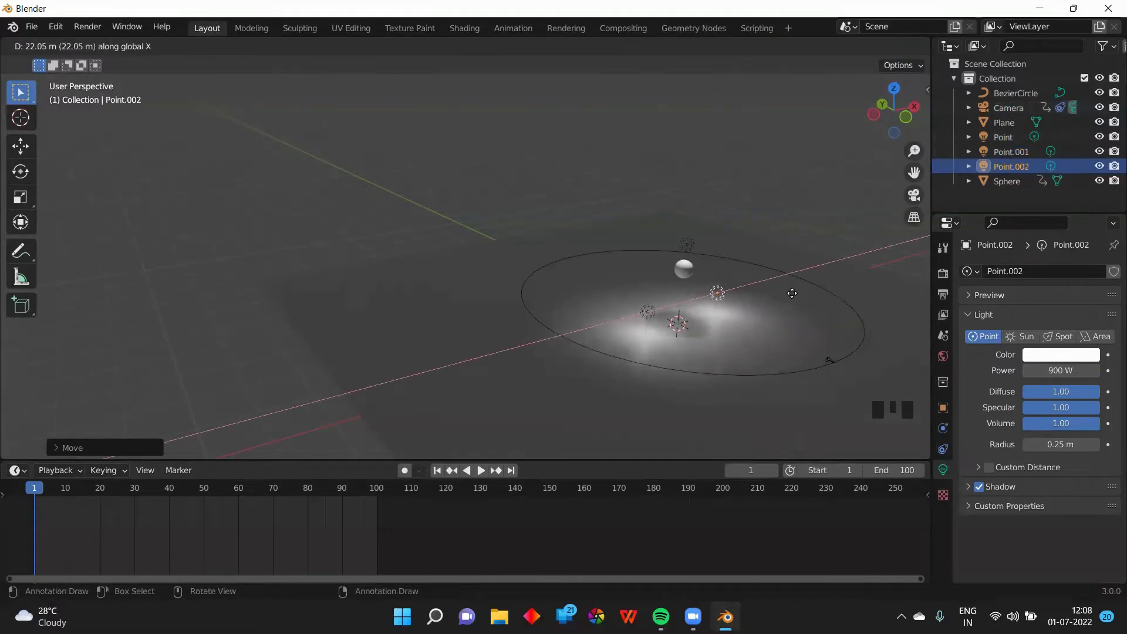
{"action": "left_click", "coordinate": [792, 293]}
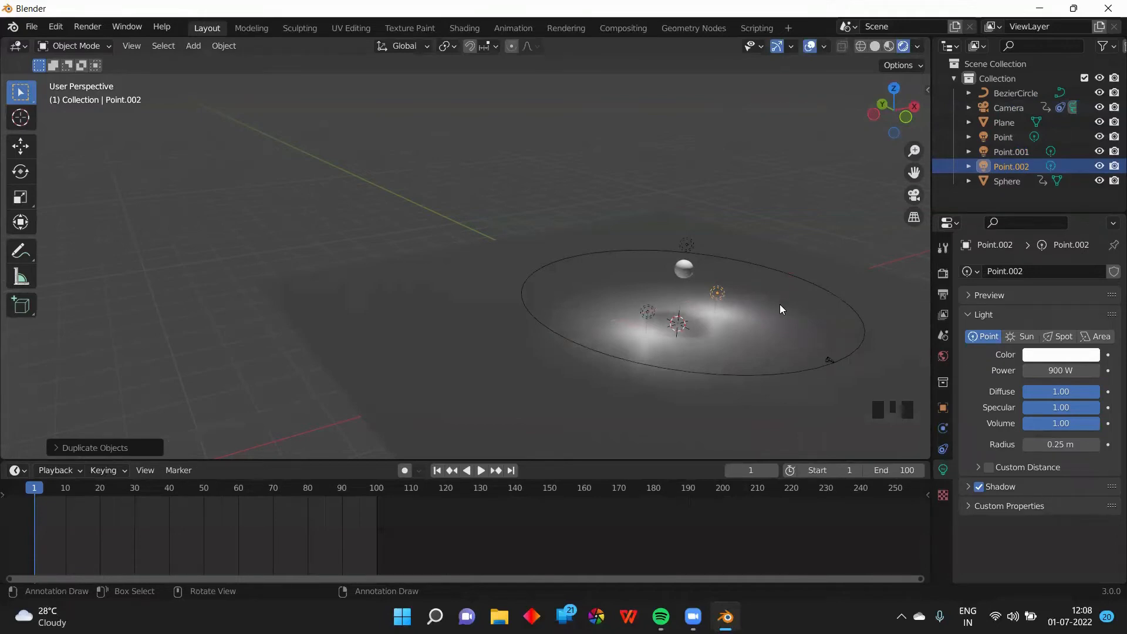
Step: From the camera view, duplicate both 900 W point lights together along Y, towards the camera
{"action": "key", "text": "KP_0"}
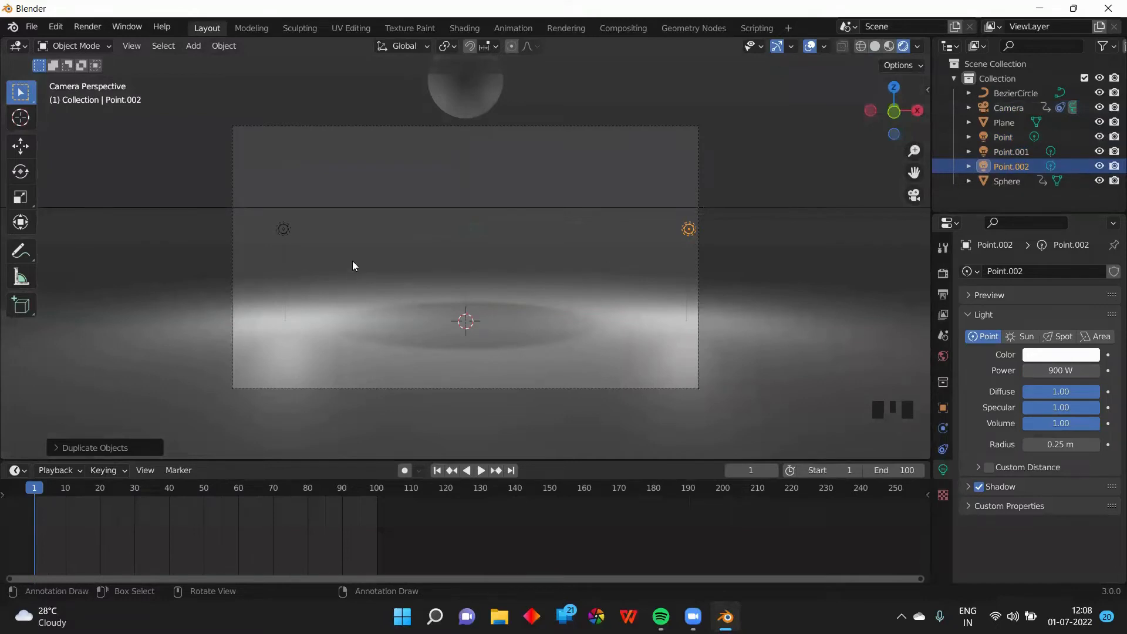
{"action": "left_click", "coordinate": [287, 230], "text": "shift"}
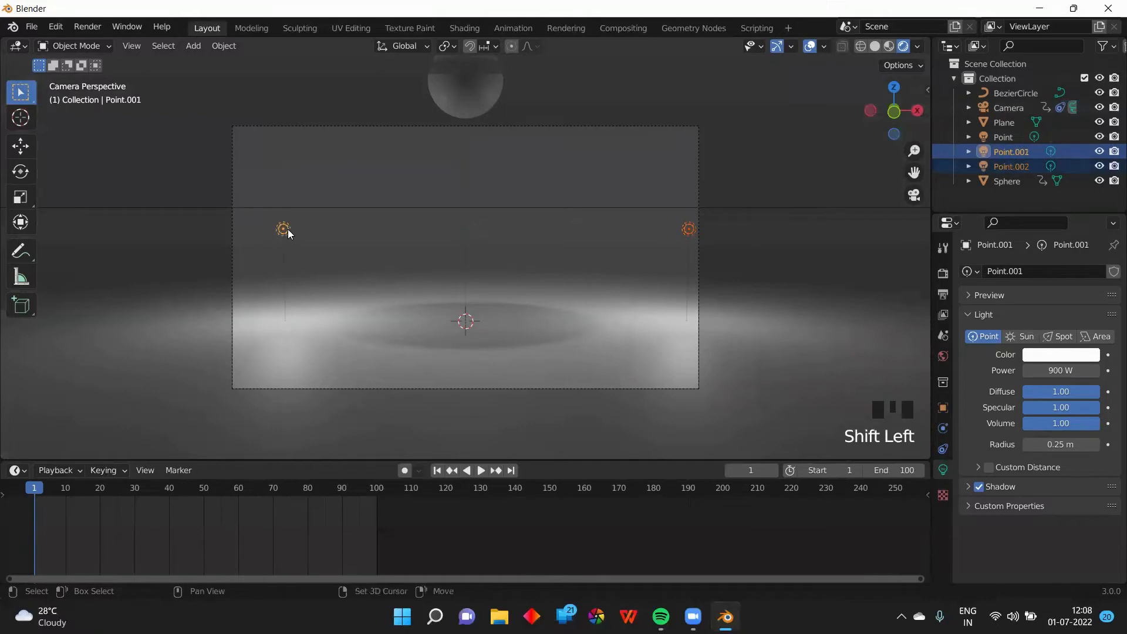
{"action": "key", "text": "shift+d"}
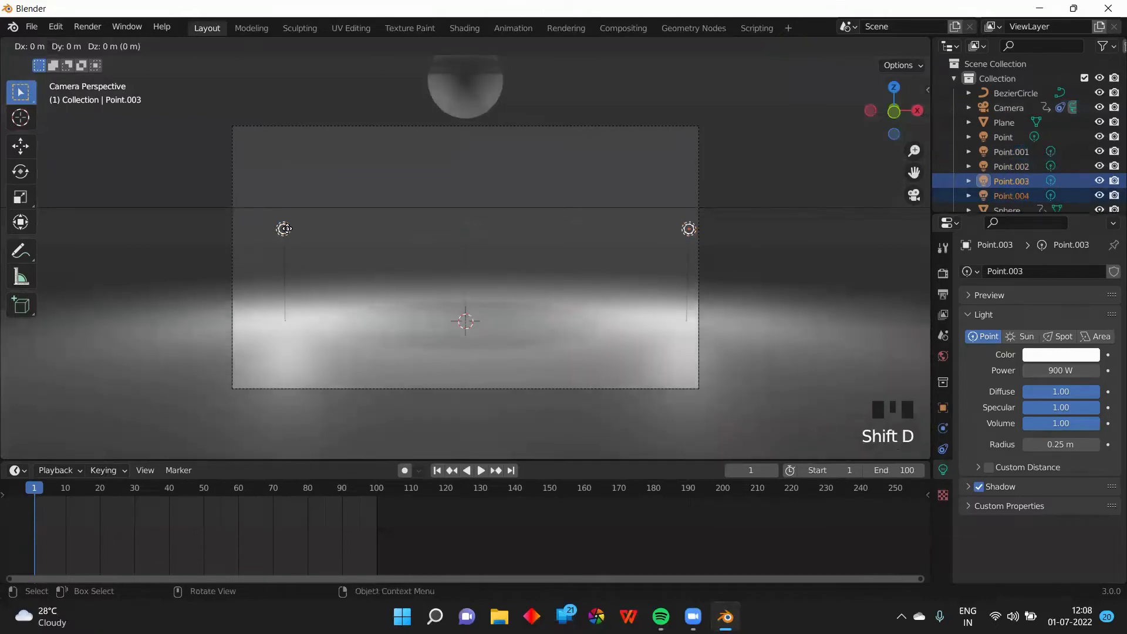
{"action": "key", "text": "y"}
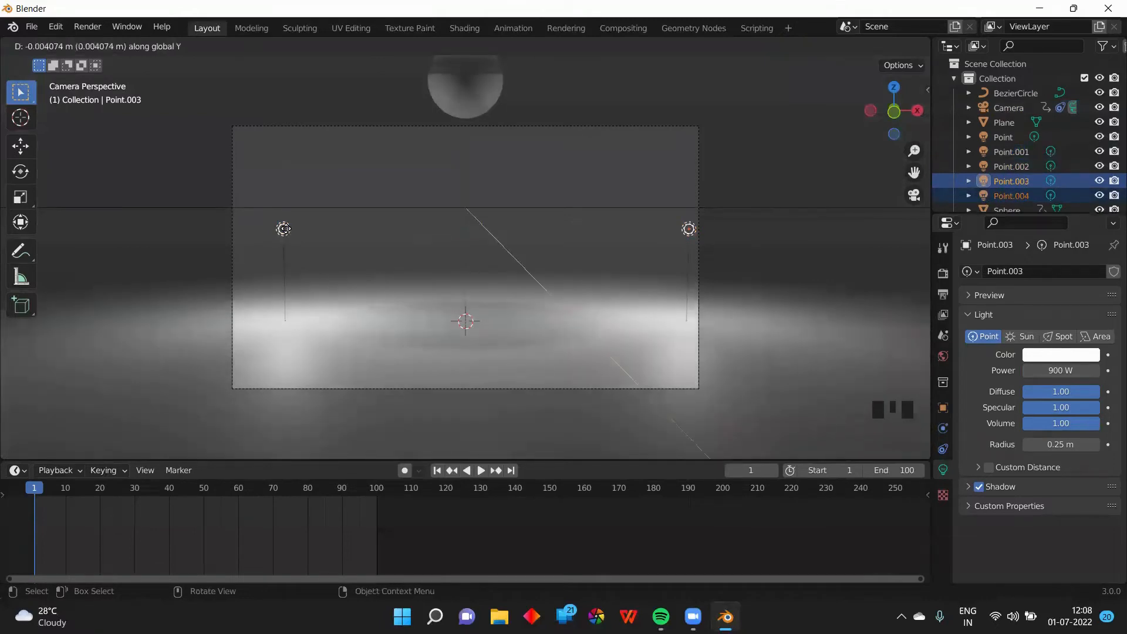
{"action": "left_click", "coordinate": [297, 200]}
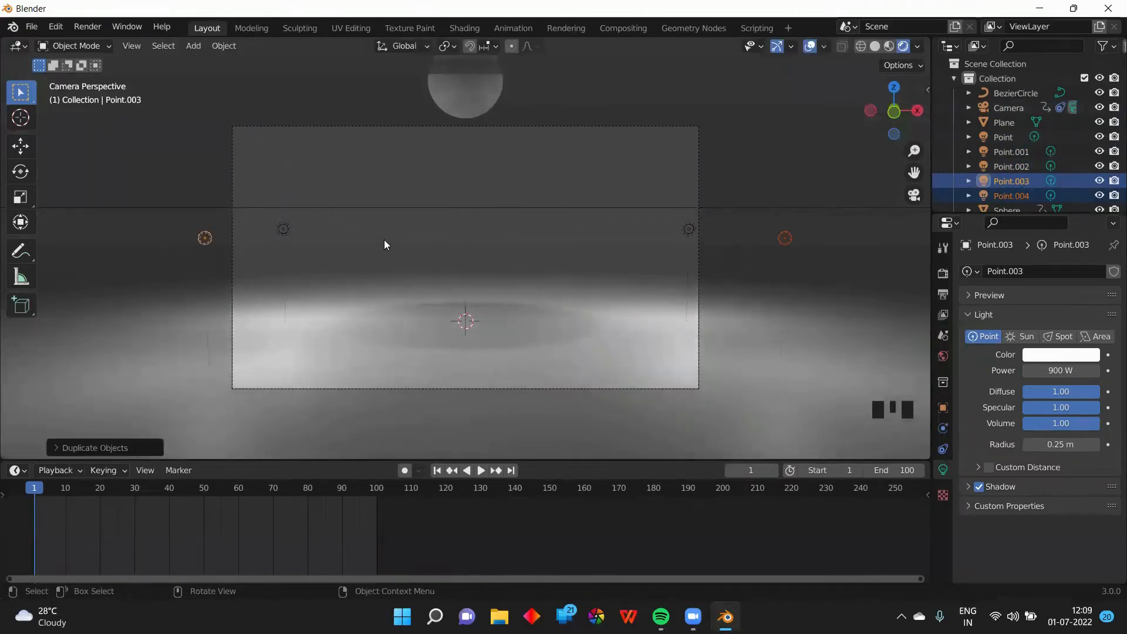
Step: Duplicate the front pair of lights about 19.9 m along Y to behind the sphere, deselect them and check the lighting through the camera
{"action": "key", "text": "KP_0"}
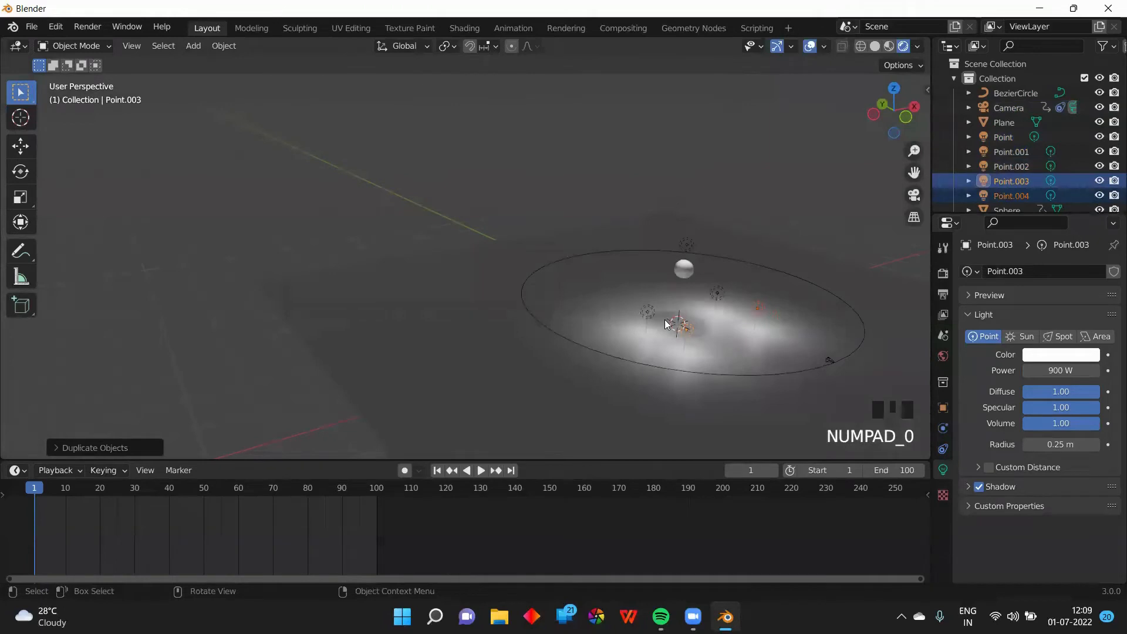
{"action": "key", "text": "shift+d"}
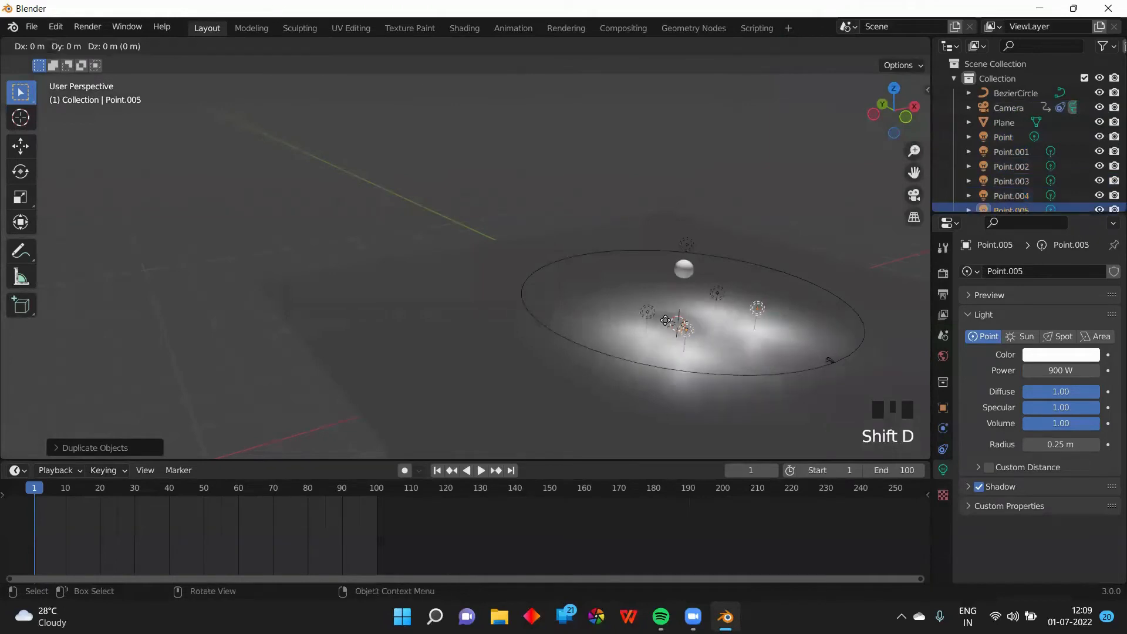
{"action": "key", "text": "y"}
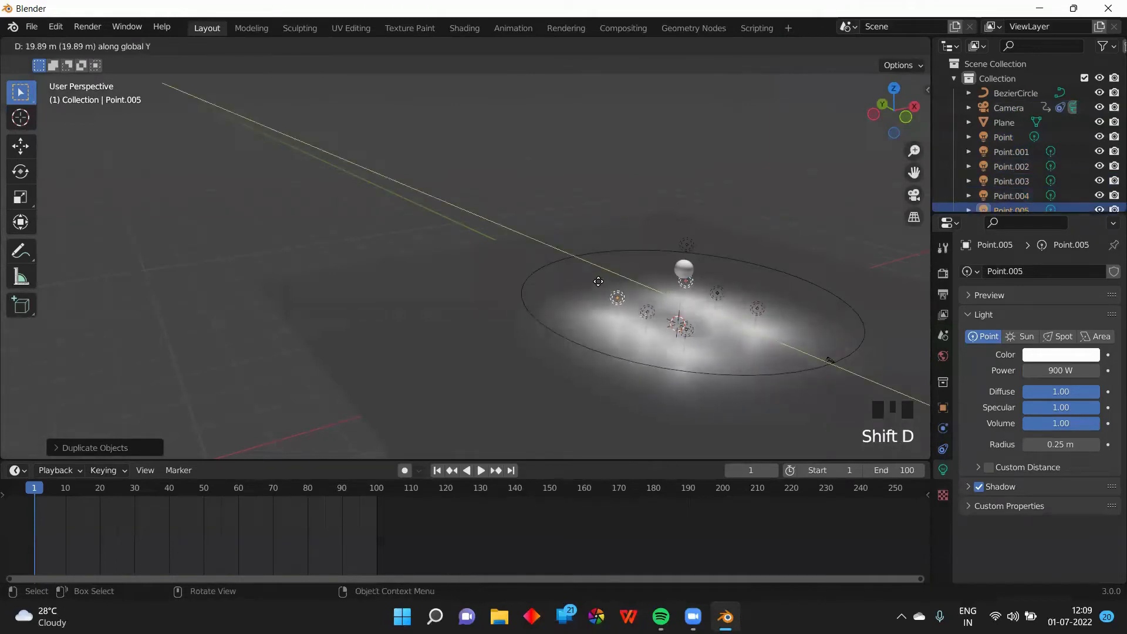
{"action": "left_click", "coordinate": [598, 281]}
{"action": "left_click", "coordinate": [843, 222]}
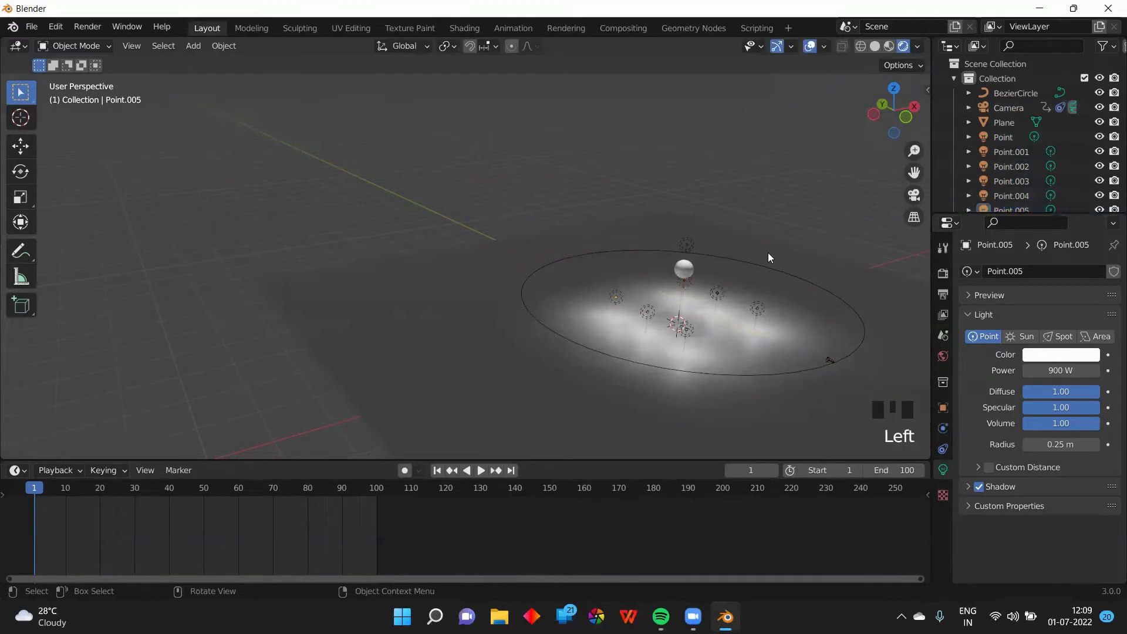
{"action": "key", "text": "KP_0"}
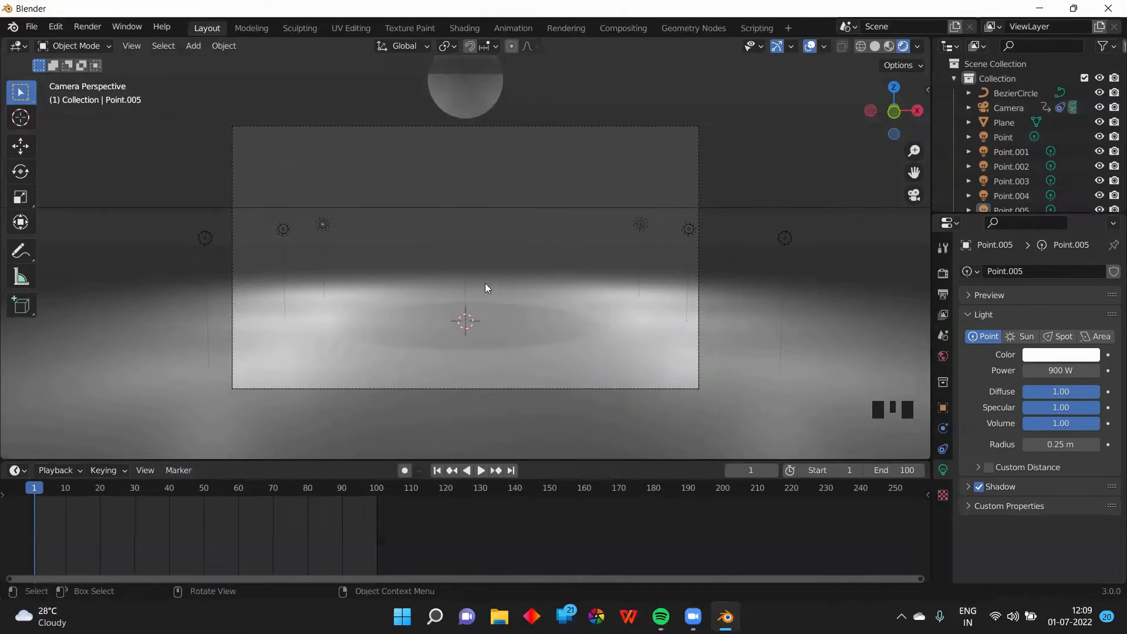
Step: Check the scene in Material Preview shading and set the viewport to Solid shading
{"action": "key", "text": "z"}
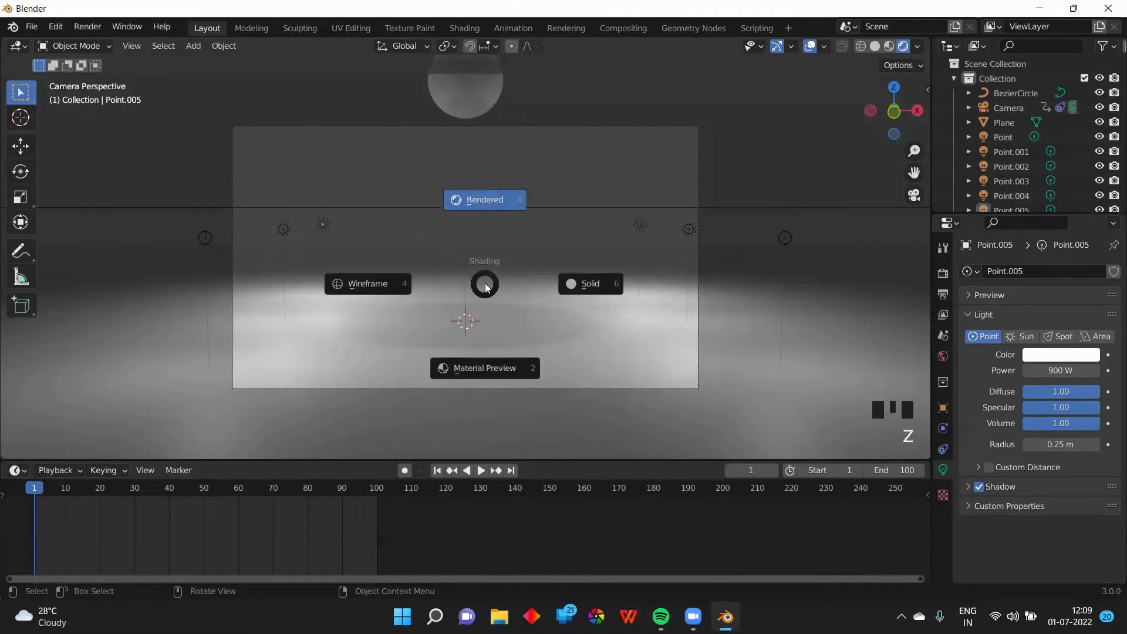
{"action": "left_click", "coordinate": [474, 374]}
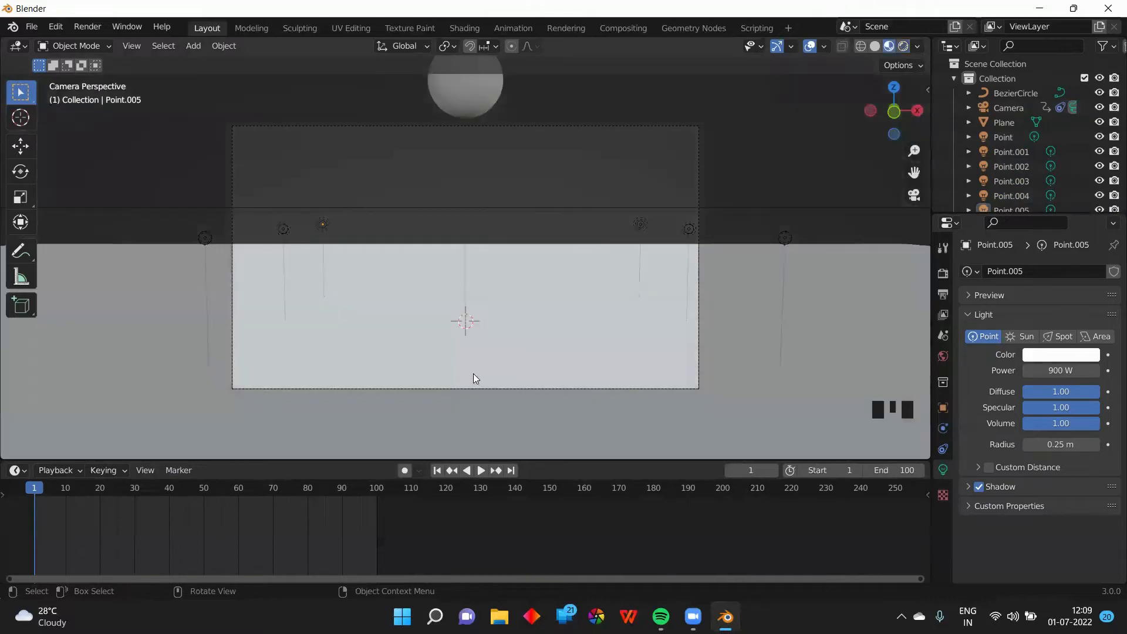
{"action": "key", "text": "z"}
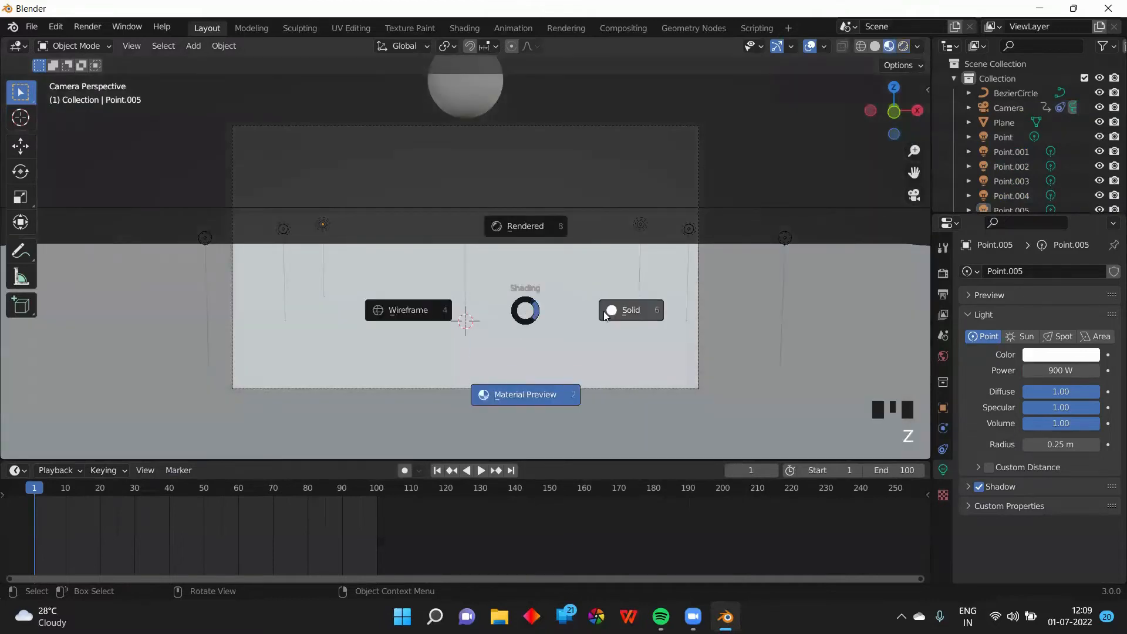
{"action": "left_click", "coordinate": [597, 311]}
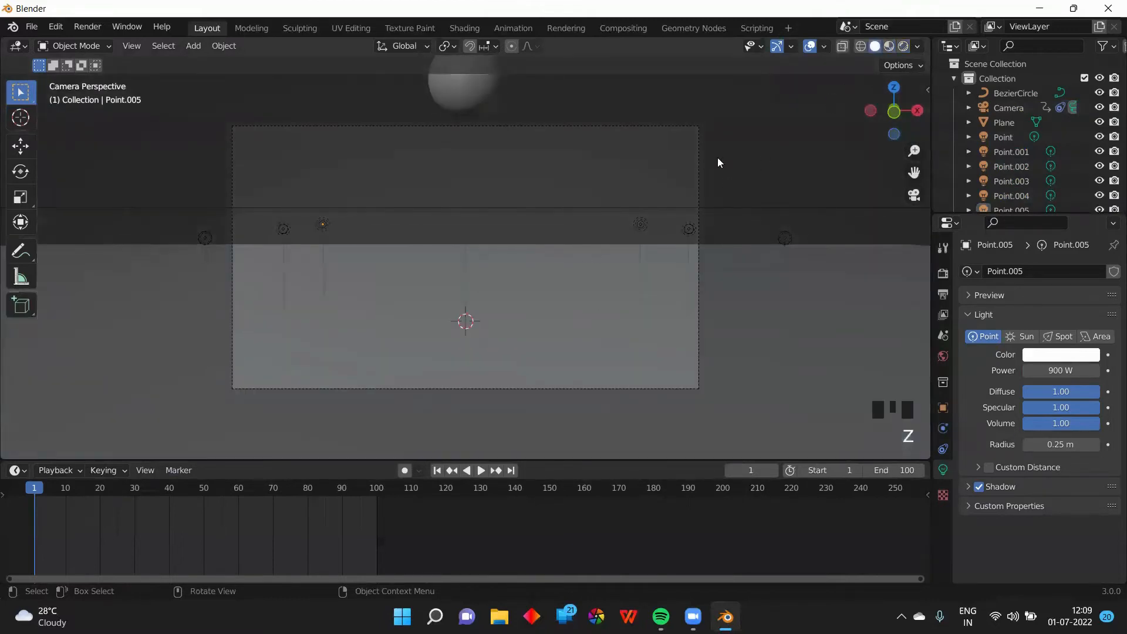
Step: Go to frame 80 and, from the camera view, add a text object at the base of the sphere
{"action": "key", "text": "KP_0"}
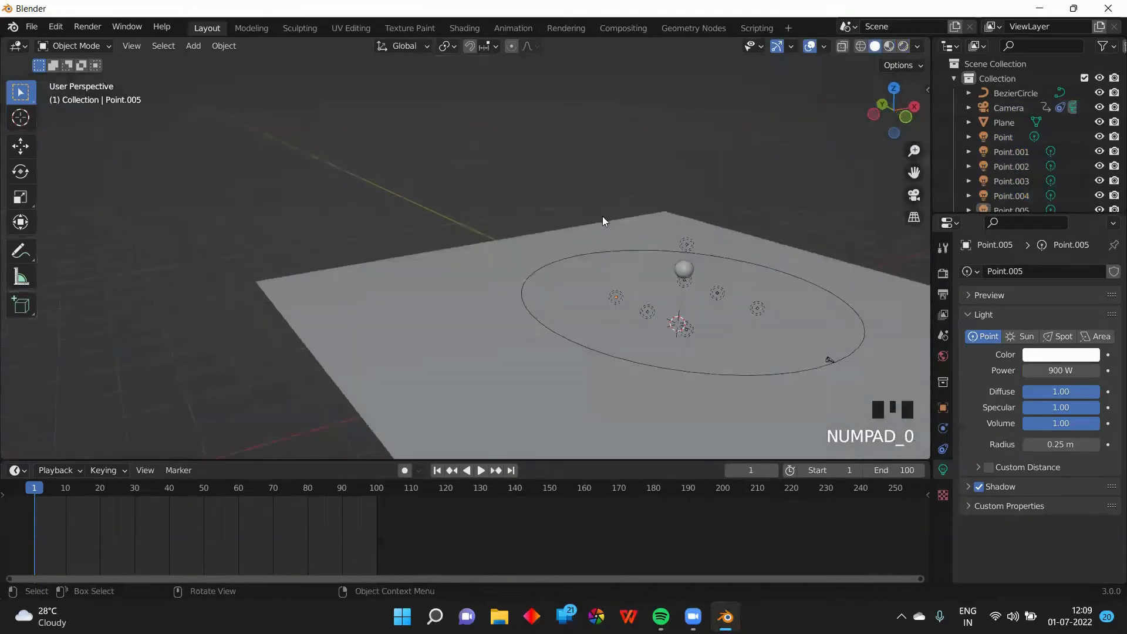
{"action": "left_click", "coordinate": [307, 487]}
{"action": "middle_click_drag", "start_coordinate": [628, 409], "coordinate": [579, 404]}
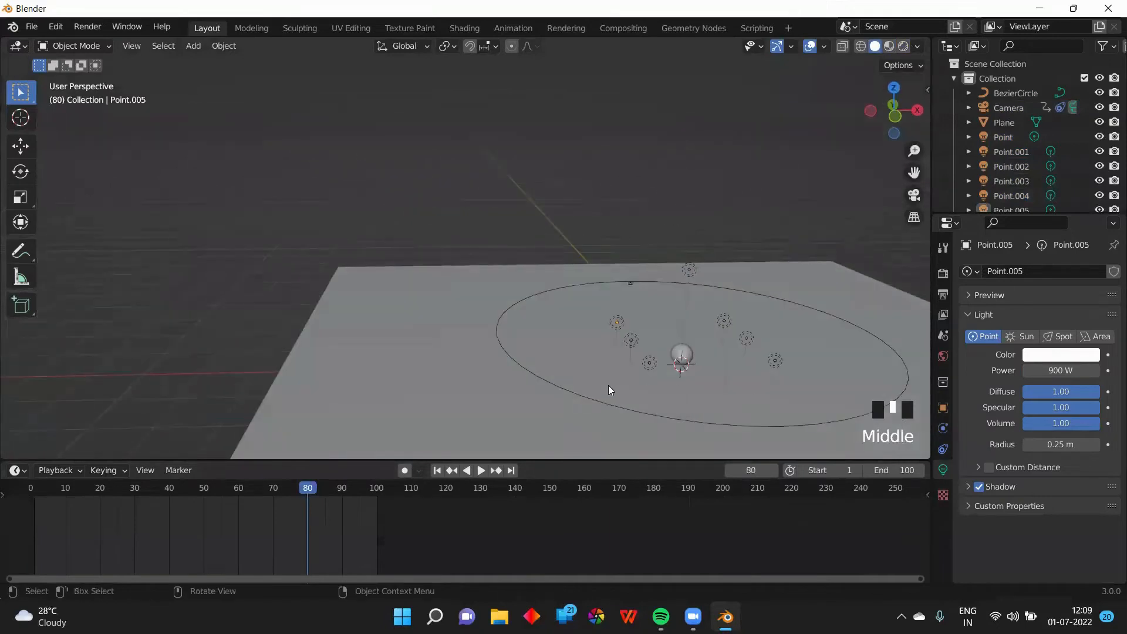
{"action": "key", "text": "KP_0"}
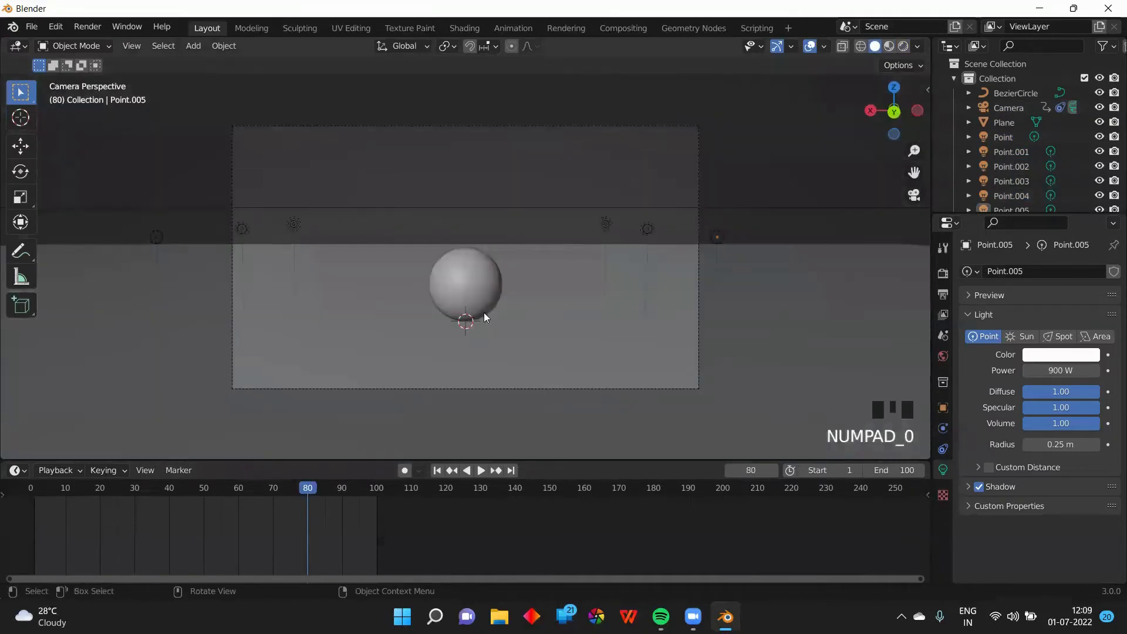
{"action": "key", "text": "shift+a"}
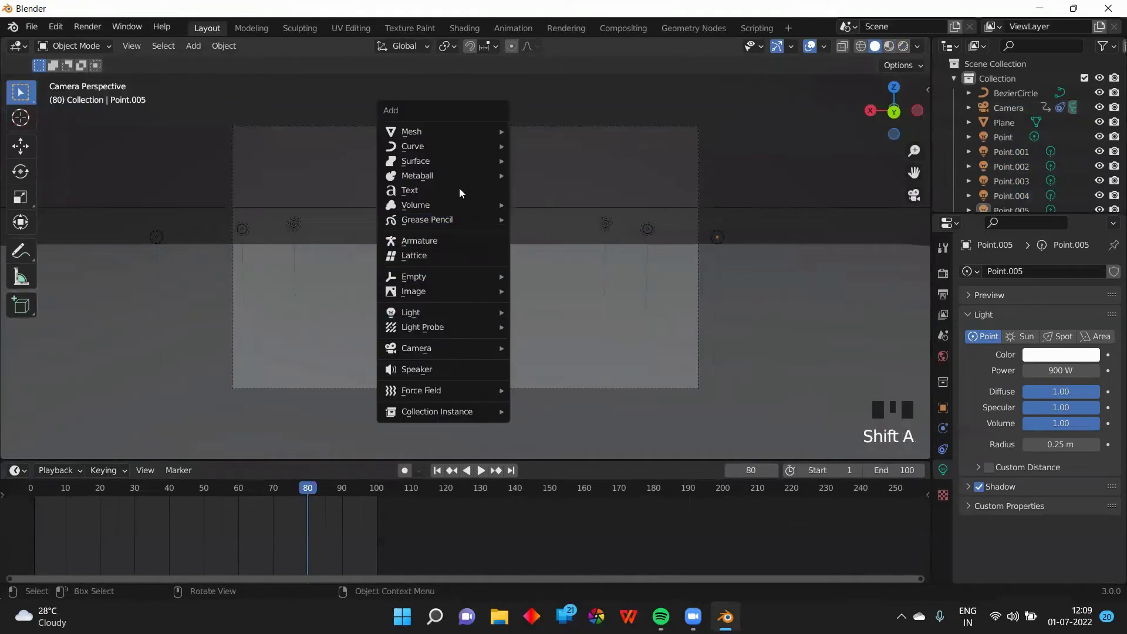
{"action": "left_click", "coordinate": [457, 188]}
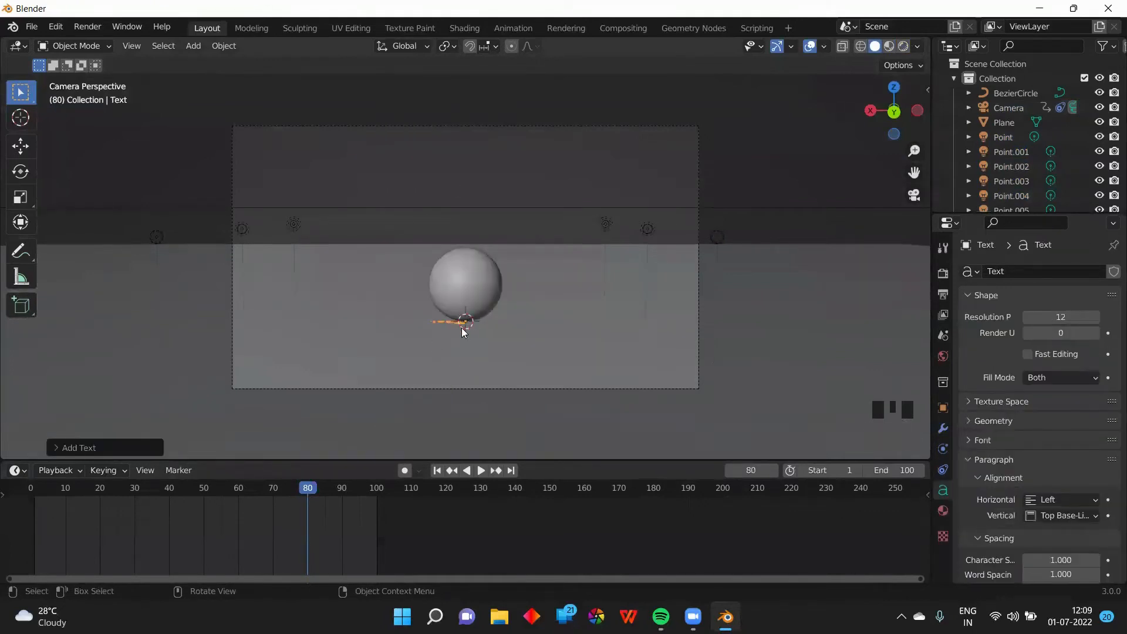
Step: Rotate the text object 90° around the global X axis so it stands upright
{"action": "key", "text": "KP_0"}
{"action": "scroll", "coordinate": [685, 360], "scroll_direction": "down", "scroll_amount": 7}
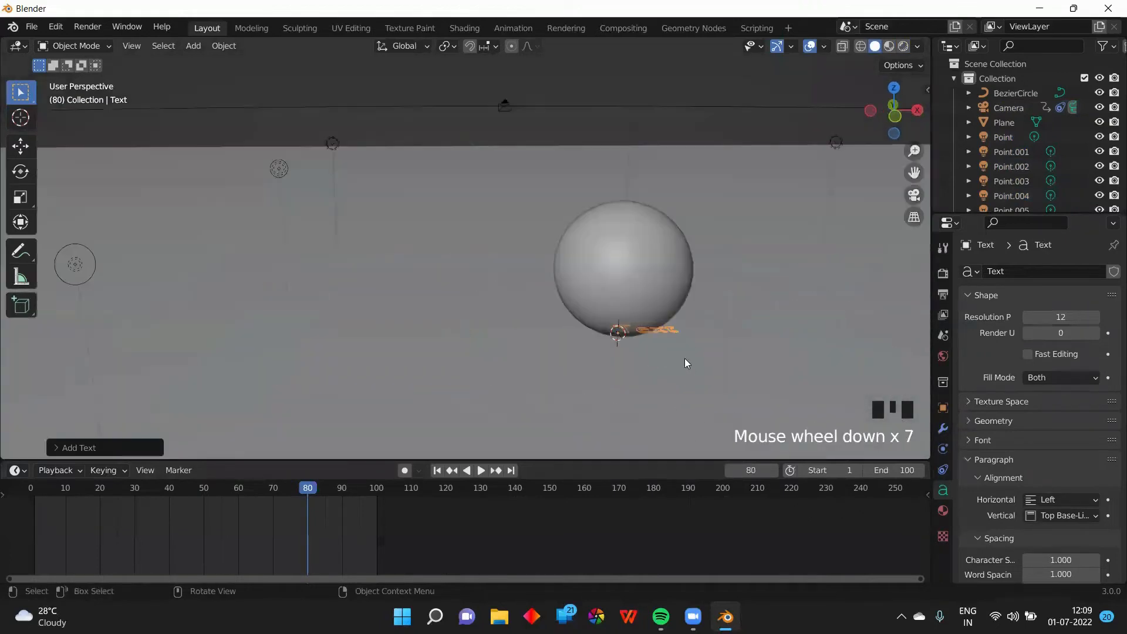
{"action": "middle_click_drag", "start_coordinate": [686, 362], "coordinate": [911, 365]}
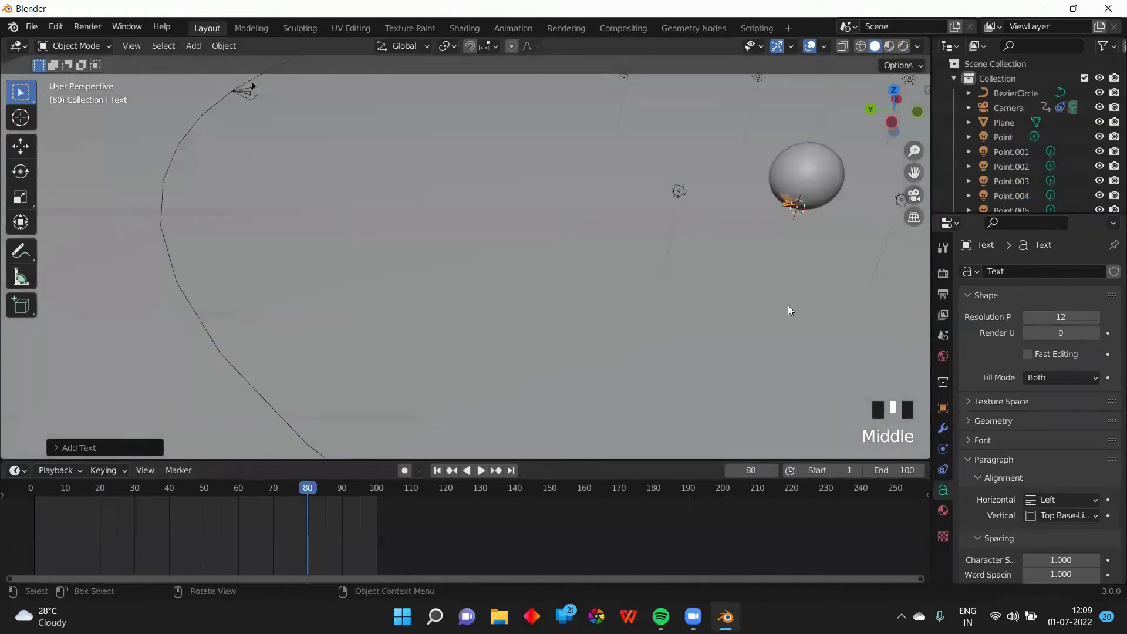
{"action": "middle_click_drag", "start_coordinate": [788, 310], "coordinate": [679, 259]}
{"action": "key", "text": "r"}
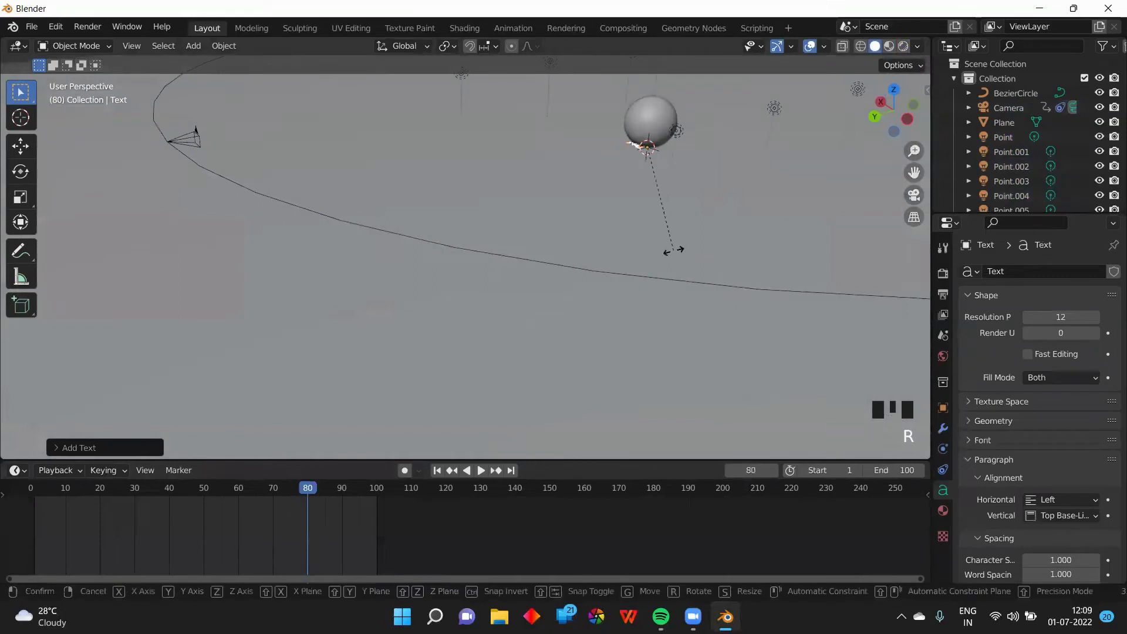
{"action": "key", "text": "x"}
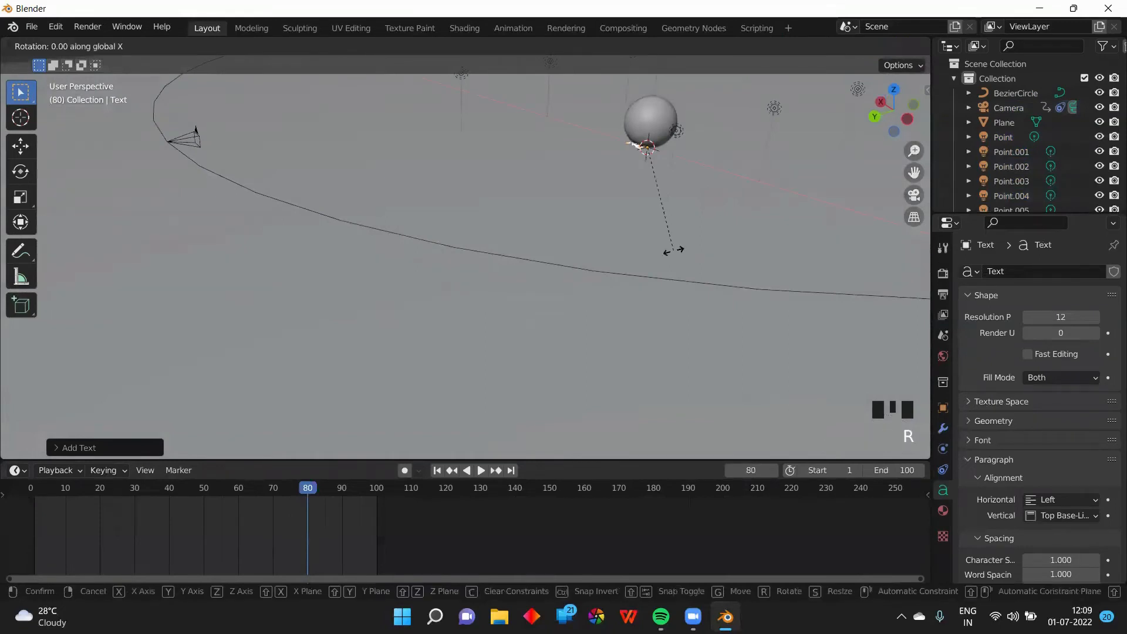
{"action": "type", "text": "90"}
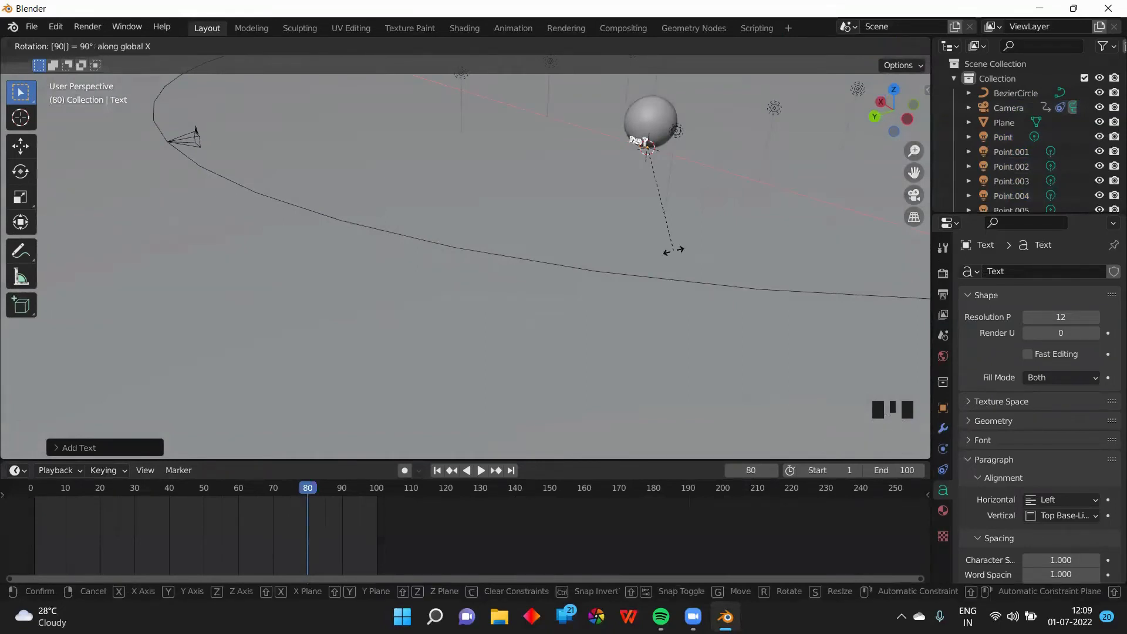
{"action": "key", "text": "Return"}
Step: Rotate the text object 180° around the global Z axis so it reads correctly from the camera
{"action": "key", "text": "KP_0"}
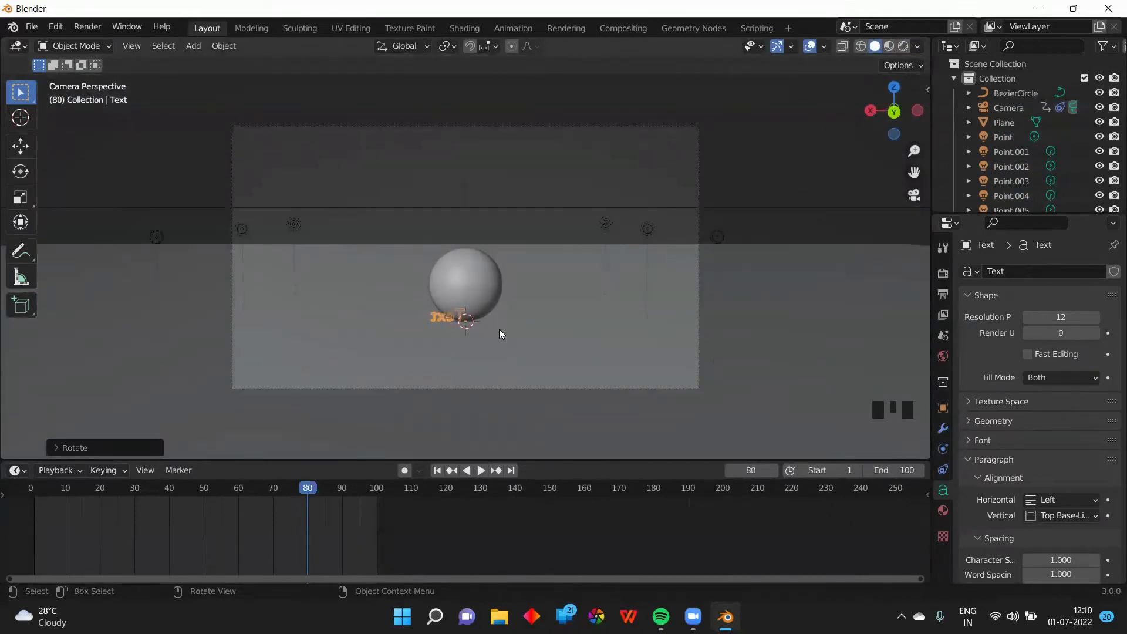
{"action": "key", "text": "r"}
{"action": "type", "text": "z"}
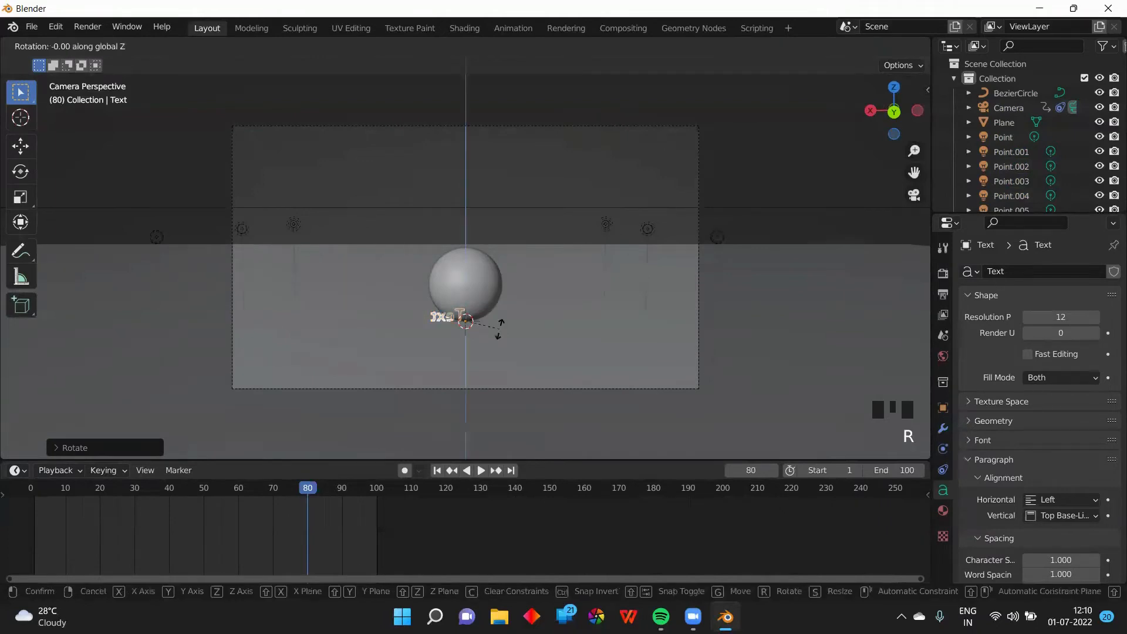
{"action": "type", "text": "180"}
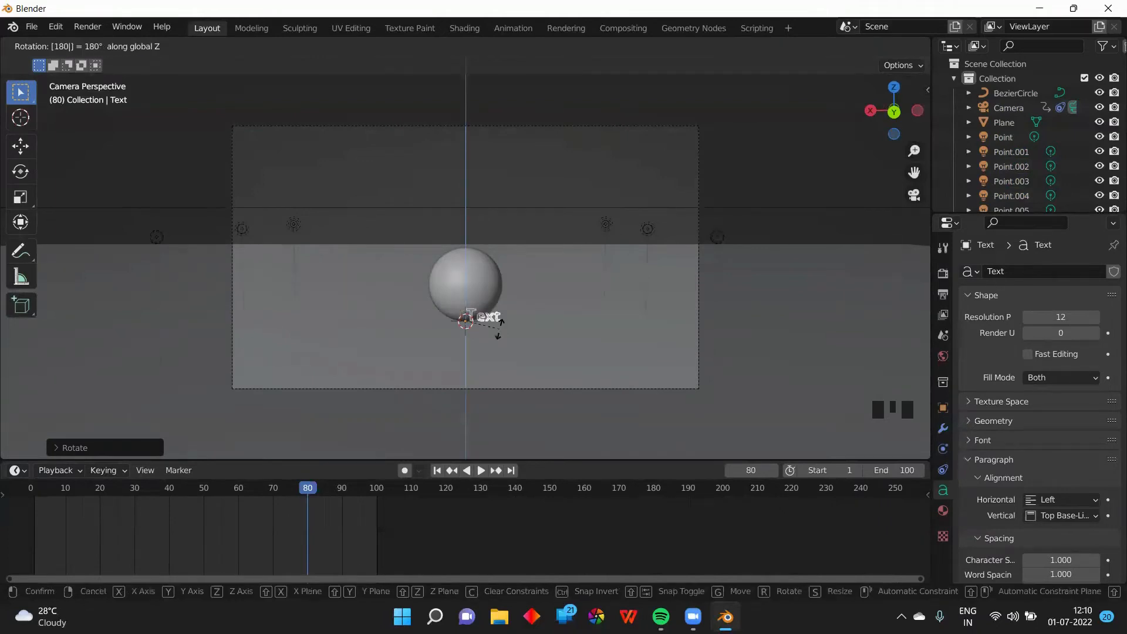
{"action": "key", "text": "Return"}
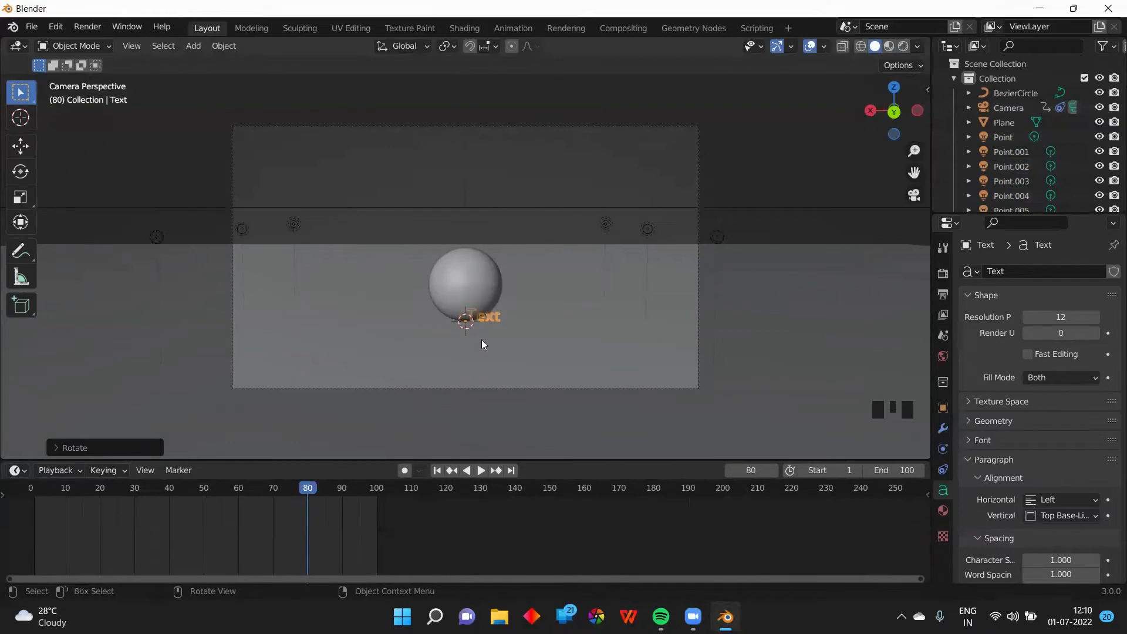
Step: Replace the text object's default wording with "Tech sapphire" and return to Object Mode
{"action": "scroll", "coordinate": [484, 321], "scroll_direction": "down", "scroll_amount": 3}
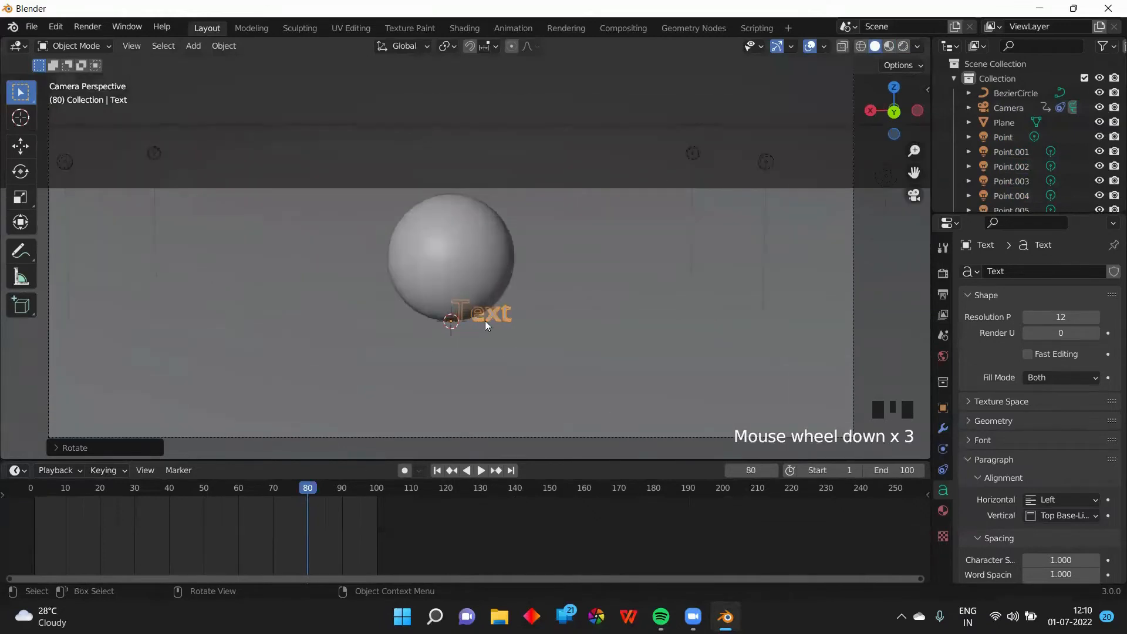
{"action": "scroll", "coordinate": [485, 320], "scroll_direction": "up", "scroll_amount": 3}
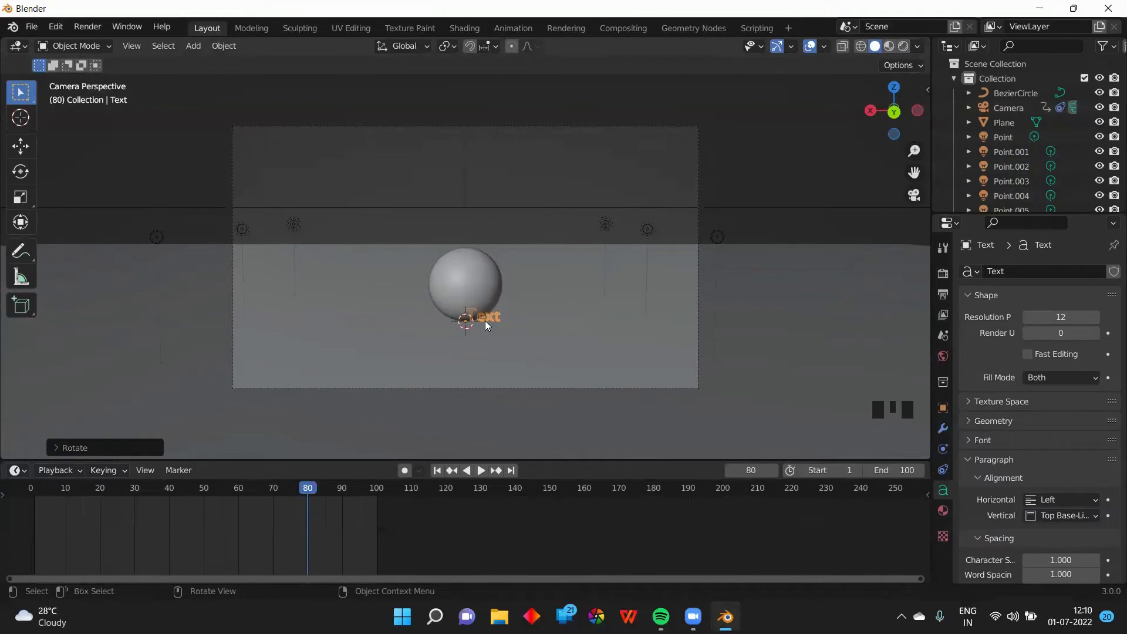
{"action": "key", "text": "Tab"}
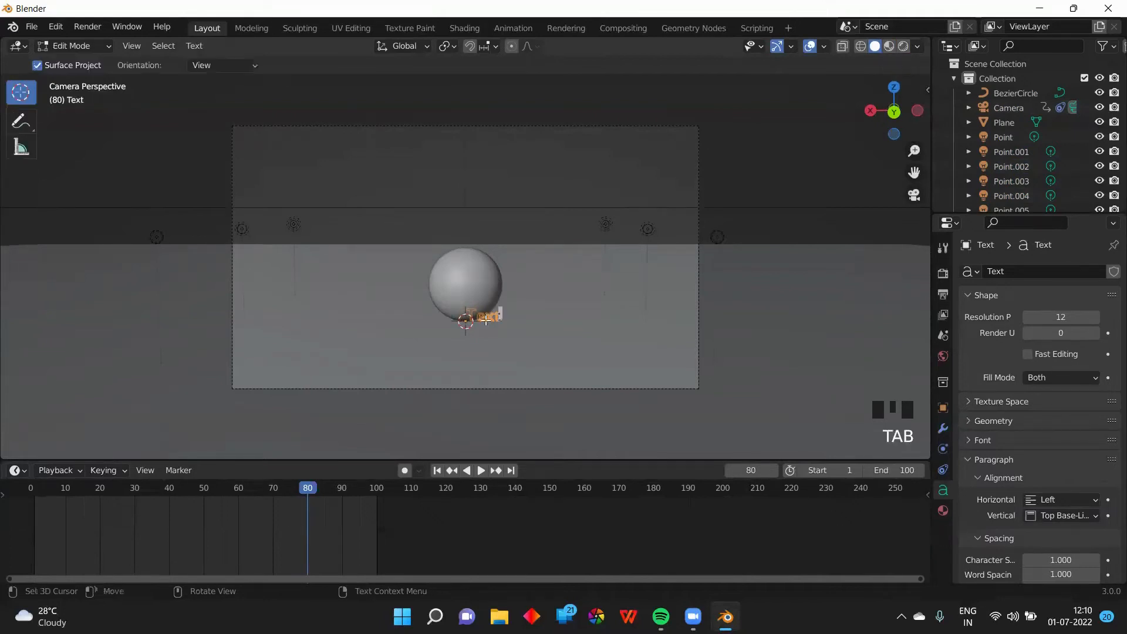
{"action": "key", "text": "BackSpace"}
{"action": "key", "text": "BackSpace"}
{"action": "key", "text": "BackSpace"}
{"action": "key", "text": "BackSpace"}
{"action": "key", "text": "BackSpace"}
{"action": "key", "text": "BackSpace"}
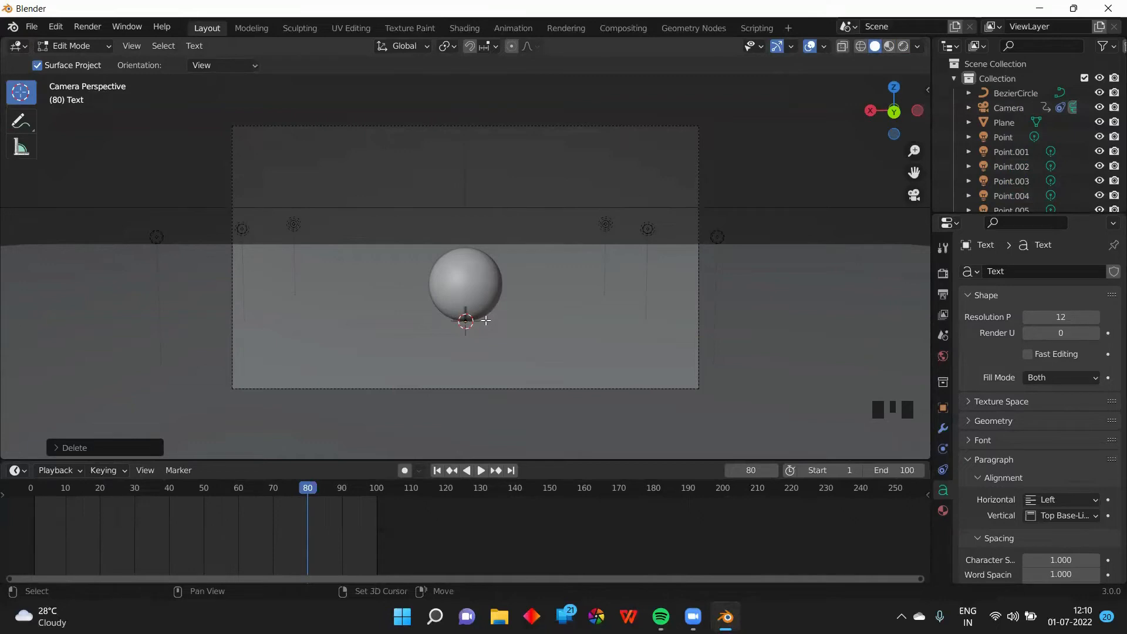
{"action": "type", "text": "Tech sa"}
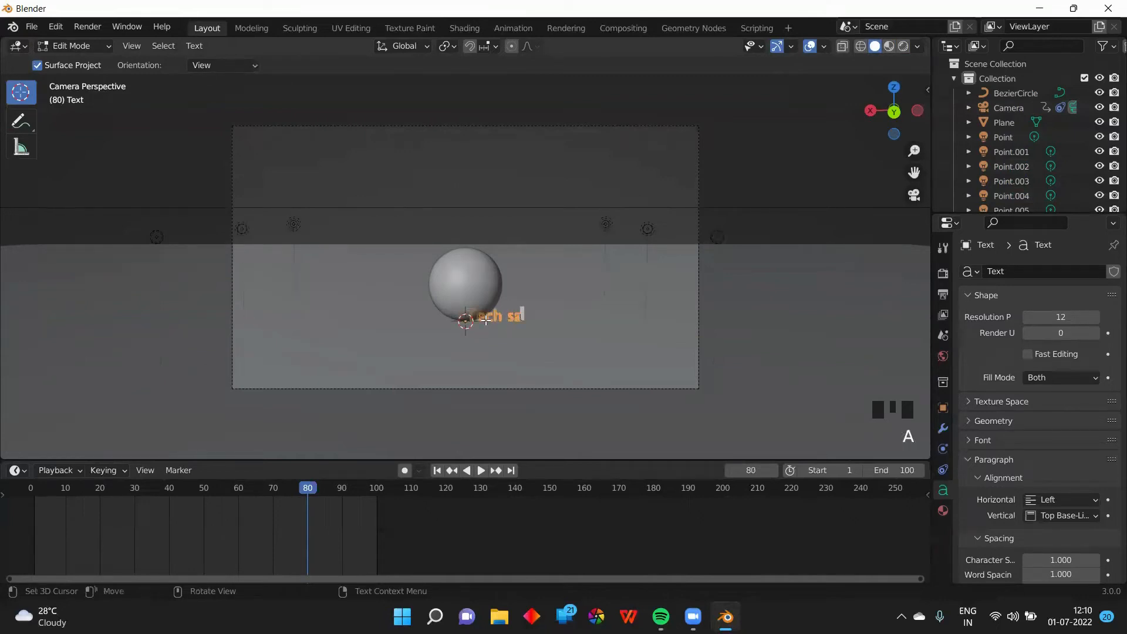
{"action": "type", "text": "pphire"}
{"action": "key", "text": "Tab"}
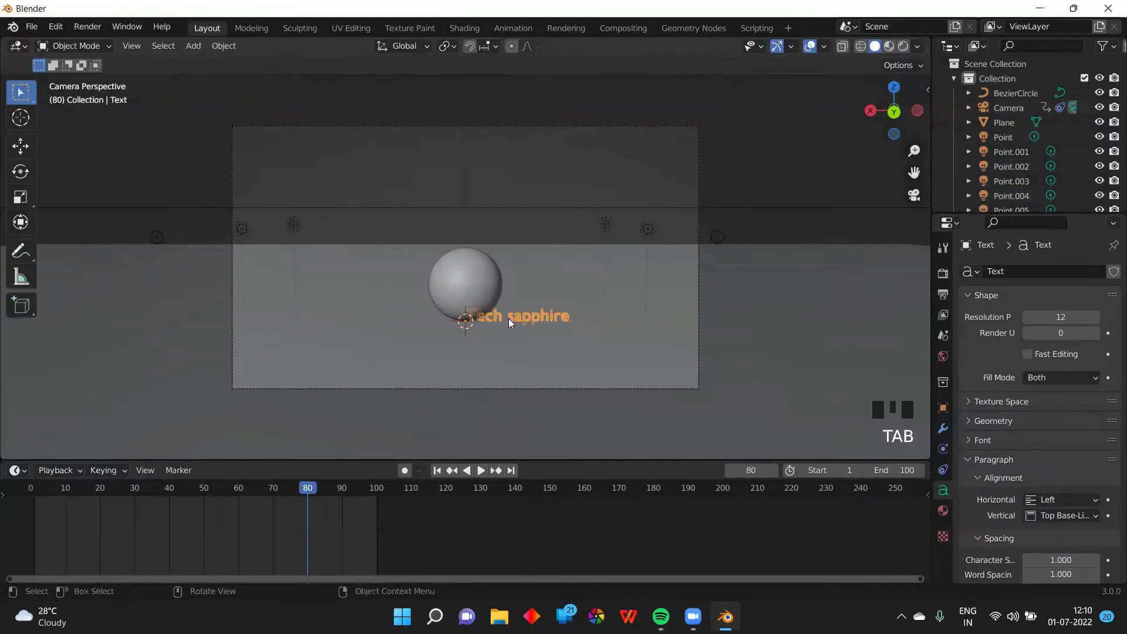
Step: Give the "Tech sapphire" text thickness by setting its geometry Extrude value to 0.04 m
{"action": "key", "text": "KP_0"}
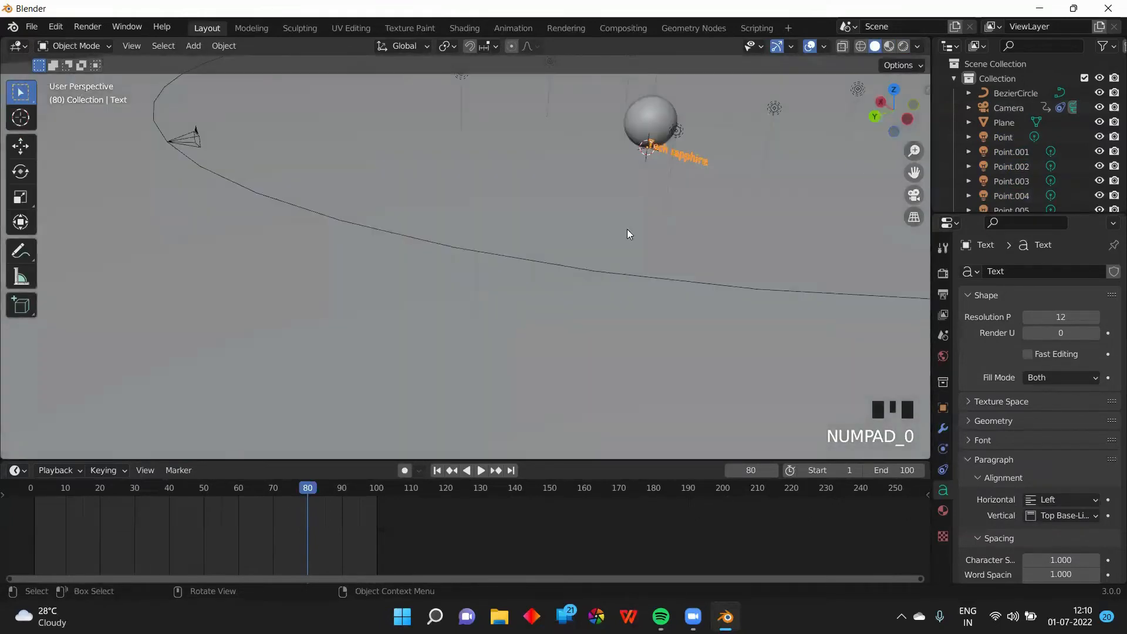
{"action": "scroll", "coordinate": [698, 185], "scroll_direction": "down", "scroll_amount": 1}
{"action": "scroll", "coordinate": [727, 104], "scroll_direction": "down", "scroll_amount": 7}
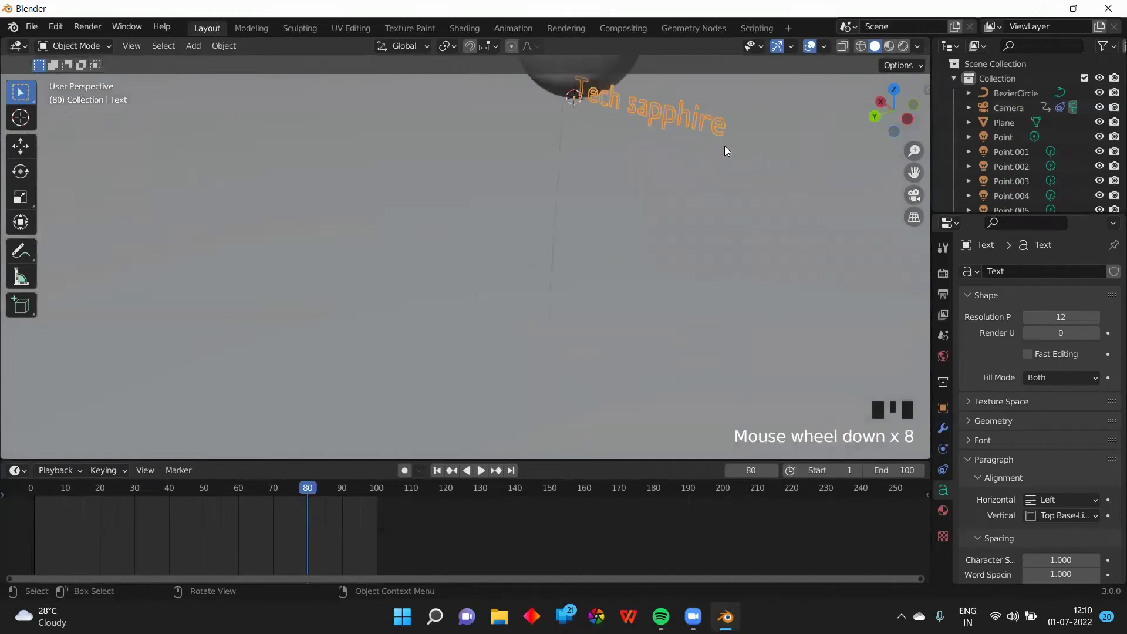
{"action": "key", "text": "KP_Decimal"}
{"action": "middle_click_drag", "start_coordinate": [575, 281], "coordinate": [554, 257]}
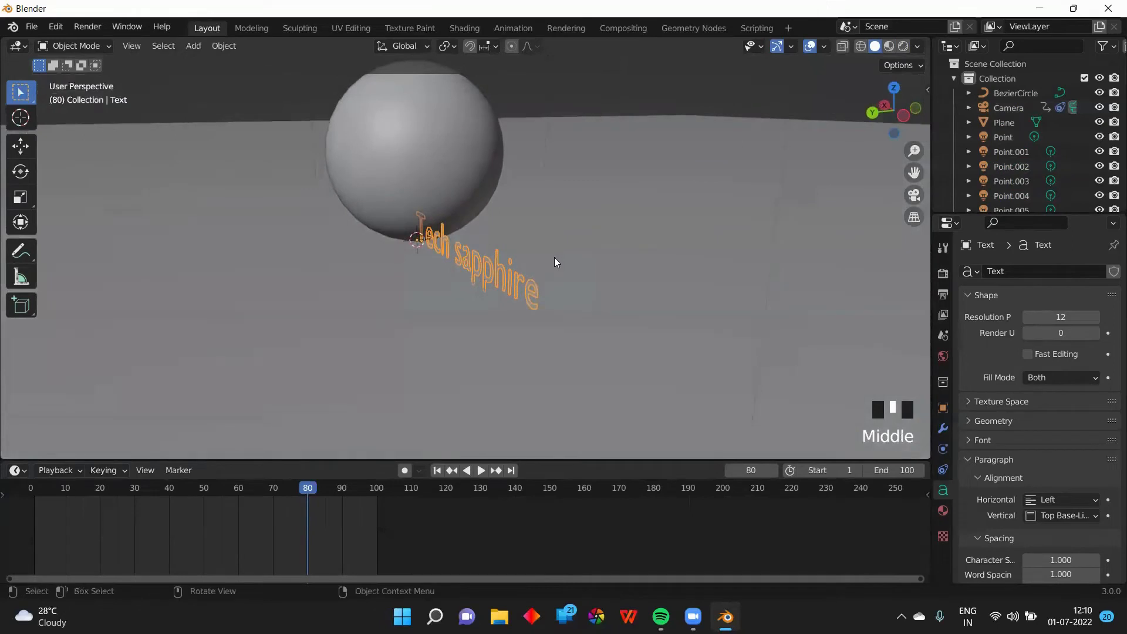
{"action": "middle_click_drag", "start_coordinate": [543, 295], "coordinate": [588, 300]}
{"action": "scroll", "coordinate": [584, 296], "scroll_direction": "up", "scroll_amount": 3}
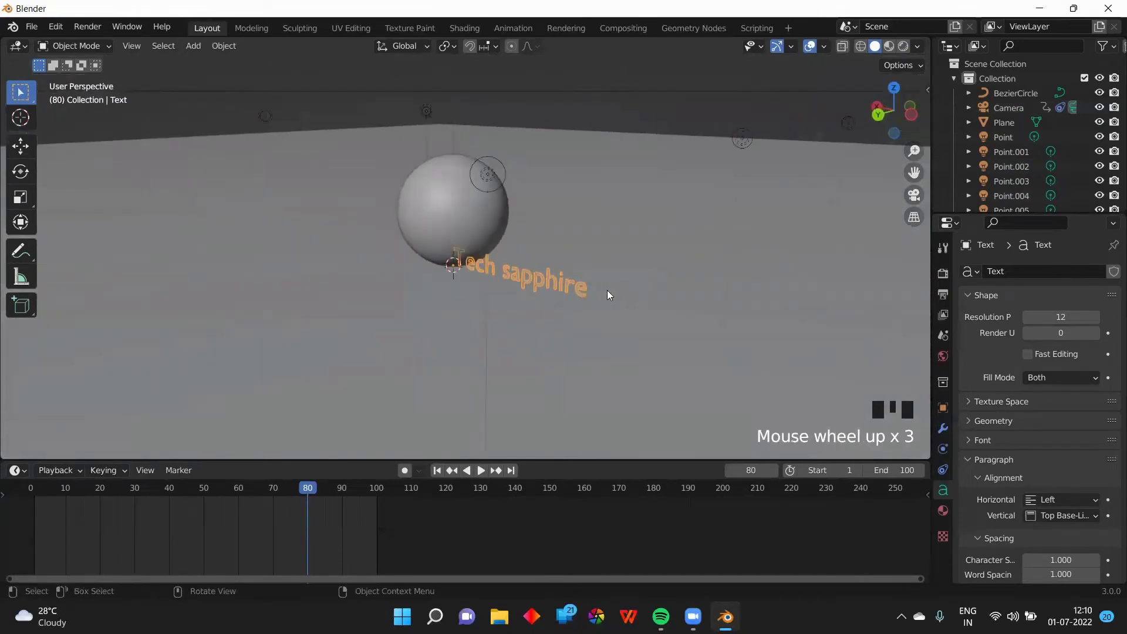
{"action": "scroll", "coordinate": [519, 287], "scroll_direction": "down", "scroll_amount": 4}
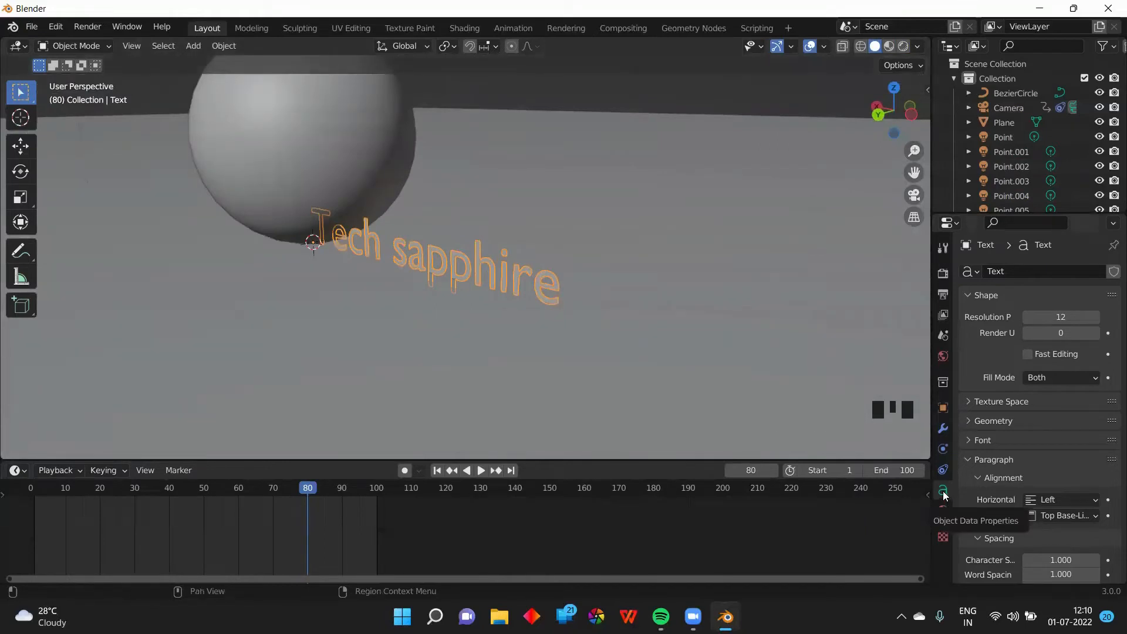
{"action": "left_click", "coordinate": [971, 420]}
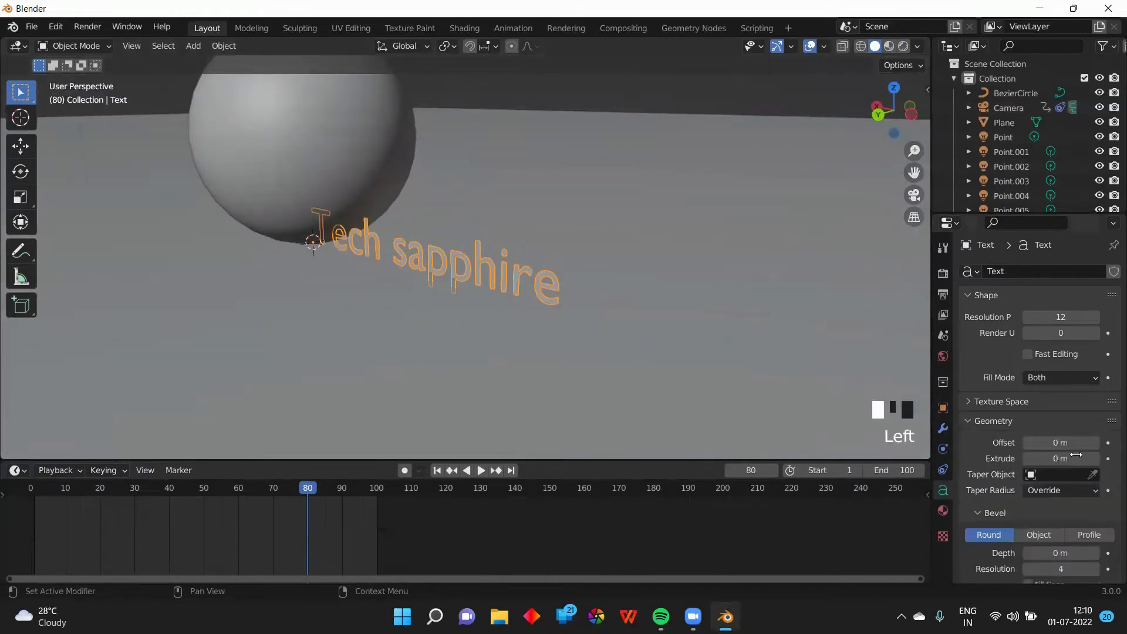
{"action": "left_click", "coordinate": [1095, 463]}
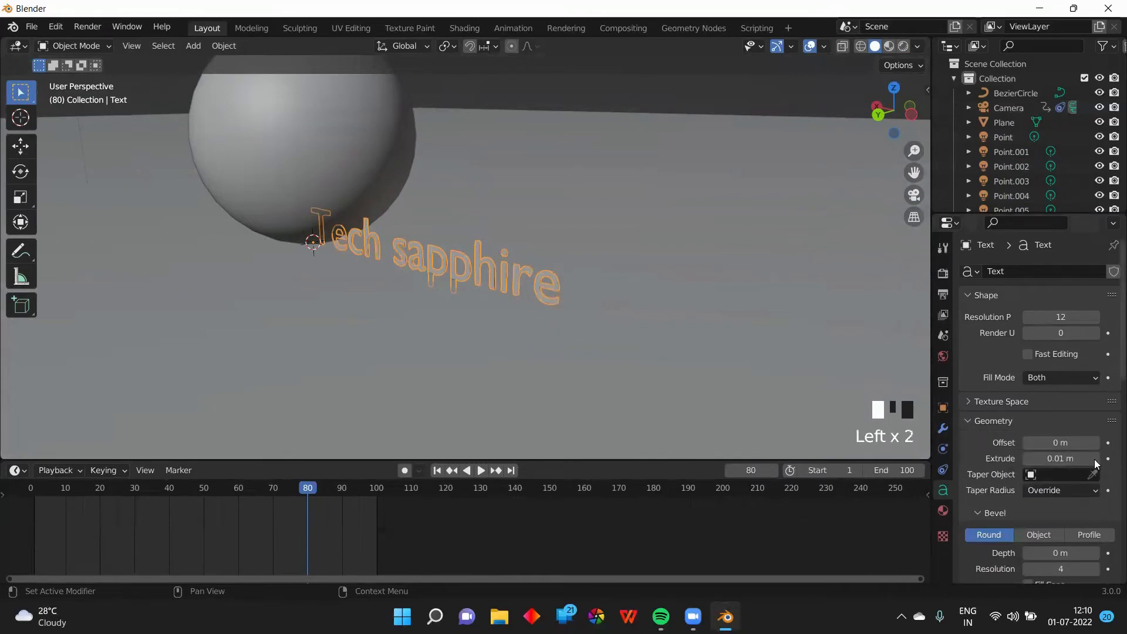
{"action": "left_click", "coordinate": [1095, 462]}
{"action": "left_click", "coordinate": [1095, 463]}
{"action": "left_click", "coordinate": [1096, 463]}
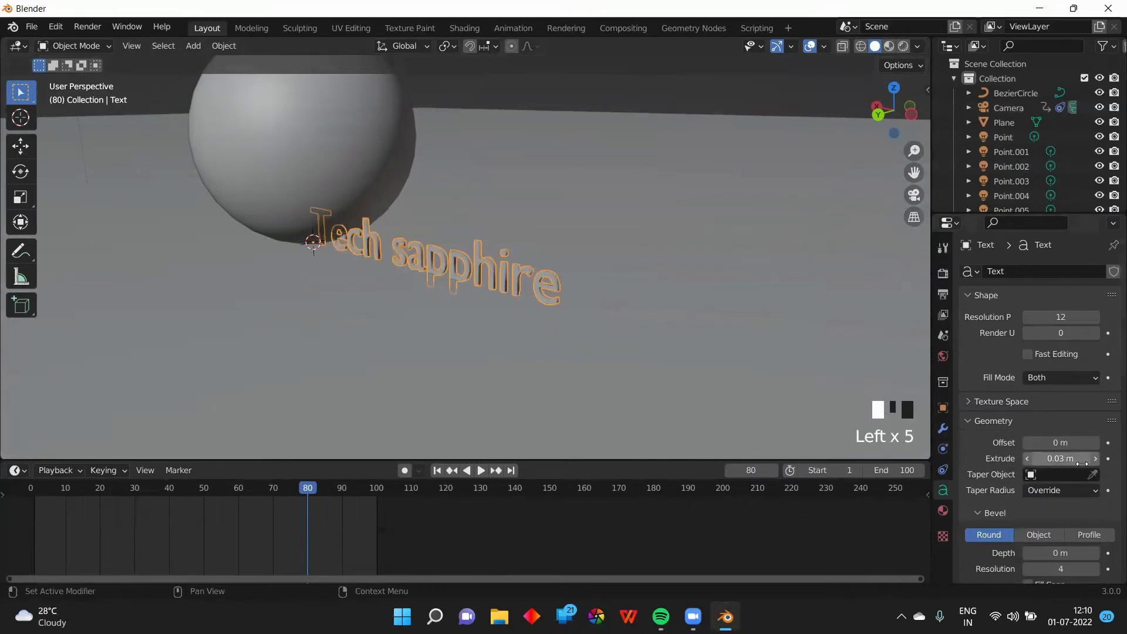
{"action": "left_click", "coordinate": [1095, 459]}
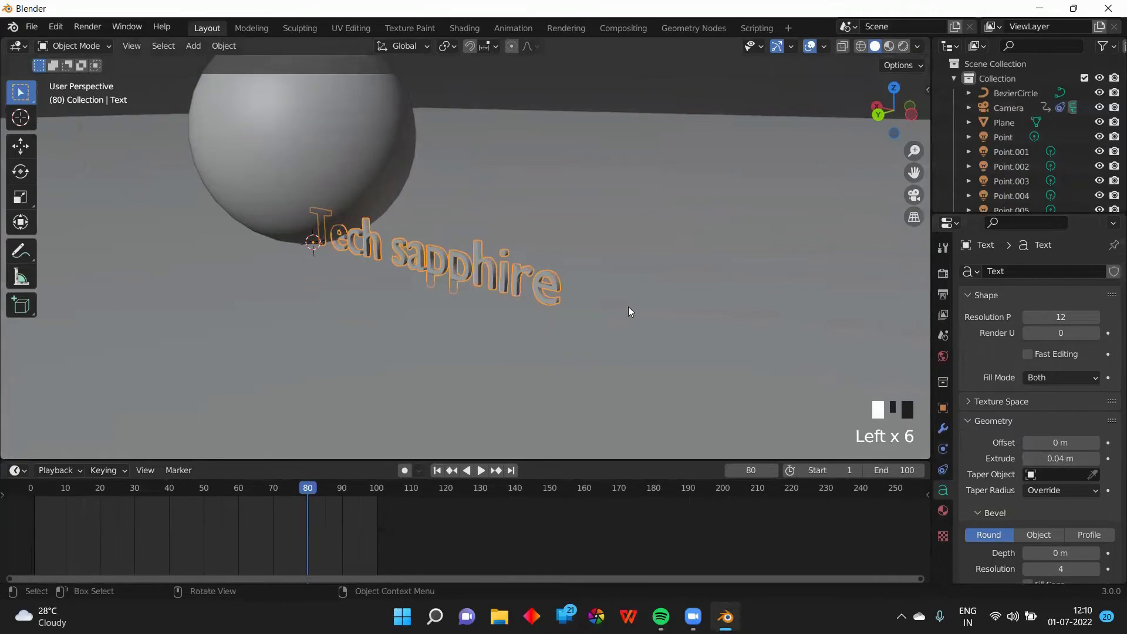
{"action": "scroll", "coordinate": [628, 311], "scroll_direction": "up", "scroll_amount": 9}
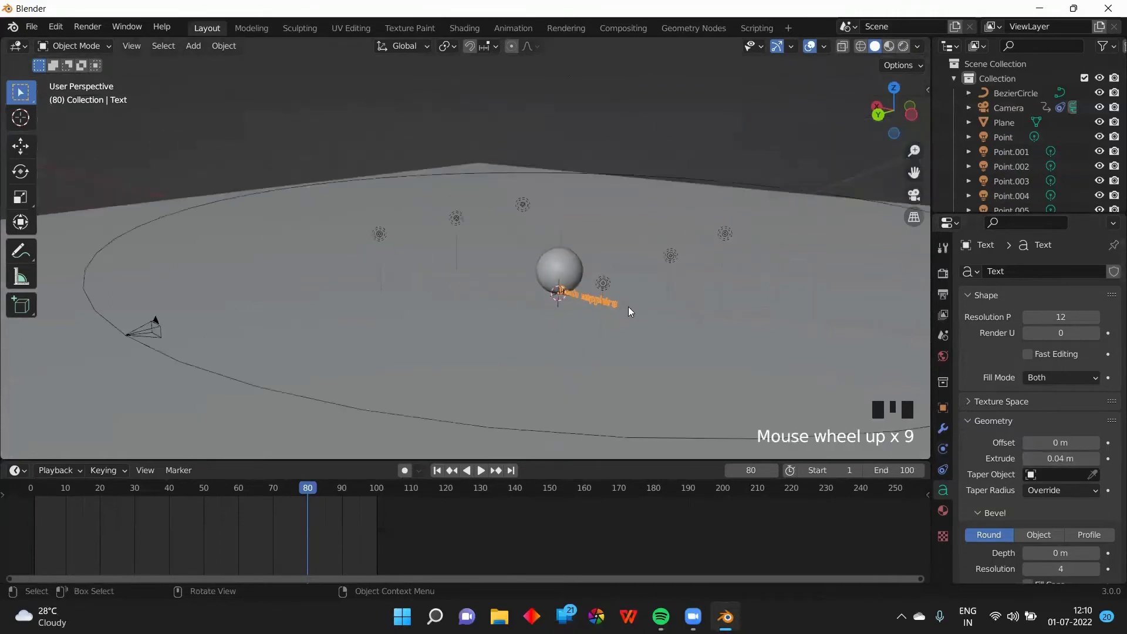
{"action": "middle_click_drag", "start_coordinate": [628, 306], "coordinate": [703, 307]}
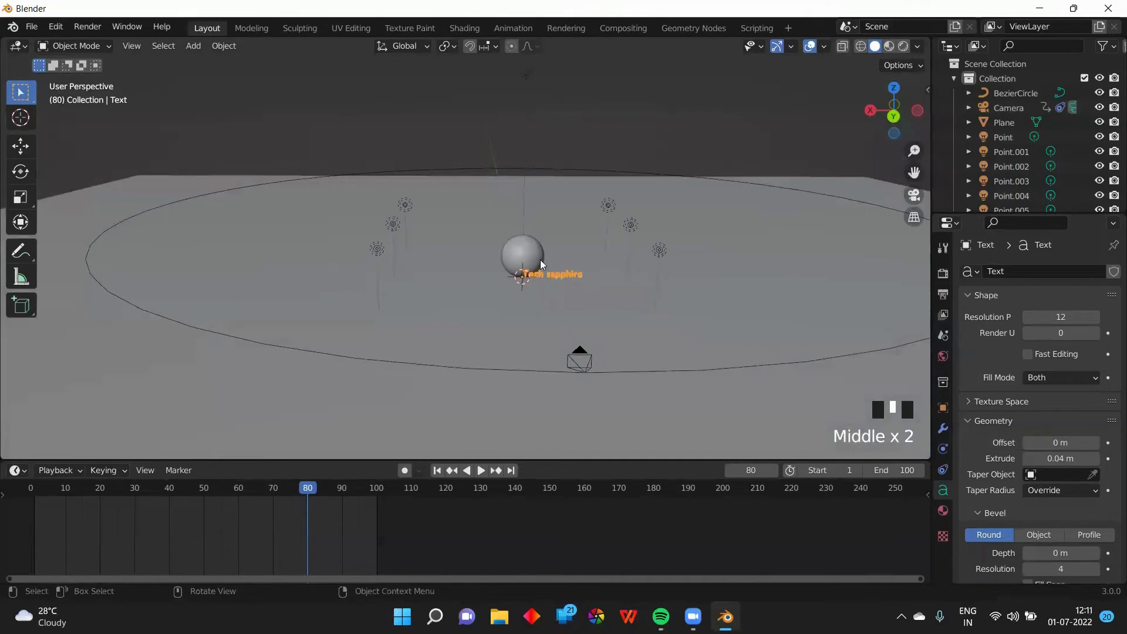
Step: Scale the "Tech sapphire" text down to fit within the sphere's width and move it up in front of the sphere's middle
{"action": "key", "text": "s"}
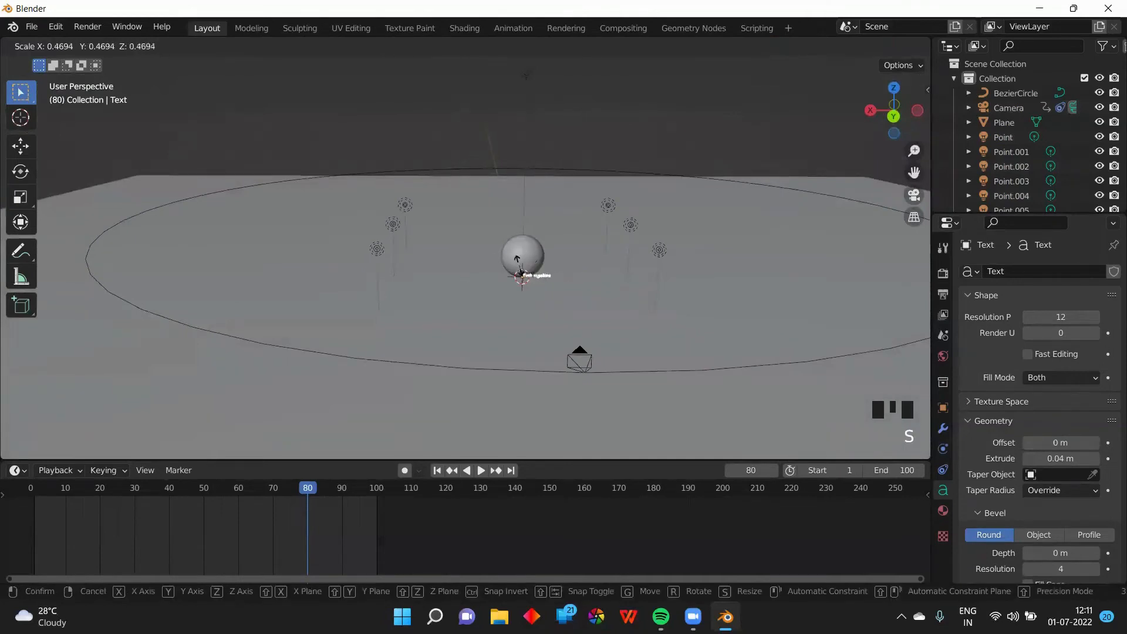
{"action": "left_click", "coordinate": [519, 265]}
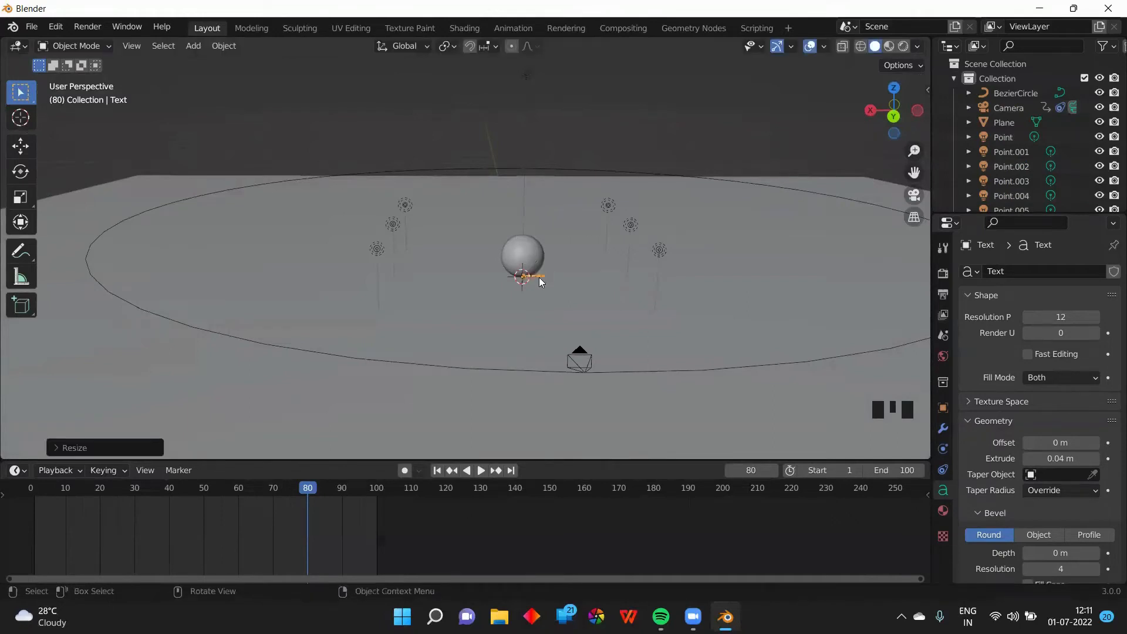
{"action": "scroll", "coordinate": [540, 277], "scroll_direction": "down", "scroll_amount": 12}
{"action": "middle_click_drag", "start_coordinate": [544, 276], "coordinate": [501, 292]}
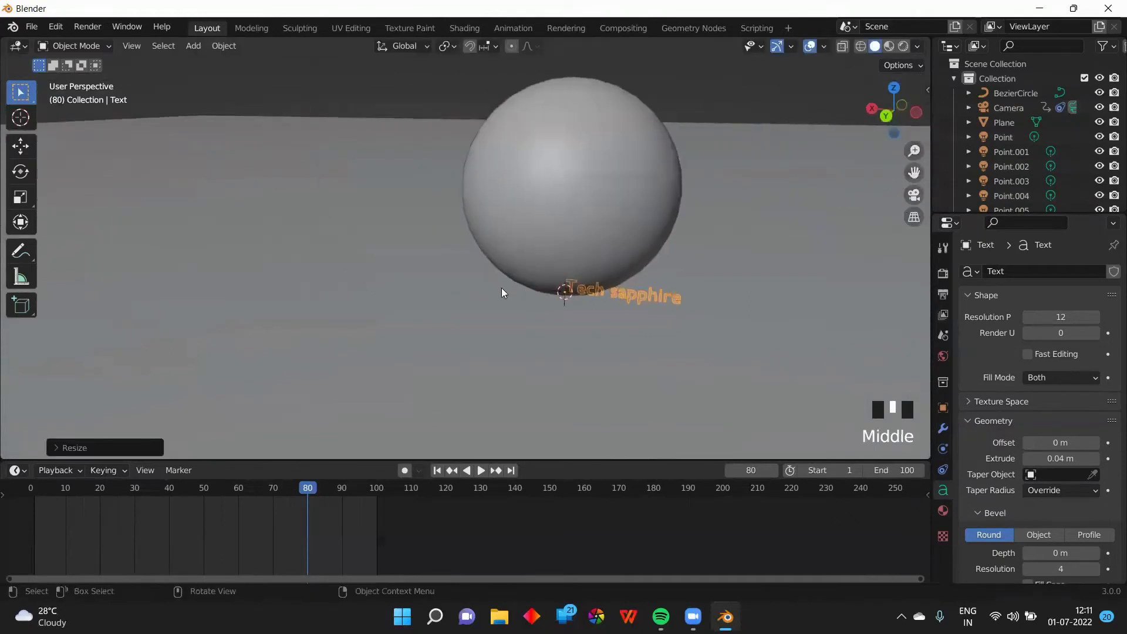
{"action": "left_click", "coordinate": [22, 151]}
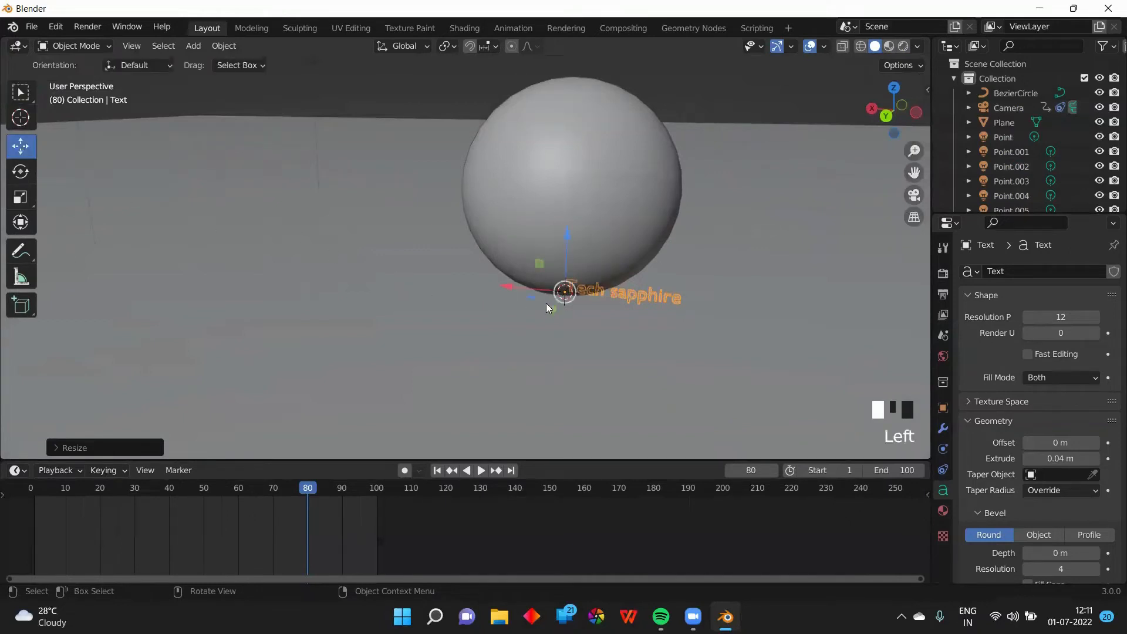
{"action": "left_click_drag", "start_coordinate": [550, 307], "coordinate": [538, 322]}
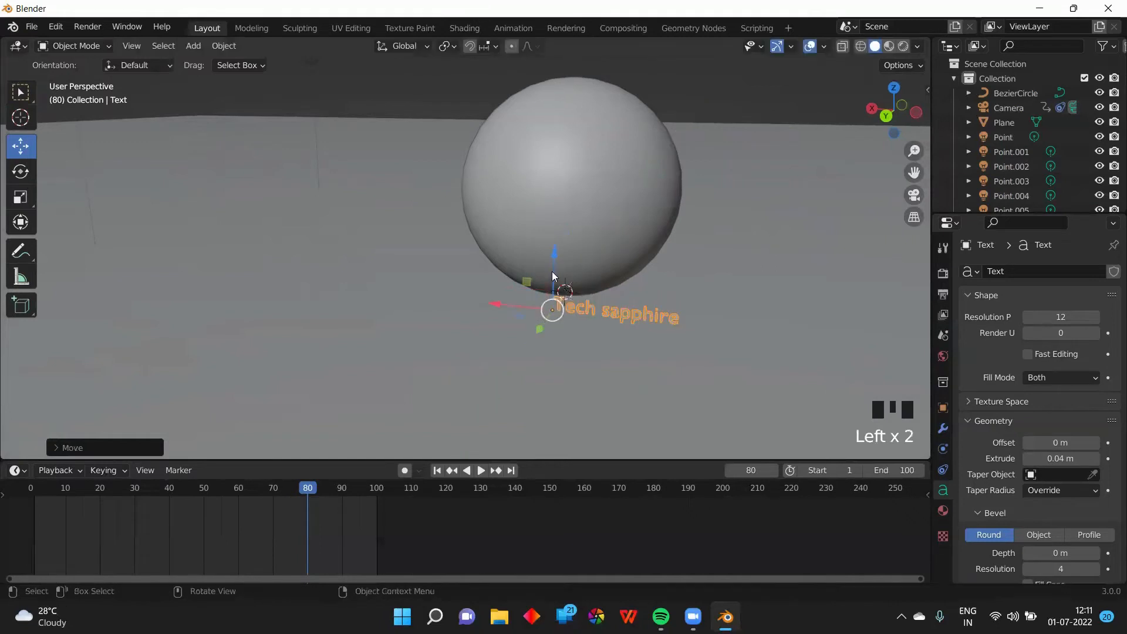
{"action": "left_click_drag", "start_coordinate": [552, 276], "coordinate": [465, 203]}
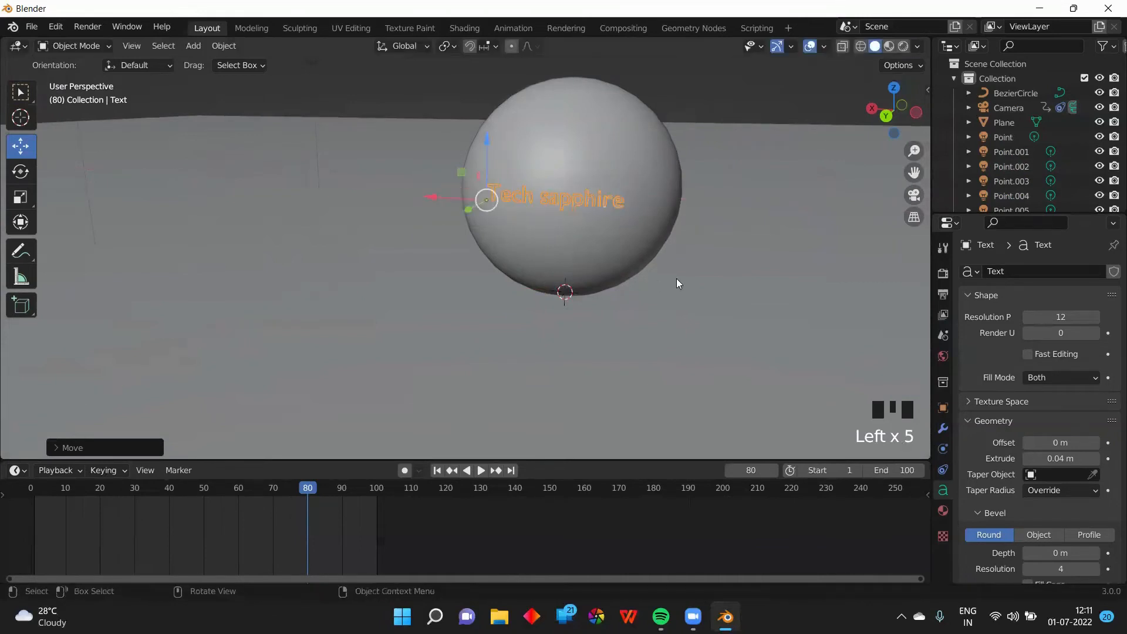
Step: Shift the text along the global Y axis so it sits right against the sphere's front surface
{"action": "middle_click_drag", "start_coordinate": [676, 281], "coordinate": [611, 282]}
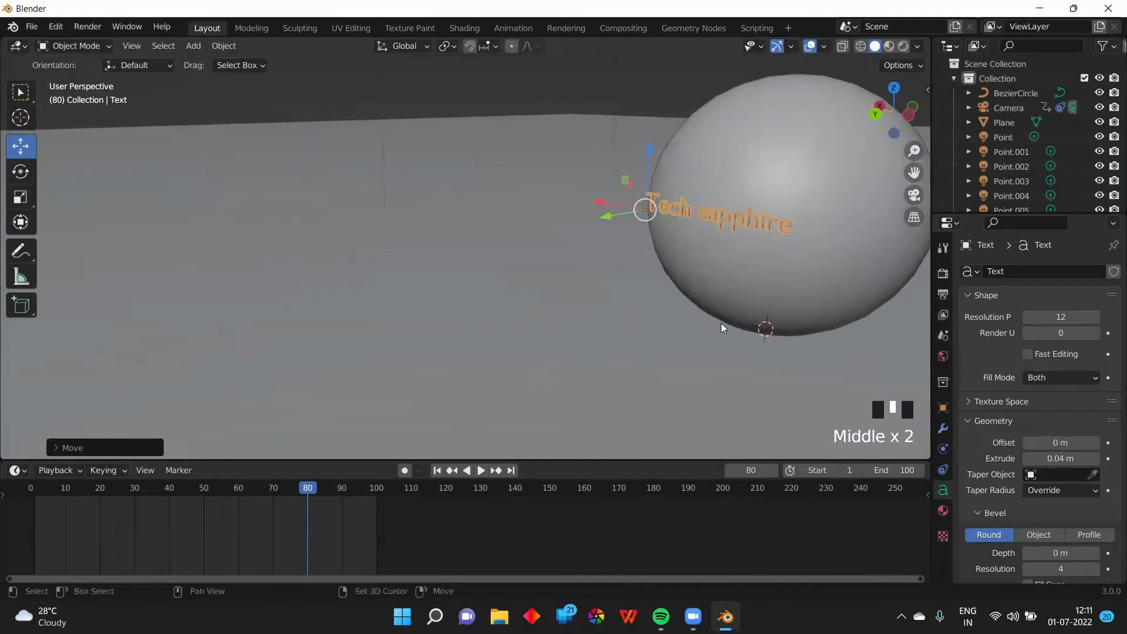
{"action": "middle_click_drag", "start_coordinate": [720, 323], "coordinate": [375, 315], "text": "shift"}
{"action": "middle_click_drag", "start_coordinate": [623, 306], "coordinate": [541, 252]}
{"action": "left_click_drag", "start_coordinate": [573, 205], "coordinate": [584, 206]}
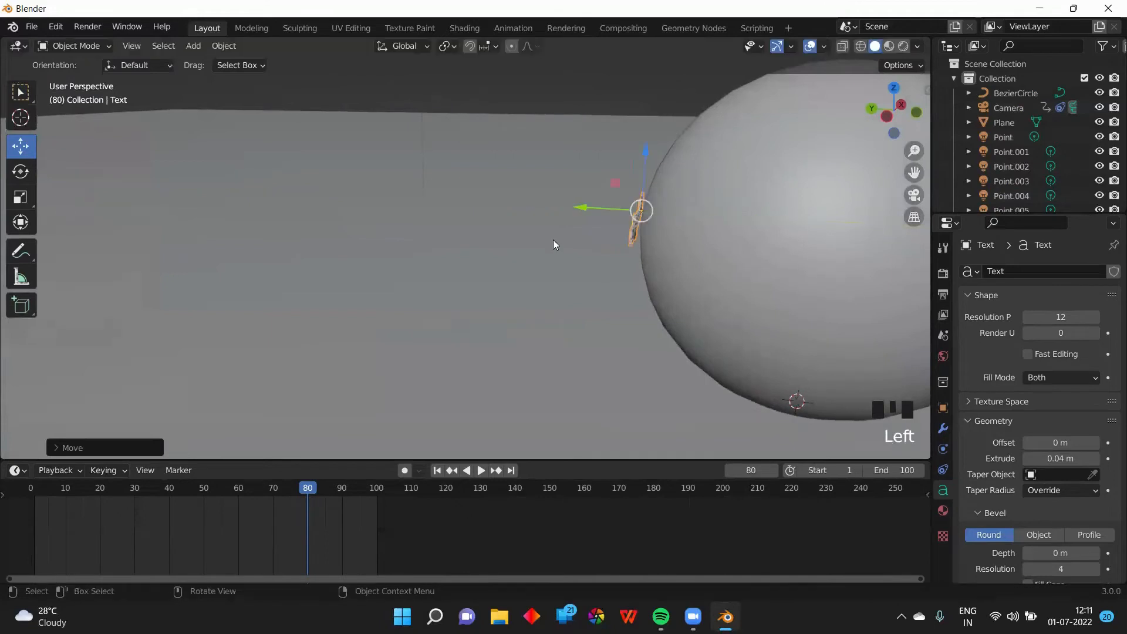
Step: Parent the text to the sphere using the Object parent type, with the sphere as the active object
{"action": "scroll", "coordinate": [525, 272], "scroll_direction": "up", "scroll_amount": 5}
{"action": "middle_click", "coordinate": [525, 272]}
{"action": "scroll", "coordinate": [525, 272], "scroll_direction": "up", "scroll_amount": 1}
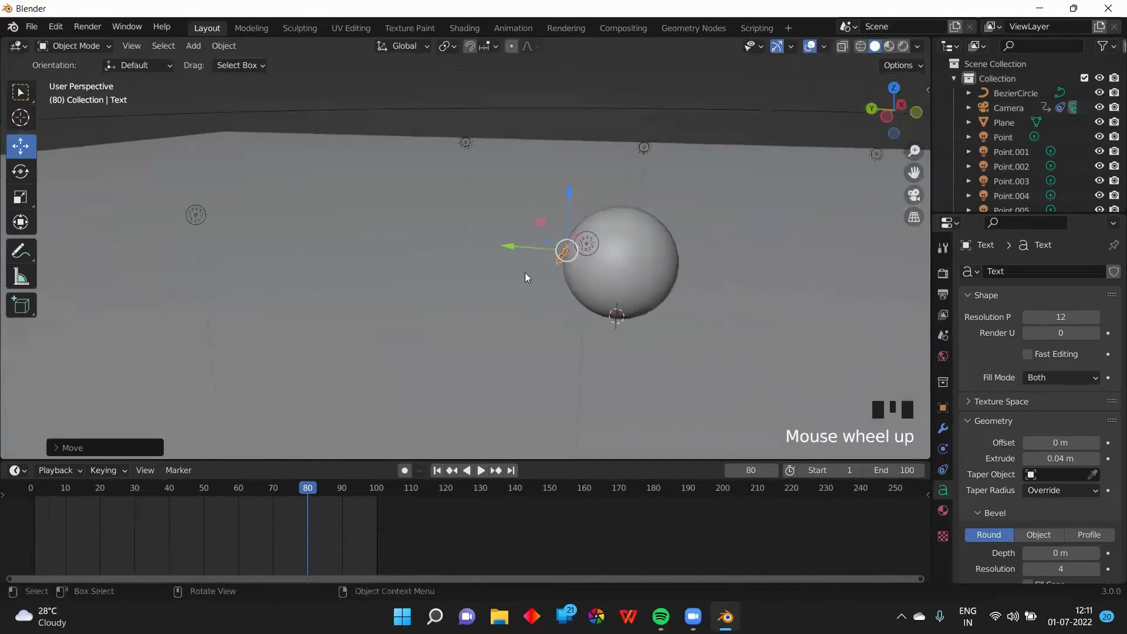
{"action": "middle_click_drag", "start_coordinate": [525, 272], "coordinate": [523, 276]}
{"action": "left_click", "coordinate": [22, 92]}
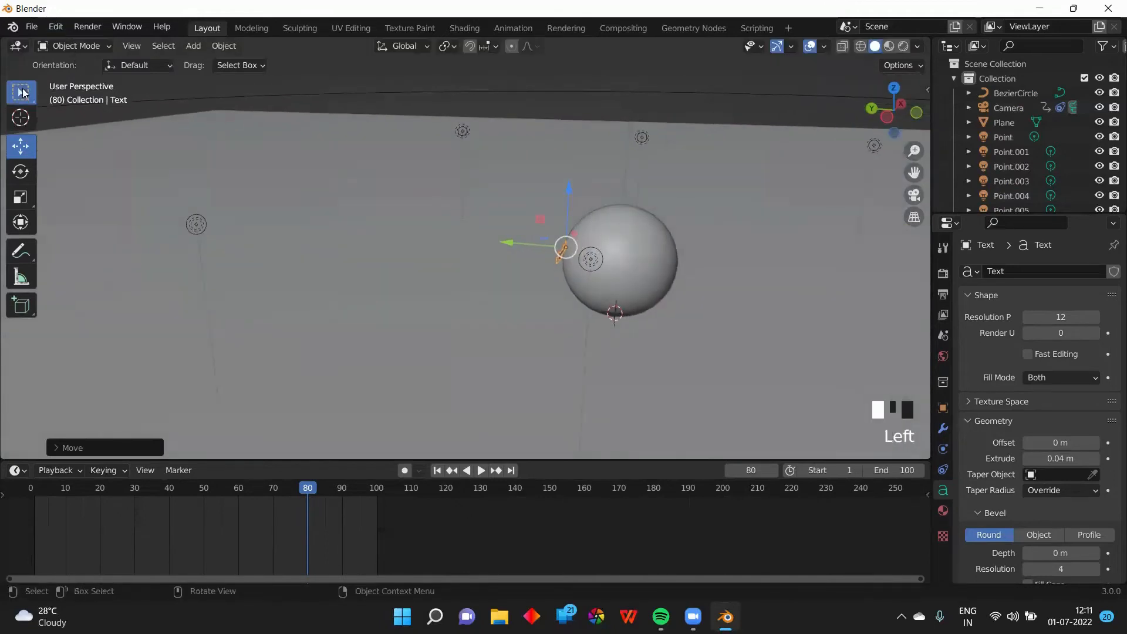
{"action": "middle_click_drag", "start_coordinate": [64, 133], "coordinate": [320, 172]}
{"action": "scroll", "coordinate": [336, 221], "scroll_direction": "up", "scroll_amount": 2}
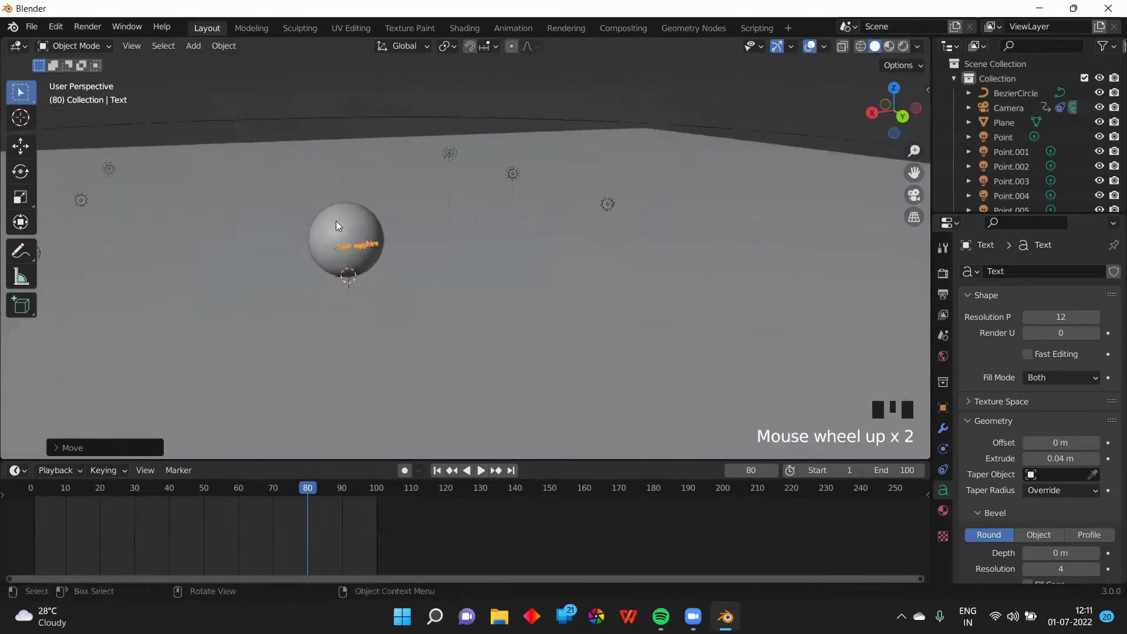
{"action": "scroll", "coordinate": [327, 206], "scroll_direction": "up", "scroll_amount": 2}
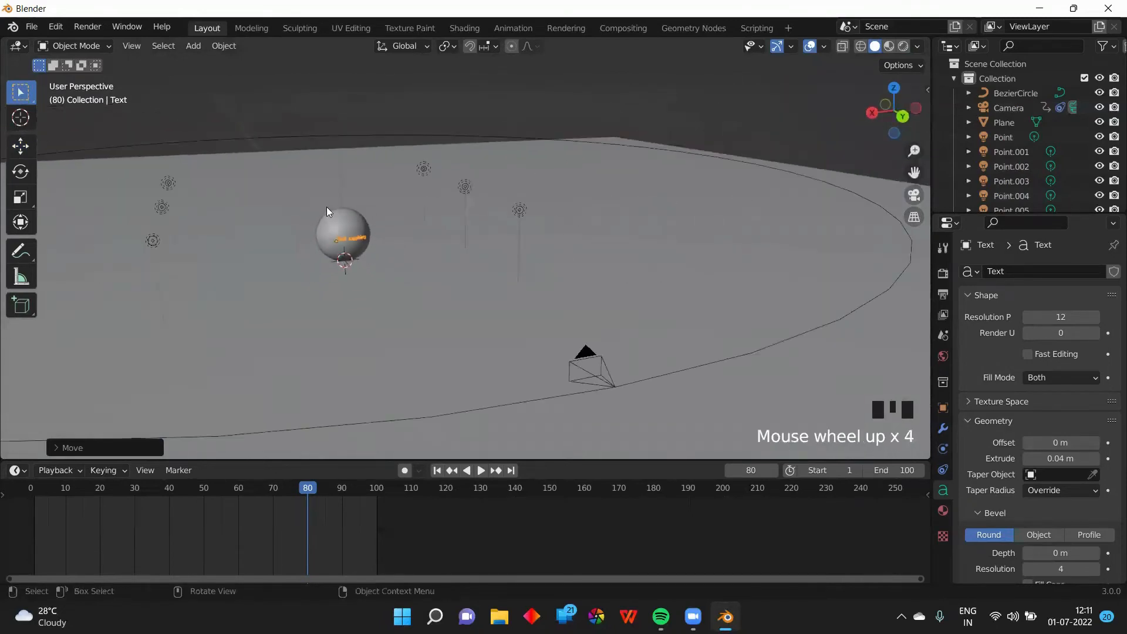
{"action": "left_click", "coordinate": [352, 231], "text": "shift"}
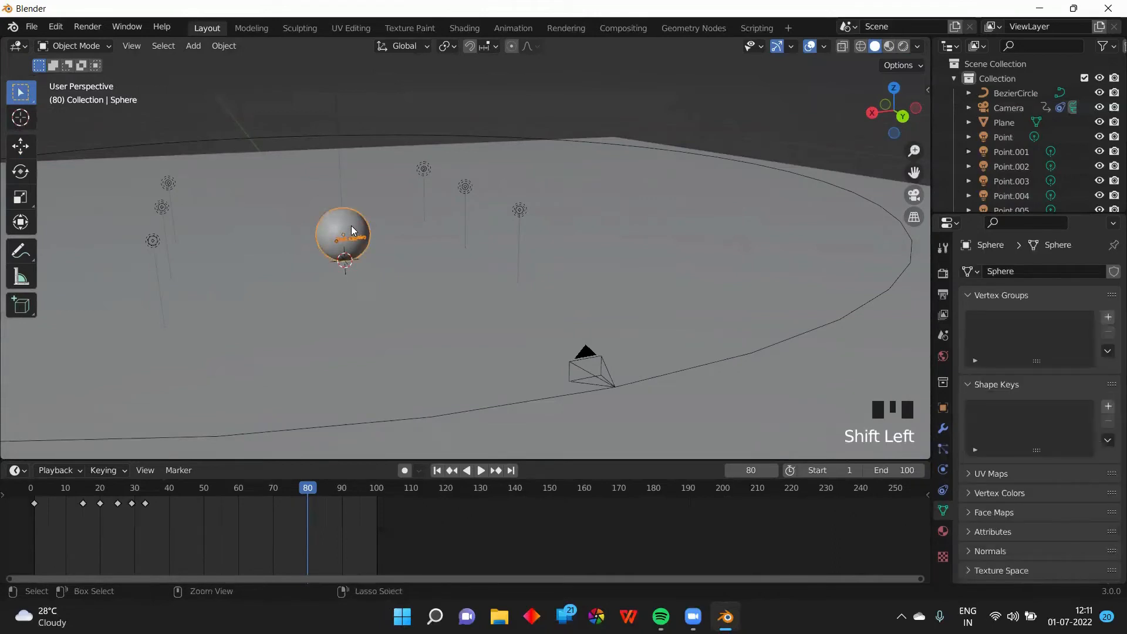
{"action": "key", "text": "ctrl+p"}
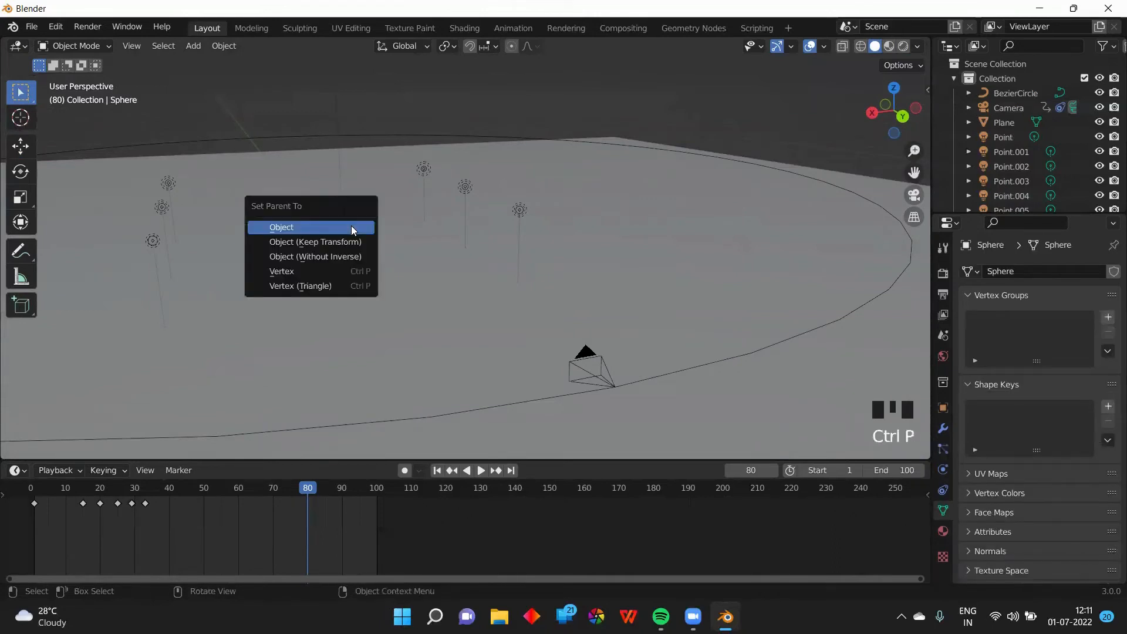
{"action": "left_click", "coordinate": [353, 230]}
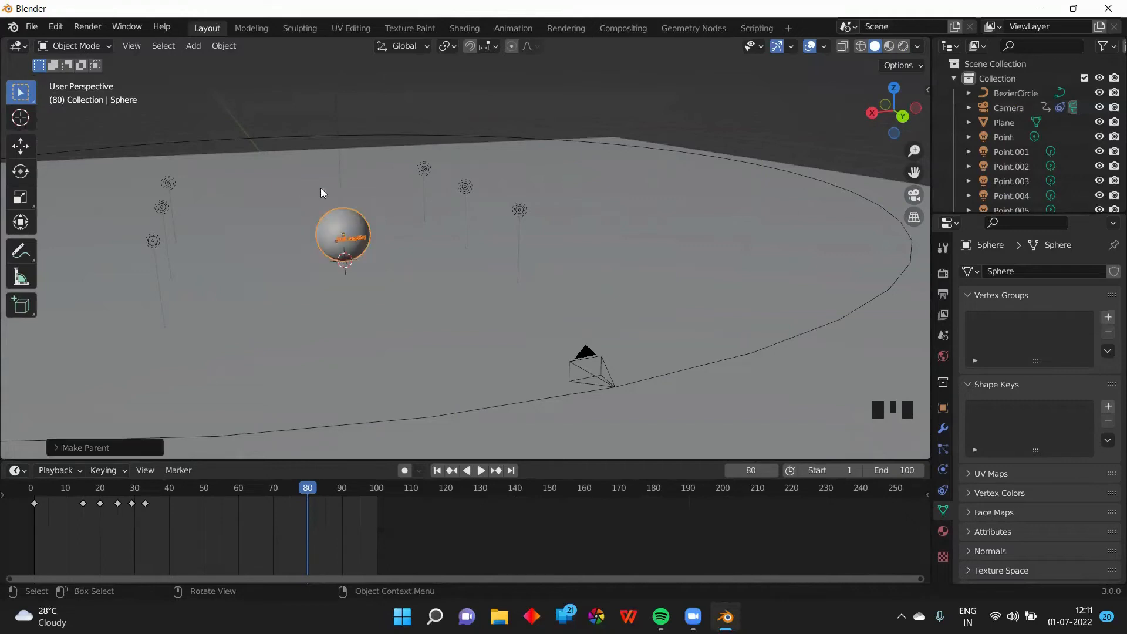
Step: Deselect everything and display the scene with Rendered shading through the camera view
{"action": "scroll", "coordinate": [372, 238], "scroll_direction": "down", "scroll_amount": 6}
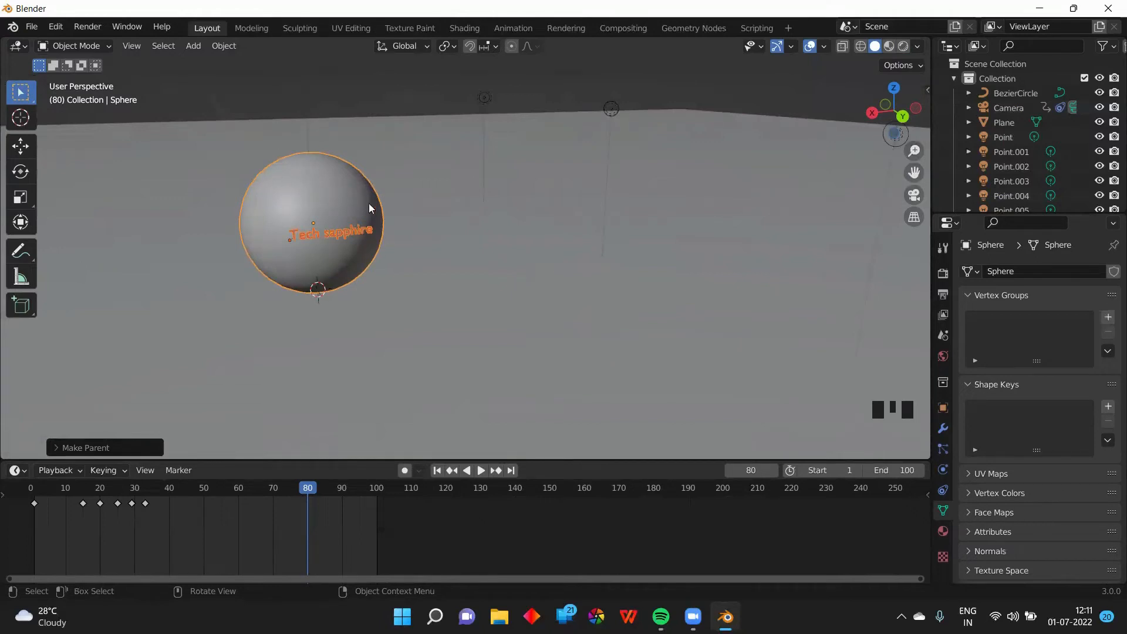
{"action": "scroll", "coordinate": [395, 221], "scroll_direction": "down", "scroll_amount": 4}
{"action": "scroll", "coordinate": [363, 225], "scroll_direction": "up", "scroll_amount": 15}
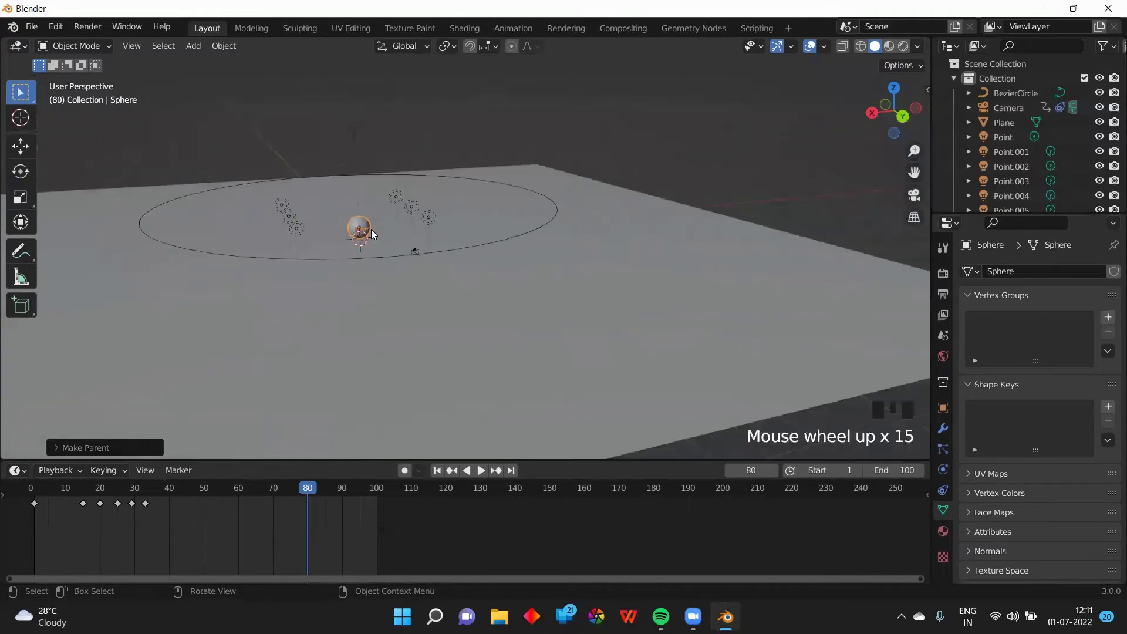
{"action": "left_click", "coordinate": [681, 157]}
{"action": "mouse_move", "coordinate": [681, 157]}
{"action": "middle_mouse_down"}
{"action": "mouse_move", "coordinate": [618, 175]}
{"action": "mouse_move", "coordinate": [676, 160]}
{"action": "middle_mouse_up"}
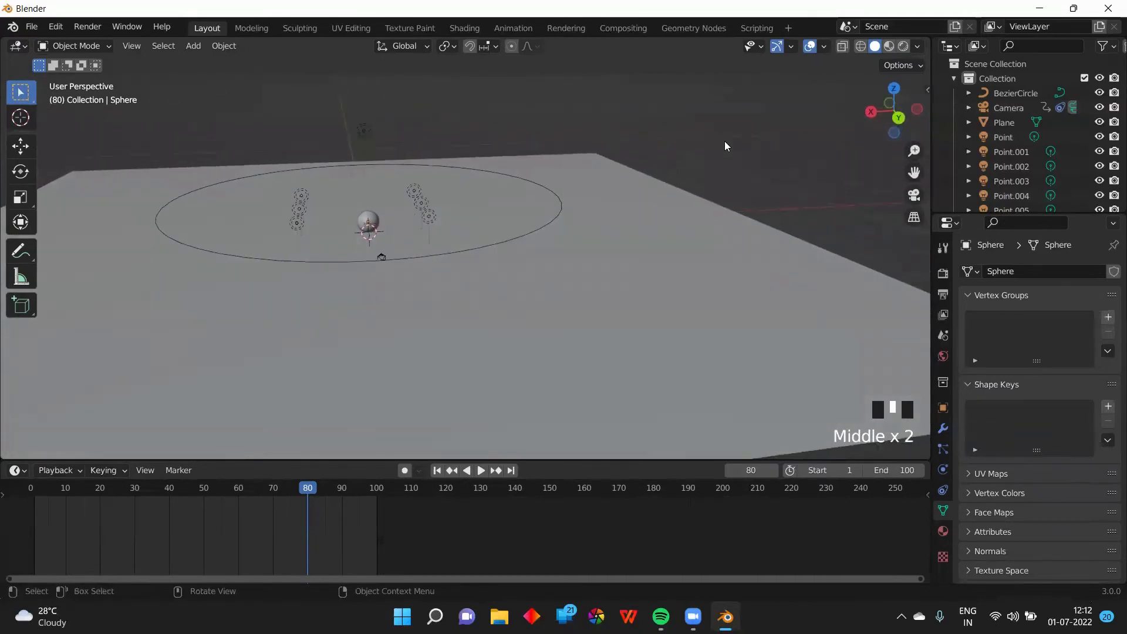
{"action": "key", "text": "z"}
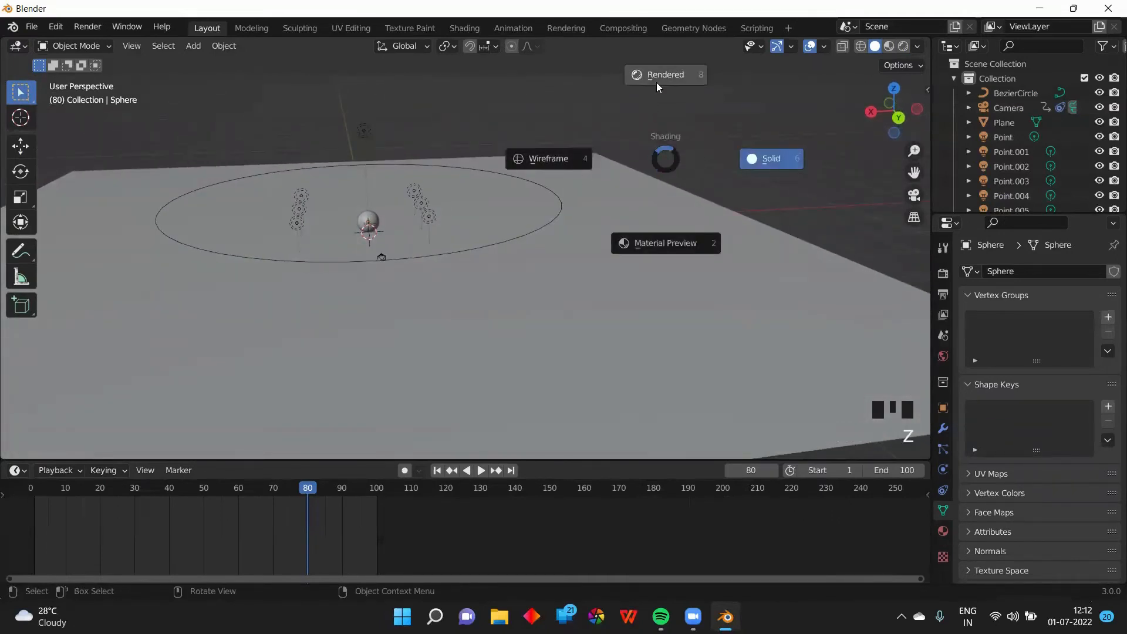
{"action": "scroll", "coordinate": [358, 222], "scroll_direction": "up", "scroll_amount": 6}
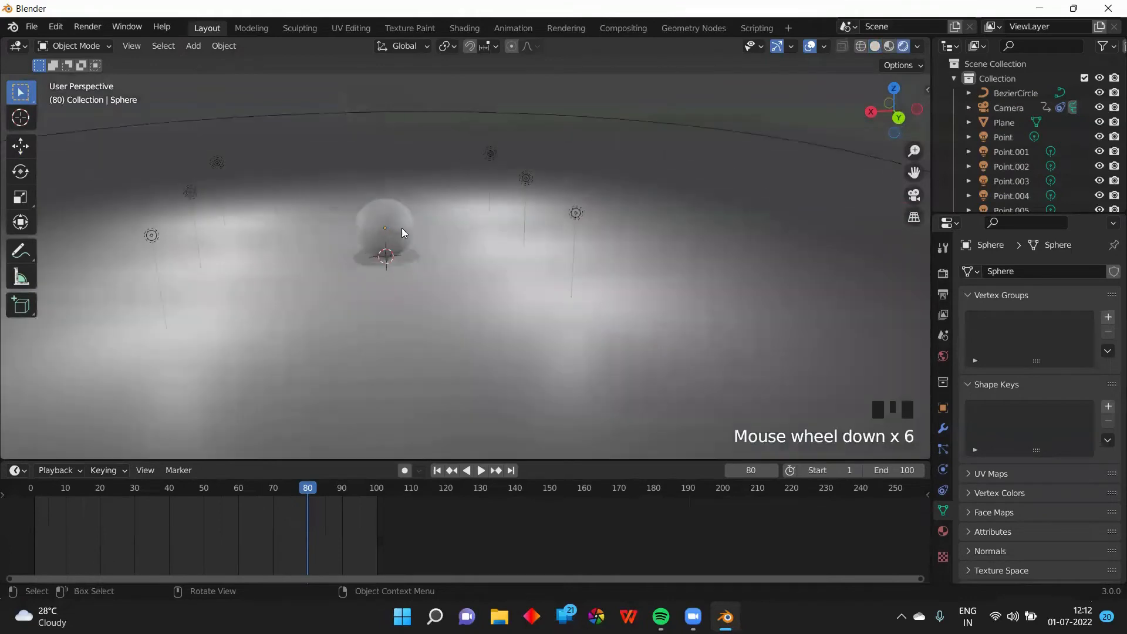
{"action": "key", "text": "KP_0"}
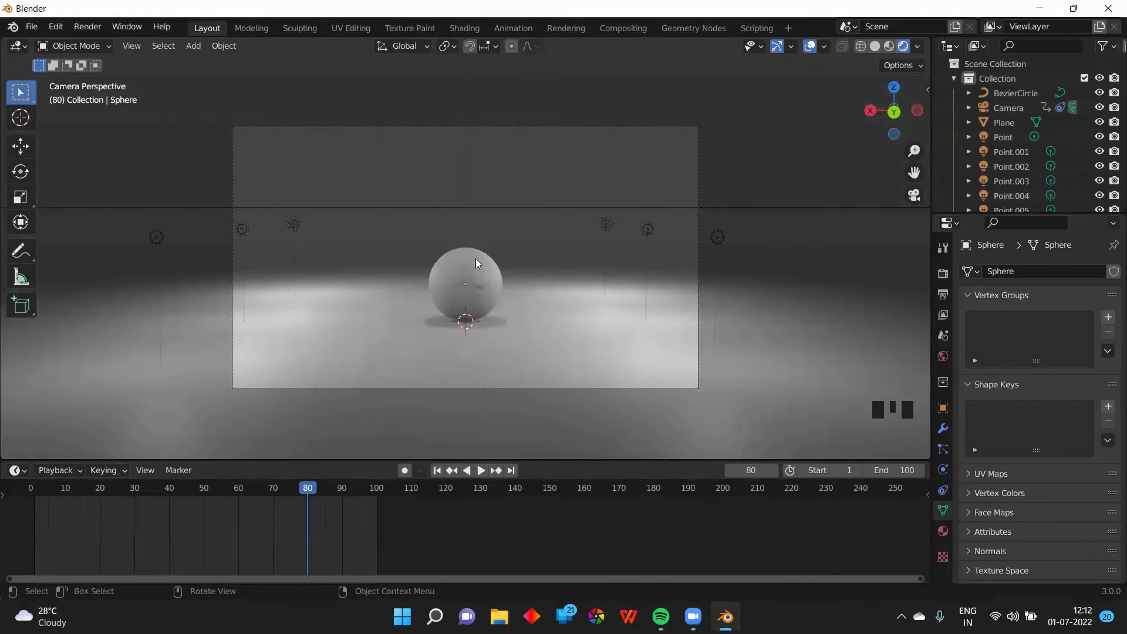
Step: Set the power of the light named Point, above the sphere, to 2000 W
{"action": "left_click", "coordinate": [466, 225]}
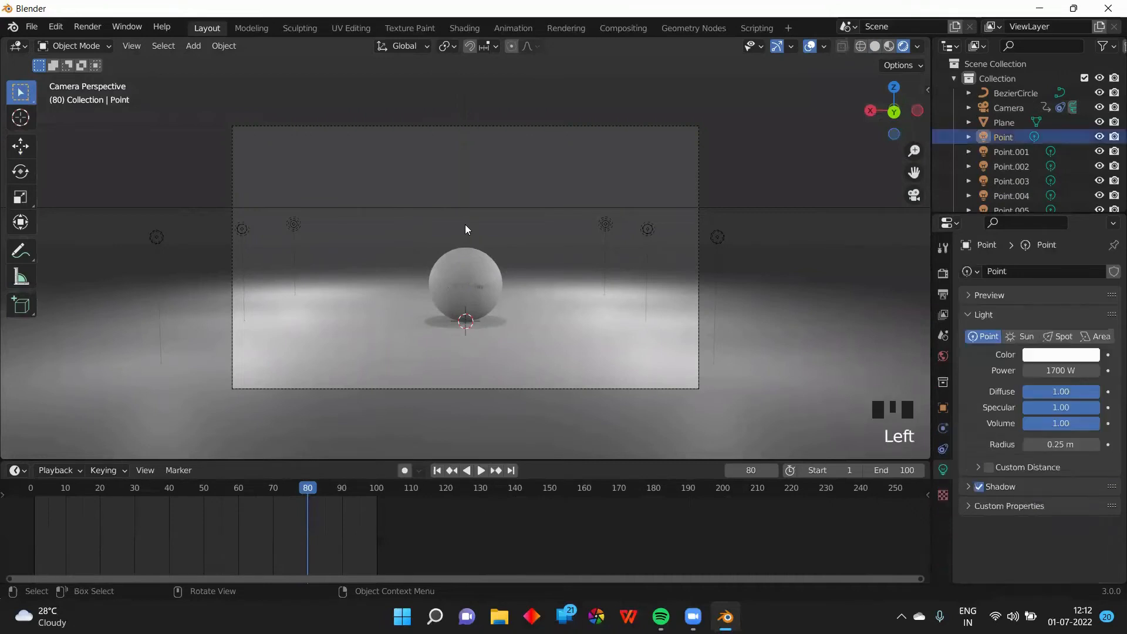
{"action": "left_click", "coordinate": [463, 168]}
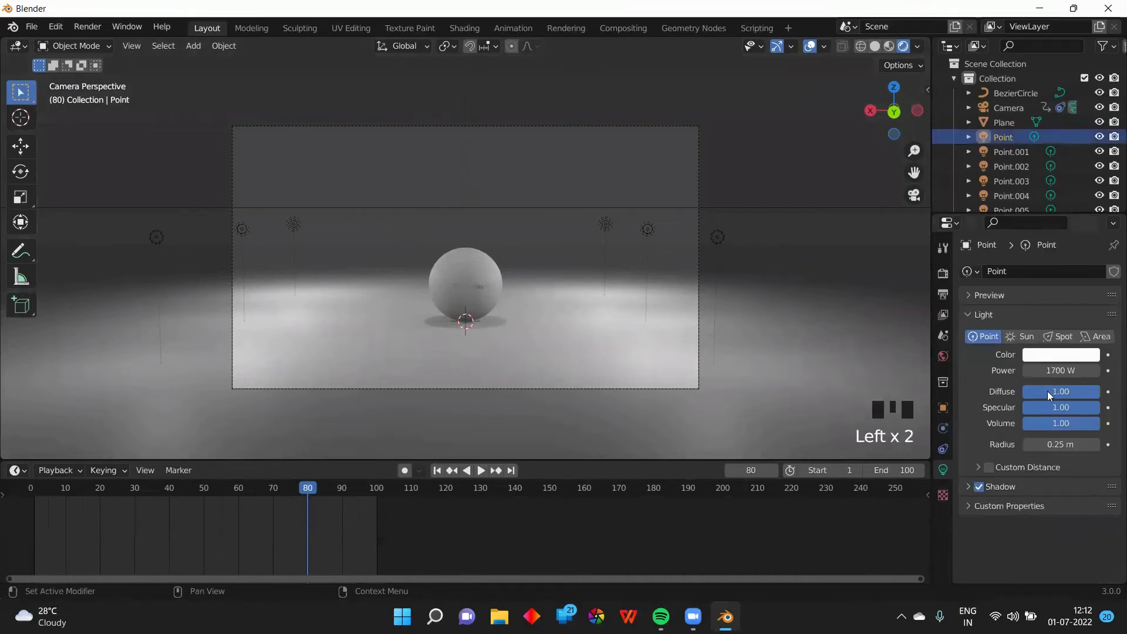
{"action": "left_click", "coordinate": [1048, 371]}
{"action": "type", "text": "2000"}
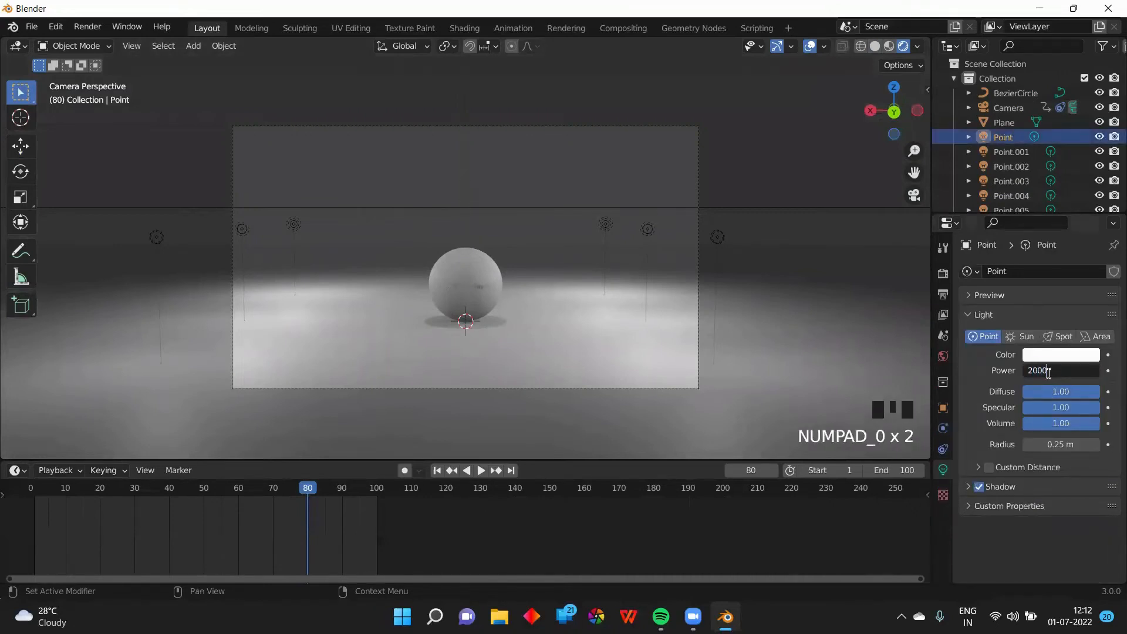
{"action": "key", "text": "Return"}
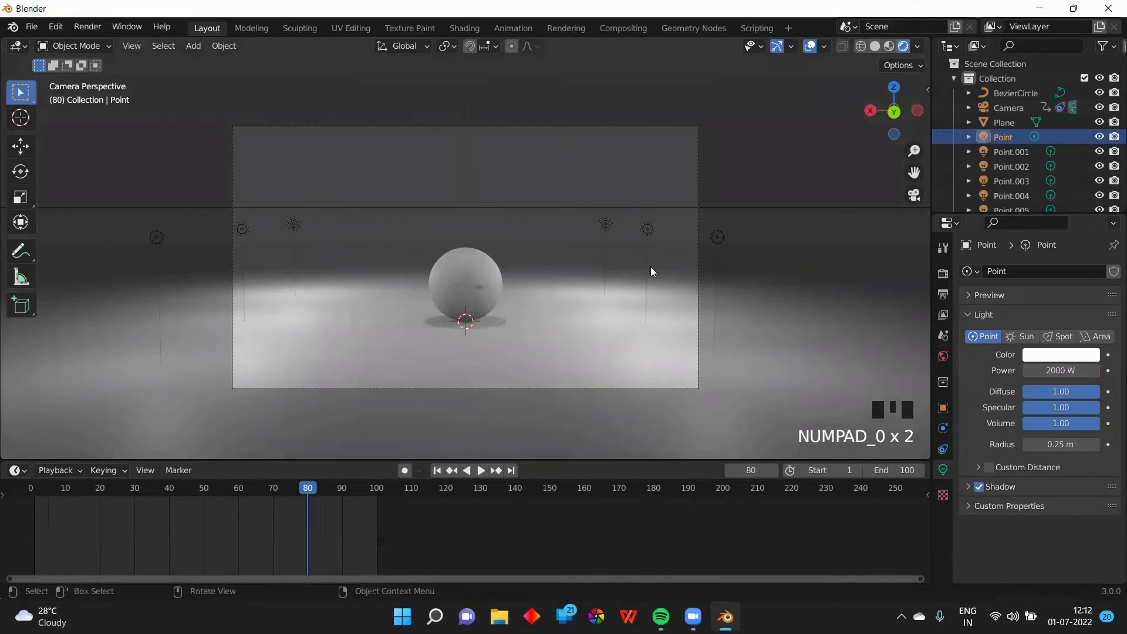
Step: Set the power of the Point.002 light to 1000 W
{"action": "left_click", "coordinate": [244, 231]}
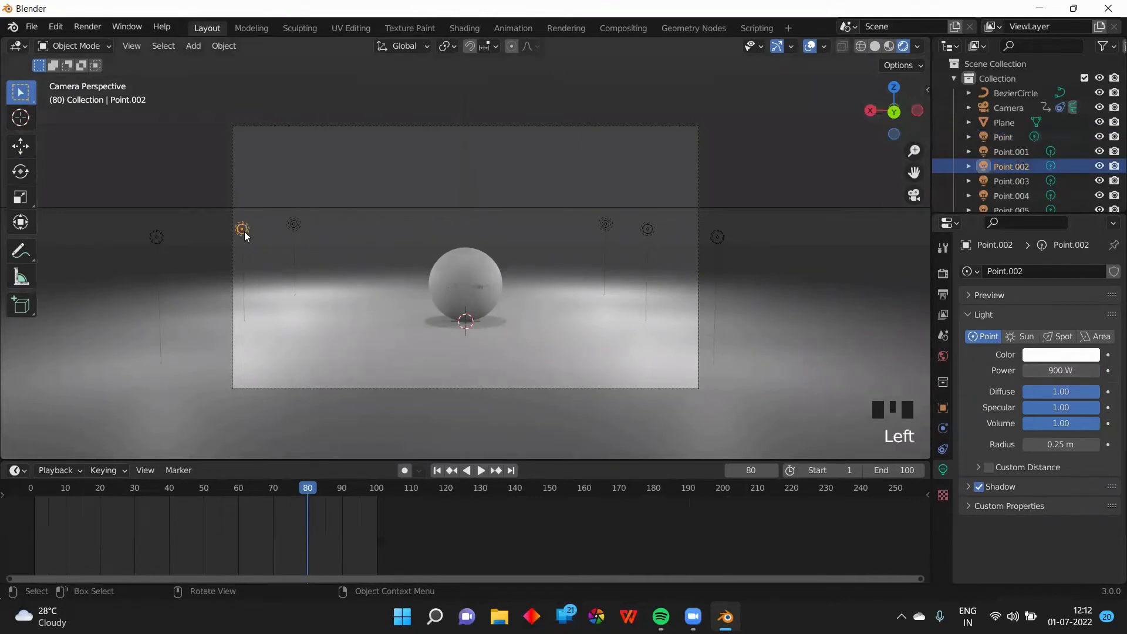
{"action": "left_click", "coordinate": [1057, 371]}
{"action": "type", "text": "1"}
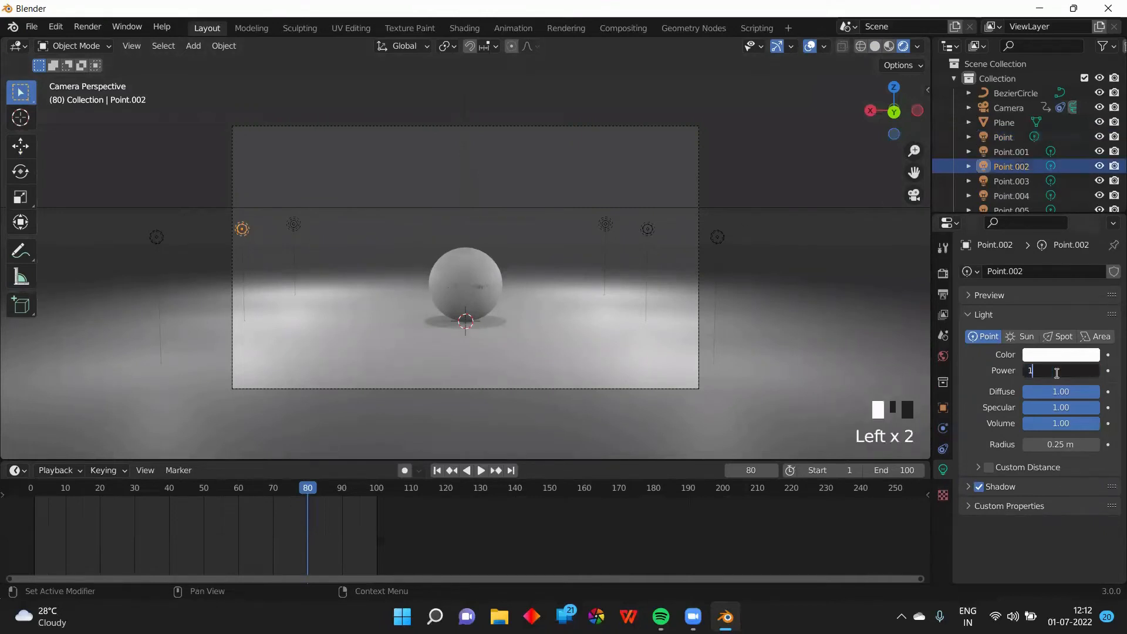
{"action": "type", "text": "000"}
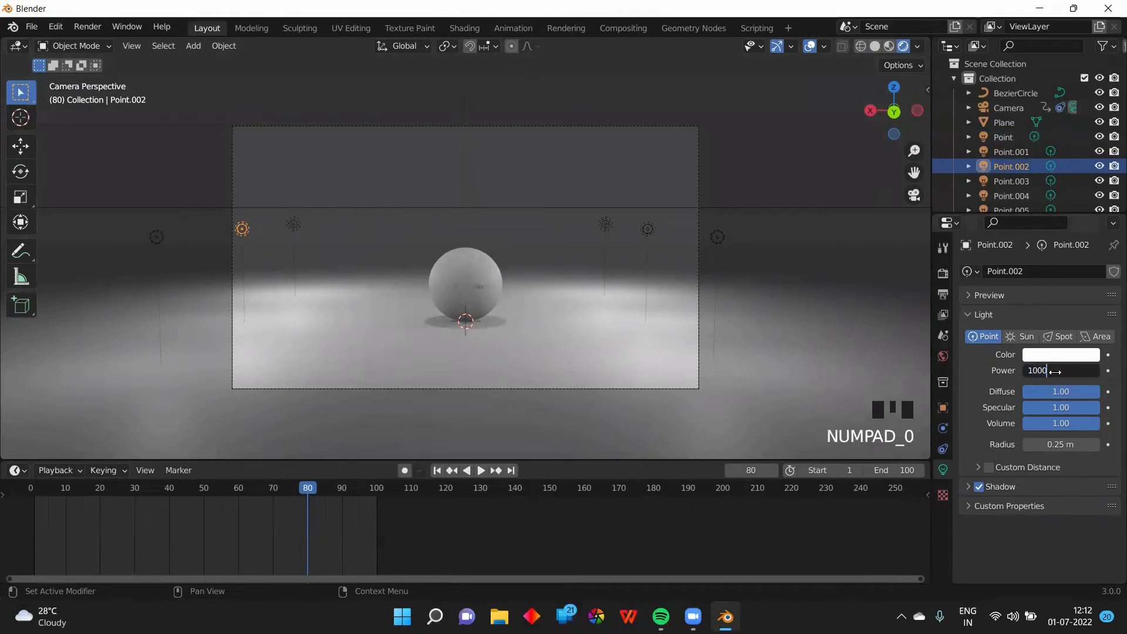
{"action": "key", "text": "Return"}
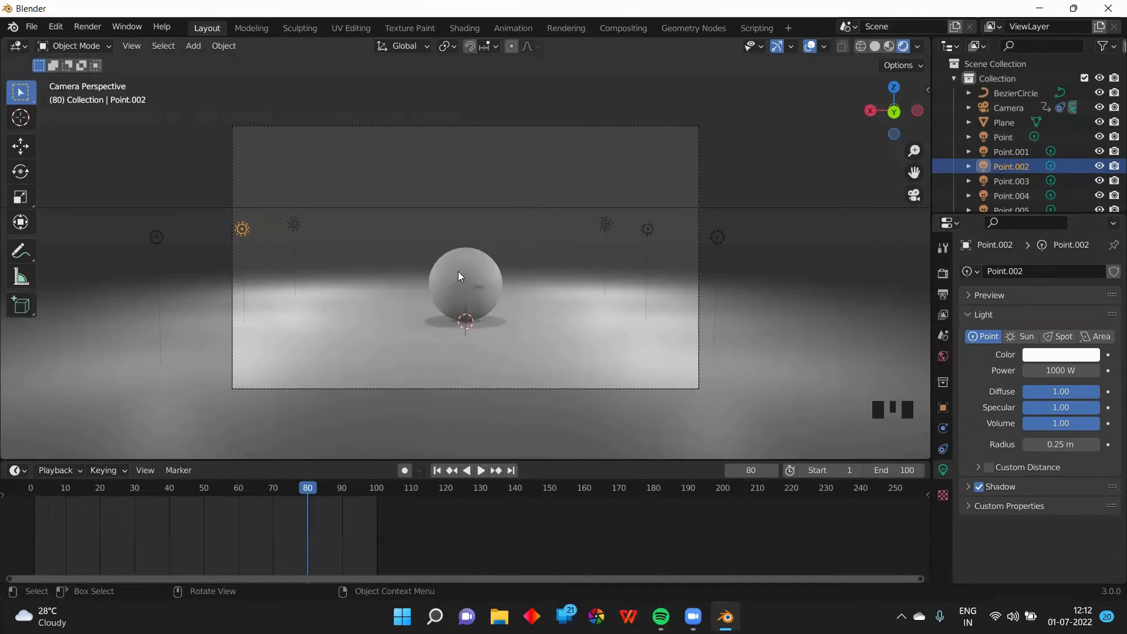
Step: Add a new material to the ground plane and name it "Floor"
{"action": "left_click", "coordinate": [347, 308]}
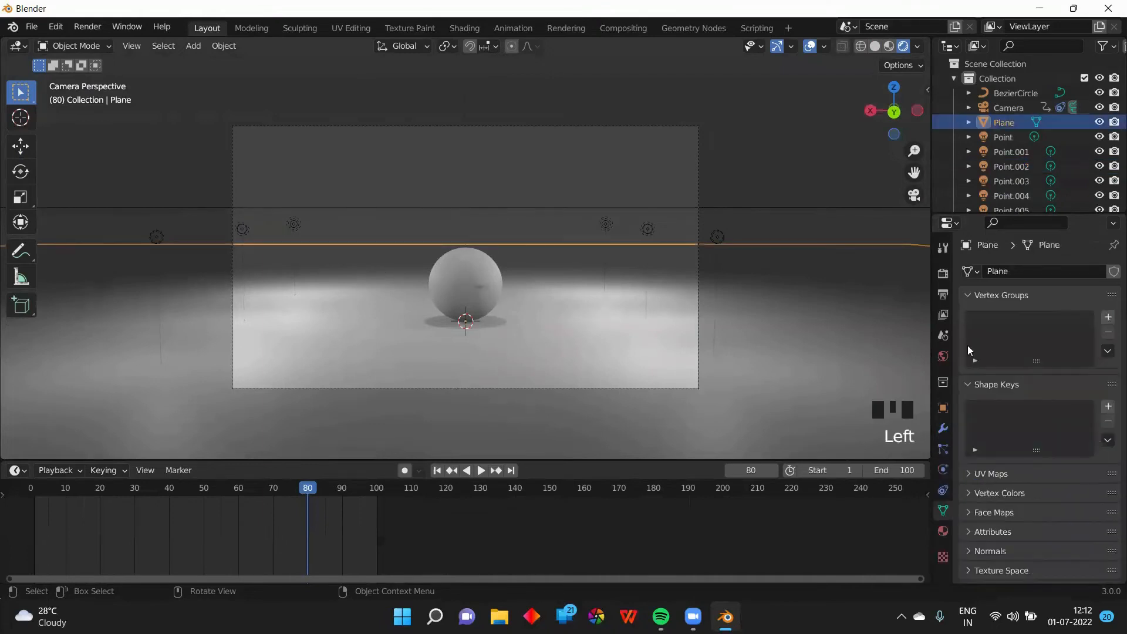
{"action": "left_click", "coordinate": [943, 534]}
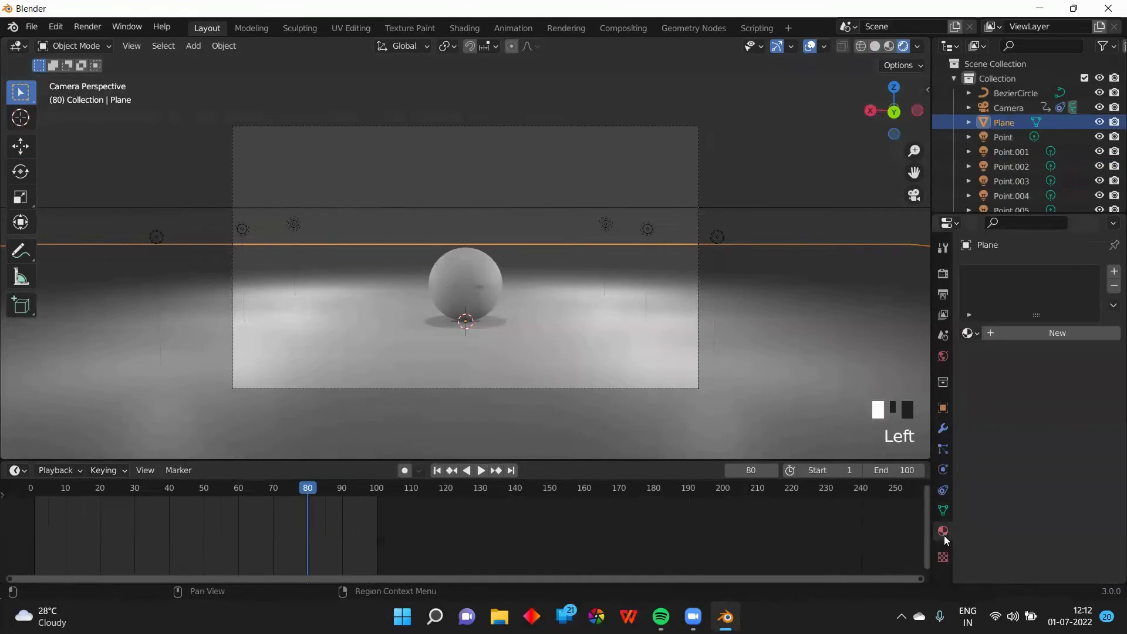
{"action": "left_click", "coordinate": [1028, 333]}
{"action": "left_click", "coordinate": [1005, 330]}
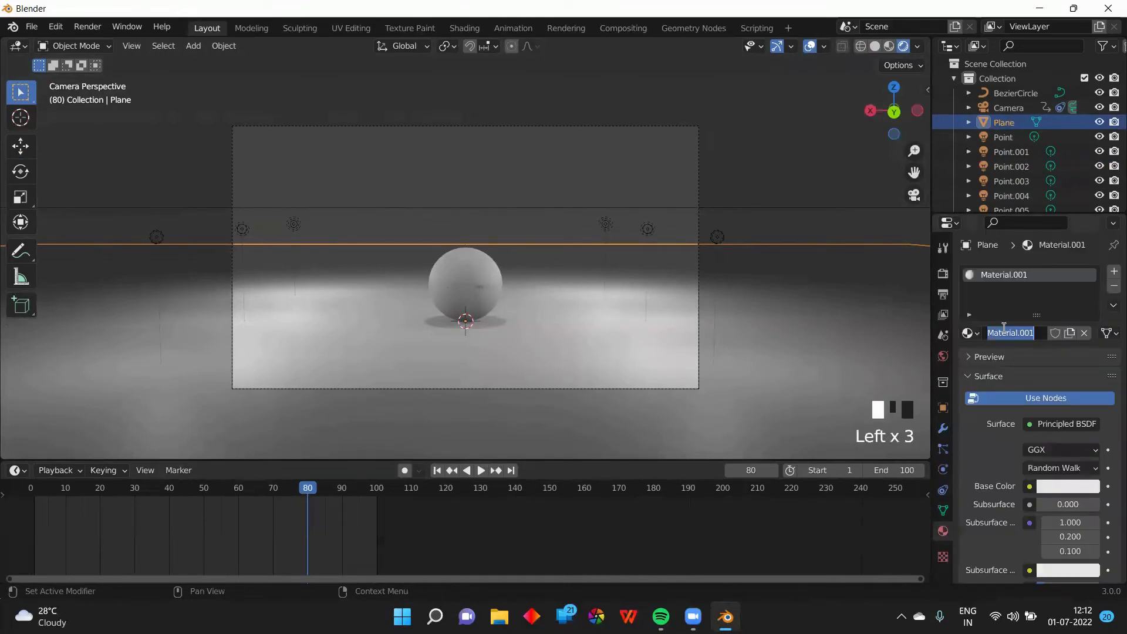
{"action": "type", "text": "Floor"}
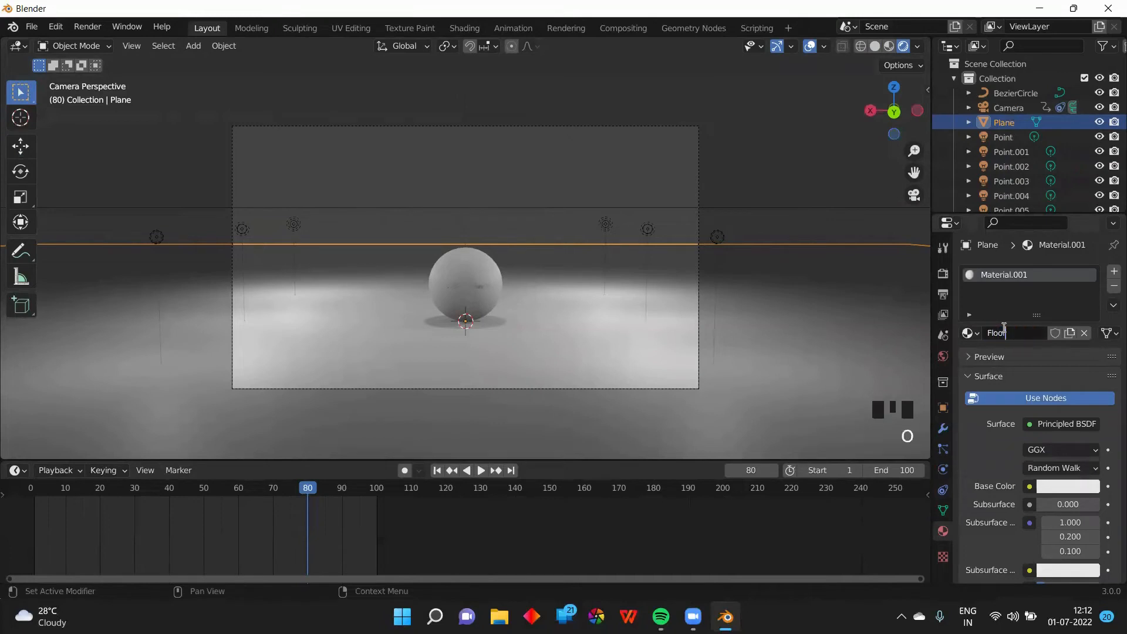
{"action": "key", "text": "Return"}
{"action": "key", "text": "backslash"}
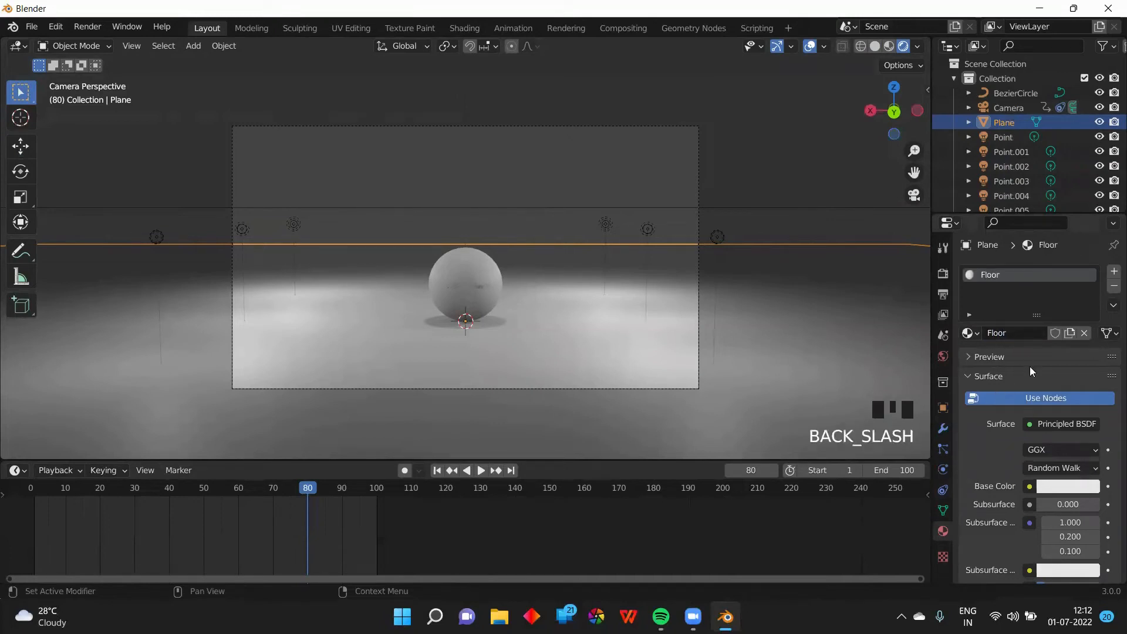
{"action": "scroll", "coordinate": [1039, 437], "scroll_direction": "down", "scroll_amount": 2}
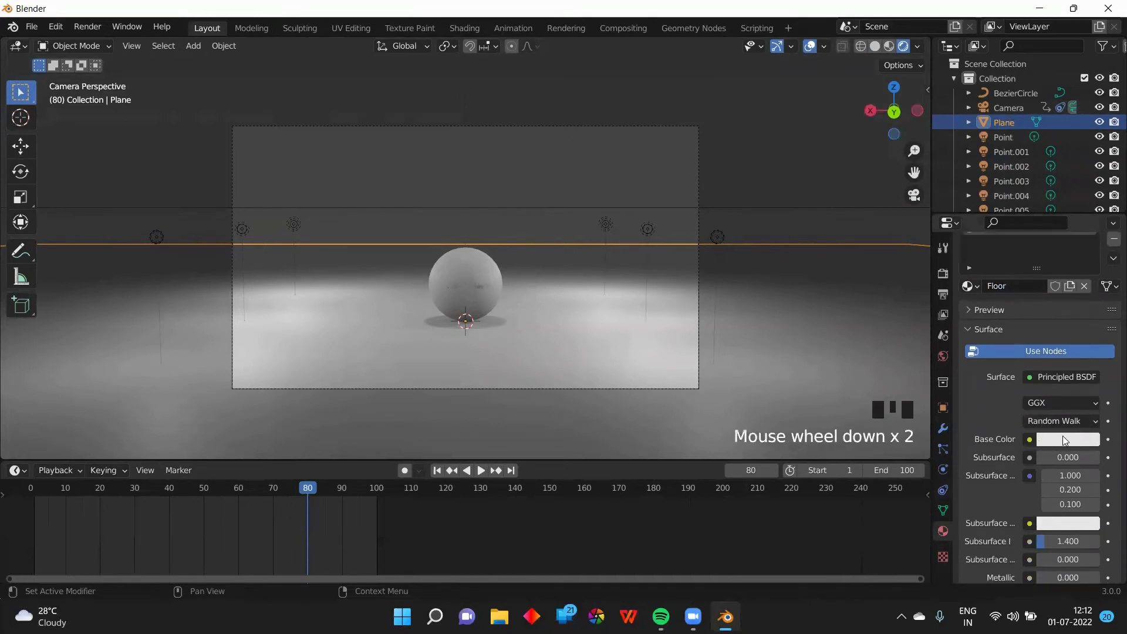
Step: Darken the Floor material's base colour to a value of 0.105 and set its Metallic to 0.376 and Roughness to 0.610
{"action": "left_click", "coordinate": [1063, 437]}
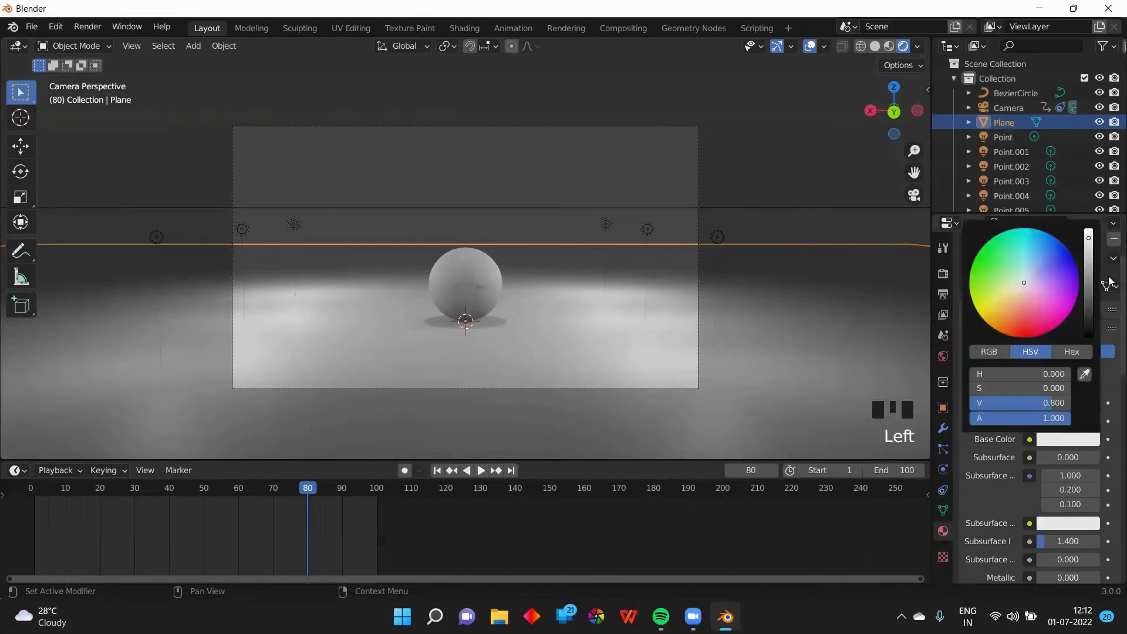
{"action": "left_click_drag", "start_coordinate": [1089, 261], "coordinate": [1088, 298]}
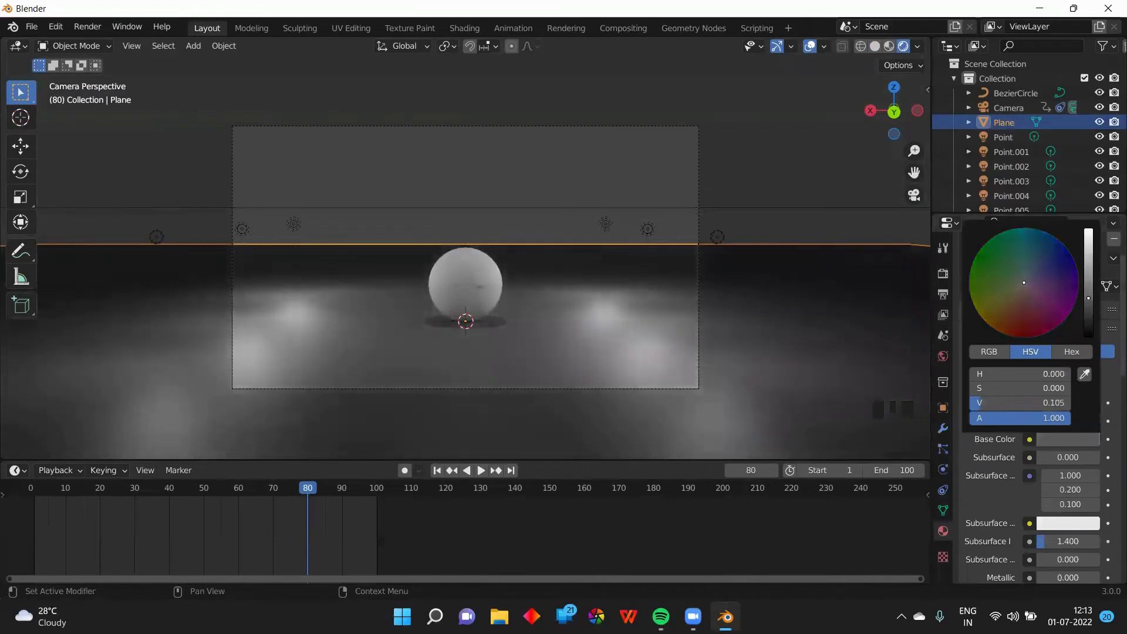
{"action": "scroll", "coordinate": [983, 487], "scroll_direction": "down", "scroll_amount": 8}
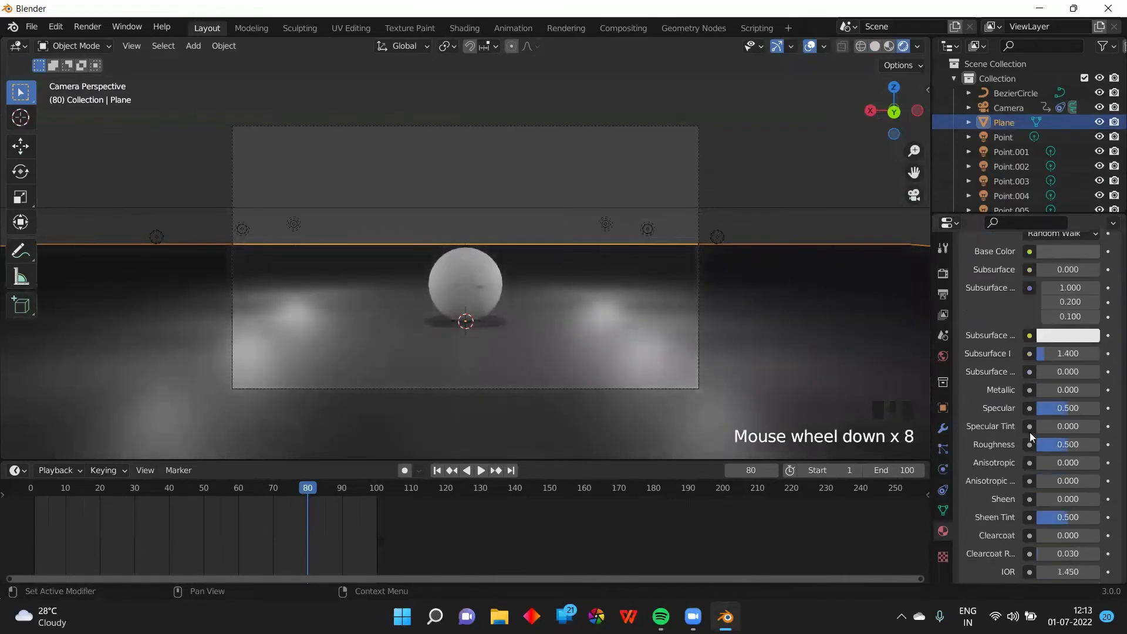
{"action": "left_click_drag", "start_coordinate": [1042, 390], "coordinate": [1075, 444]}
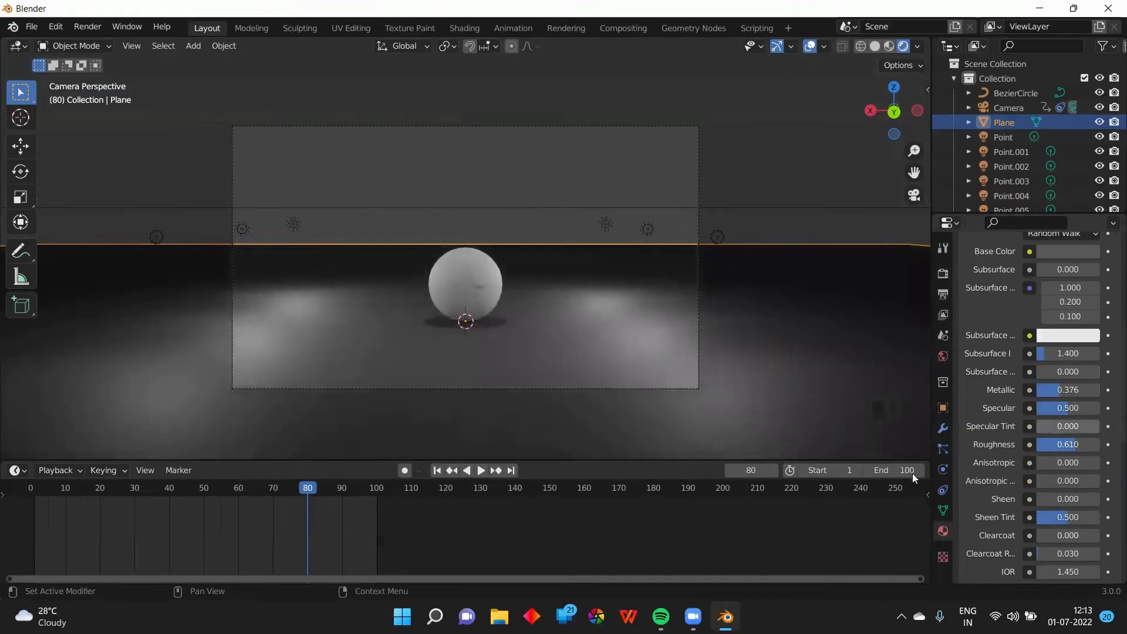
{"action": "scroll", "coordinate": [1026, 460], "scroll_direction": "down", "scroll_amount": 4}
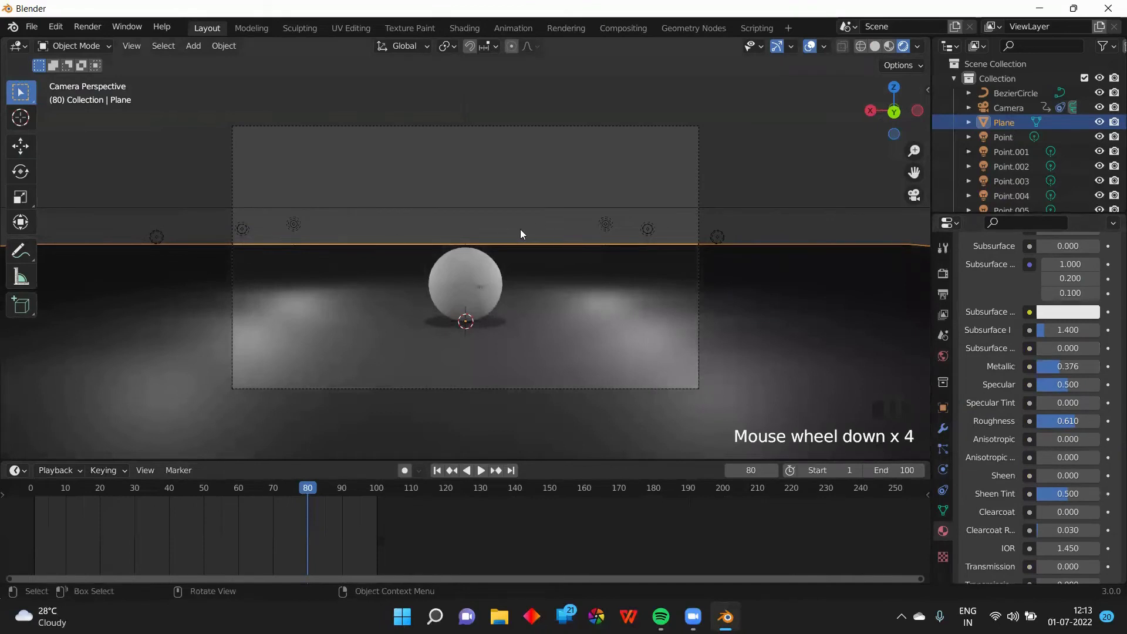
{"action": "left_click", "coordinate": [536, 171]}
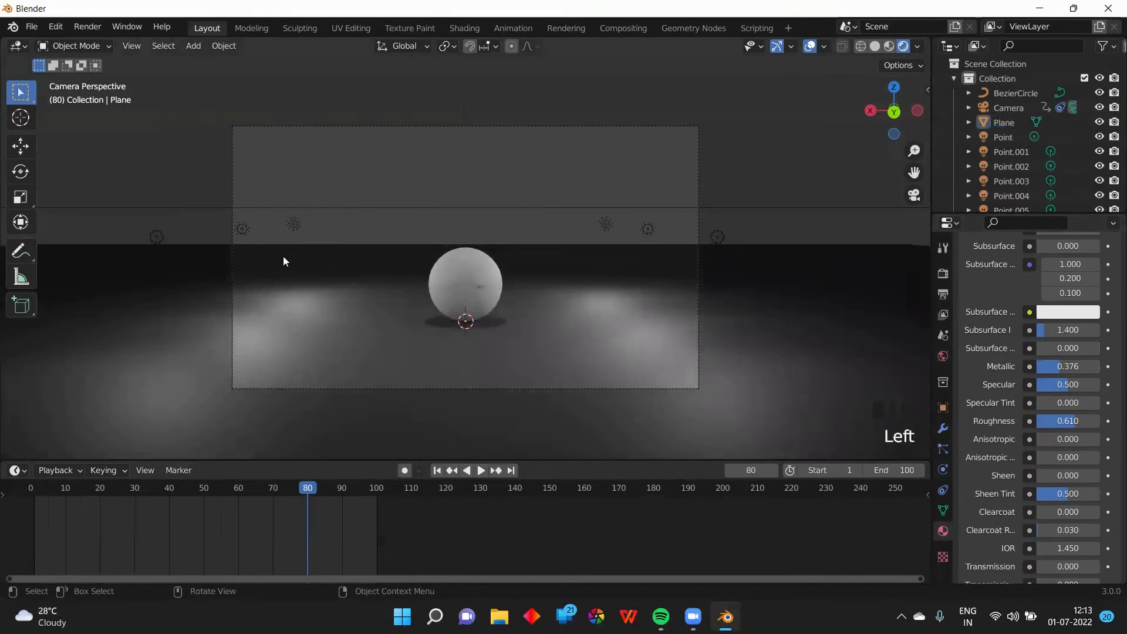
{"action": "scroll", "coordinate": [978, 348], "scroll_direction": "down", "scroll_amount": 1}
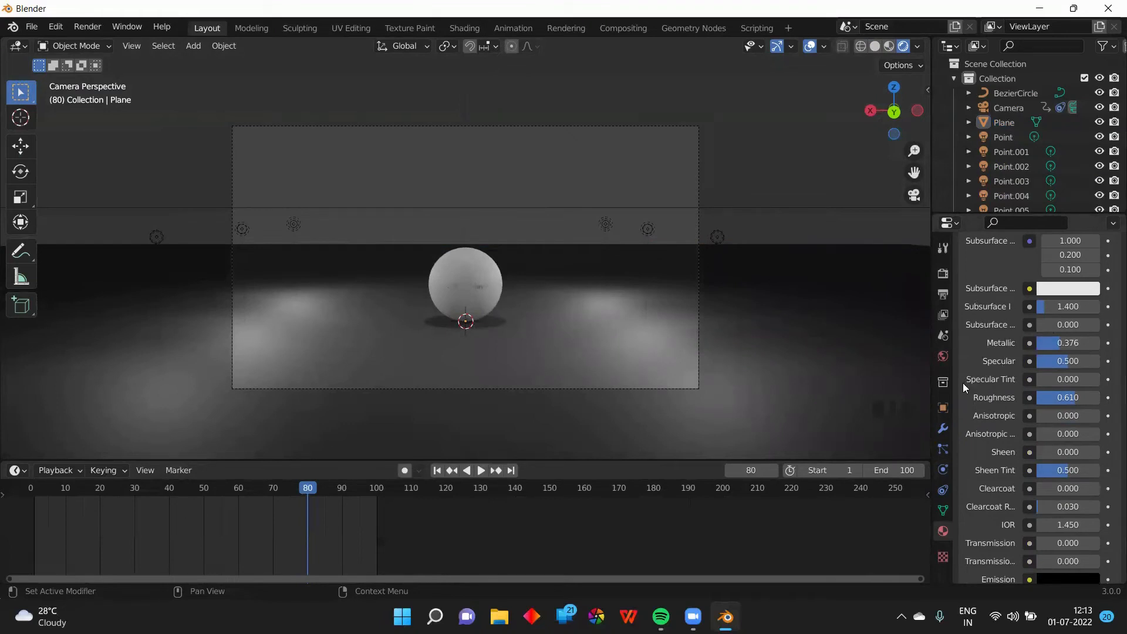
{"action": "scroll", "coordinate": [964, 388], "scroll_direction": "down", "scroll_amount": 3}
{"action": "scroll", "coordinate": [964, 397], "scroll_direction": "down", "scroll_amount": 2}
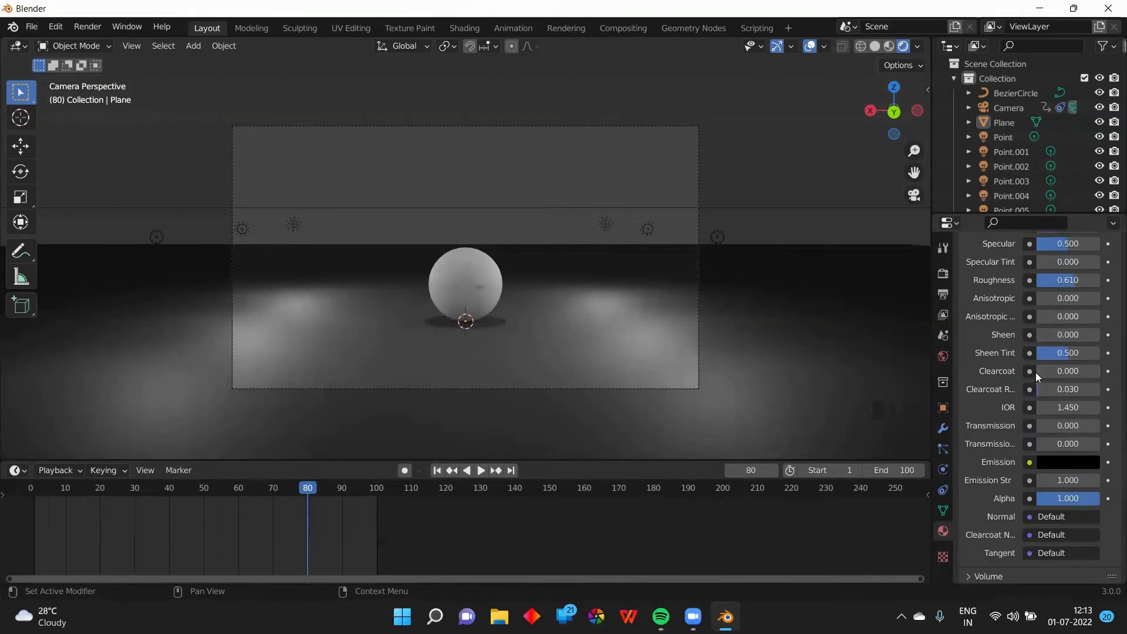
{"action": "scroll", "coordinate": [1036, 372], "scroll_direction": "up", "scroll_amount": 8}
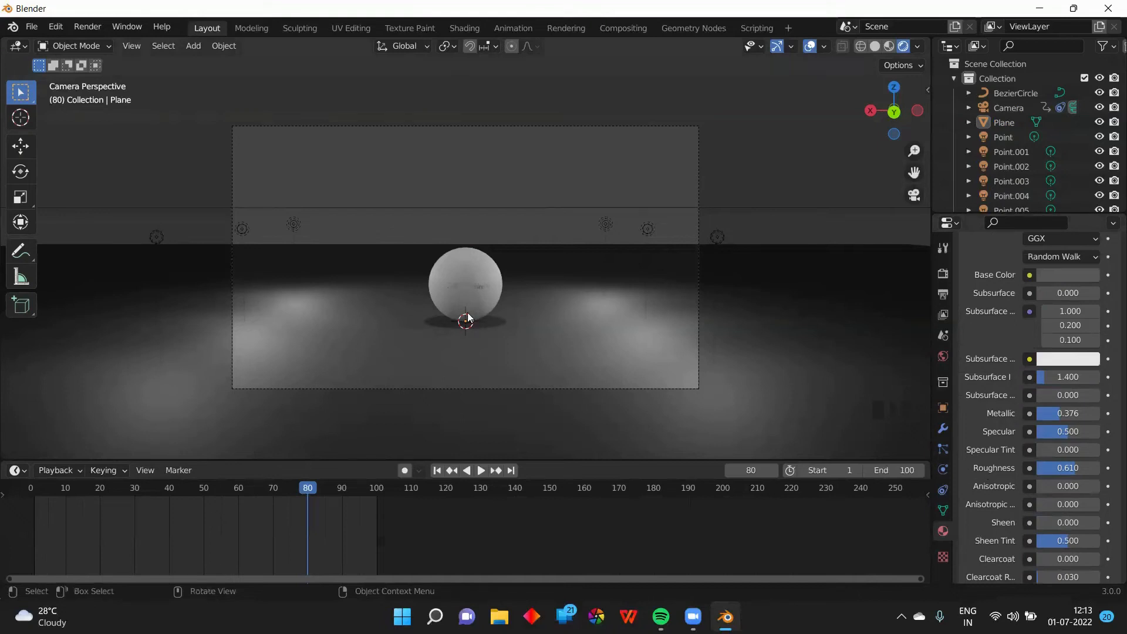
Step: Add a new material to the sphere and name it "Ball"
{"action": "left_click", "coordinate": [463, 267]}
{"action": "left_click", "coordinate": [1046, 330]}
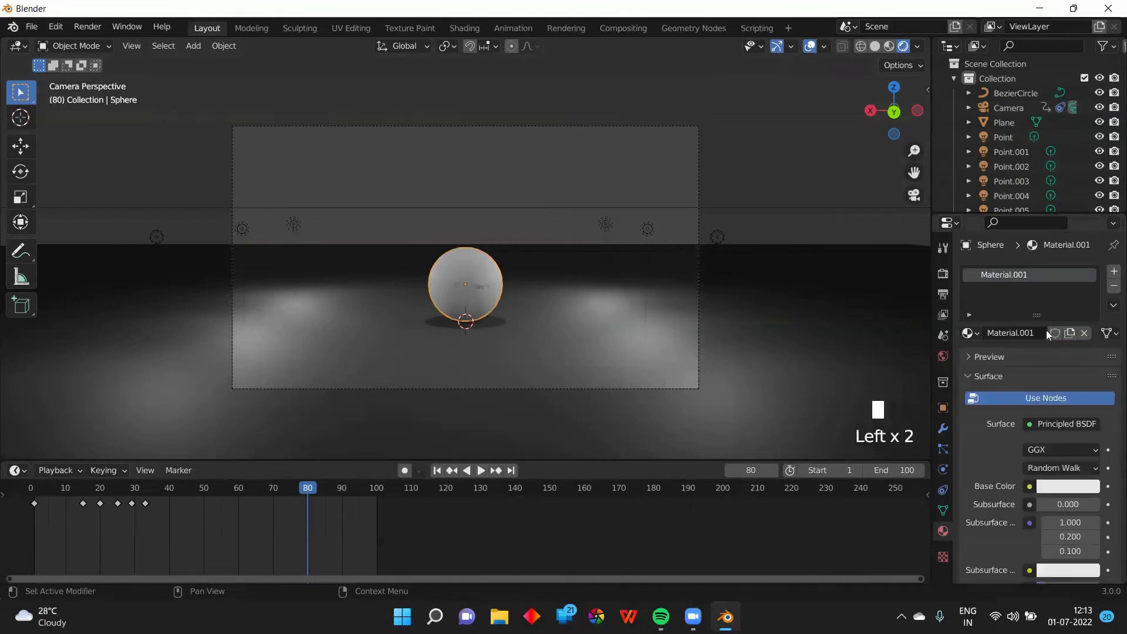
{"action": "left_click", "coordinate": [1000, 335]}
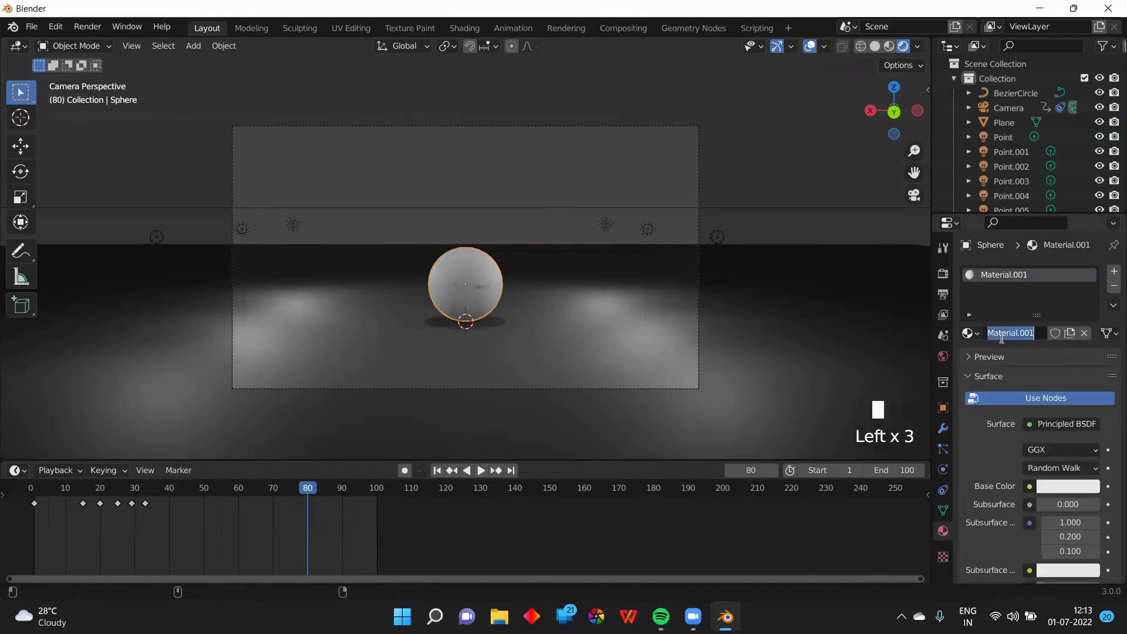
{"action": "type", "text": "Bal"}
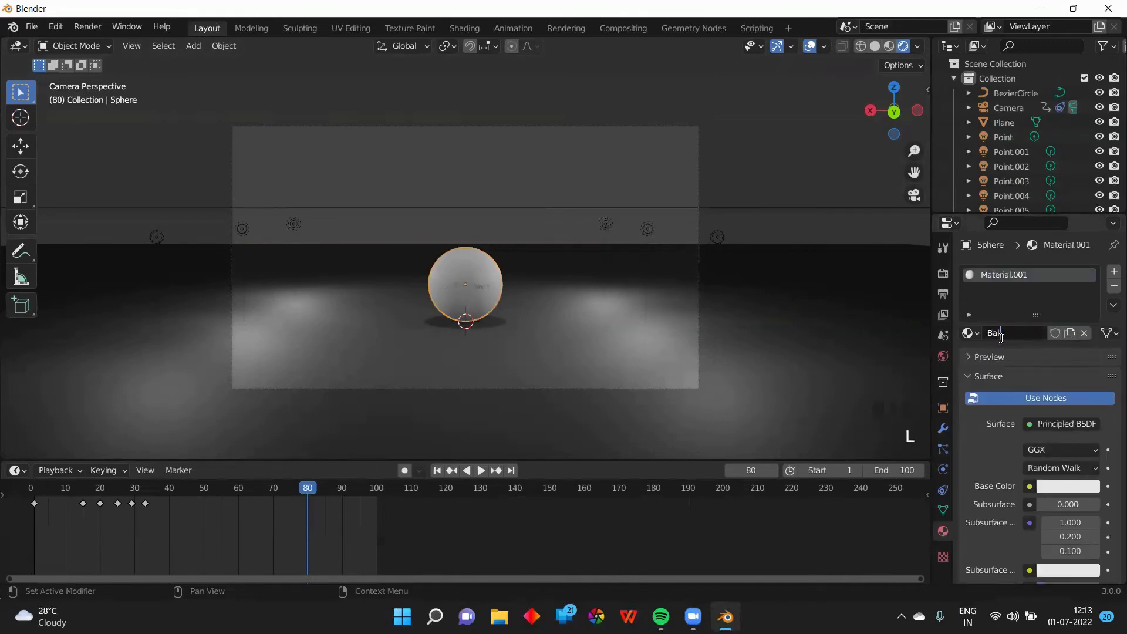
{"action": "type", "text": "l"}
{"action": "key", "text": "Return"}
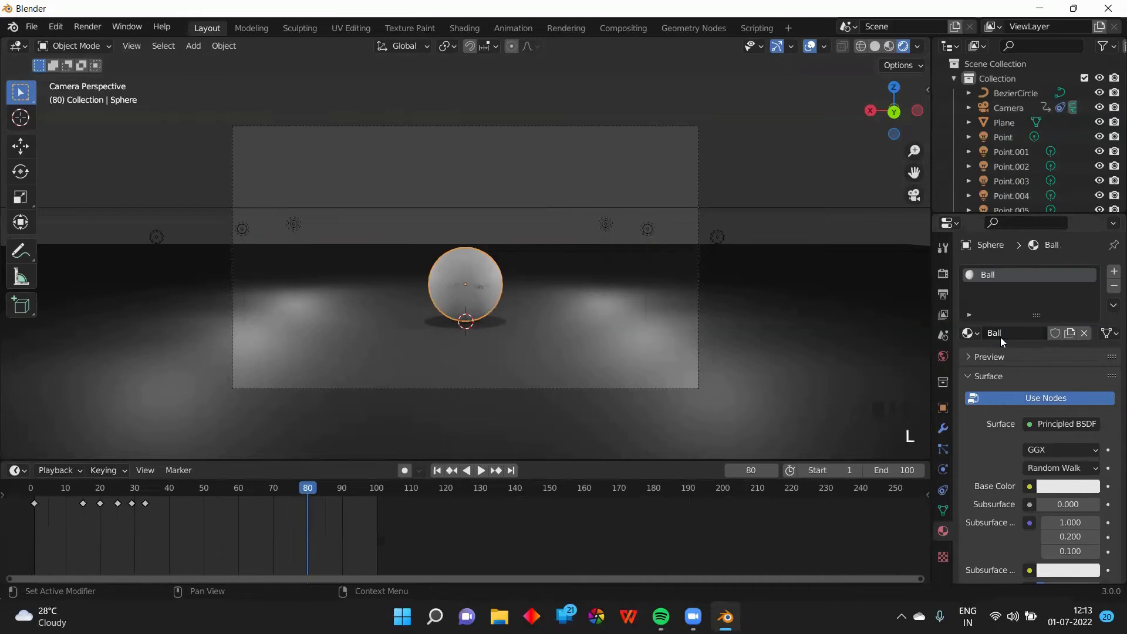
Step: Set the Ball material's base colour to a slightly darkened, fully saturated red
{"action": "left_click", "coordinate": [1055, 483]}
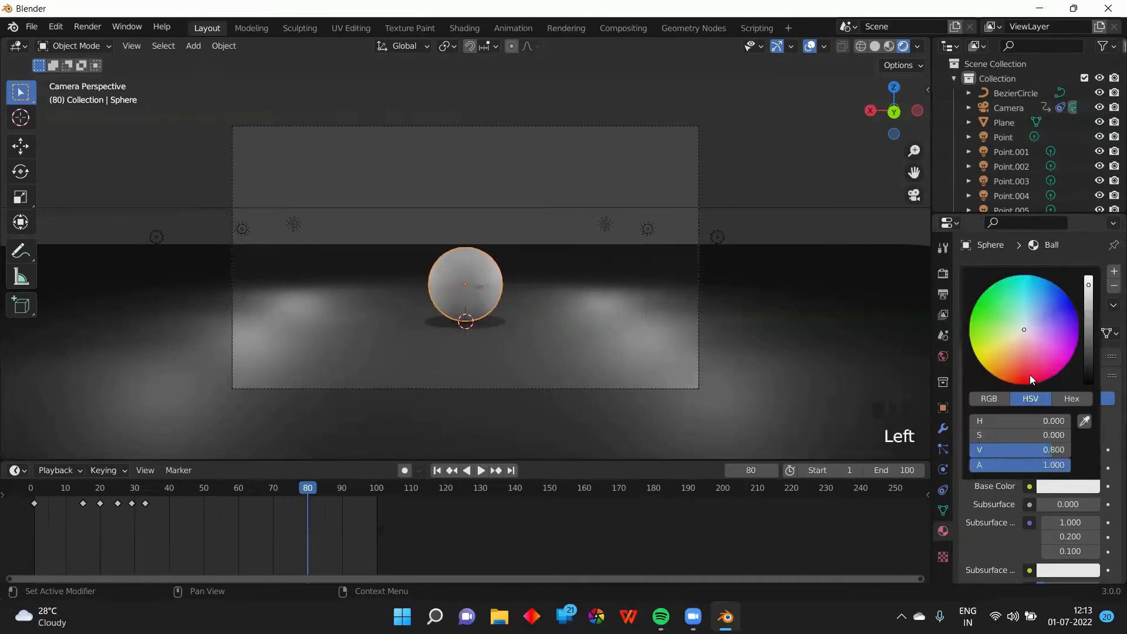
{"action": "left_click_drag", "start_coordinate": [1028, 345], "coordinate": [1019, 383]}
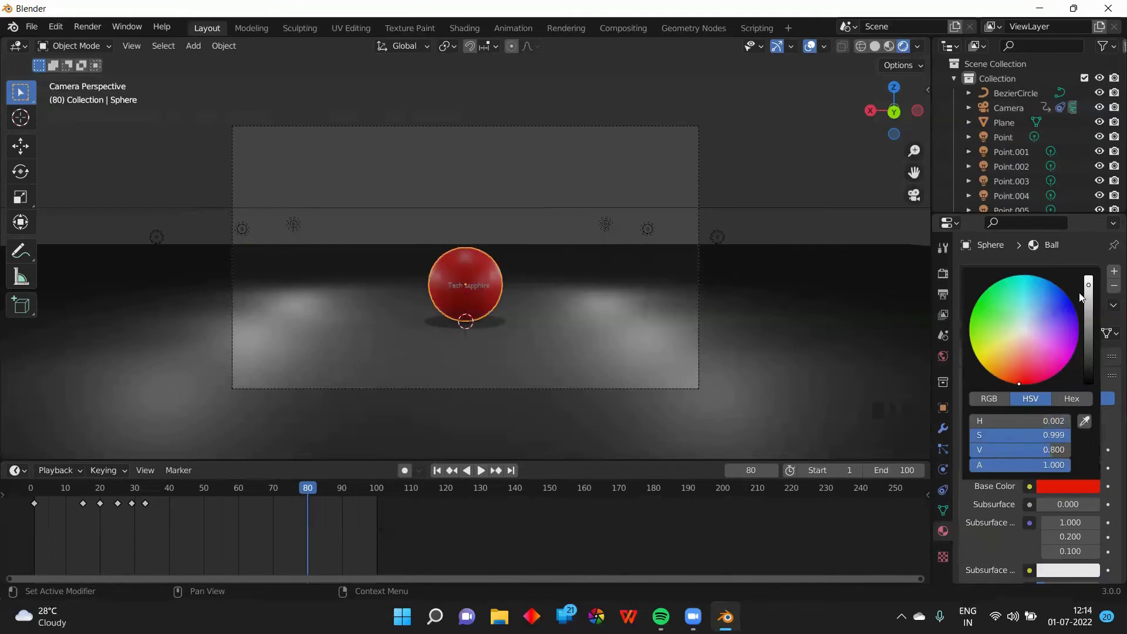
{"action": "left_click_drag", "start_coordinate": [1088, 286], "coordinate": [1088, 290]}
Step: Set the Ball material's Metallic to 0.193 and its Roughness to 0.876
{"action": "scroll", "coordinate": [1015, 524], "scroll_direction": "down", "scroll_amount": 7}
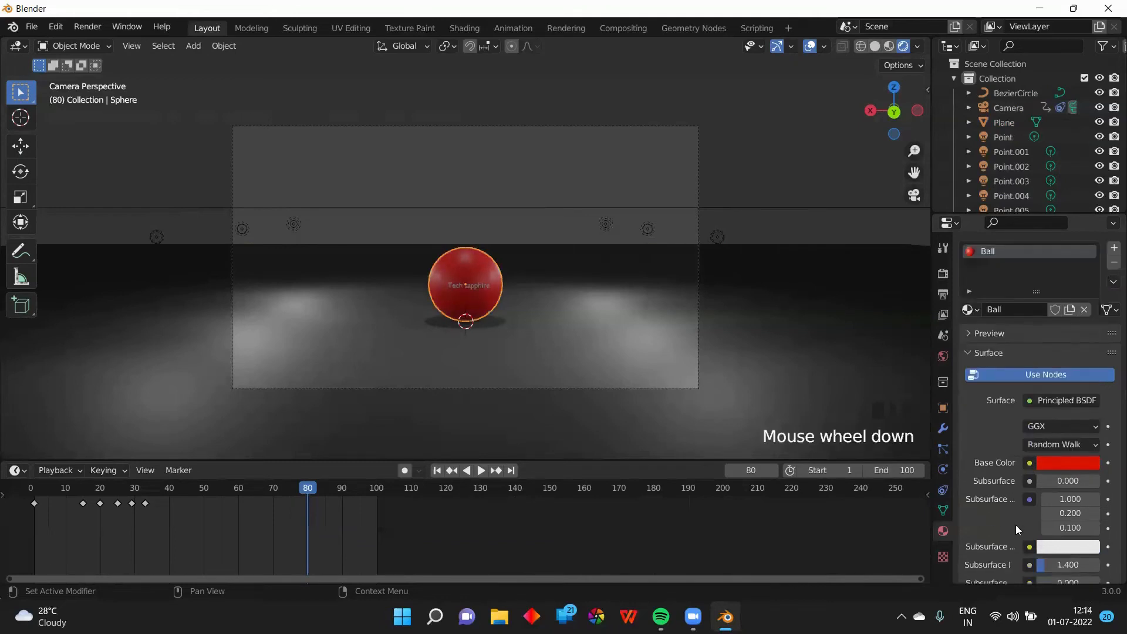
{"action": "left_click", "coordinate": [1051, 460]}
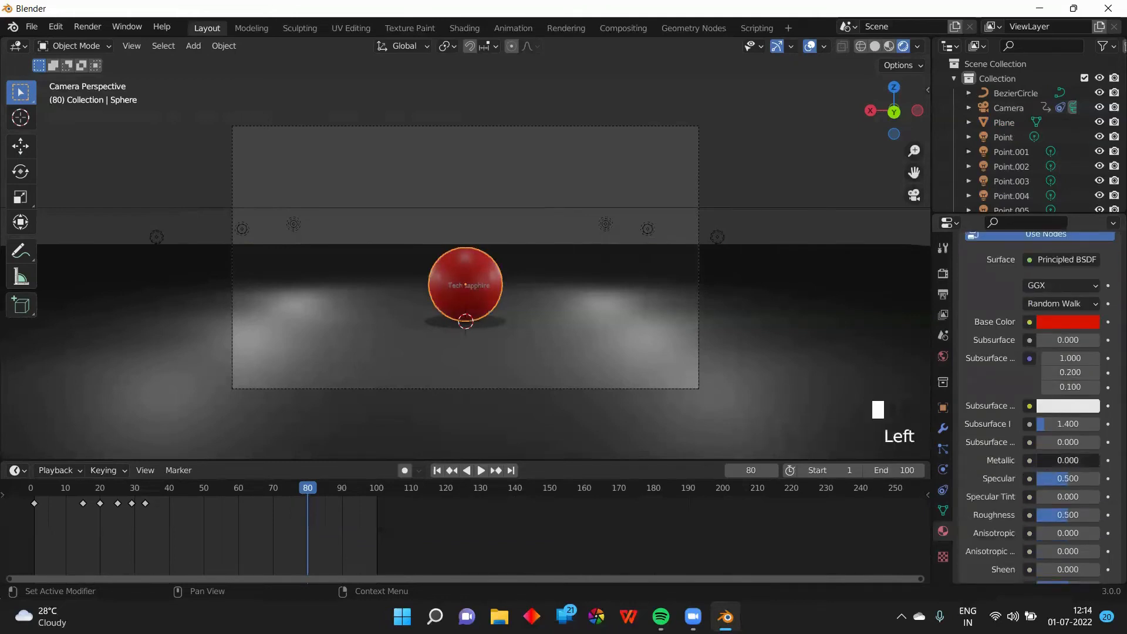
{"action": "left_click_drag", "start_coordinate": [1059, 460], "coordinate": [1086, 468]}
{"action": "scroll", "coordinate": [1059, 459], "scroll_direction": "down", "scroll_amount": 2}
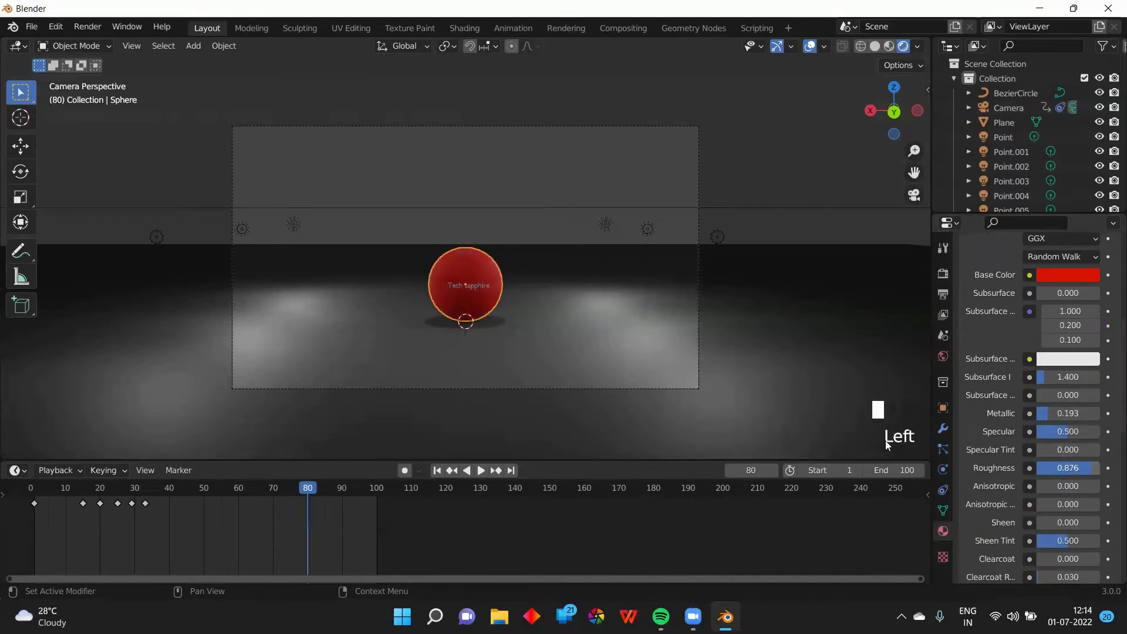
Step: Deselect the sphere and change the Ball material's base colour to golden yellow
{"action": "left_click", "coordinate": [505, 184]}
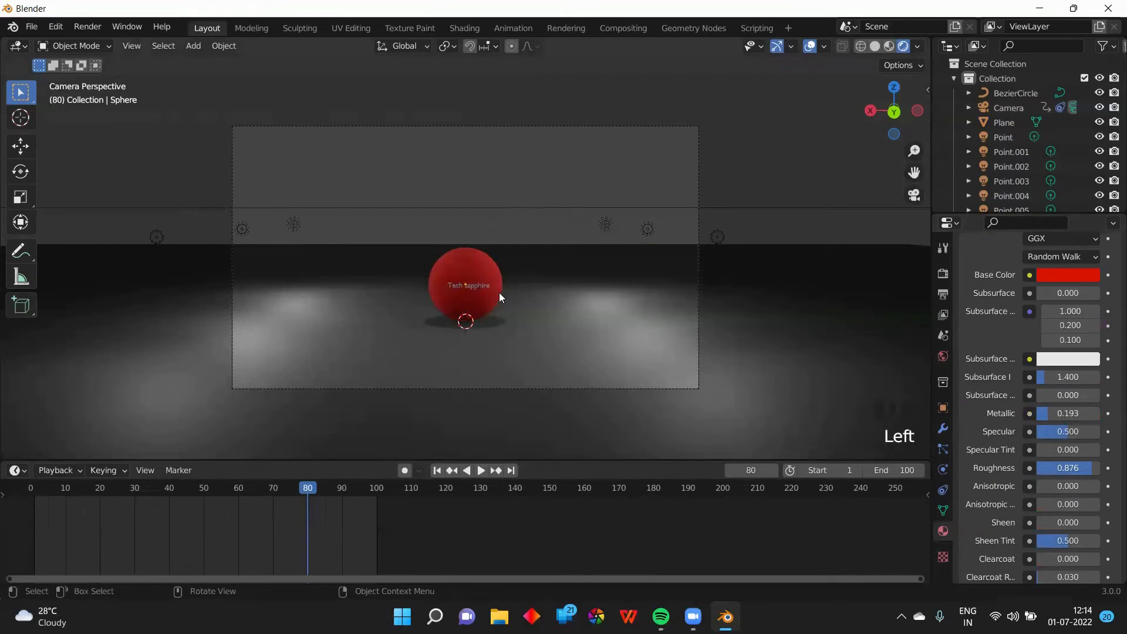
{"action": "left_click", "coordinate": [1066, 274]}
{"action": "left_click_drag", "start_coordinate": [1037, 140], "coordinate": [989, 154]}
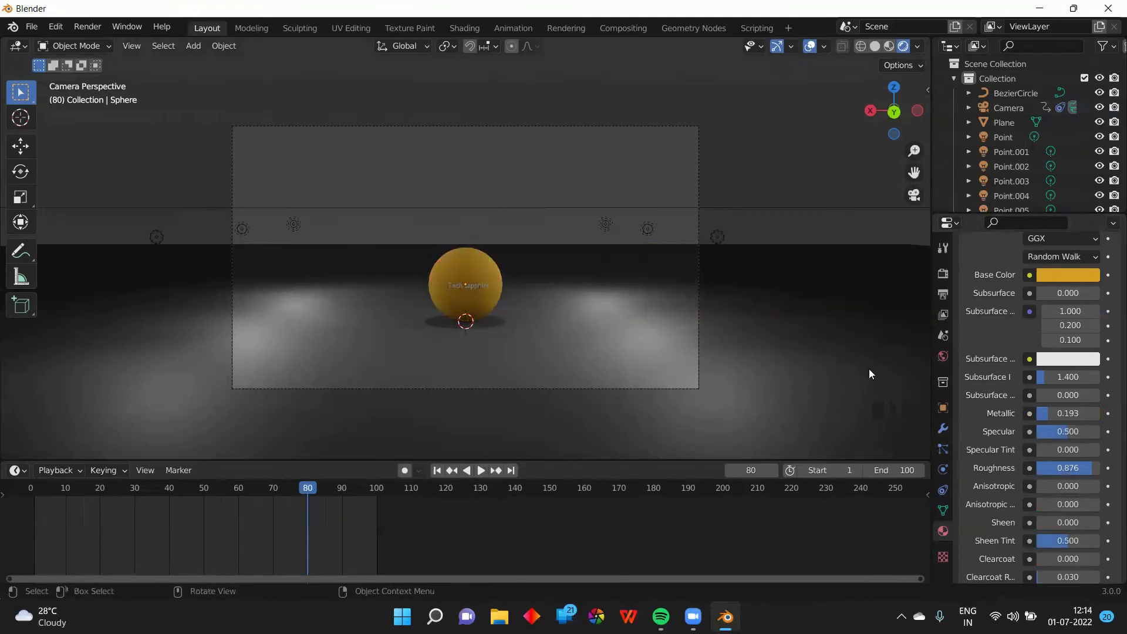
Step: Add a new material to the "Tech sapphire" text object and name it "text"
{"action": "left_click", "coordinate": [476, 285]}
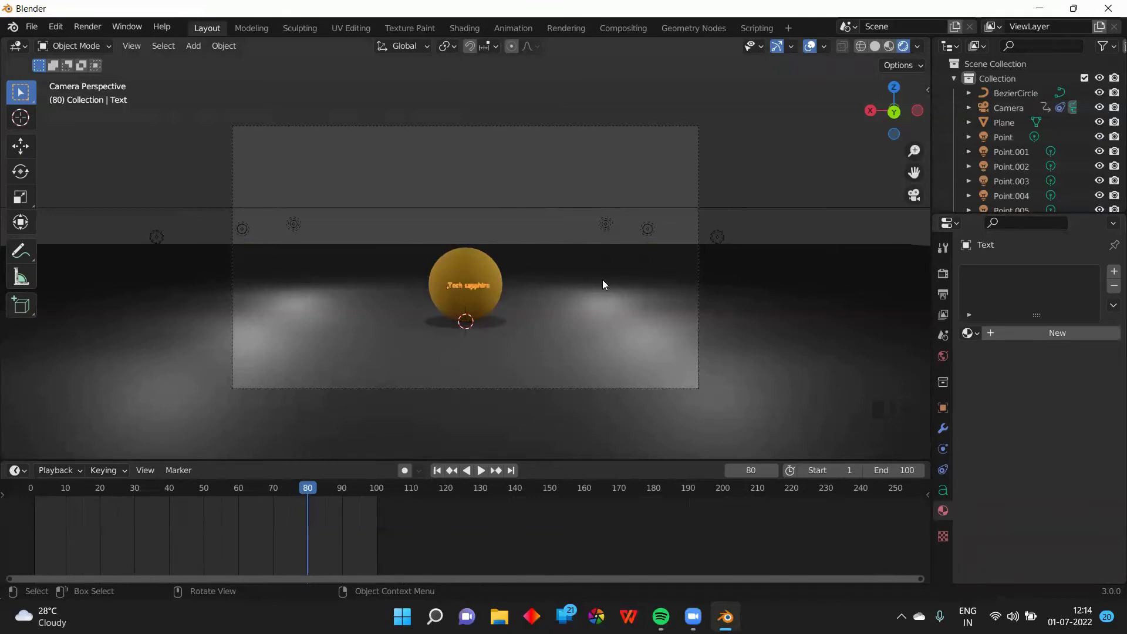
{"action": "left_click", "coordinate": [1006, 334]}
{"action": "double_click", "coordinate": [1008, 336]}
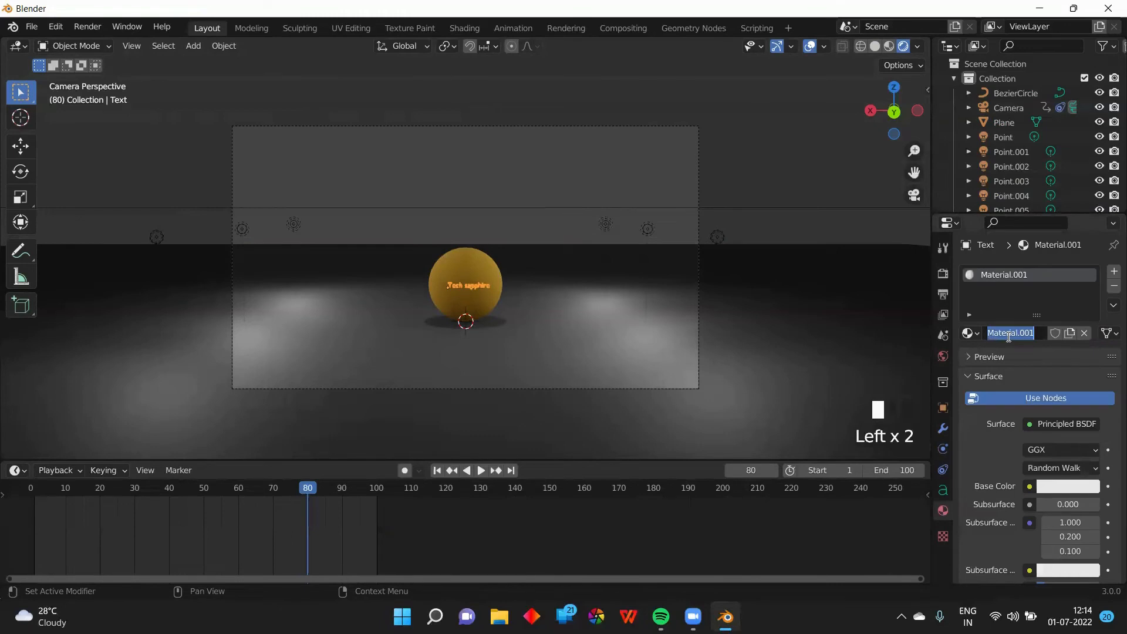
{"action": "type", "text": "text"}
{"action": "key", "text": "Return"}
Step: Give the text material a muted blue emission colour with hue 0.542, saturation 0.641 and value 0.369, and deselect the text
{"action": "left_click", "coordinate": [1066, 489]}
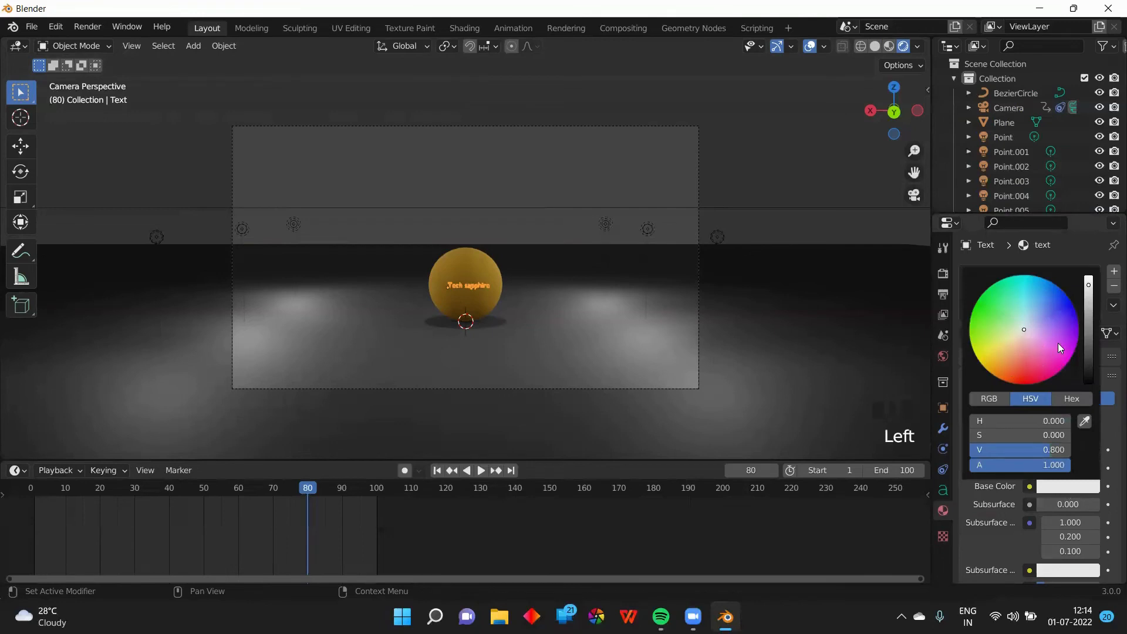
{"action": "scroll", "coordinate": [1002, 419], "scroll_direction": "down", "scroll_amount": 6}
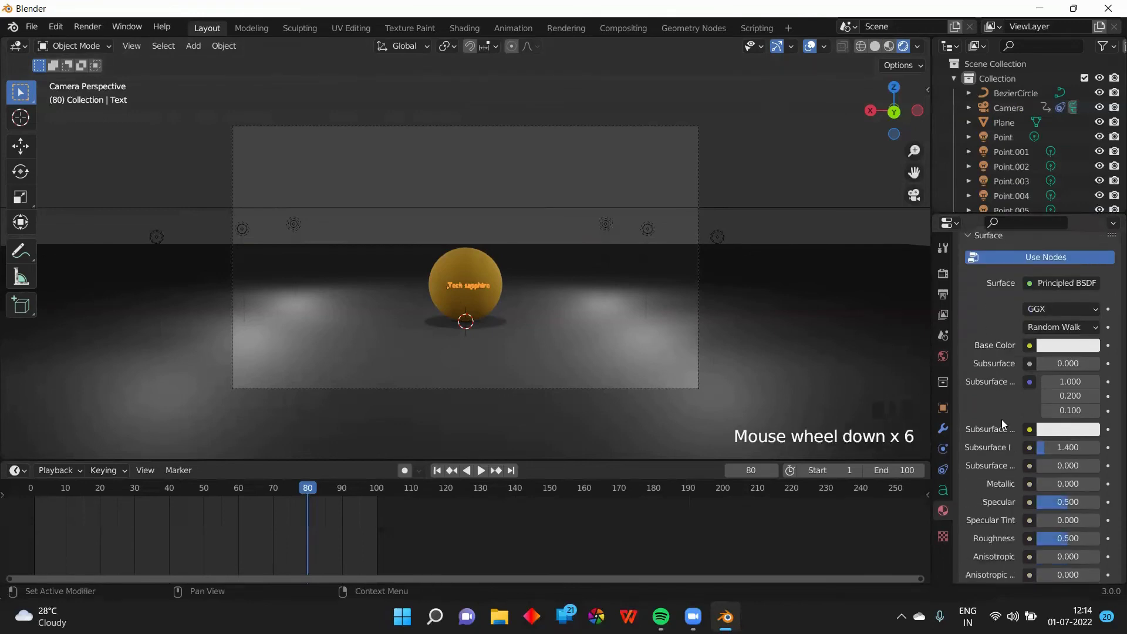
{"action": "scroll", "coordinate": [1002, 419], "scroll_direction": "down", "scroll_amount": 13}
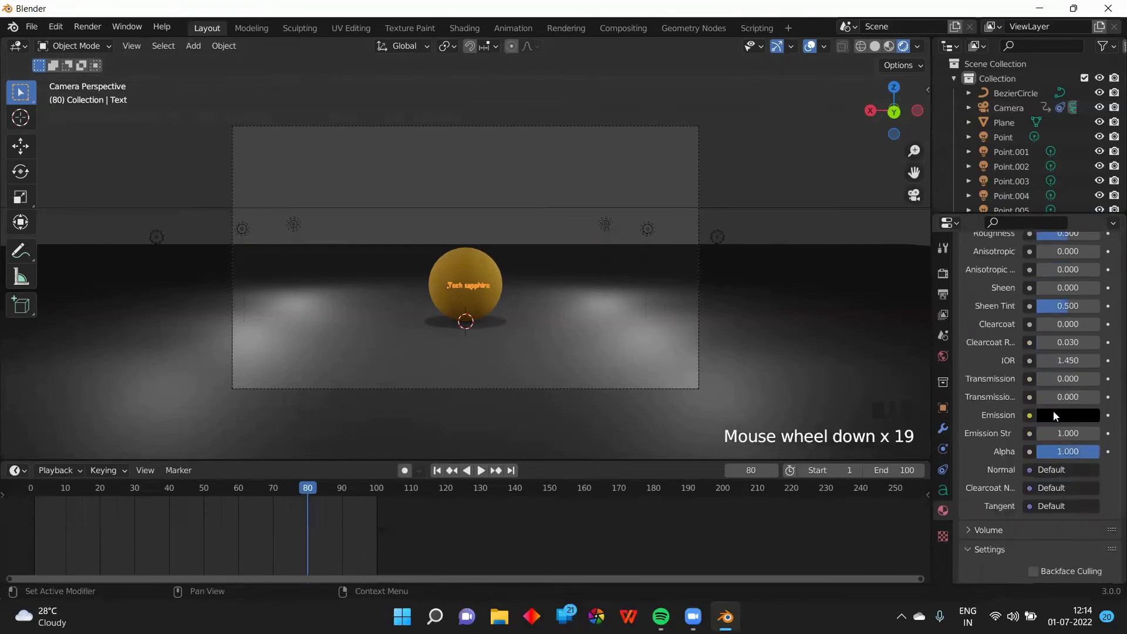
{"action": "left_click", "coordinate": [1053, 415]}
{"action": "mouse_move", "coordinate": [1088, 278]}
{"action": "left_mouse_down"}
{"action": "mouse_move", "coordinate": [1088, 243]}
{"action": "mouse_move", "coordinate": [1037, 250]}
{"action": "mouse_move", "coordinate": [1028, 238]}
{"action": "left_mouse_up"}
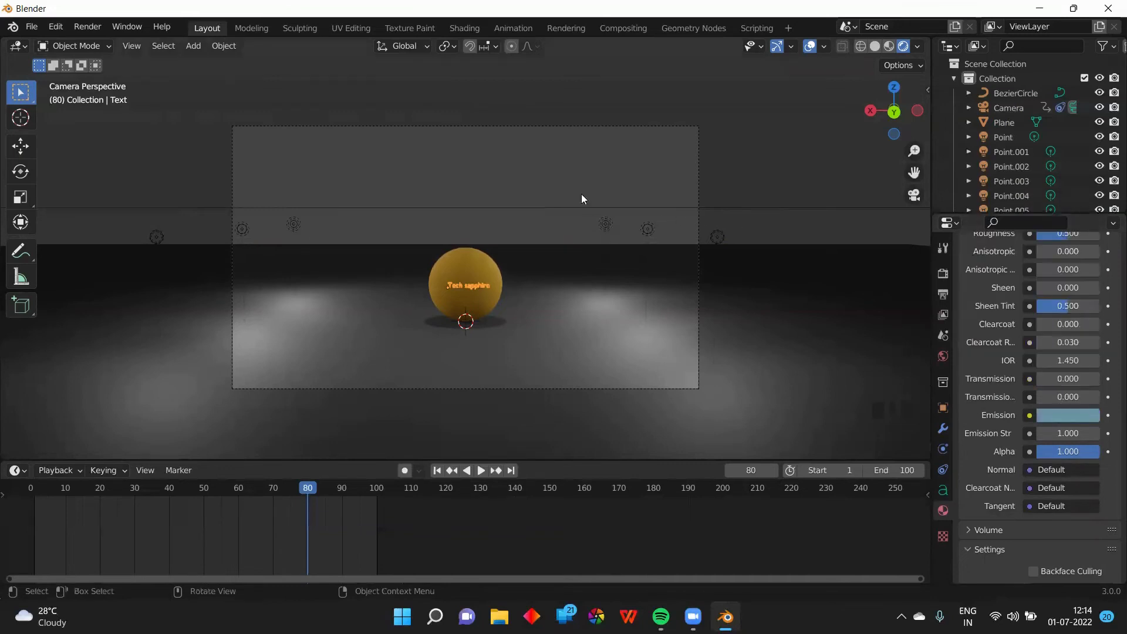
{"action": "left_click", "coordinate": [569, 187]}
Step: Change the text material's emission colour to magenta with hue 0.878 and saturation 0.946, and darken it to a value of 0.003
{"action": "left_click", "coordinate": [1069, 418]}
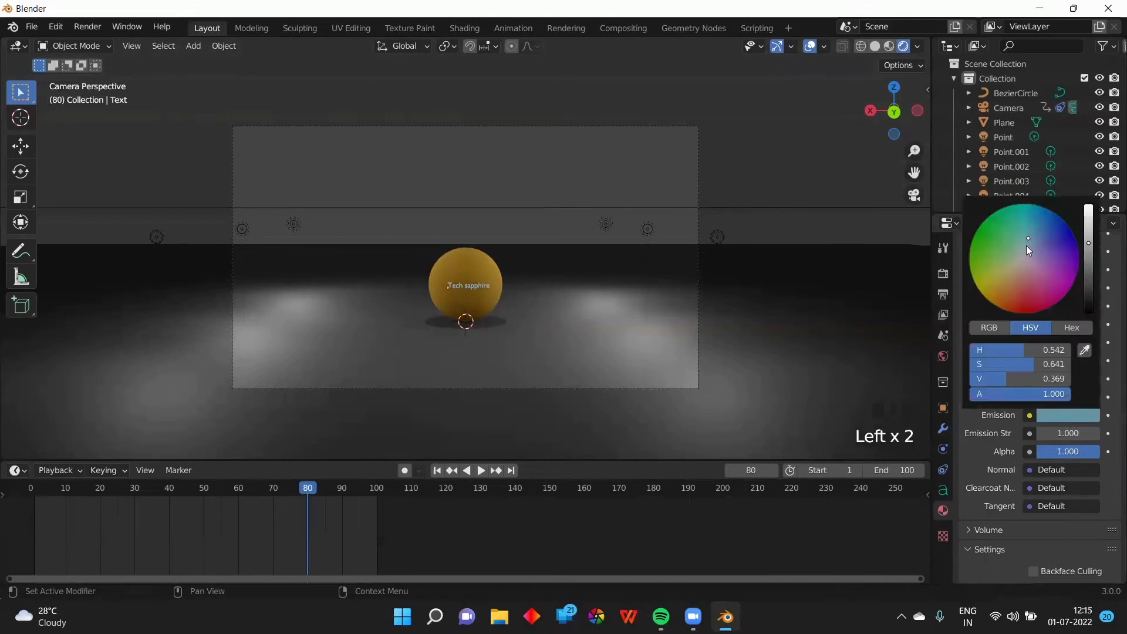
{"action": "left_click_drag", "start_coordinate": [1026, 245], "coordinate": [1055, 297]}
{"action": "left_click", "coordinate": [515, 165]}
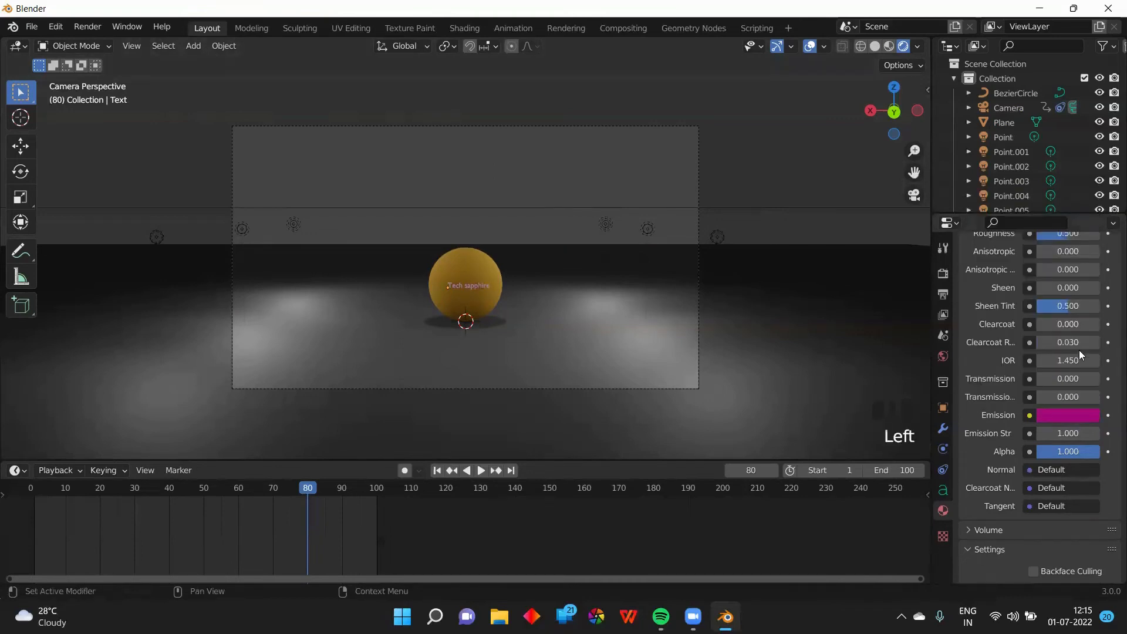
{"action": "left_click", "coordinate": [1079, 414]}
{"action": "left_click_drag", "start_coordinate": [1086, 238], "coordinate": [1087, 311]}
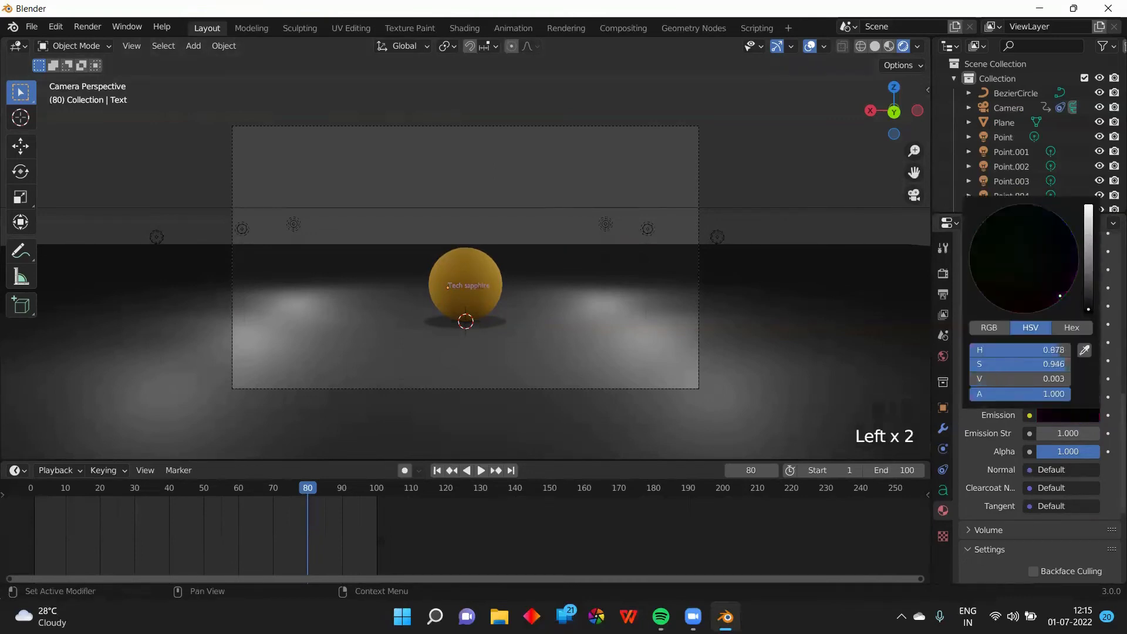
Step: Darken the text material's base colour to black
{"action": "scroll", "coordinate": [1039, 288], "scroll_direction": "up", "scroll_amount": 12}
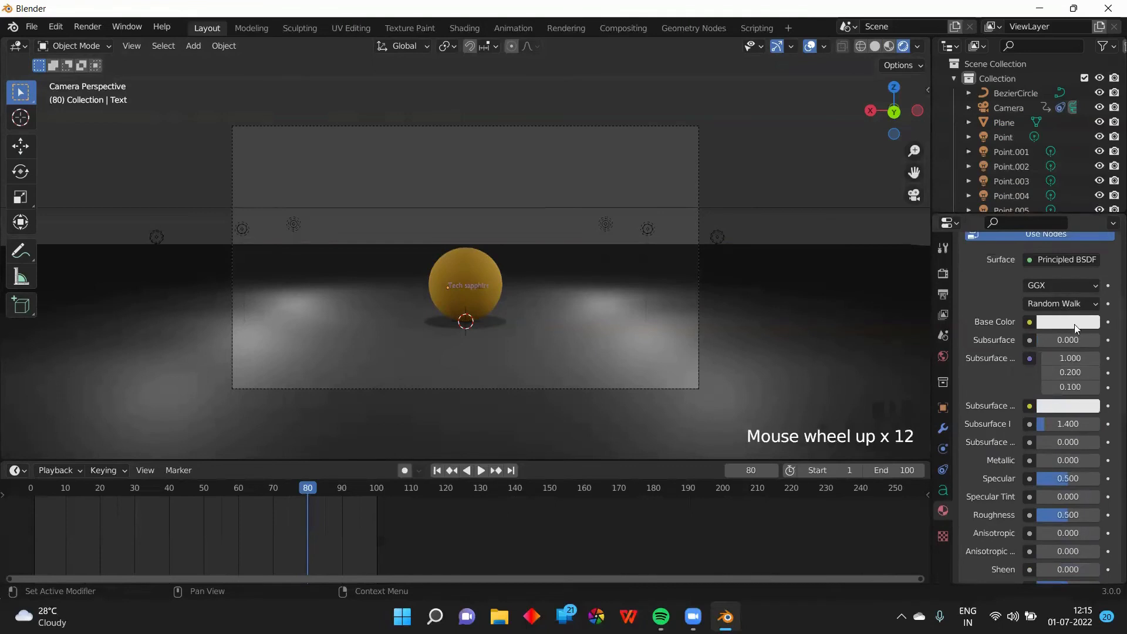
{"action": "left_click", "coordinate": [1074, 324]}
{"action": "left_click_drag", "start_coordinate": [1088, 140], "coordinate": [1089, 219]}
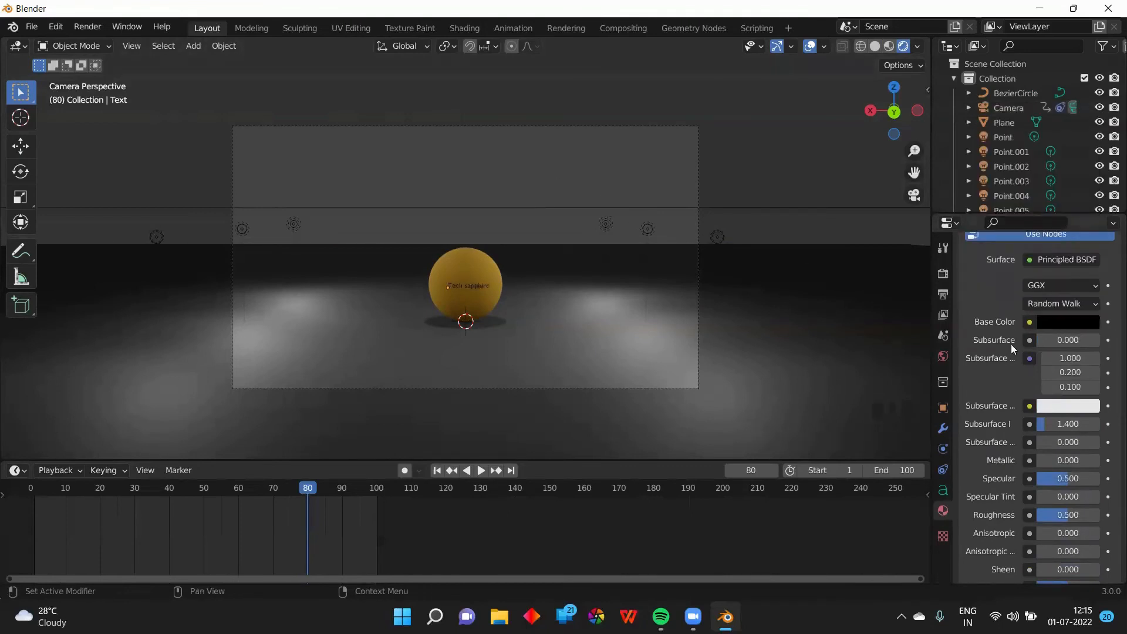
Step: Brighten the text material's emission colour to near white and set the emission strength to 1.5
{"action": "scroll", "coordinate": [1073, 413], "scroll_direction": "down", "scroll_amount": 9}
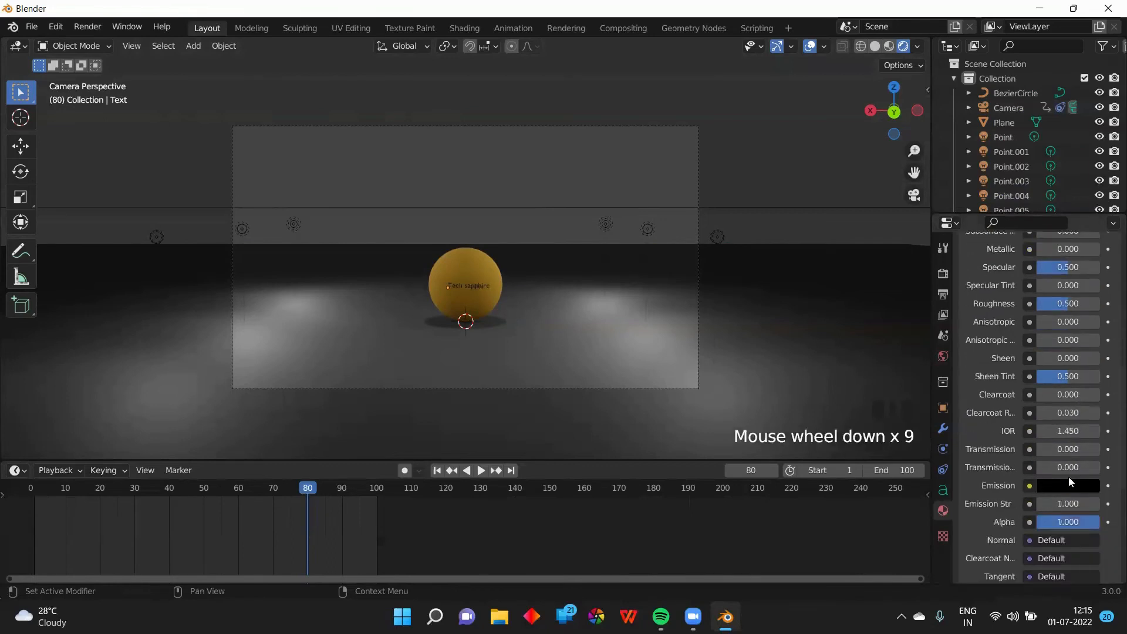
{"action": "left_click", "coordinate": [1066, 485]}
{"action": "left_click_drag", "start_coordinate": [1091, 342], "coordinate": [1090, 292]}
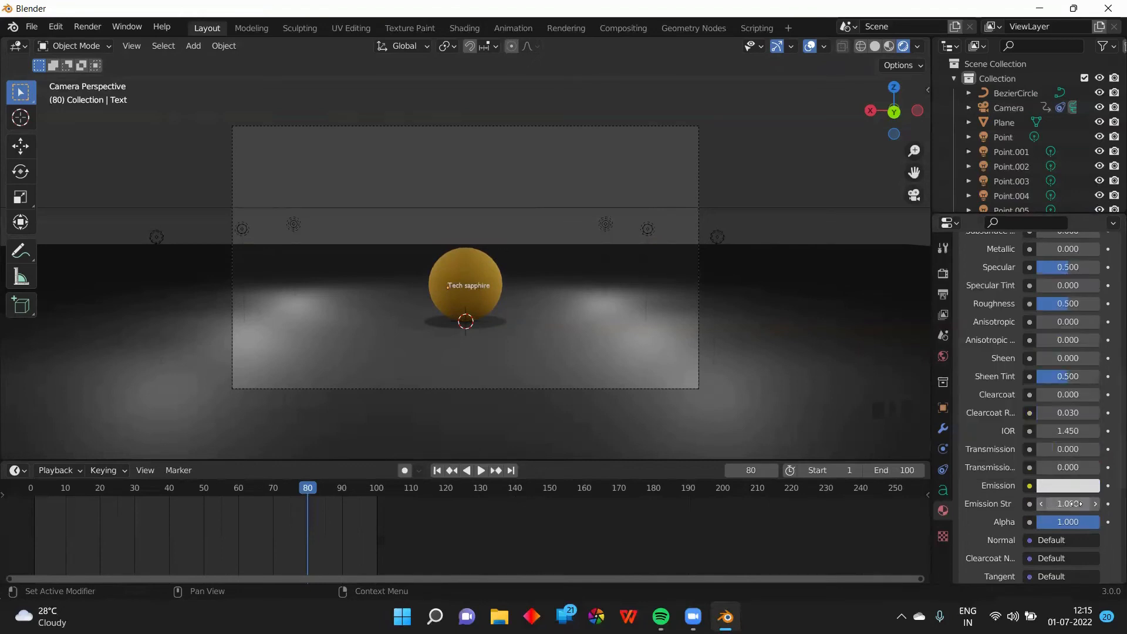
{"action": "left_click", "coordinate": [1074, 503]}
{"action": "type", "text": "1.5"}
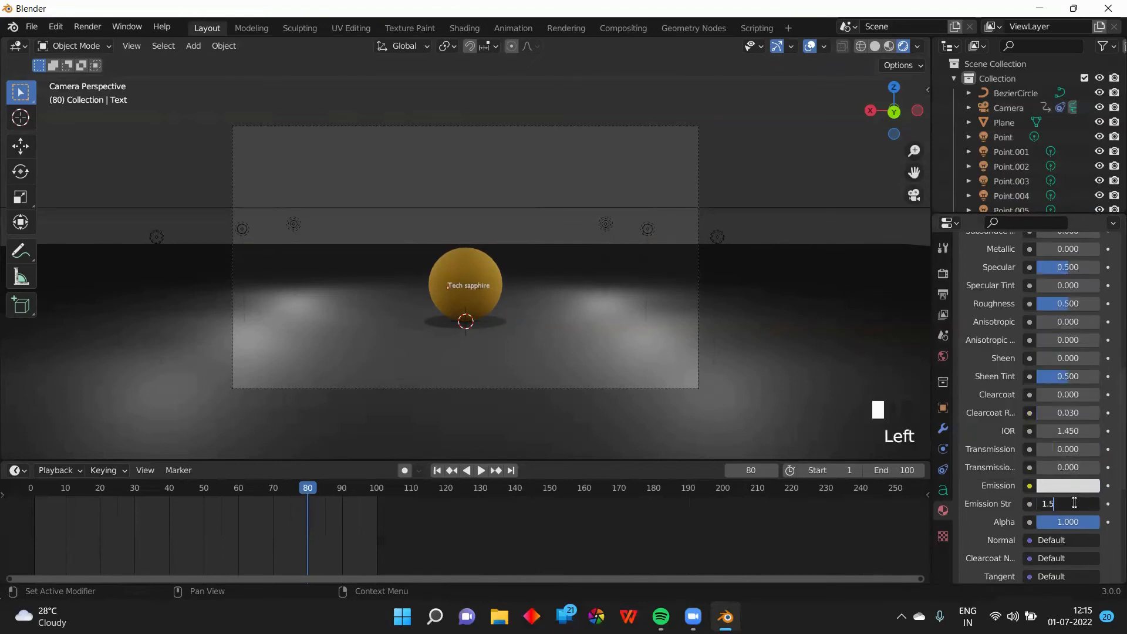
{"action": "key", "text": "Return"}
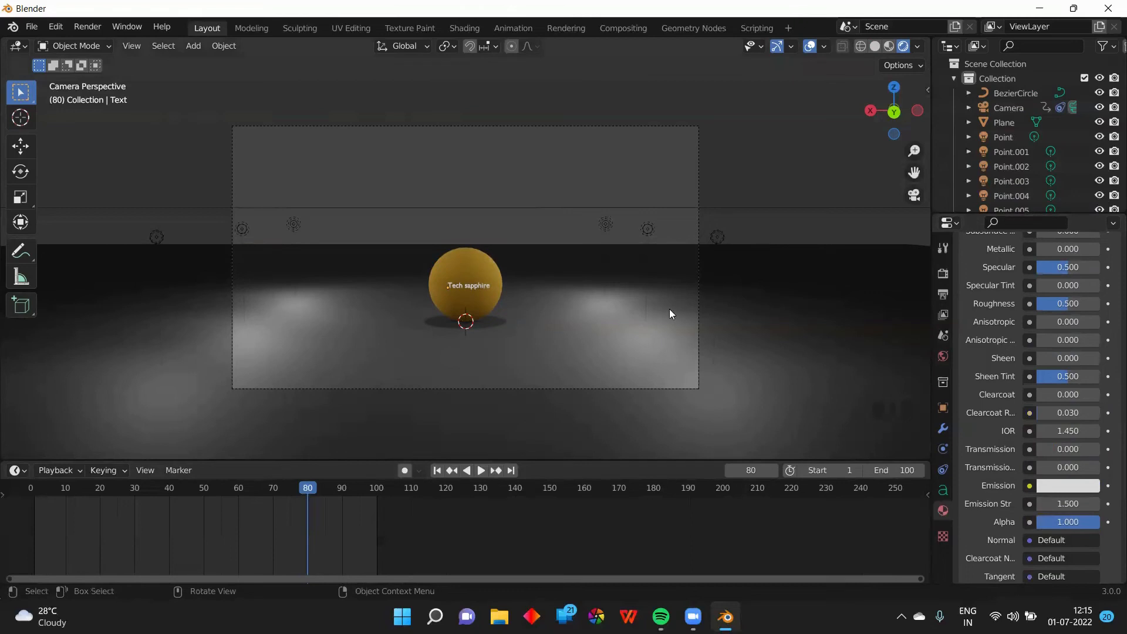
Step: Enable Bloom and Screen Space Reflections in the render settings
{"action": "left_click", "coordinate": [944, 274]}
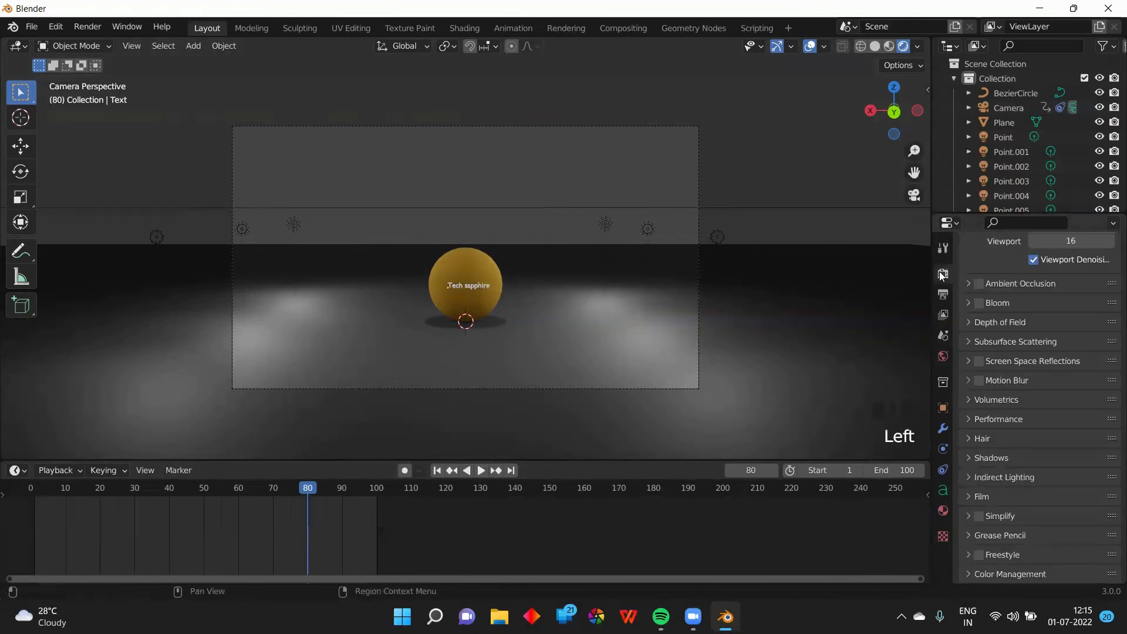
{"action": "left_click", "coordinate": [978, 303]}
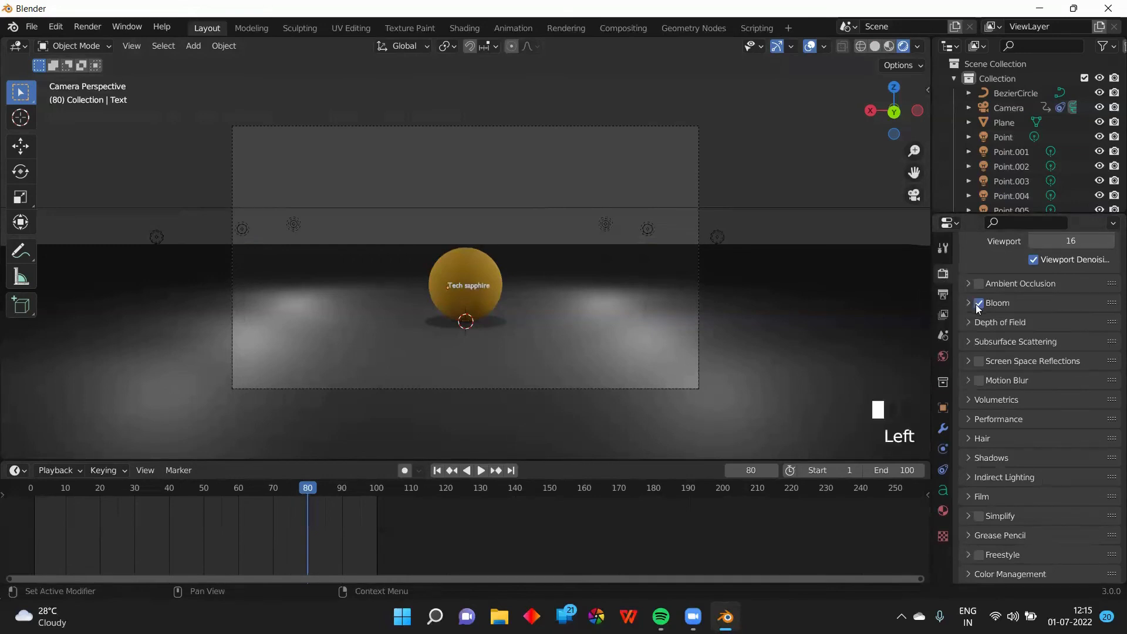
{"action": "left_click", "coordinate": [979, 362]}
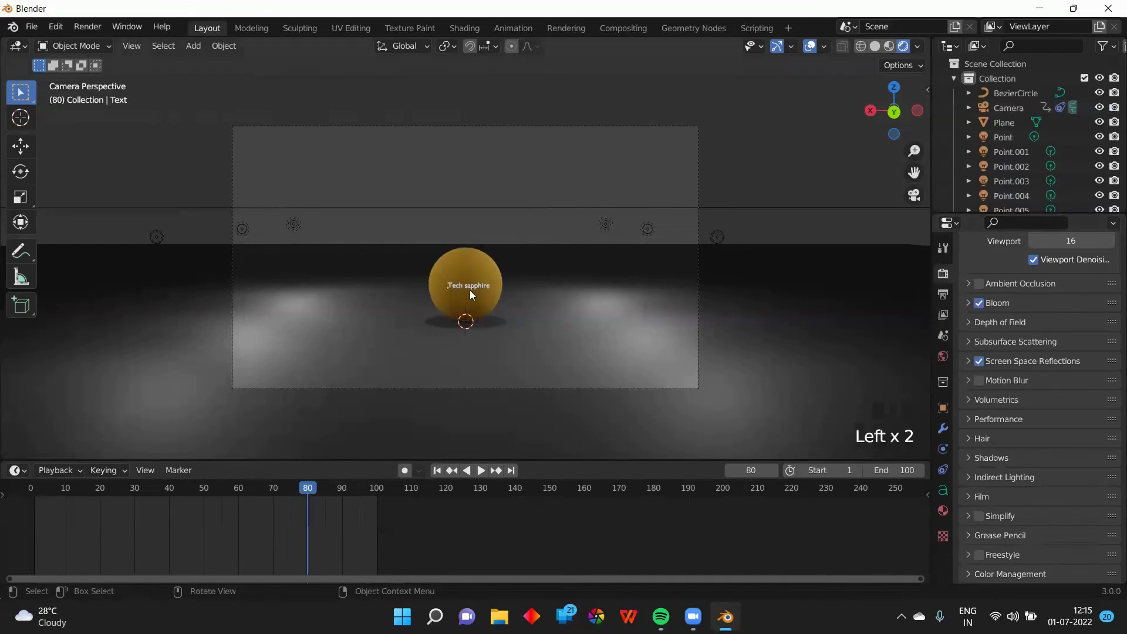
Step: Make the ball's gold material shinier by setting its roughness to 0.216 and metallic to 0.505
{"action": "scroll", "coordinate": [470, 290], "scroll_direction": "down", "scroll_amount": 7}
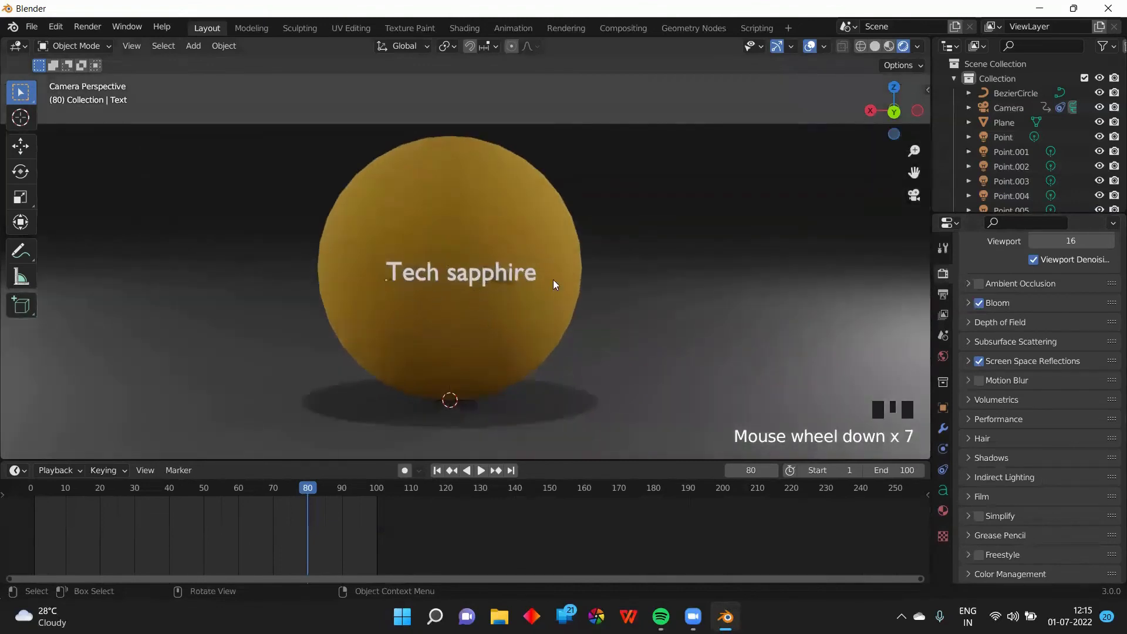
{"action": "left_click", "coordinate": [546, 245]}
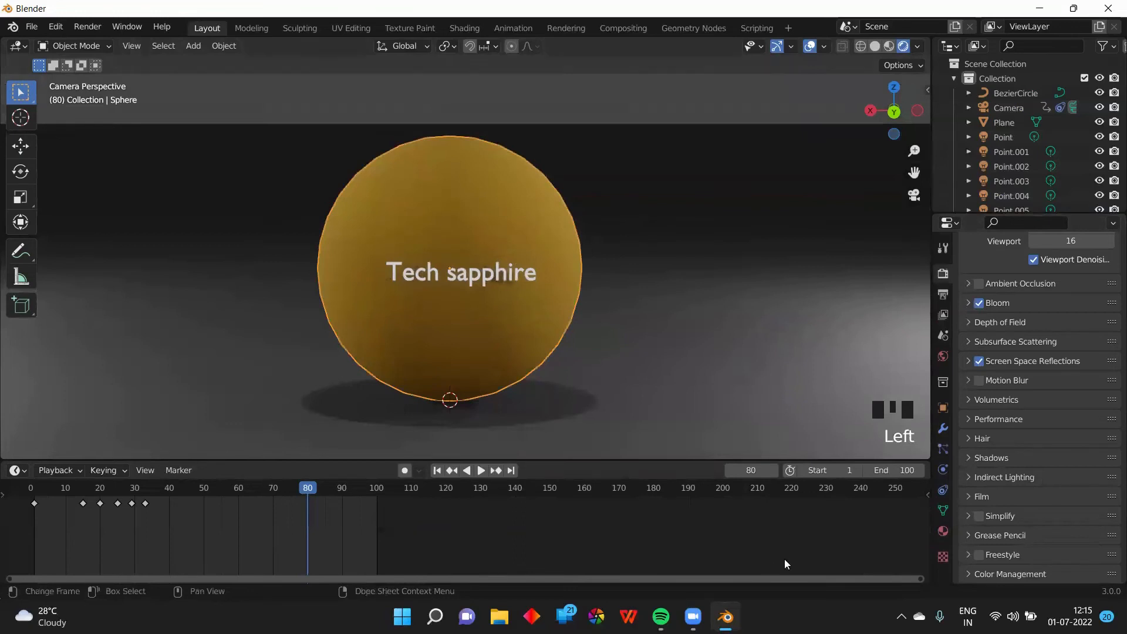
{"action": "left_click", "coordinate": [944, 531]}
{"action": "scroll", "coordinate": [1031, 415], "scroll_direction": "down", "scroll_amount": 11}
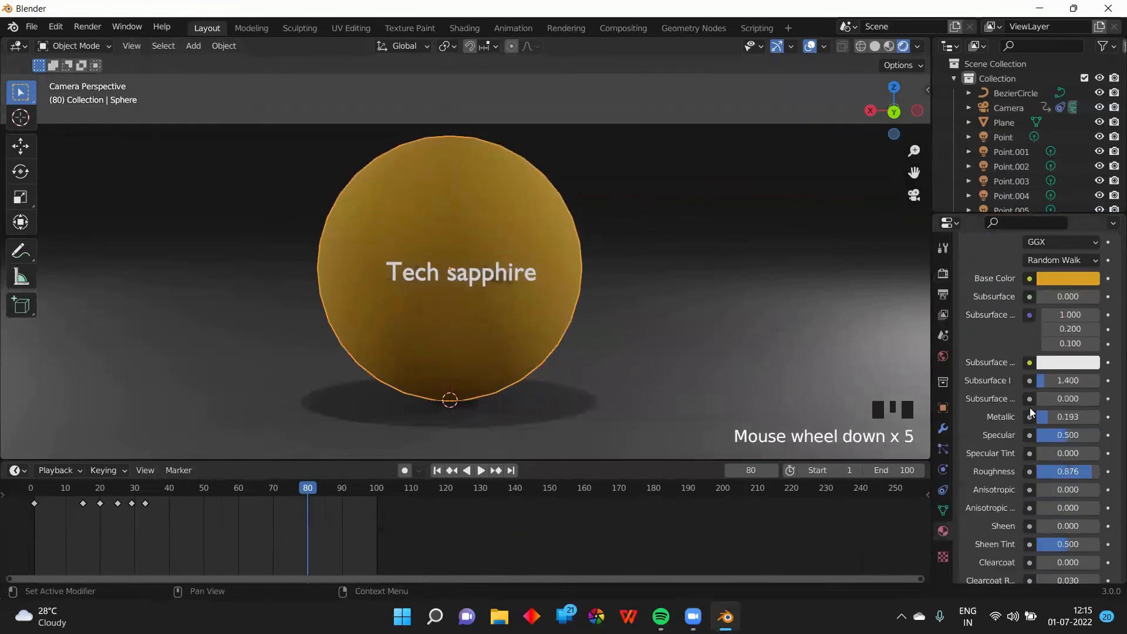
{"action": "scroll", "coordinate": [1042, 381], "scroll_direction": "up", "scroll_amount": 2}
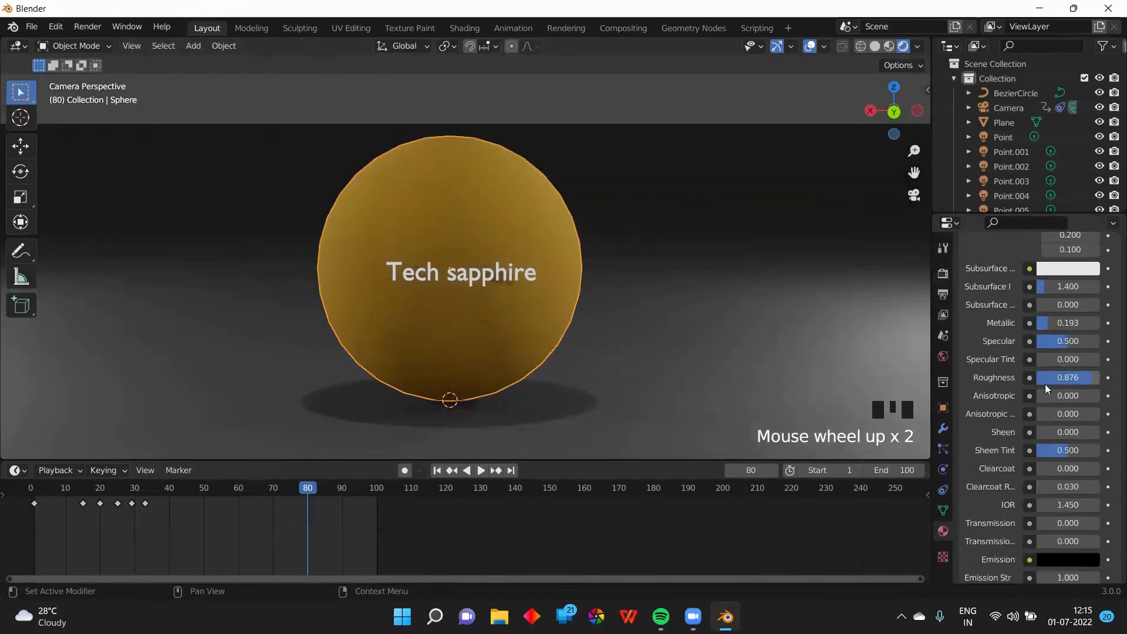
{"action": "left_click_drag", "start_coordinate": [1079, 382], "coordinate": [1049, 382]}
{"action": "left_click_drag", "start_coordinate": [1051, 323], "coordinate": [1071, 323]}
{"action": "scroll", "coordinate": [346, 273], "scroll_direction": "up", "scroll_amount": 7}
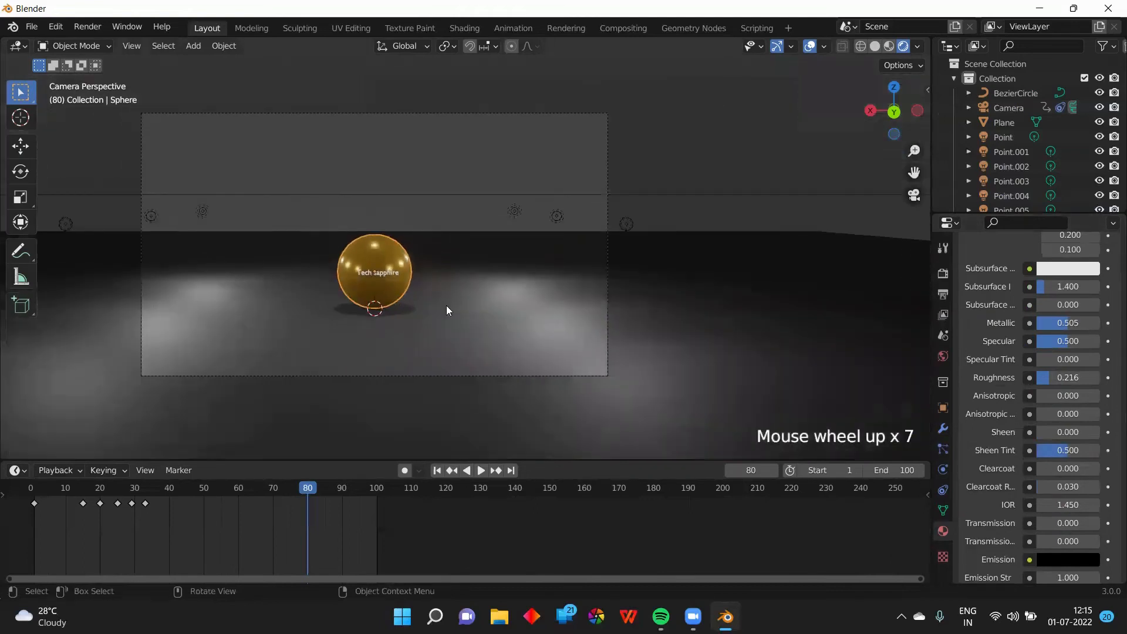
Step: Raise the emission strength of the "Tech sapphire" text material to 6.1 and inspect its glow
{"action": "left_click", "coordinate": [385, 273]}
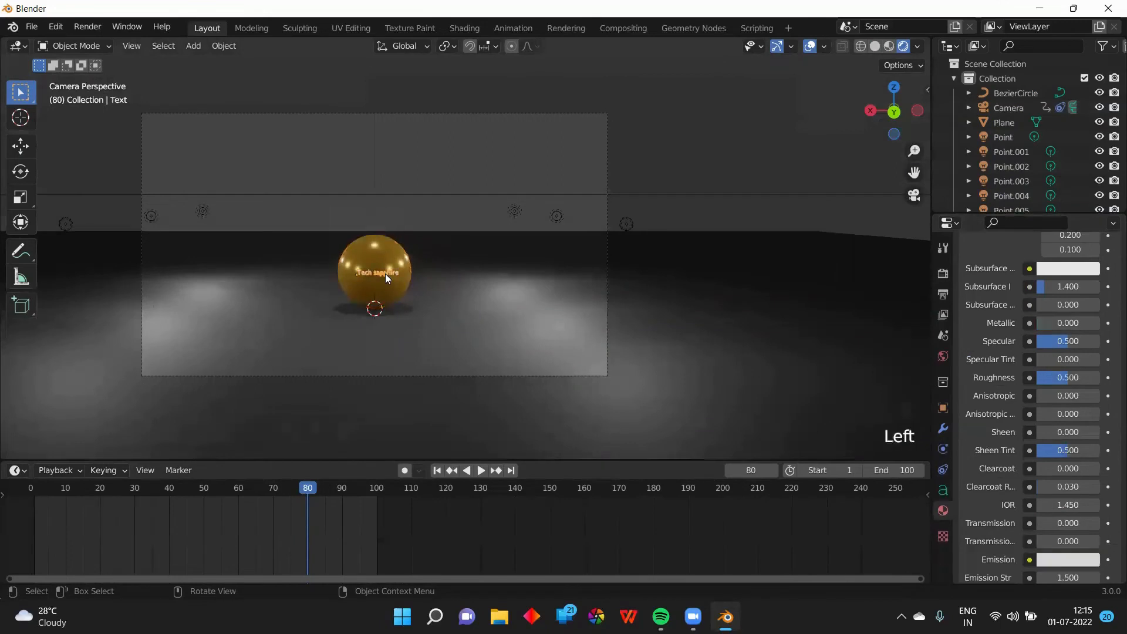
{"action": "scroll", "coordinate": [1068, 507], "scroll_direction": "down", "scroll_amount": 3}
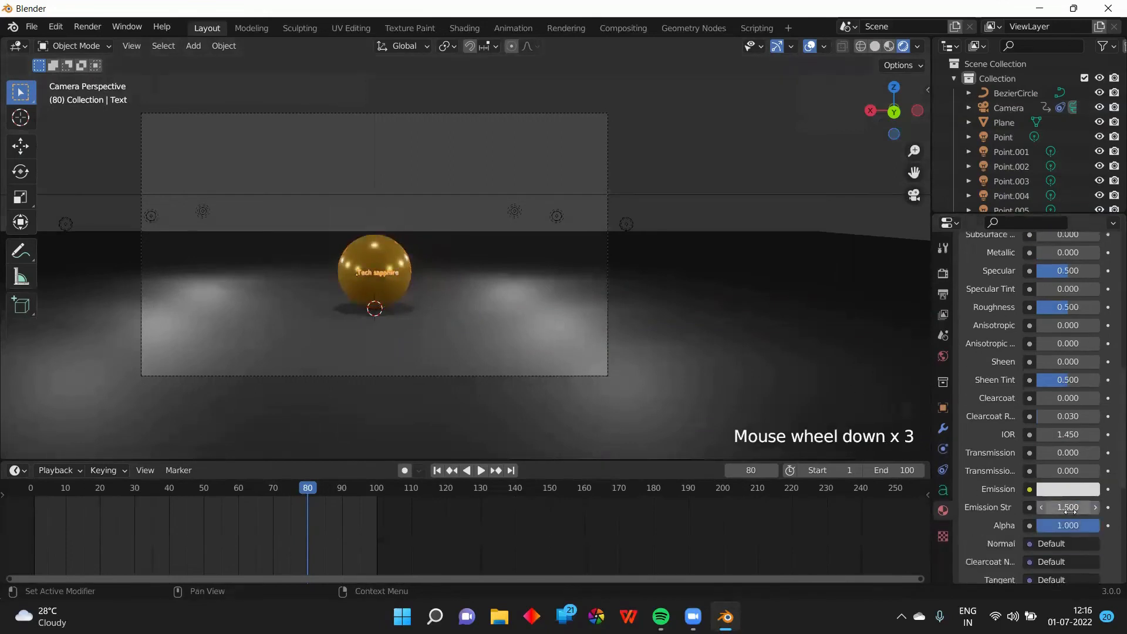
{"action": "mouse_move", "coordinate": [1068, 507]}
{"action": "left_mouse_down"}
{"action": "mouse_move", "coordinate": [1091, 508]}
{"action": "mouse_move", "coordinate": [1054, 507]}
{"action": "left_mouse_up"}
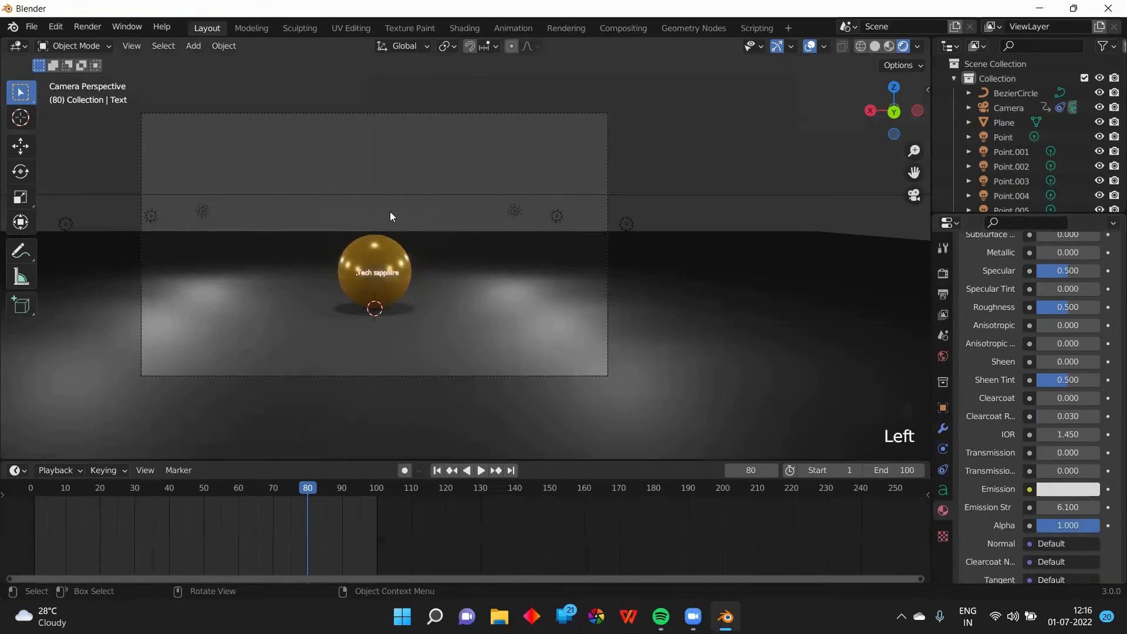
{"action": "scroll", "coordinate": [370, 271], "scroll_direction": "down", "scroll_amount": 8}
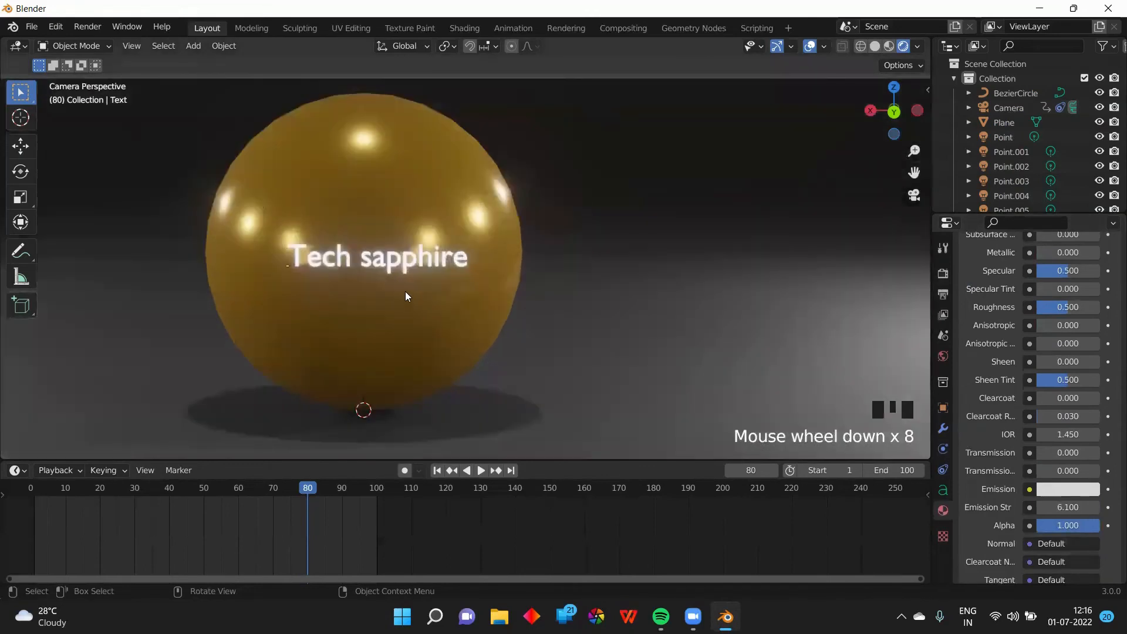
{"action": "scroll", "coordinate": [405, 291], "scroll_direction": "up", "scroll_amount": 3}
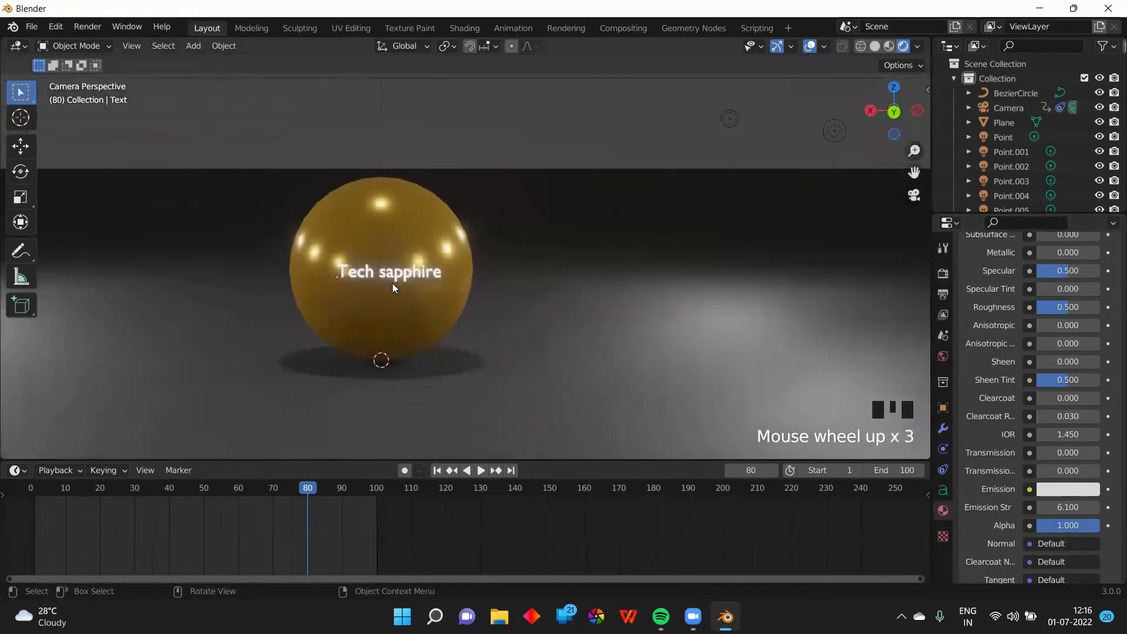
{"action": "scroll", "coordinate": [385, 276], "scroll_direction": "up", "scroll_amount": 6}
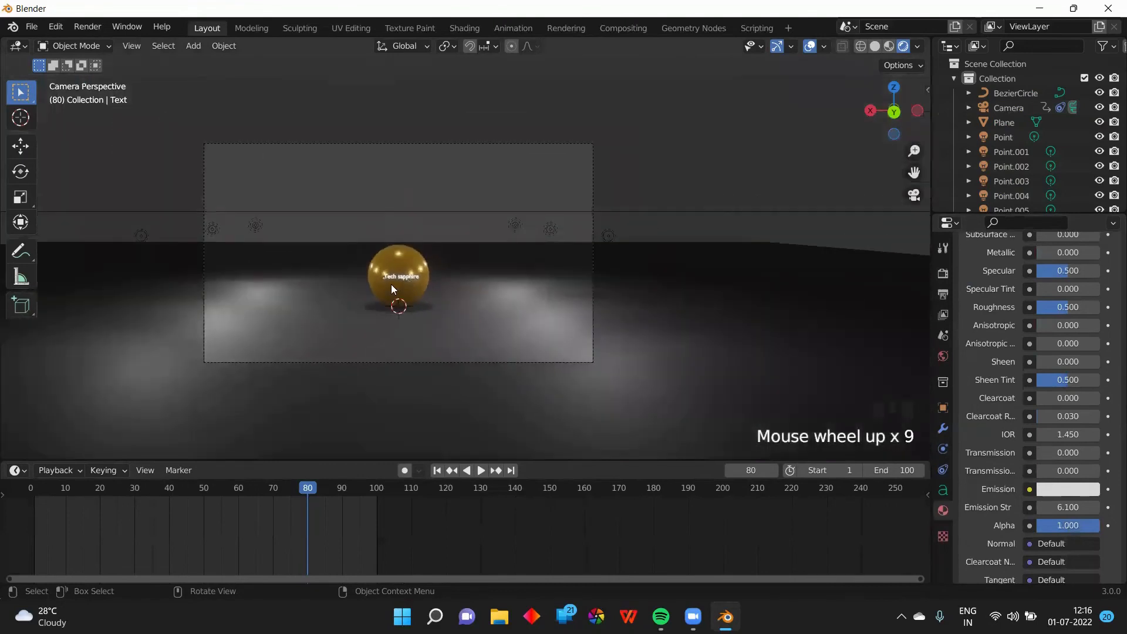
{"action": "scroll", "coordinate": [391, 284], "scroll_direction": "down", "scroll_amount": 9}
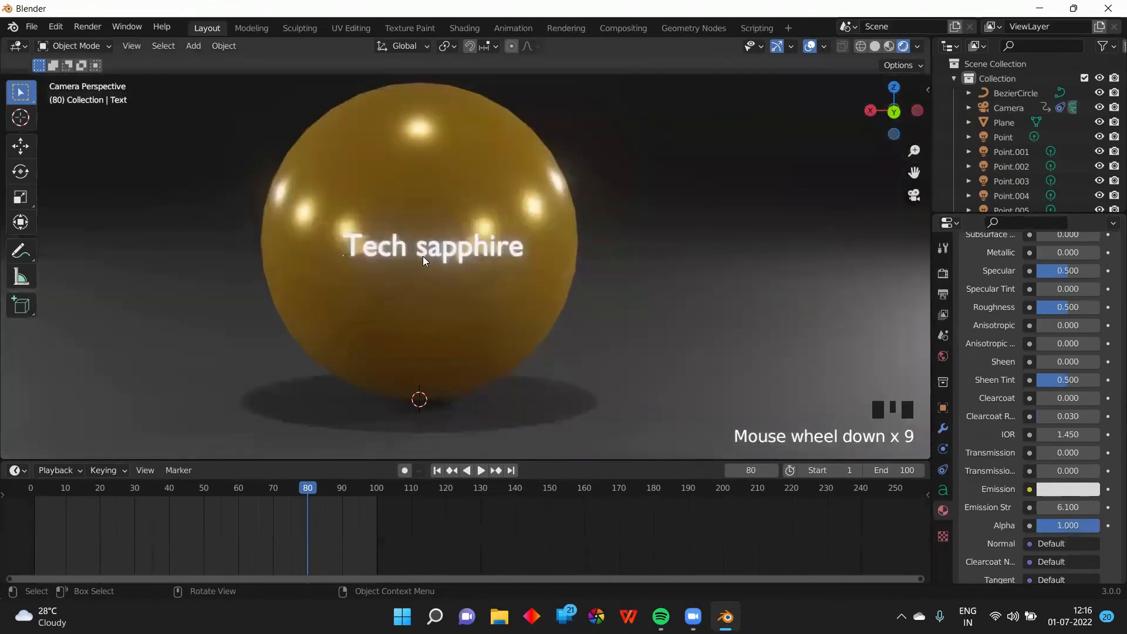
{"action": "scroll", "coordinate": [451, 269], "scroll_direction": "up", "scroll_amount": 4}
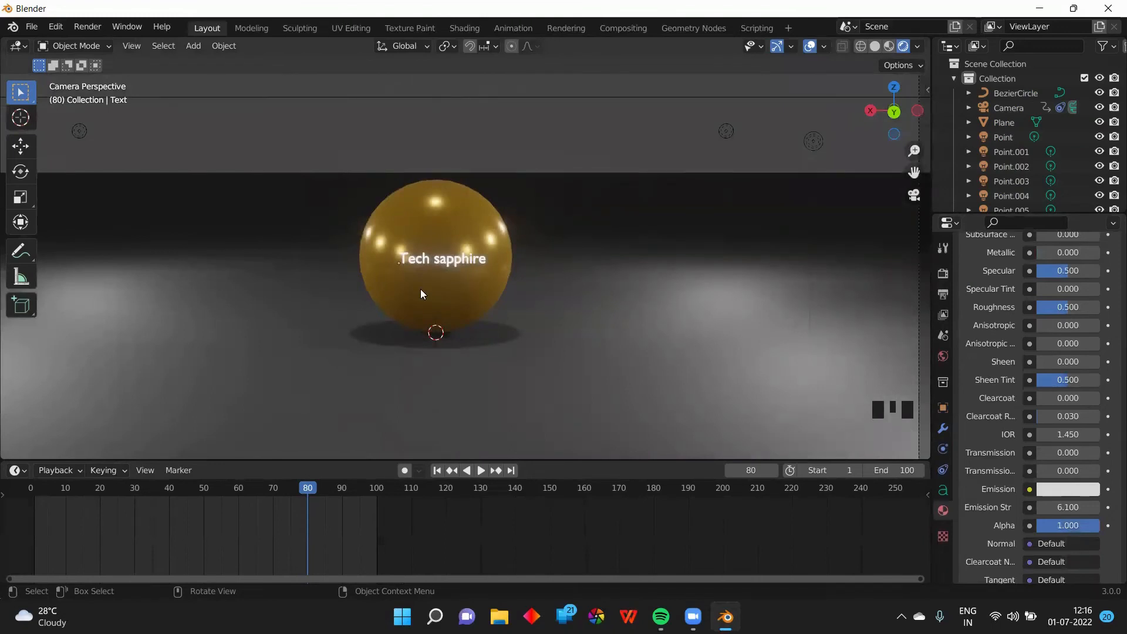
{"action": "scroll", "coordinate": [420, 289], "scroll_direction": "up", "scroll_amount": 6}
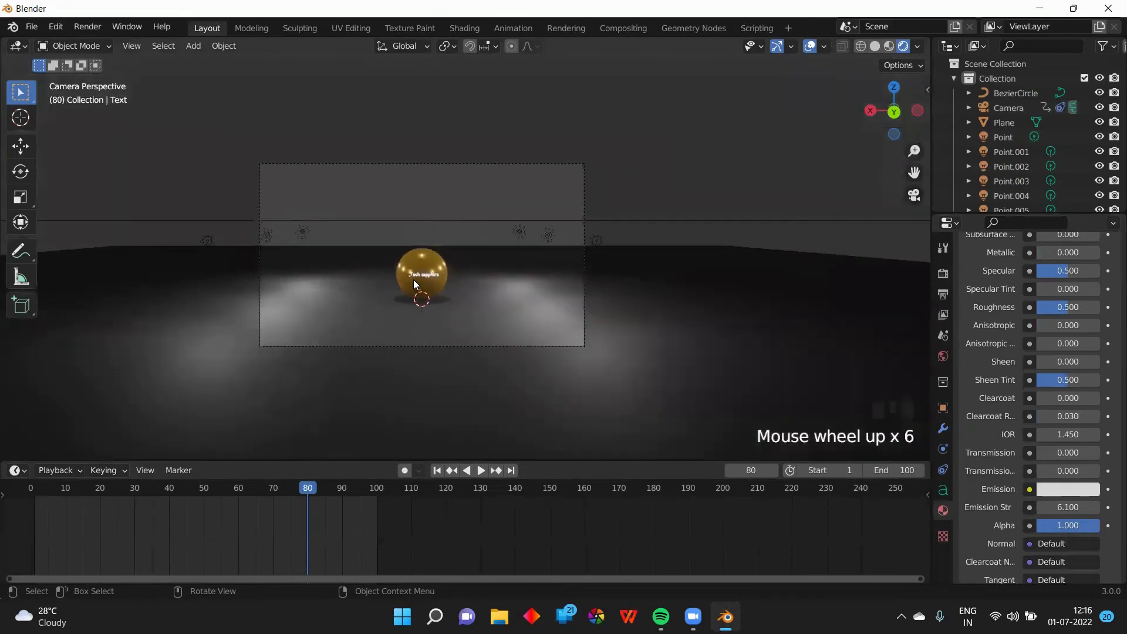
Step: Darken the world background colour to black
{"action": "middle_click_drag", "start_coordinate": [414, 279], "coordinate": [411, 278]}
{"action": "middle_click_drag", "start_coordinate": [529, 225], "coordinate": [566, 315]}
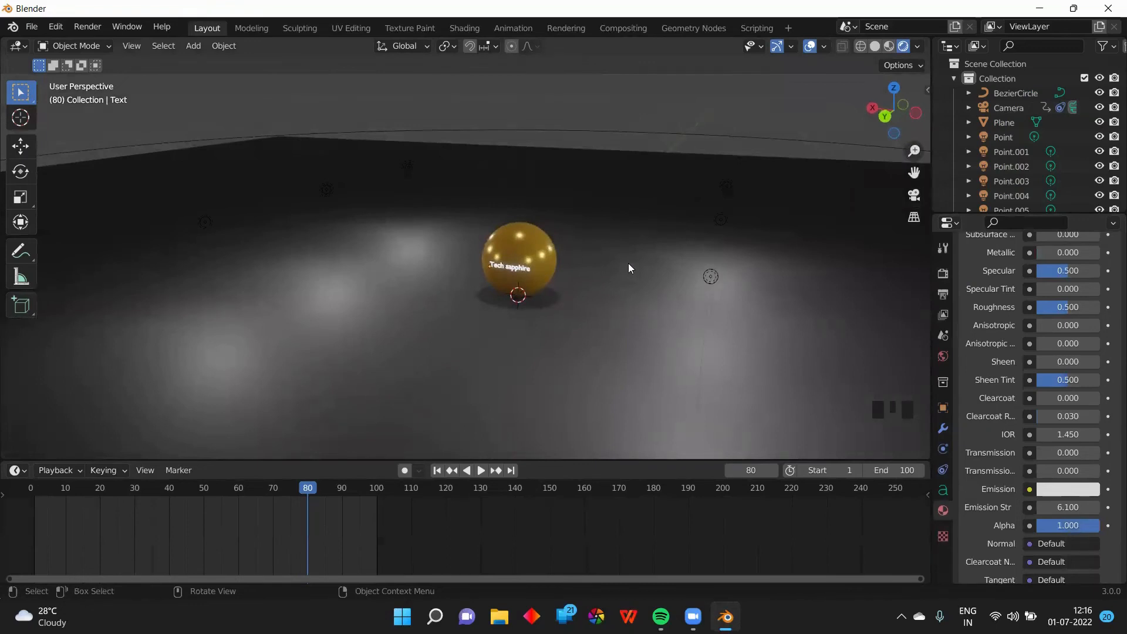
{"action": "scroll", "coordinate": [629, 268], "scroll_direction": "up", "scroll_amount": 1}
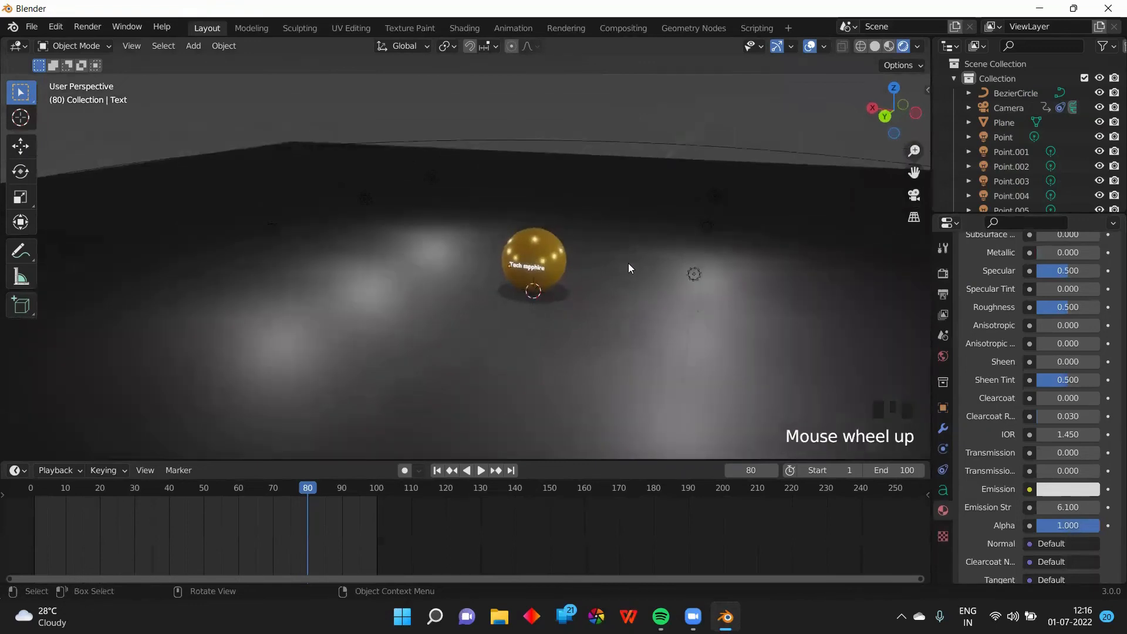
{"action": "left_click", "coordinate": [645, 108]}
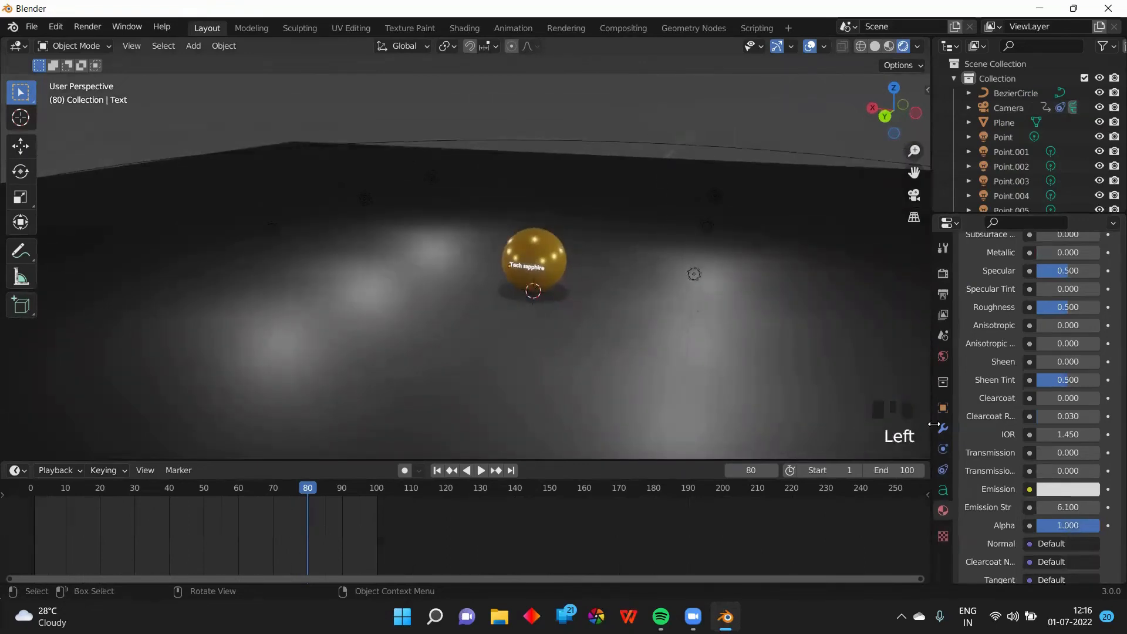
{"action": "left_click", "coordinate": [942, 357]}
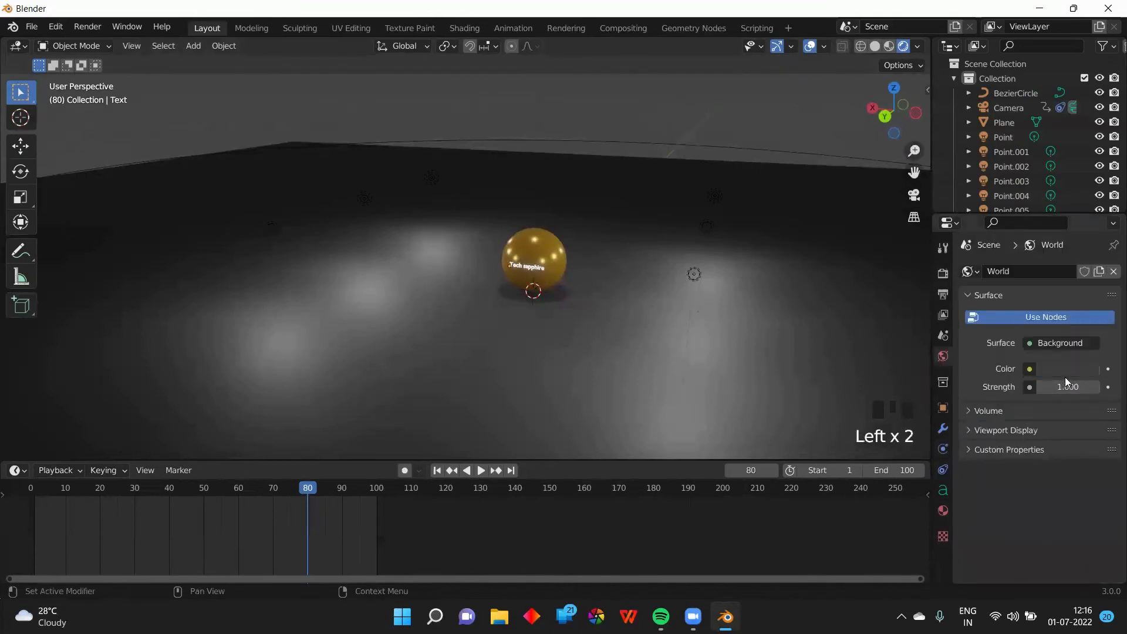
{"action": "left_click", "coordinate": [1065, 375]}
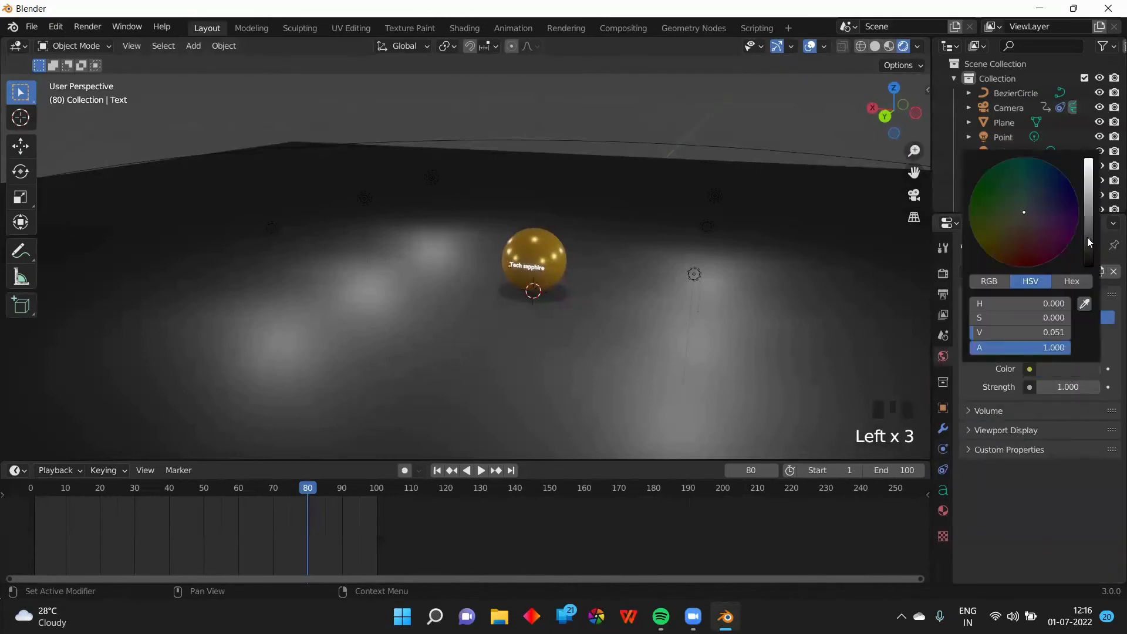
{"action": "left_click_drag", "start_coordinate": [1087, 237], "coordinate": [1089, 261]}
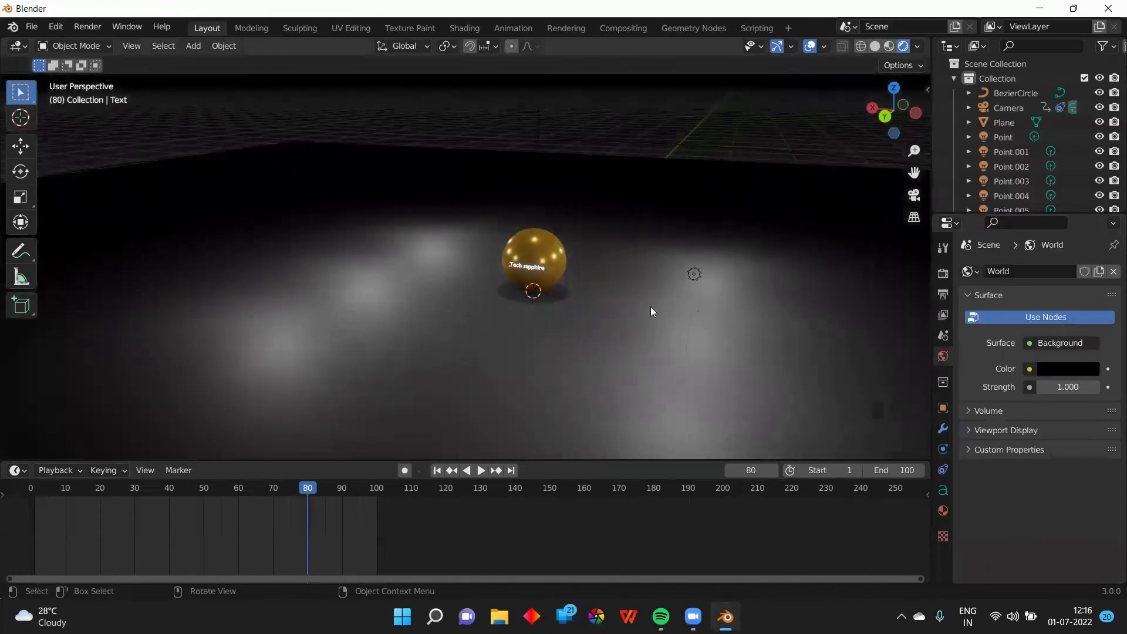
Step: Render a test image of frame 55 through the camera and close the render window
{"action": "key", "text": "KP_0"}
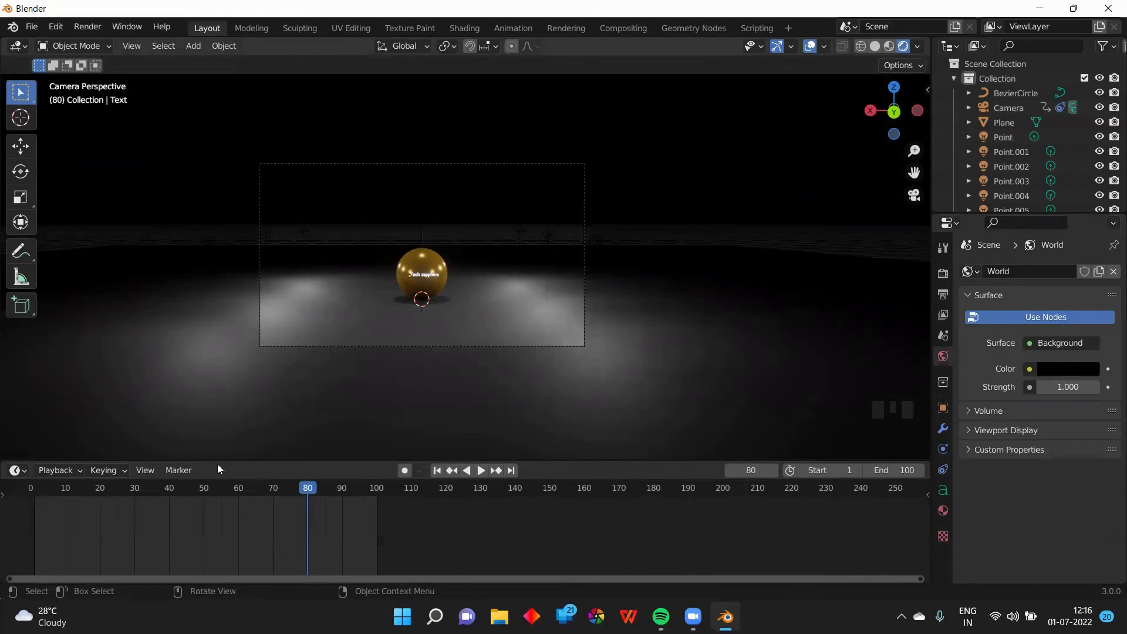
{"action": "left_click", "coordinate": [222, 491]}
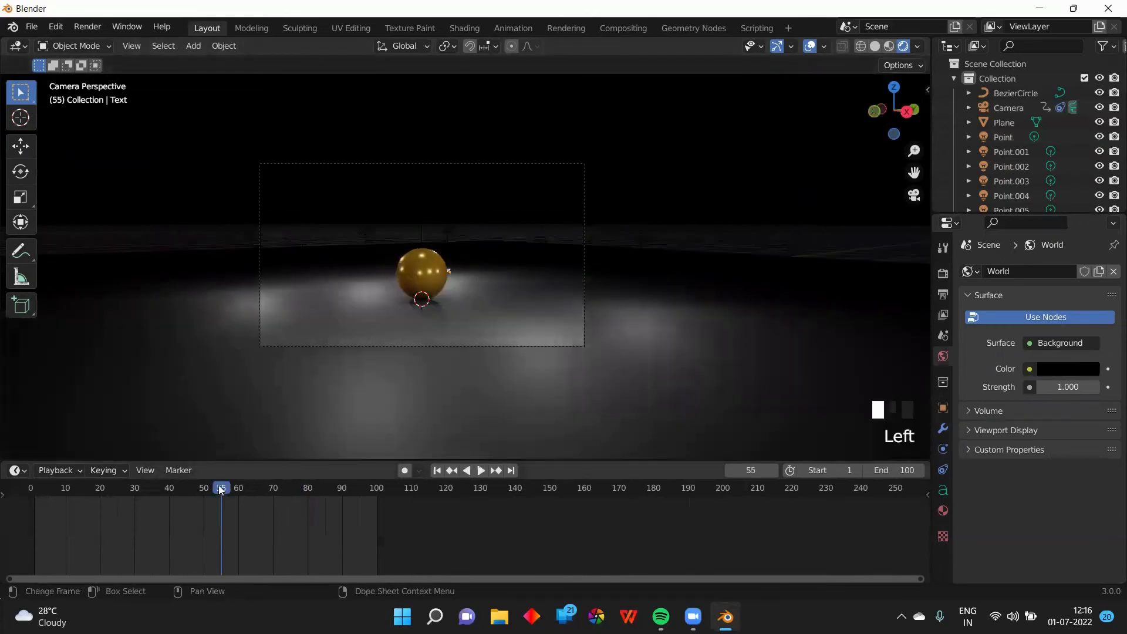
{"action": "key", "text": "F12"}
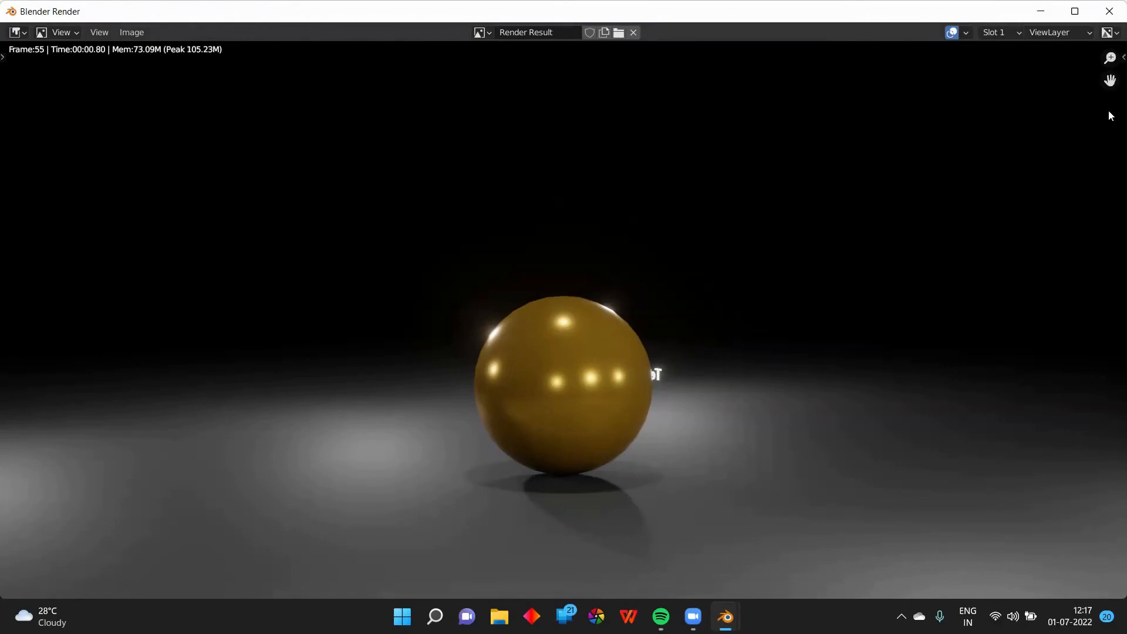
{"action": "left_click", "coordinate": [1109, 16]}
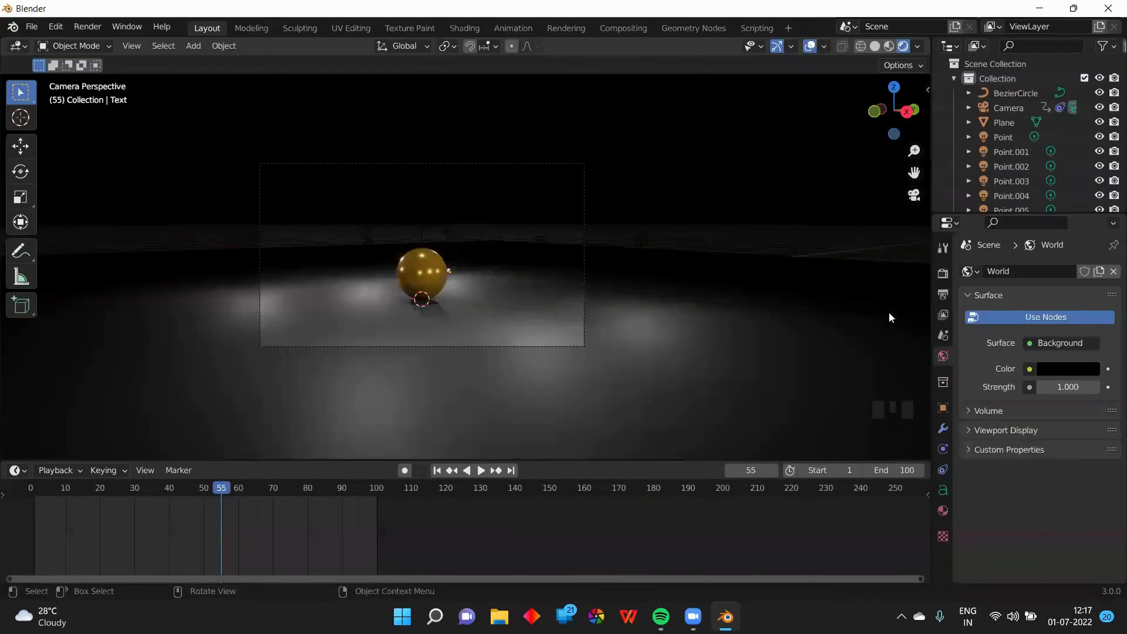
{"action": "left_click", "coordinate": [943, 274]}
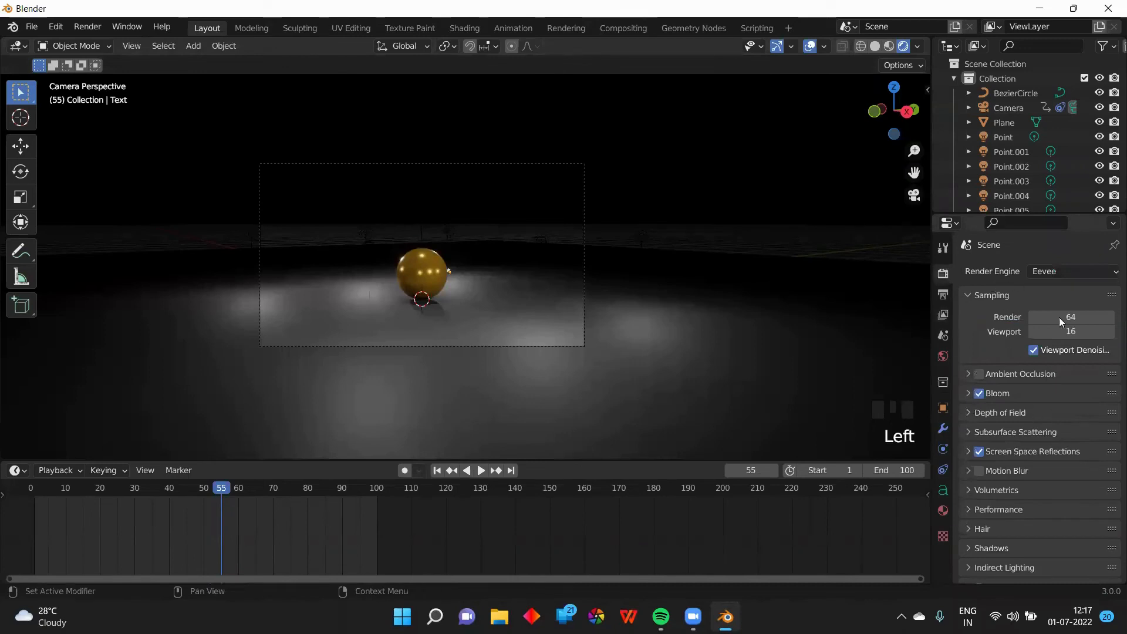
{"action": "left_click", "coordinate": [1063, 270]}
{"action": "scroll", "coordinate": [991, 363], "scroll_direction": "down", "scroll_amount": 3}
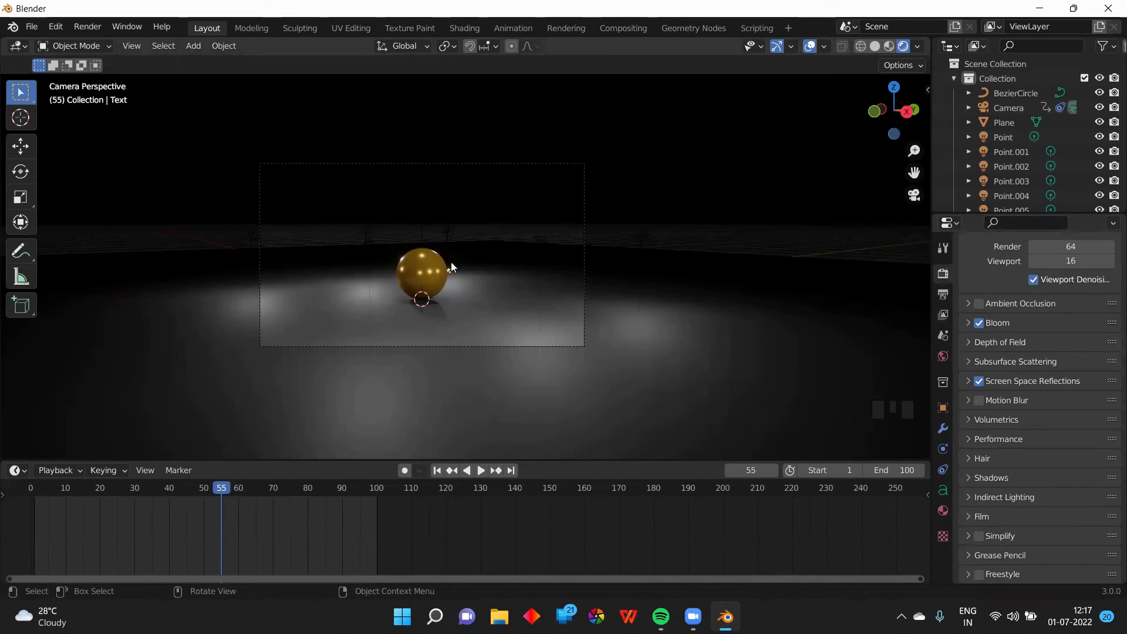
Step: Create a folder named "My first animation" on the Desktop and set it as the render output path
{"action": "left_click", "coordinate": [943, 296]}
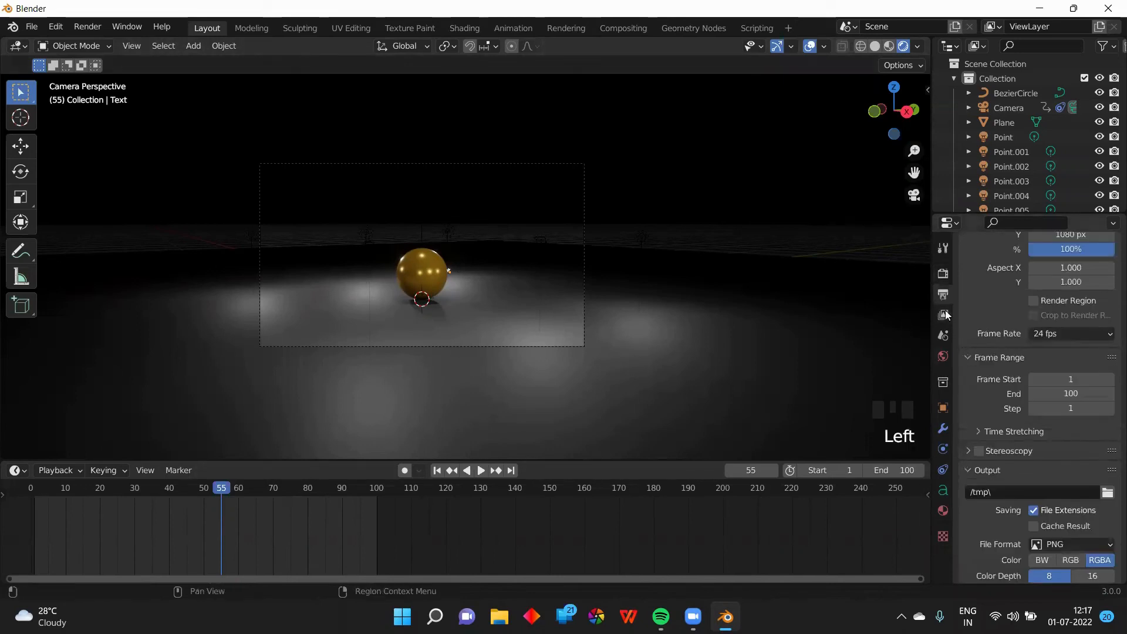
{"action": "left_click", "coordinate": [1107, 494]}
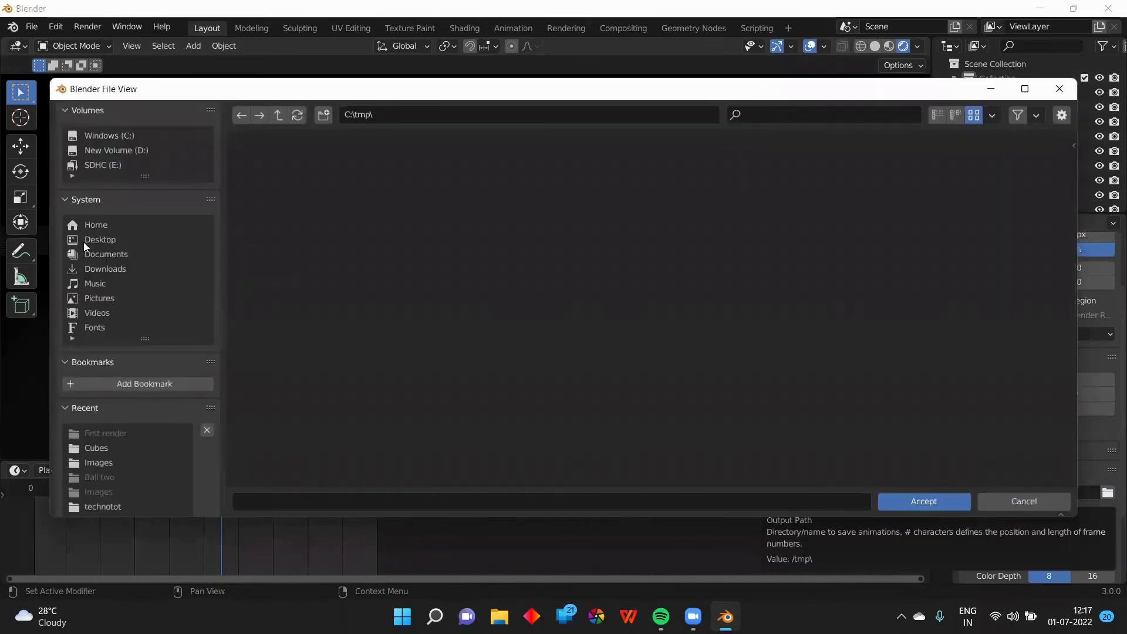
{"action": "left_click", "coordinate": [86, 240]}
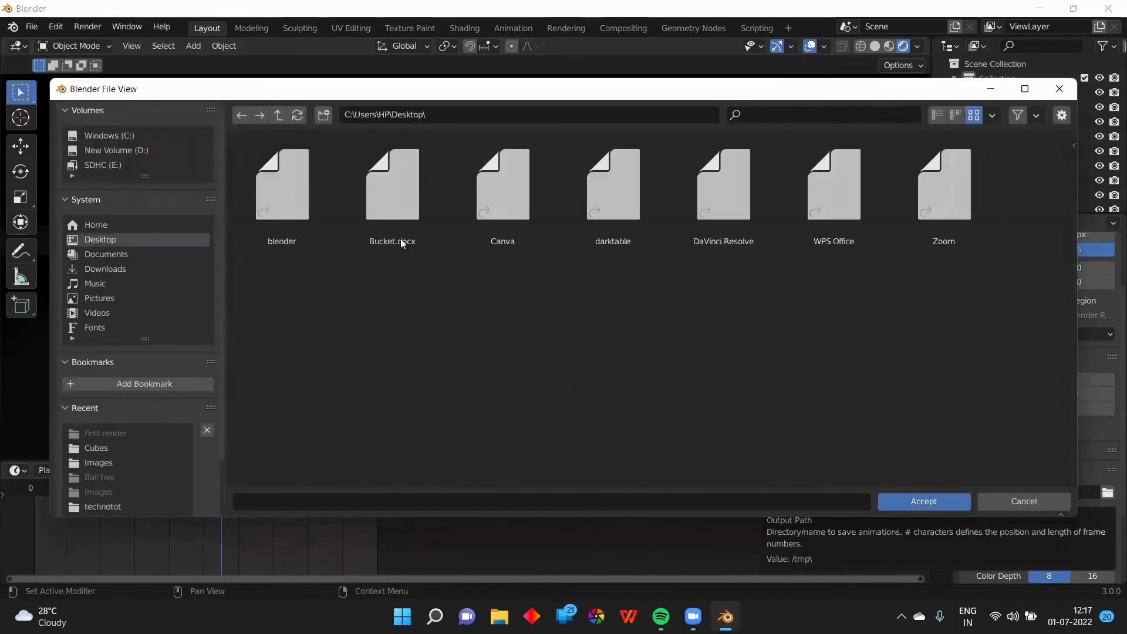
{"action": "left_click", "coordinate": [323, 115]}
{"action": "type", "text": "My"}
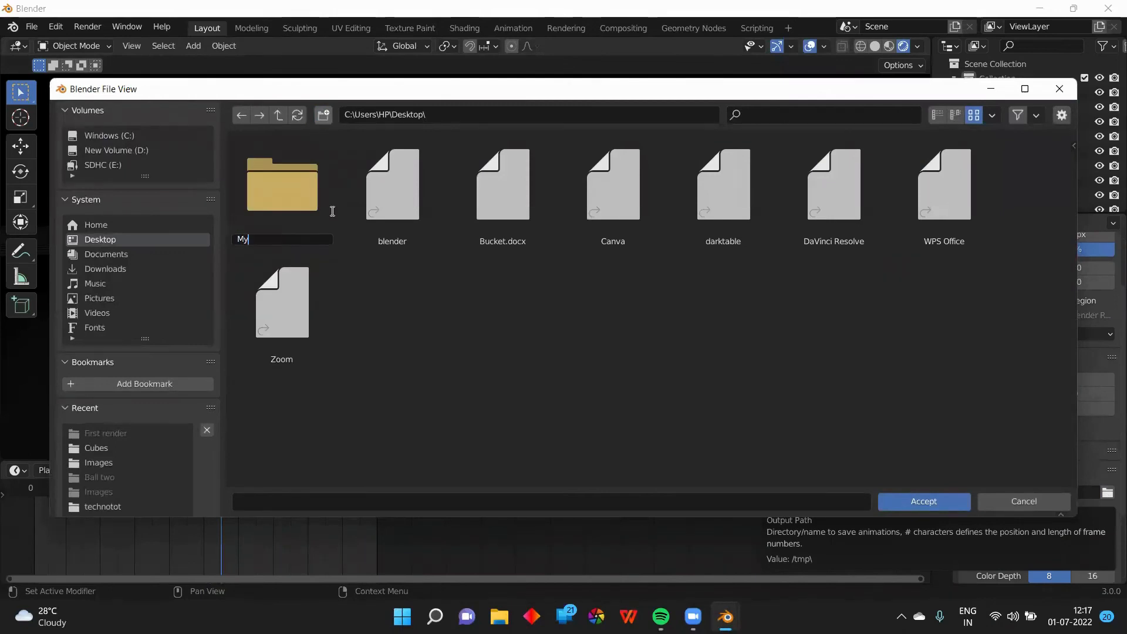
{"action": "type", "text": " first animation"}
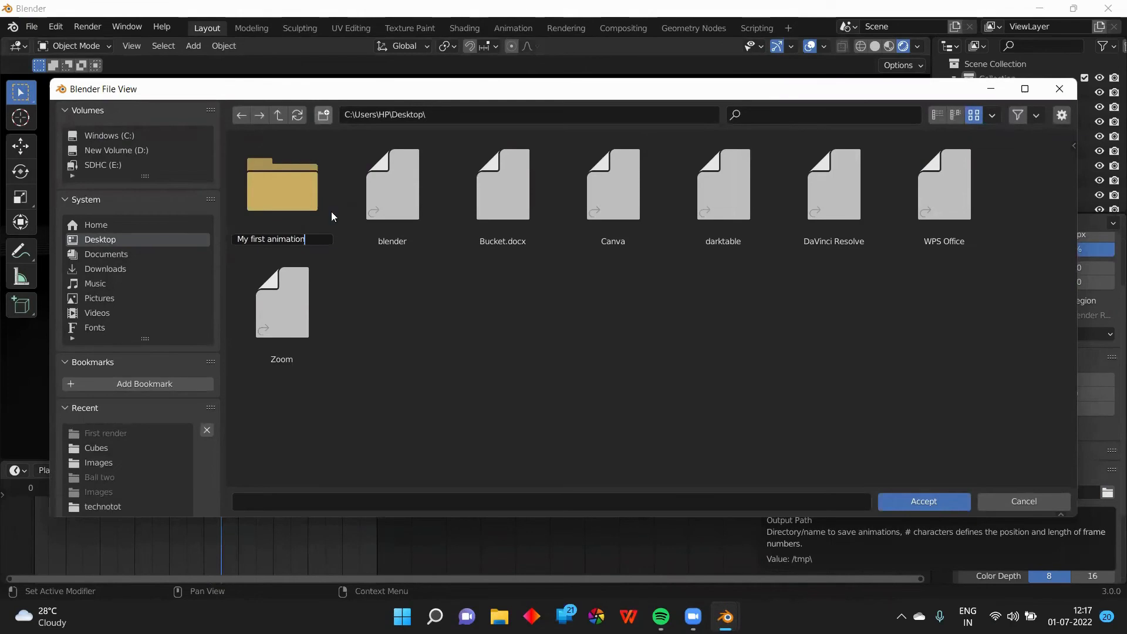
{"action": "key", "text": "Return"}
{"action": "key", "text": "Return"}
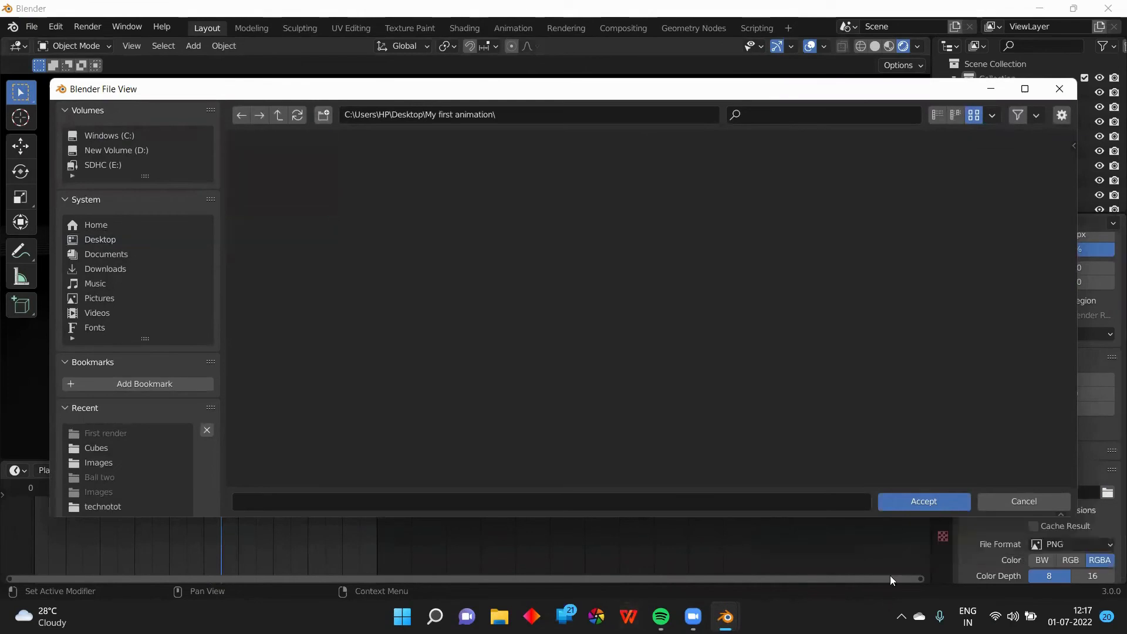
{"action": "left_click", "coordinate": [914, 504]}
Step: Set the compression of the PNG output to 0%
{"action": "scroll", "coordinate": [988, 481], "scroll_direction": "down", "scroll_amount": 2}
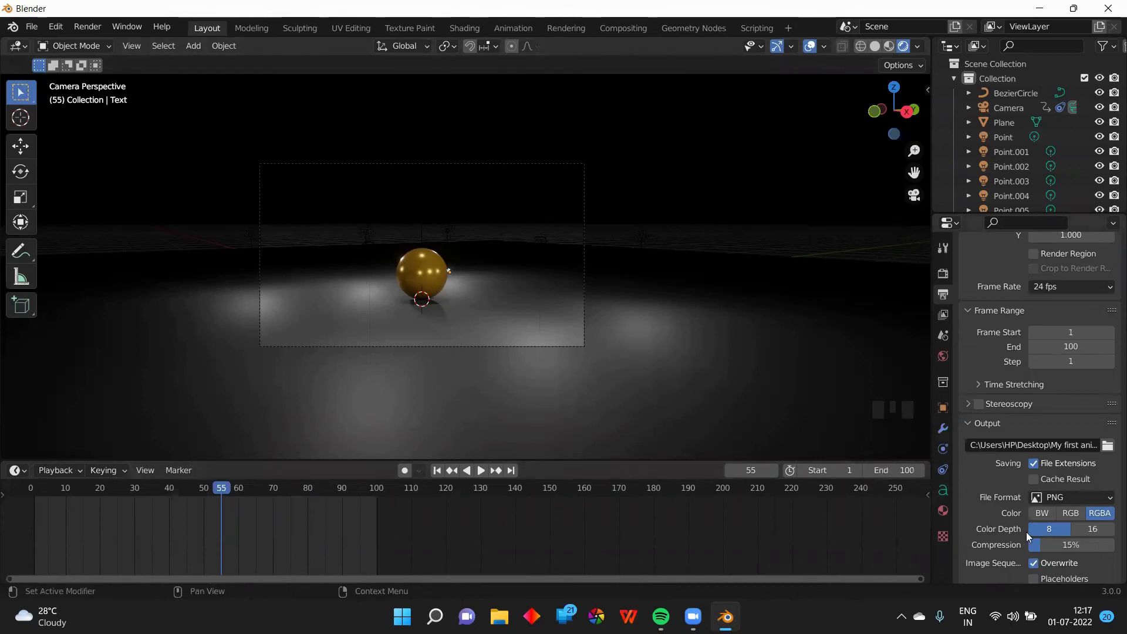
{"action": "left_click", "coordinate": [1039, 547]}
{"action": "left_click_drag", "start_coordinate": [1038, 547], "coordinate": [1029, 548]}
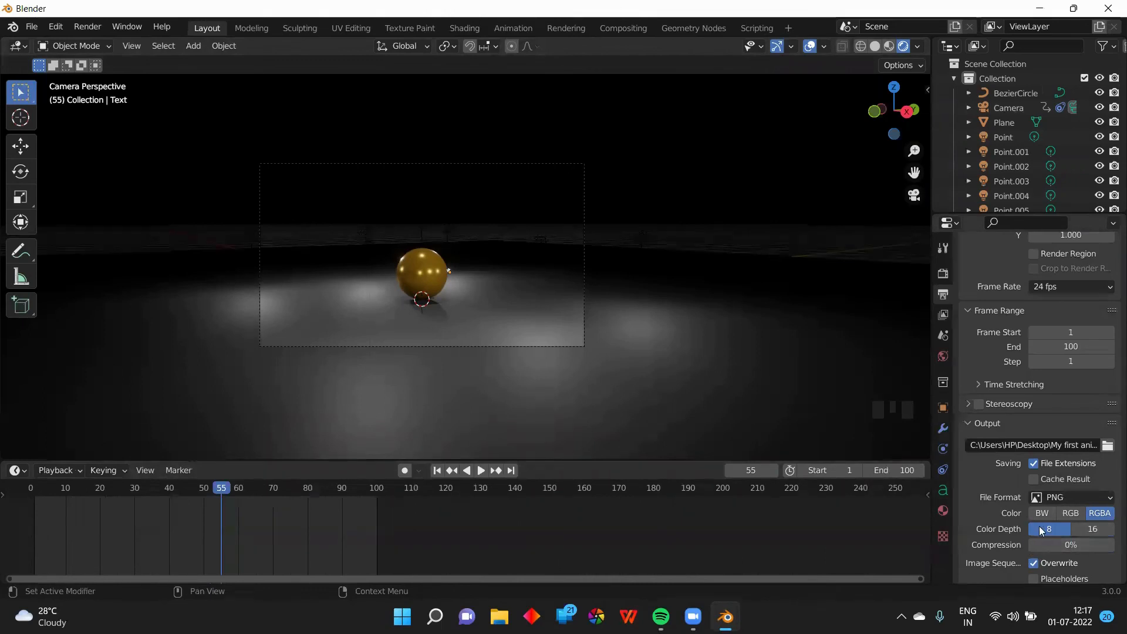
{"action": "scroll", "coordinate": [1049, 531], "scroll_direction": "down", "scroll_amount": 3}
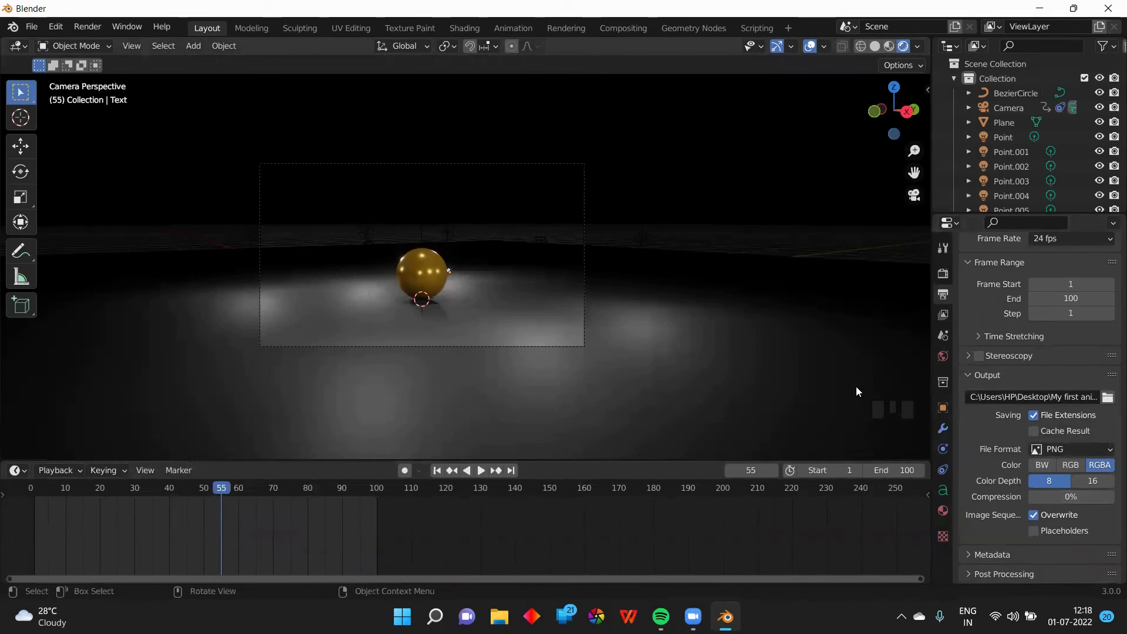
Step: Try an output frame rate of 30 fps and return it to 24 fps
{"action": "scroll", "coordinate": [1015, 325], "scroll_direction": "up", "scroll_amount": 5}
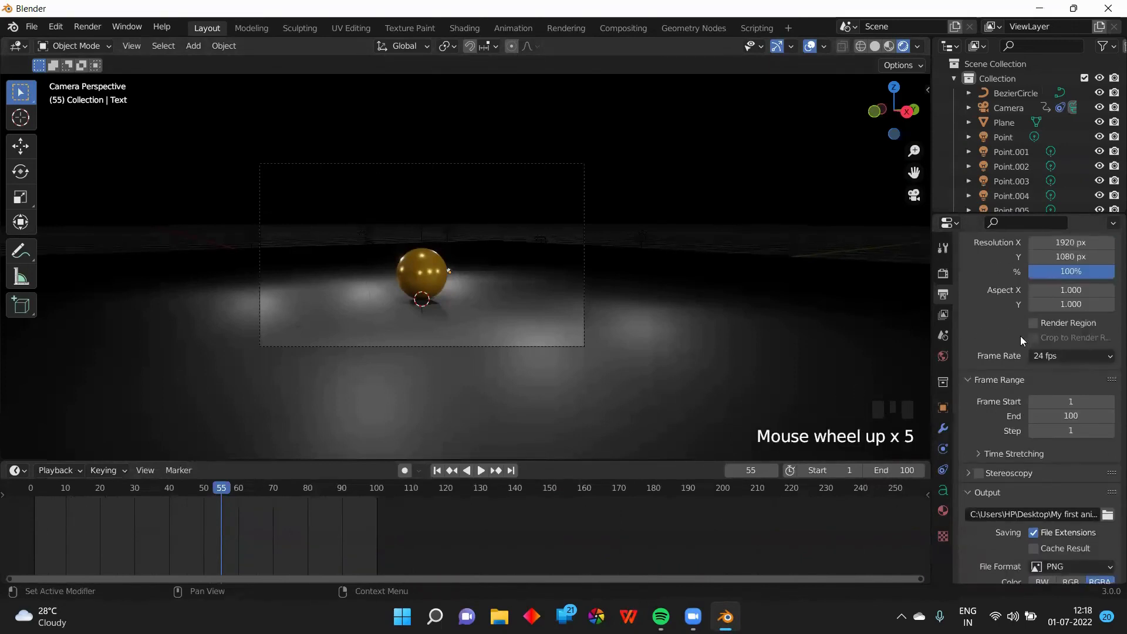
{"action": "left_click", "coordinate": [1066, 356]}
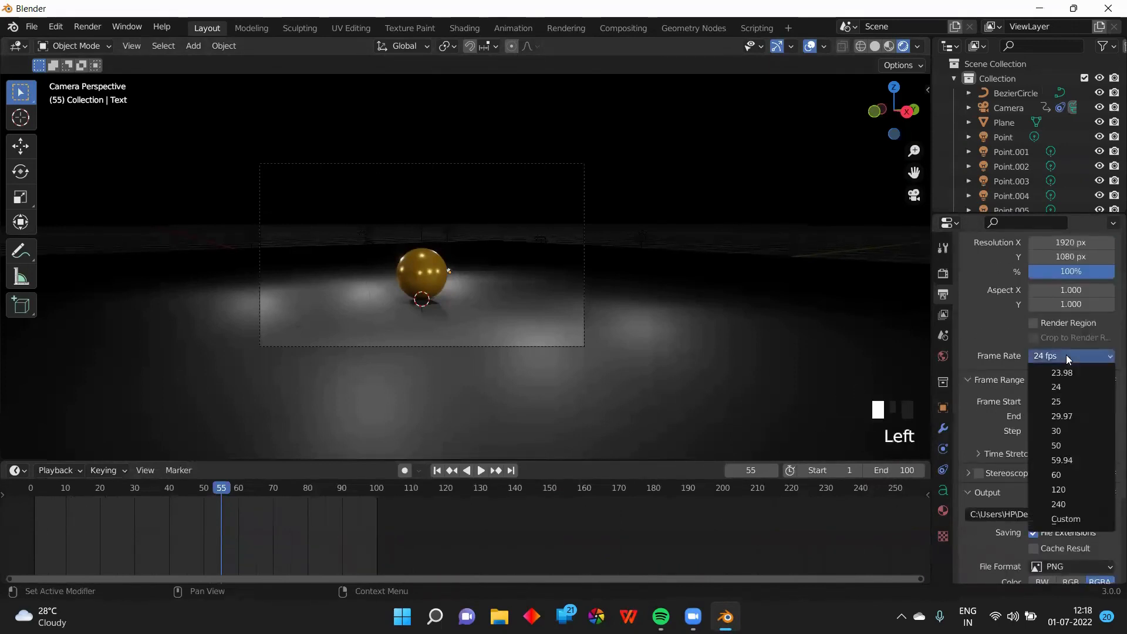
{"action": "left_click", "coordinate": [1059, 433]}
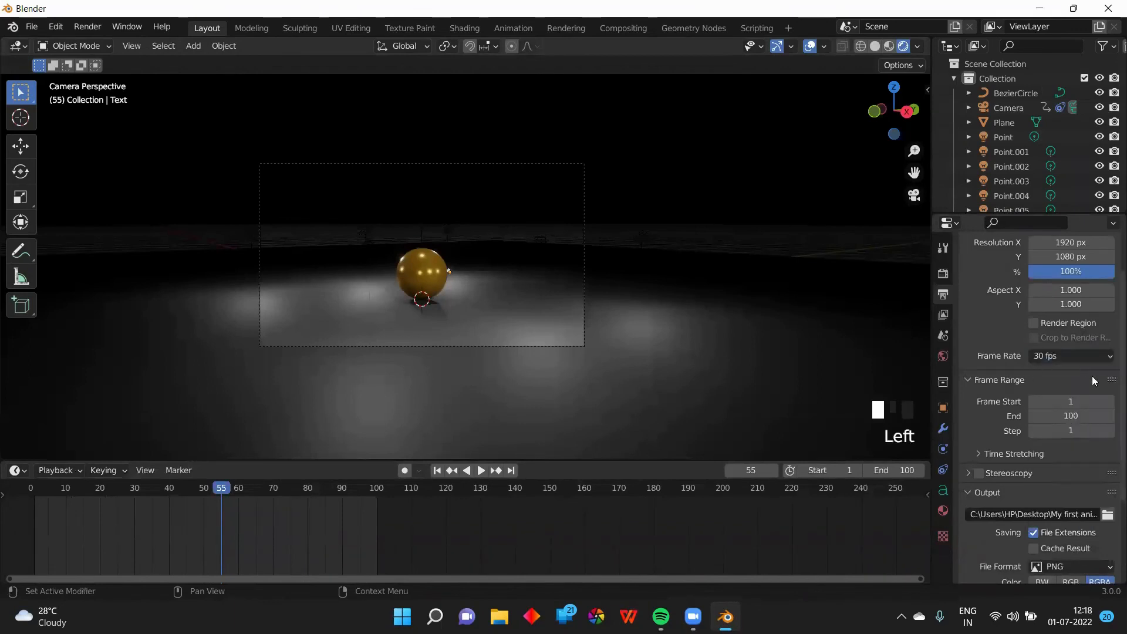
{"action": "left_click", "coordinate": [1055, 357]}
{"action": "left_click", "coordinate": [1055, 387]}
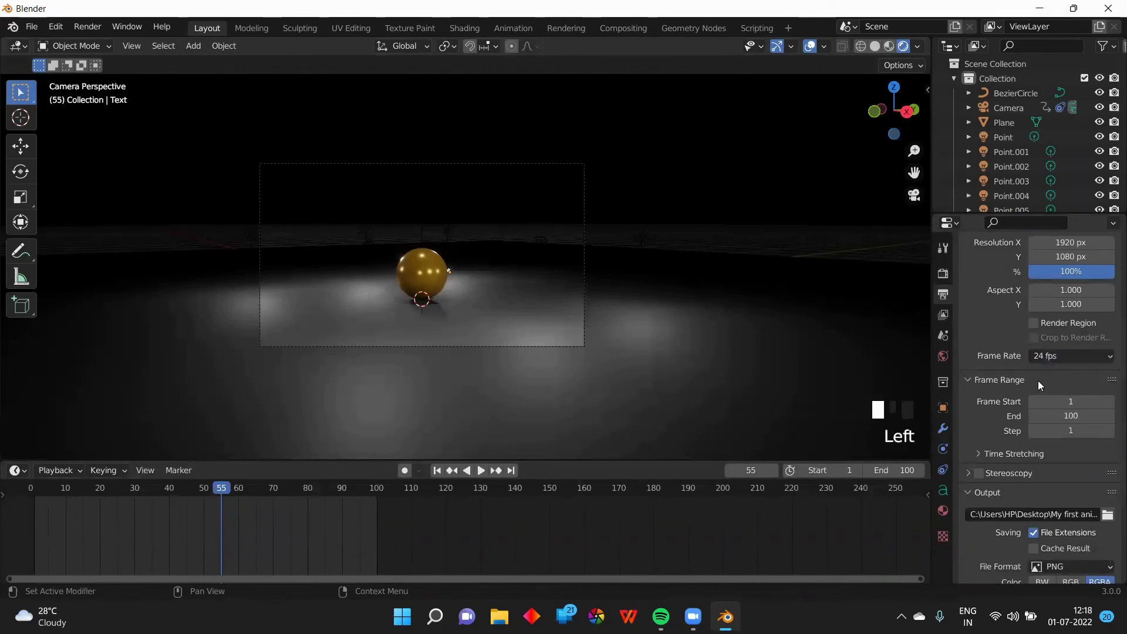
Step: Render the whole animation to the output folder and look through the rendered PNG frames in File Explorer
{"action": "scroll", "coordinate": [1038, 380], "scroll_direction": "up", "scroll_amount": 2}
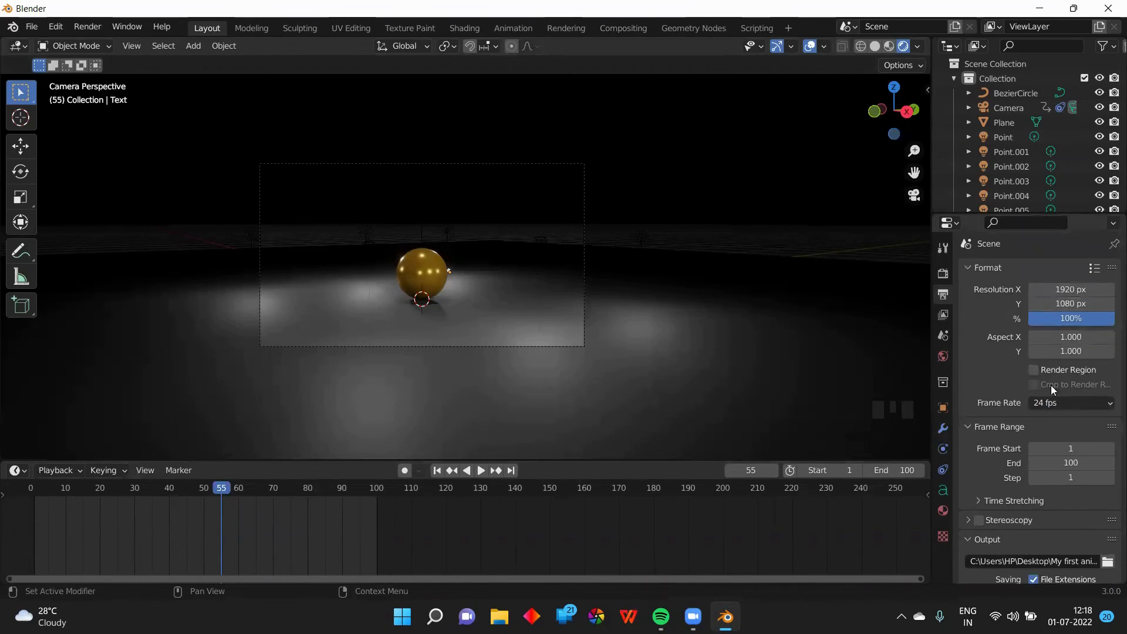
{"action": "scroll", "coordinate": [1017, 433], "scroll_direction": "down", "scroll_amount": 7}
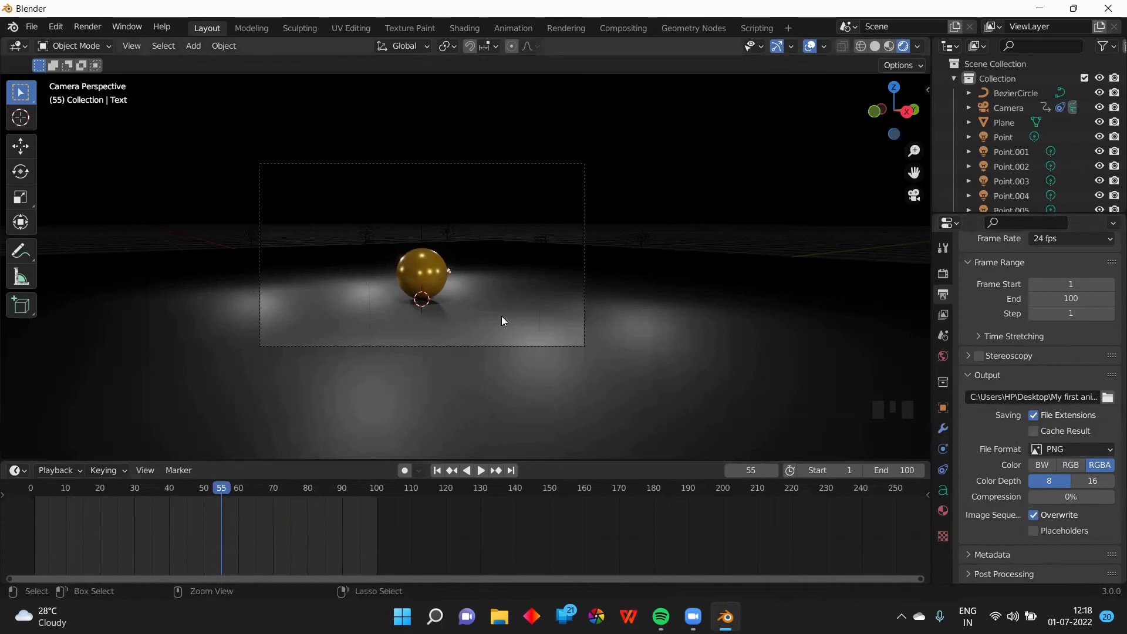
{"action": "key", "text": "ctrl+F12"}
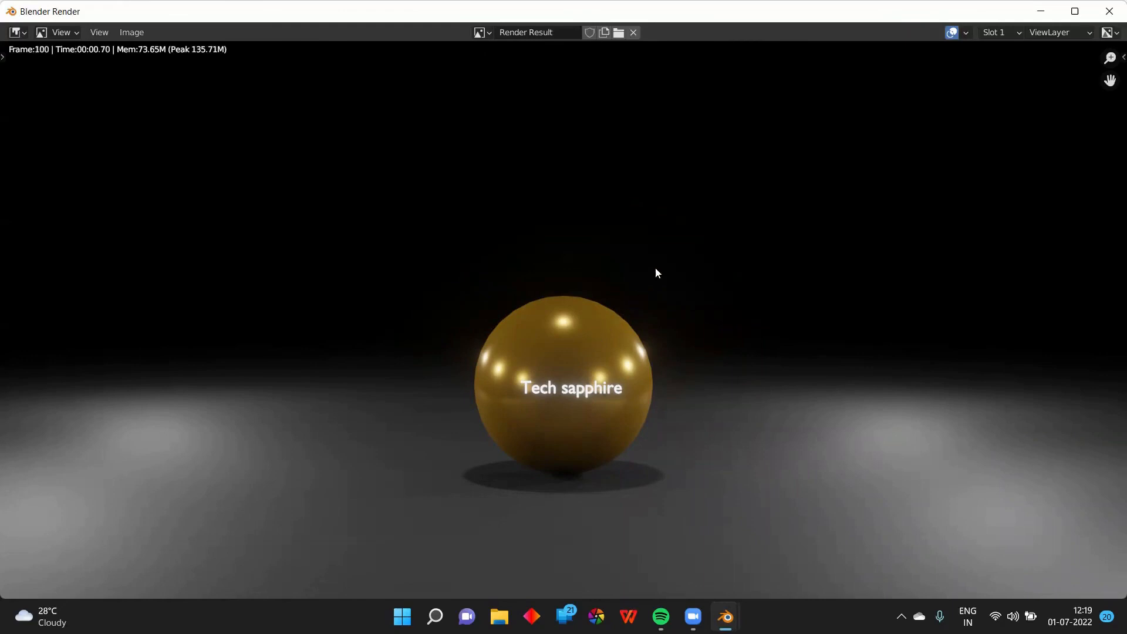
{"action": "left_click", "coordinate": [1109, 11]}
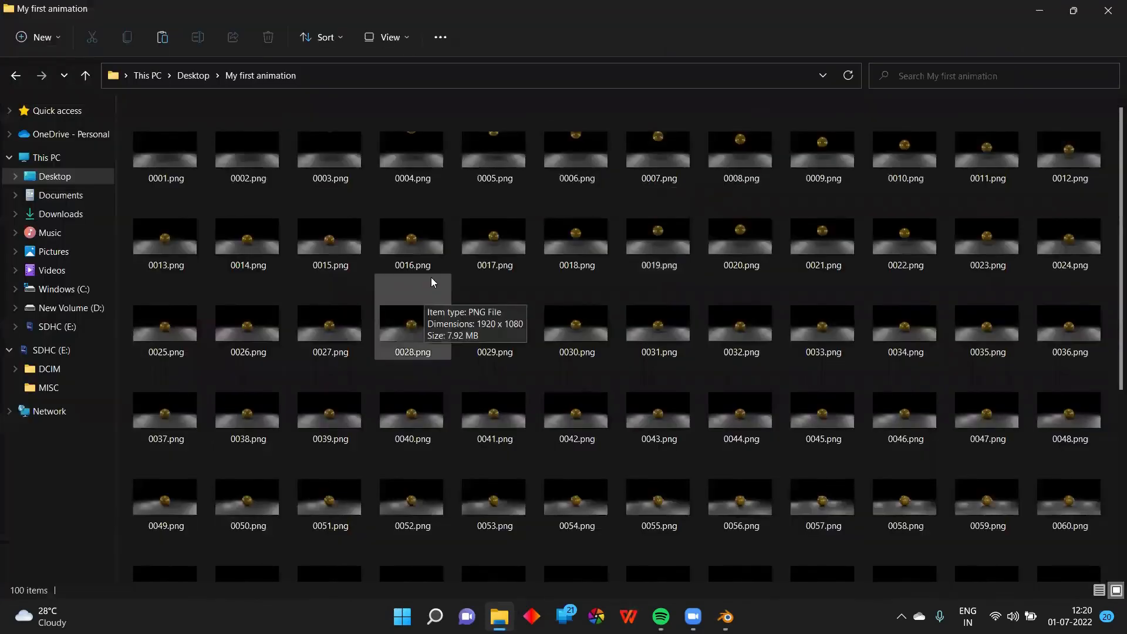
{"action": "scroll", "coordinate": [432, 276], "scroll_direction": "down", "scroll_amount": 5}
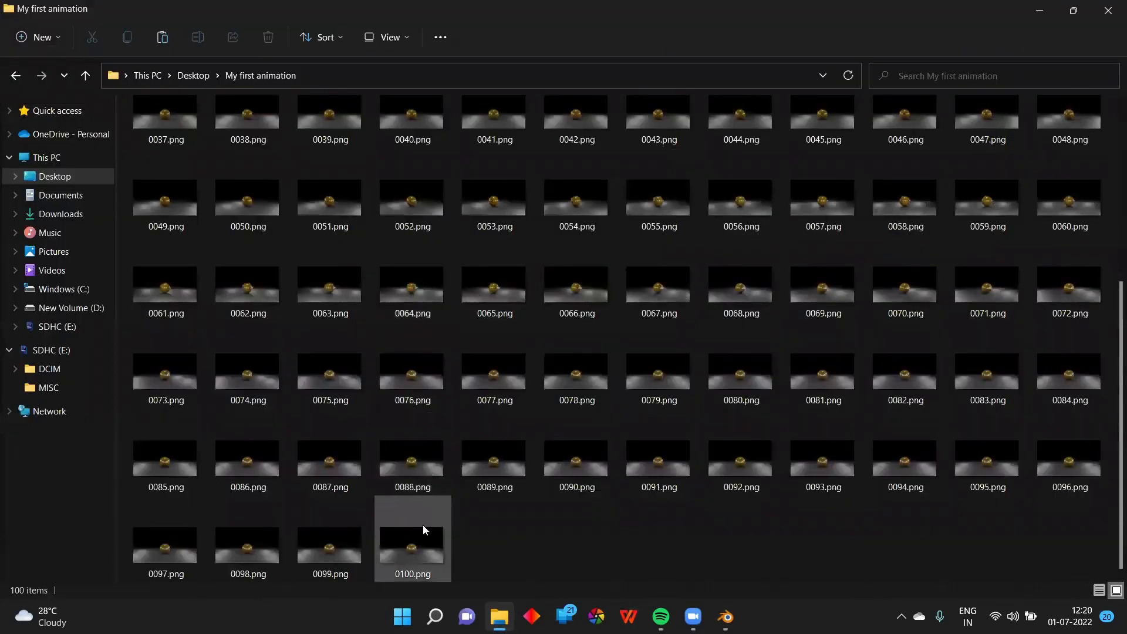
{"action": "scroll", "coordinate": [422, 525], "scroll_direction": "up", "scroll_amount": 5}
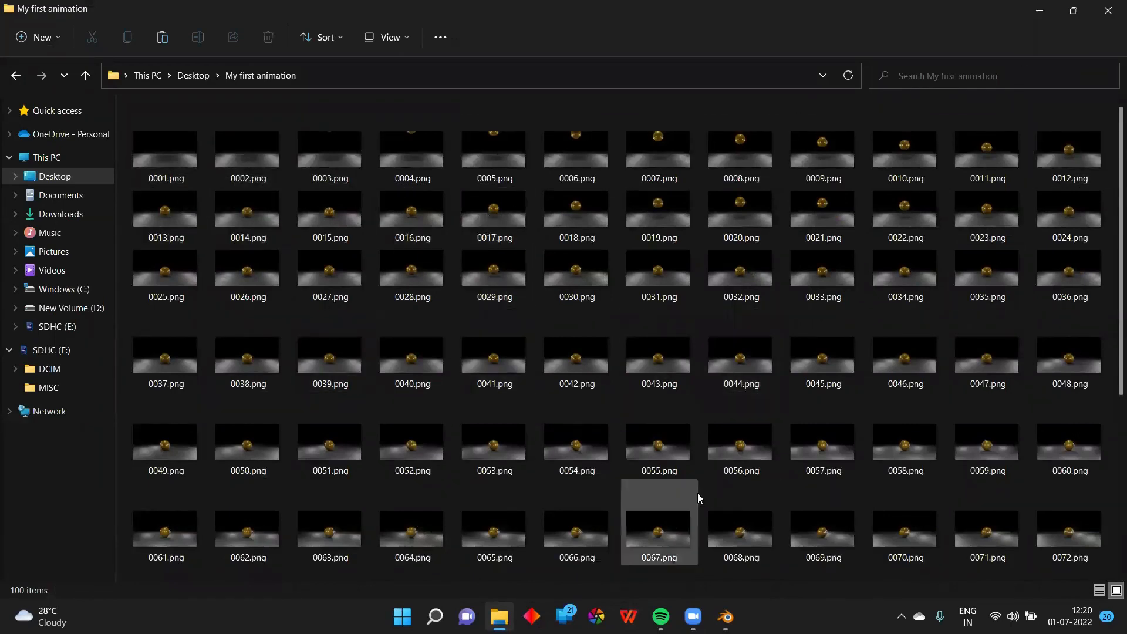
Step: Switch to the new Blender scene with the default cube and change its 3D viewport to the Video Sequencer
{"action": "left_click", "coordinate": [725, 616]}
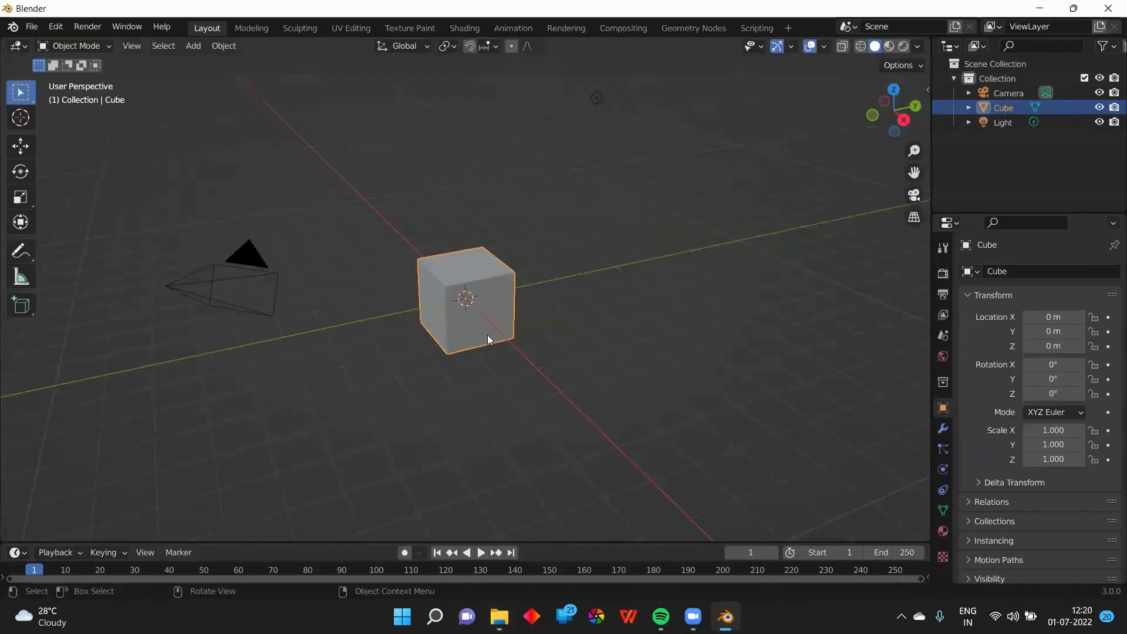
{"action": "left_click", "coordinate": [15, 47]}
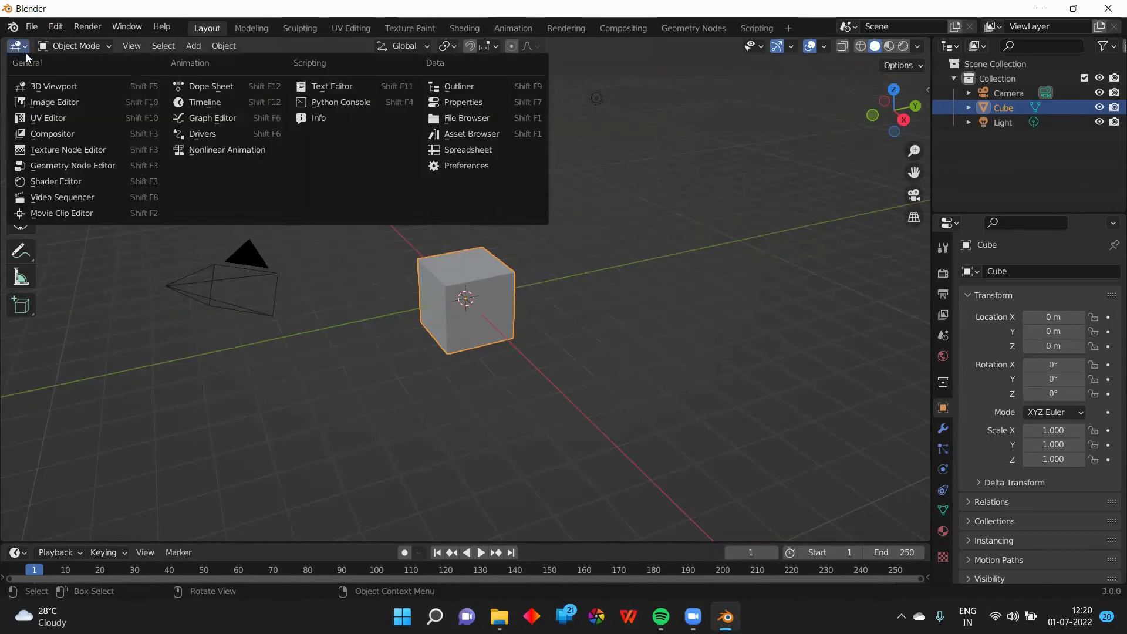
{"action": "left_click", "coordinate": [51, 196]}
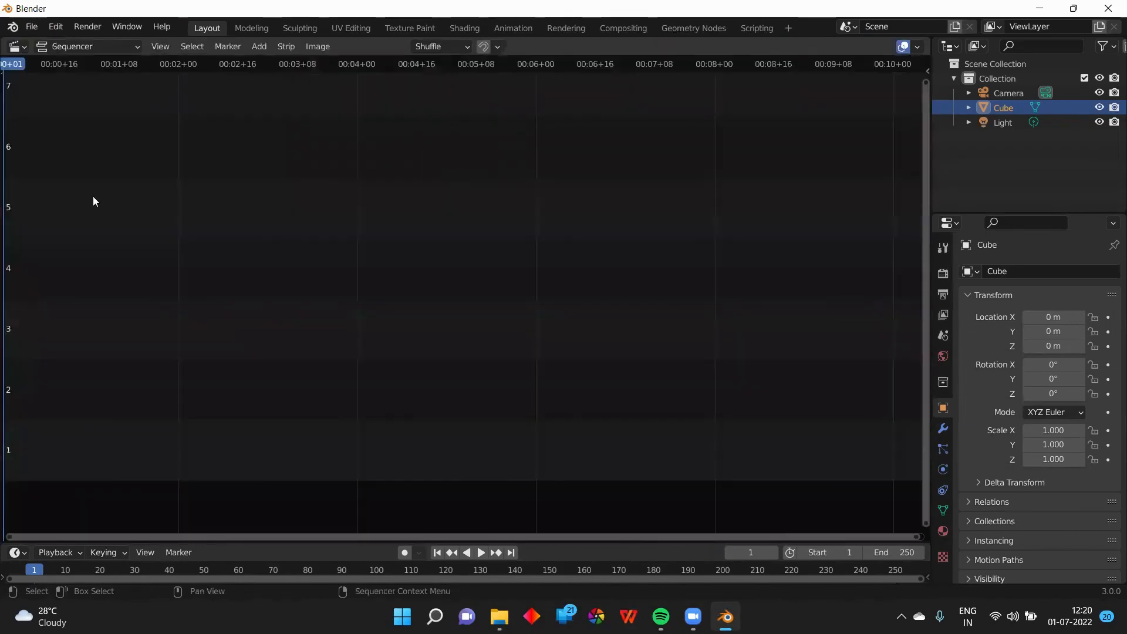
Step: Add all rendered PNG frames from the Desktop folder "My first animation" to the sequencer as an image sequence strip
{"action": "left_click", "coordinate": [259, 46]}
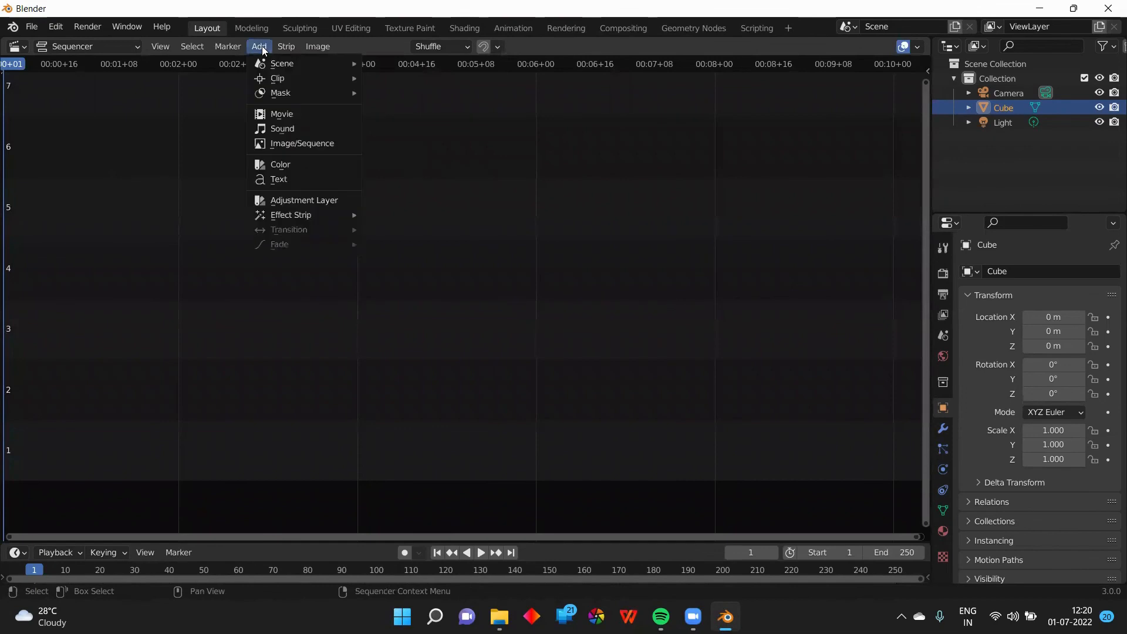
{"action": "left_click", "coordinate": [287, 142]}
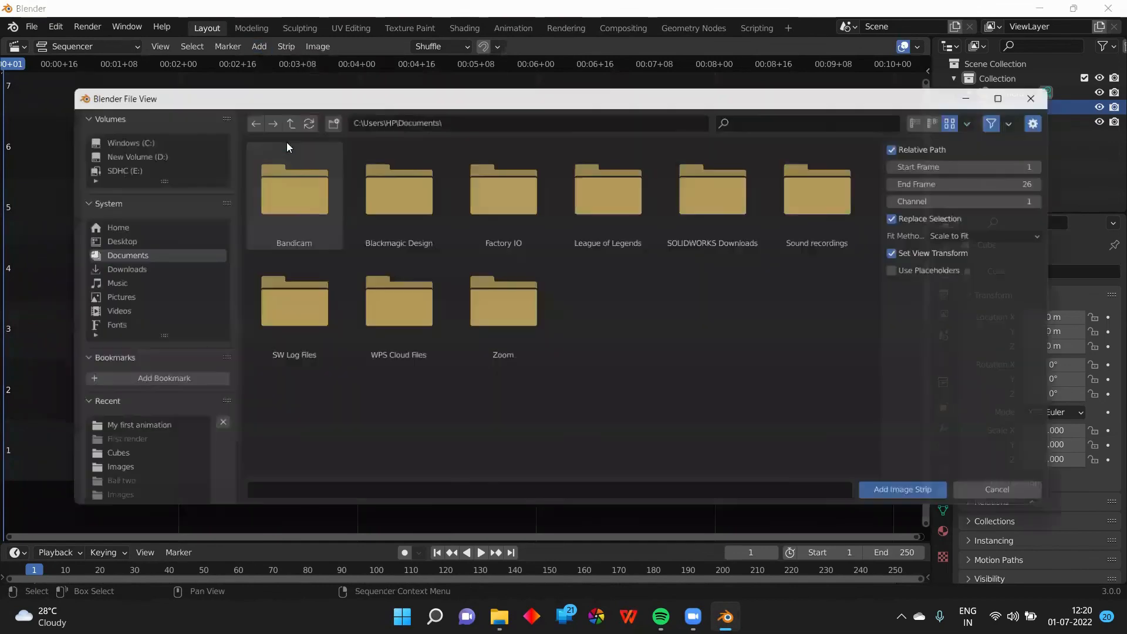
{"action": "left_click", "coordinate": [110, 242]}
{"action": "double_click", "coordinate": [269, 206]}
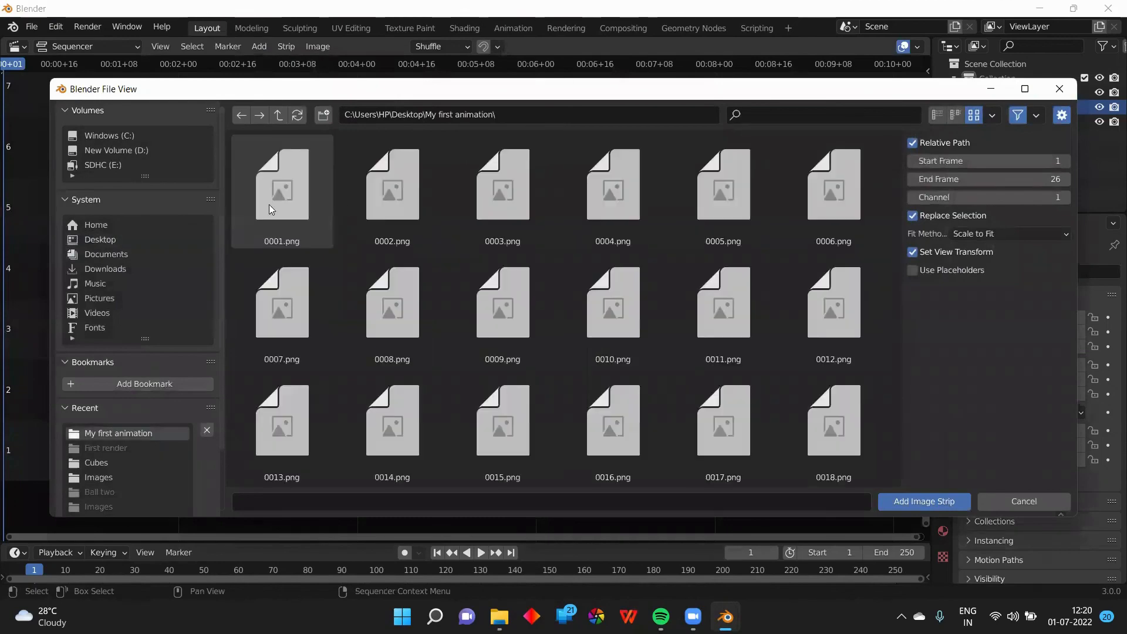
{"action": "key", "text": "a"}
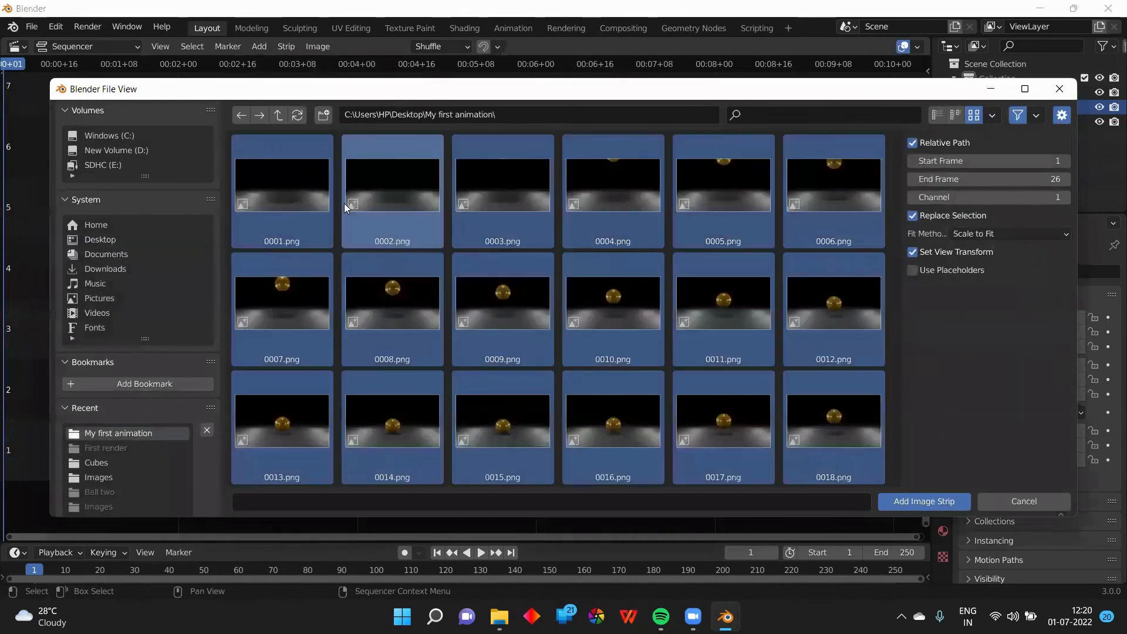
{"action": "key", "text": "Return"}
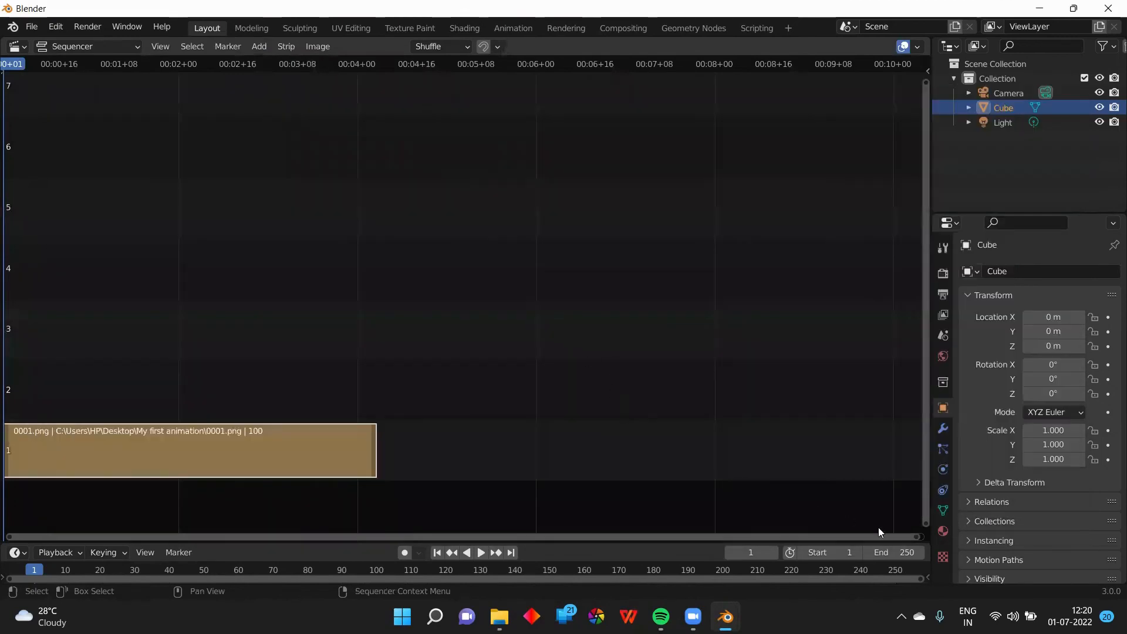
Step: Set the scene's end frame to 100 to match the image strip
{"action": "left_click", "coordinate": [899, 554]}
{"action": "type", "text": "100"}
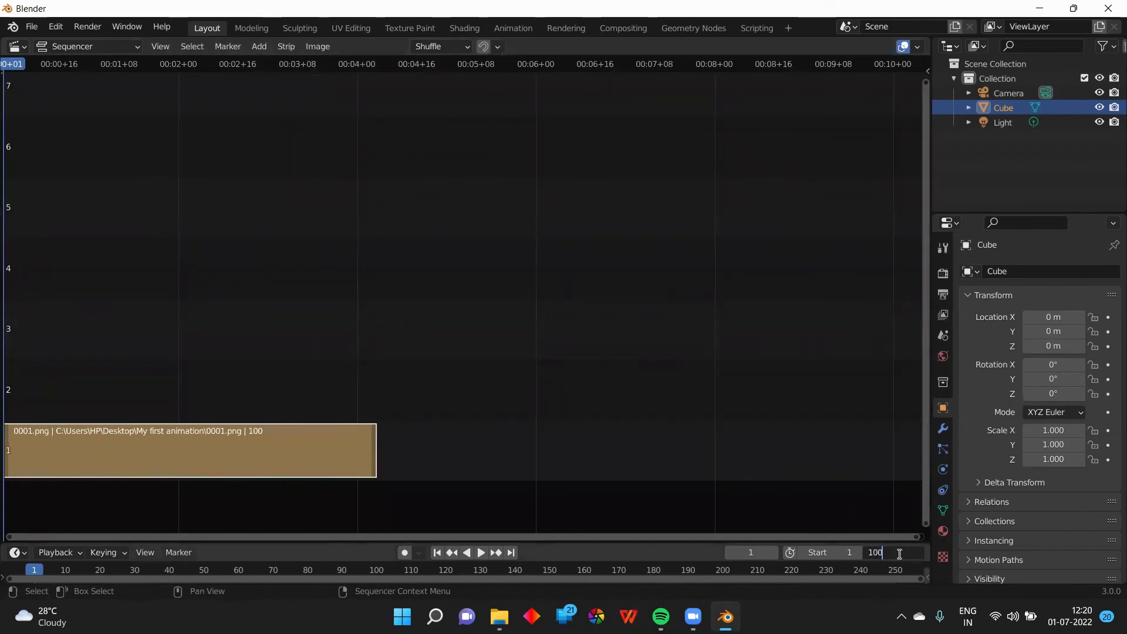
{"action": "key", "text": "Return"}
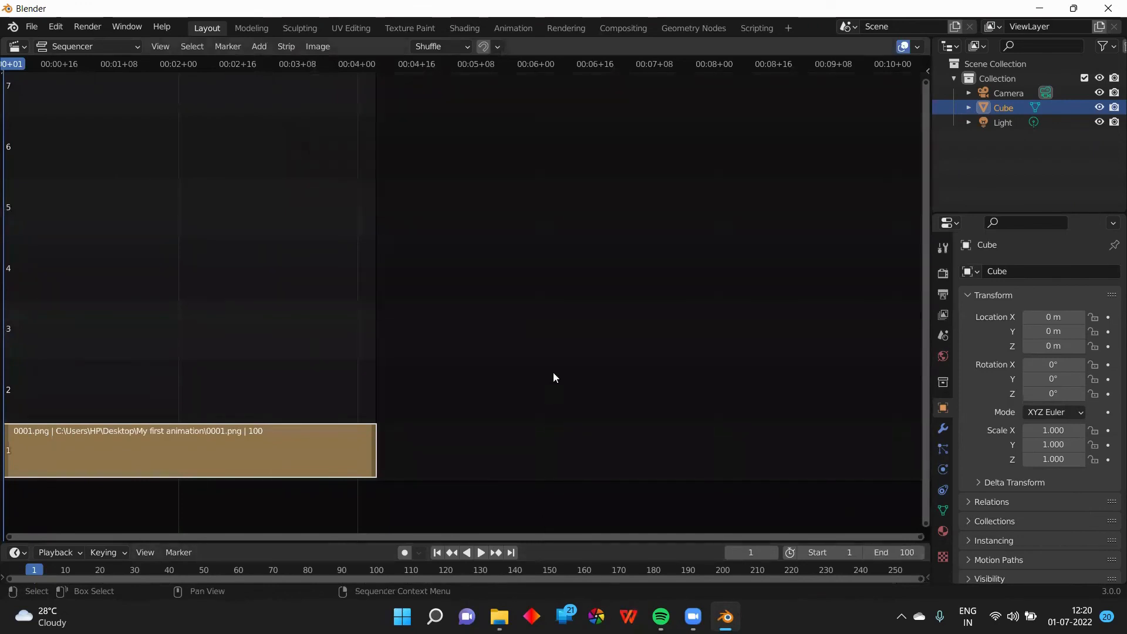
{"action": "scroll", "coordinate": [553, 372], "scroll_direction": "down", "scroll_amount": 2}
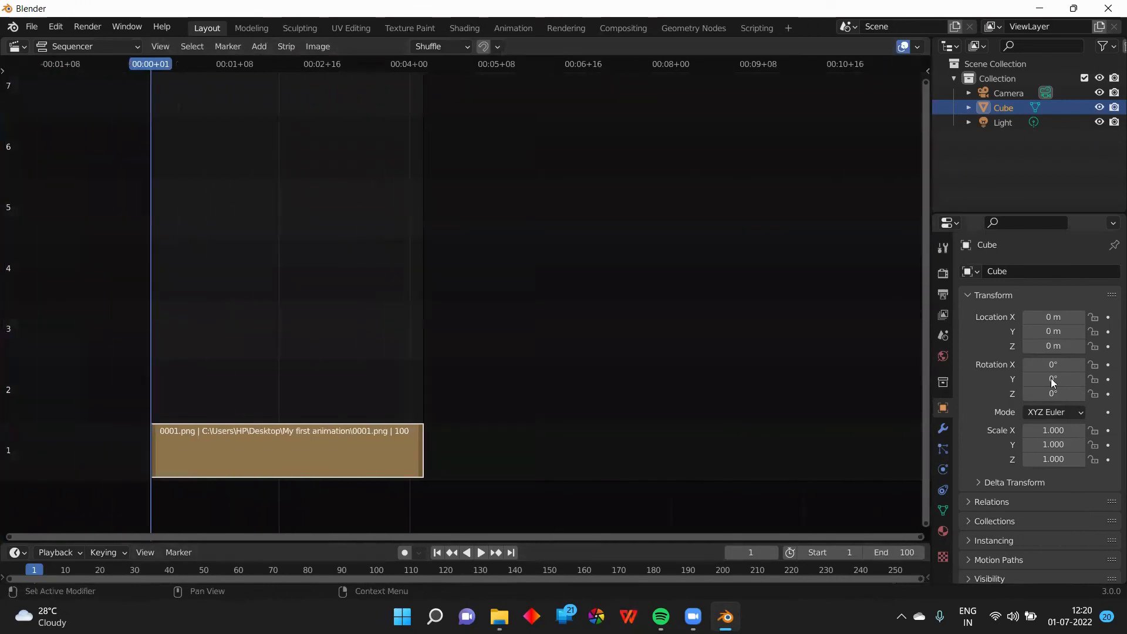
Step: Set the render output path to a file named "Video one" in the Desktop folder "My first animation"
{"action": "left_click", "coordinate": [944, 275]}
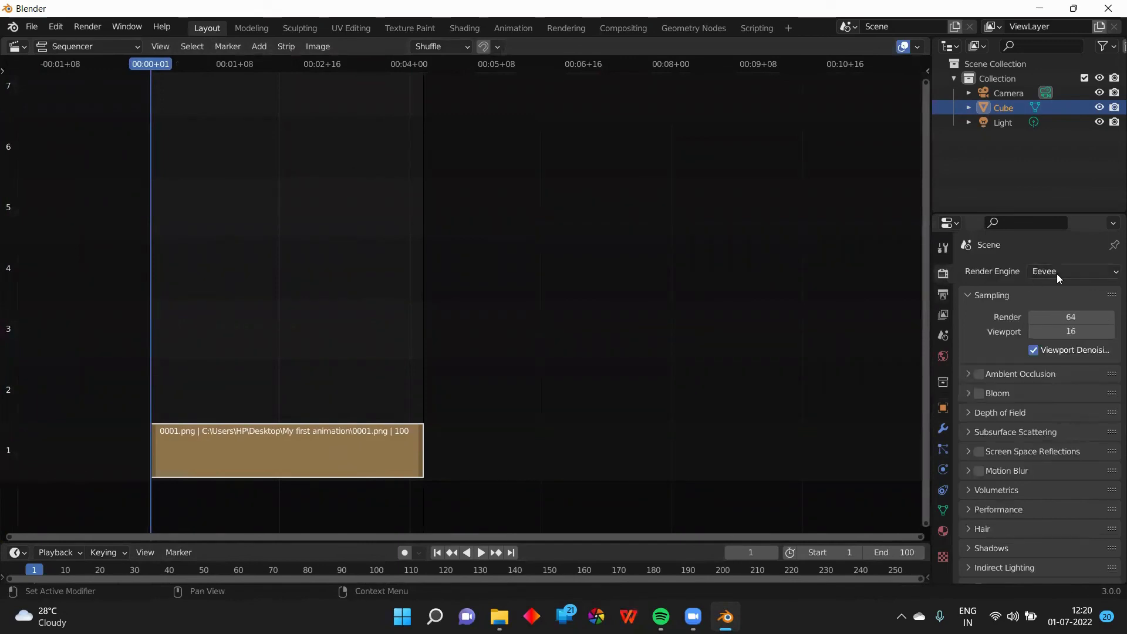
{"action": "left_click", "coordinate": [943, 294]}
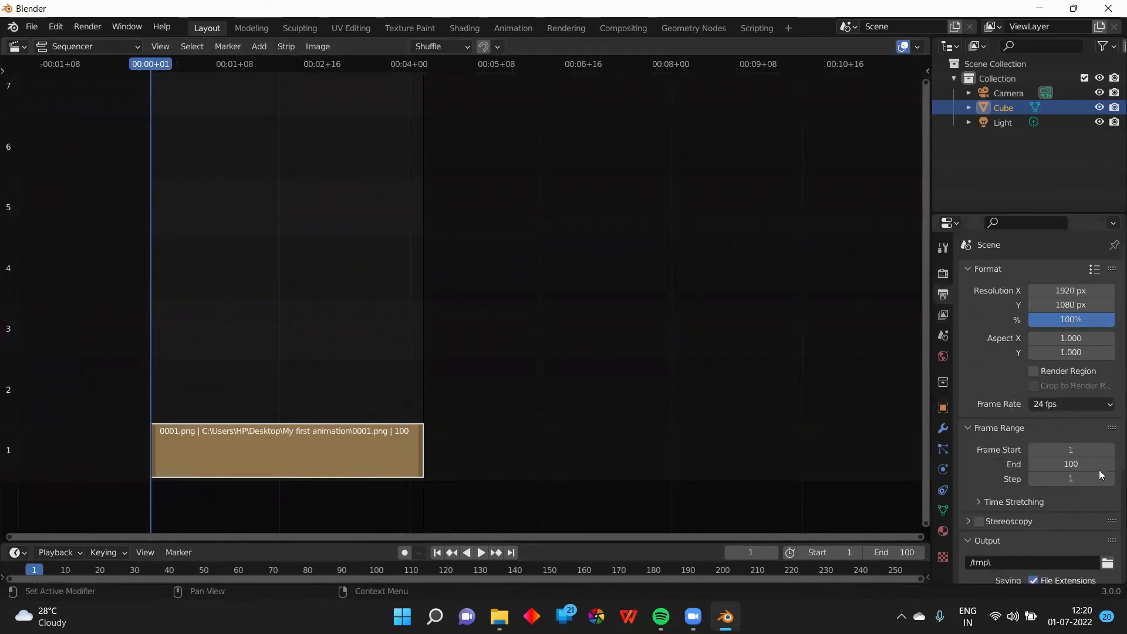
{"action": "left_click", "coordinate": [1108, 563]}
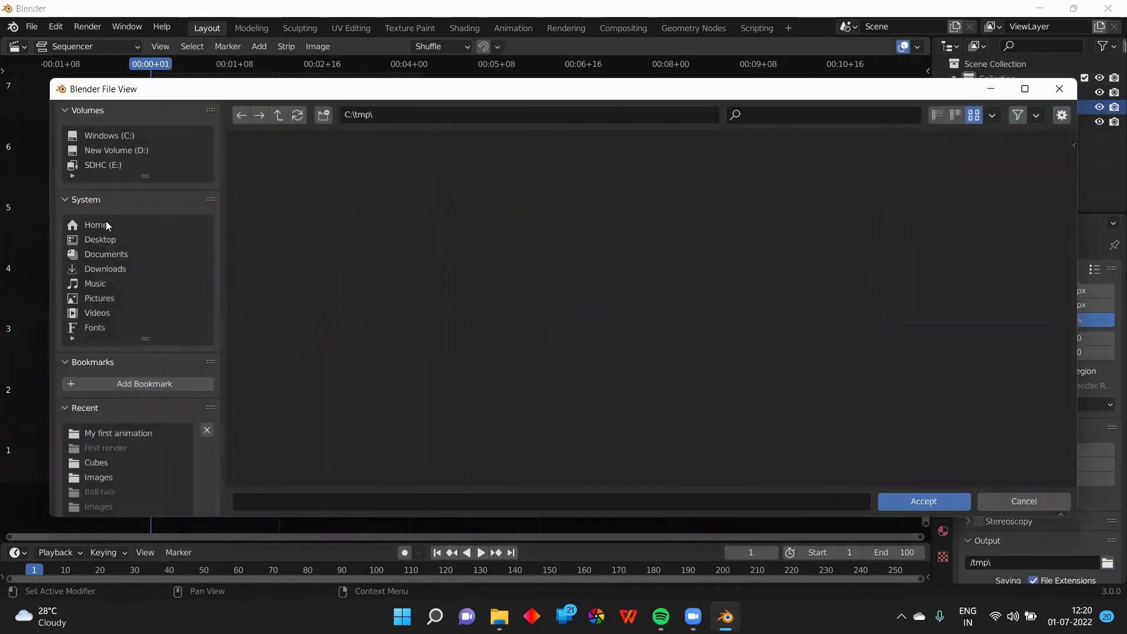
{"action": "left_click", "coordinate": [105, 240]}
{"action": "double_click", "coordinate": [301, 194]}
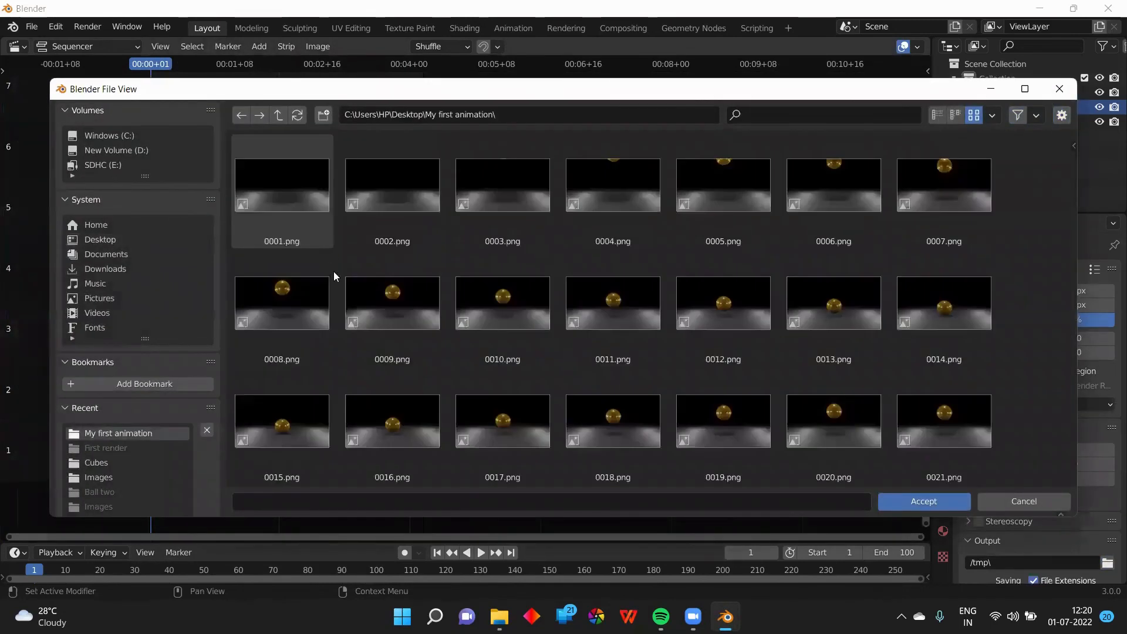
{"action": "left_click", "coordinate": [423, 496]}
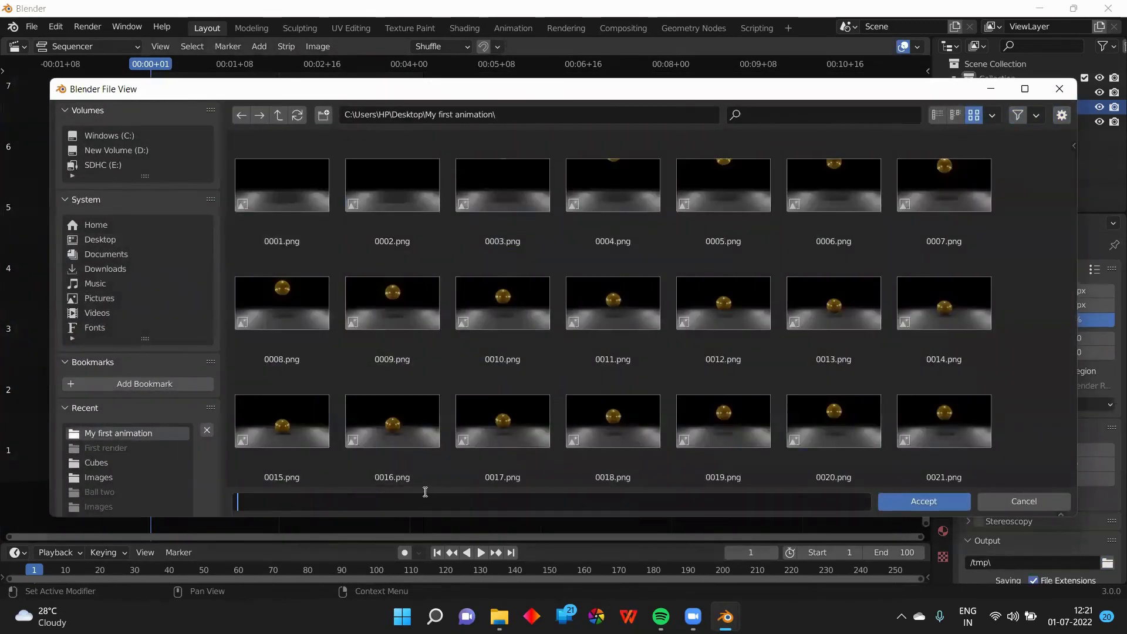
{"action": "type", "text": "Video one"}
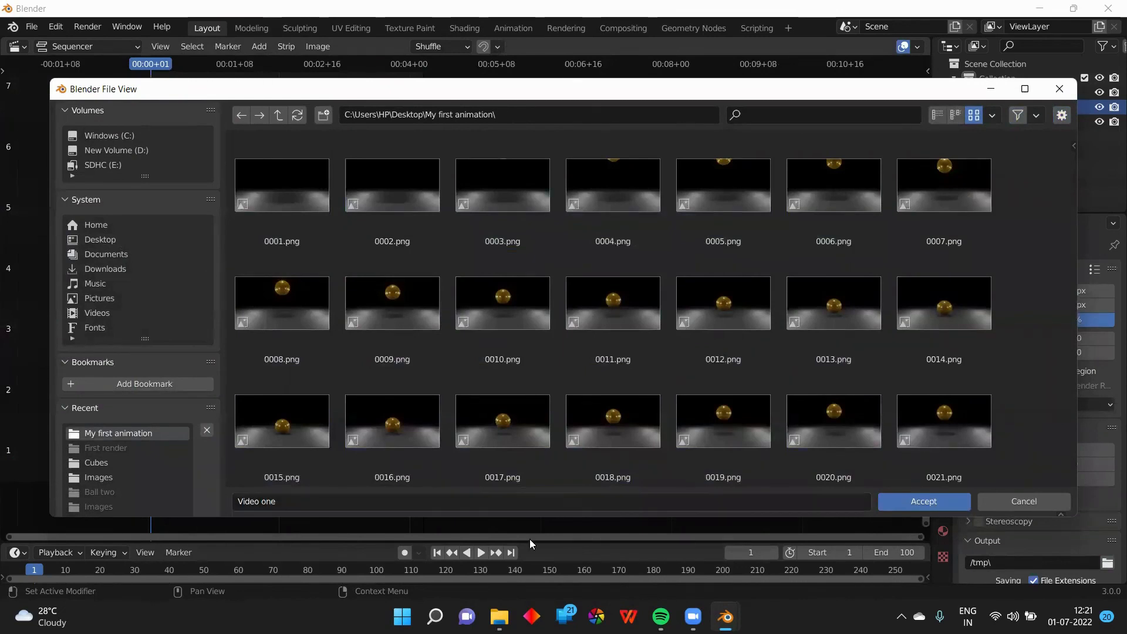
{"action": "left_click", "coordinate": [942, 503]}
Step: Set the output file format to AVI JPEG with 100% quality
{"action": "scroll", "coordinate": [974, 473], "scroll_direction": "down", "scroll_amount": 6}
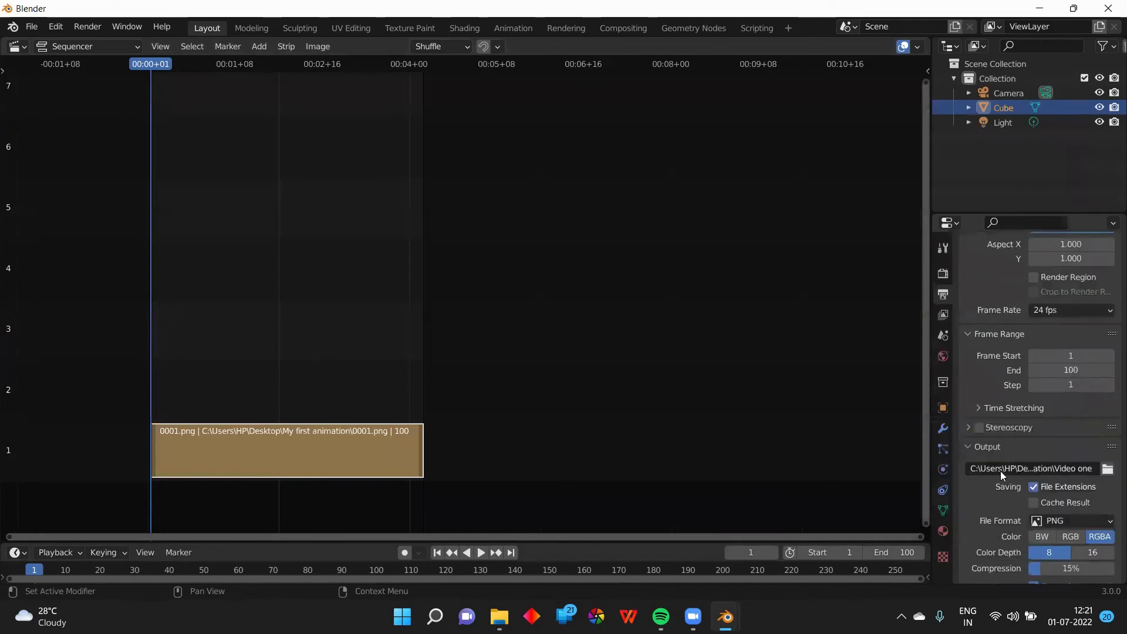
{"action": "left_click", "coordinate": [1053, 447]}
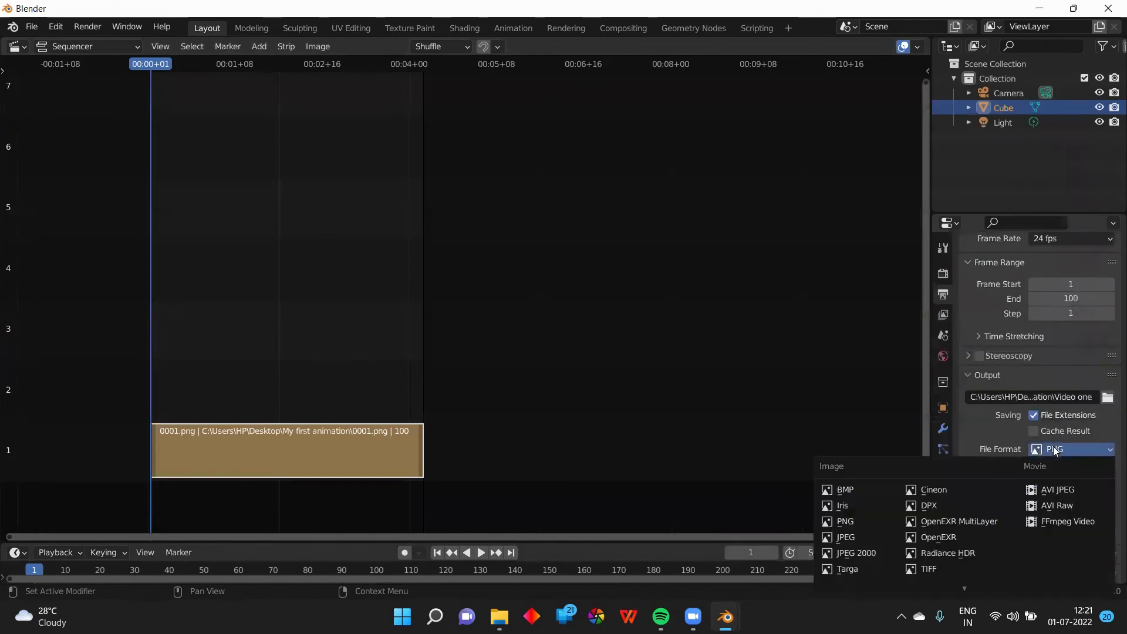
{"action": "left_click", "coordinate": [1077, 489]}
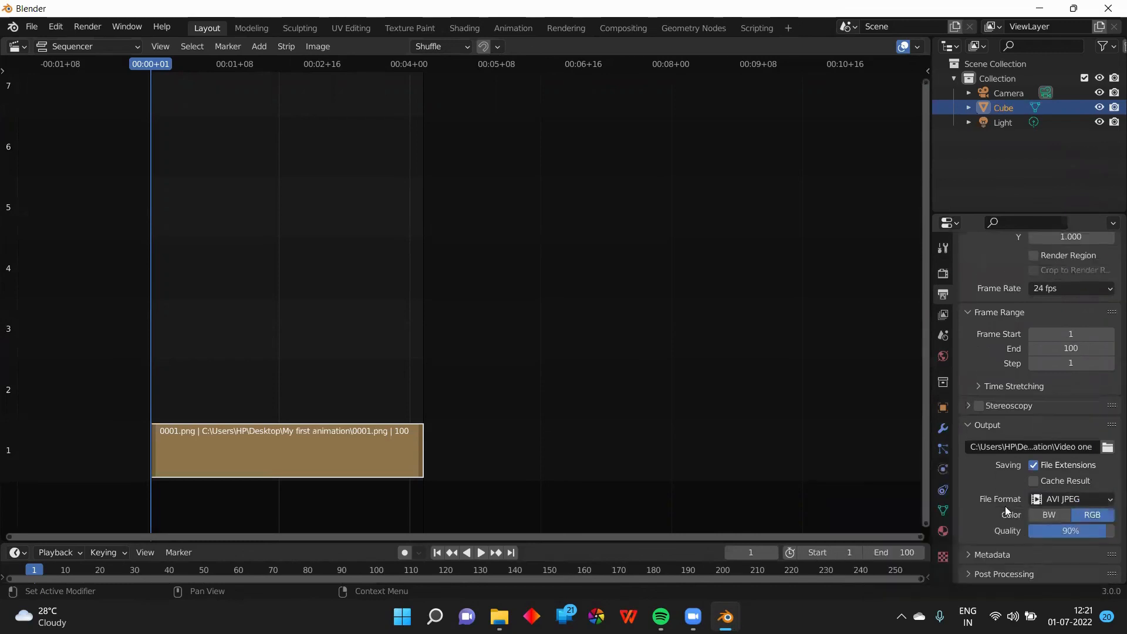
{"action": "left_click_drag", "start_coordinate": [1083, 532], "coordinate": [1112, 532]}
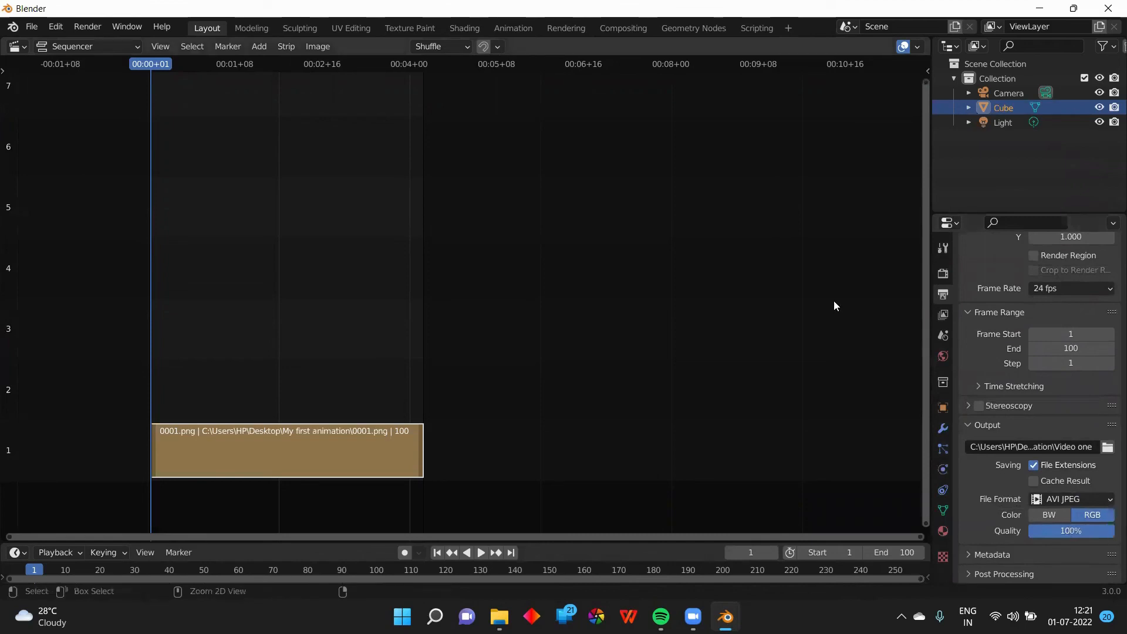
Step: Render the sequenced frames as an animation and close the render window when it finishes
{"action": "key", "text": "ctrl+F12"}
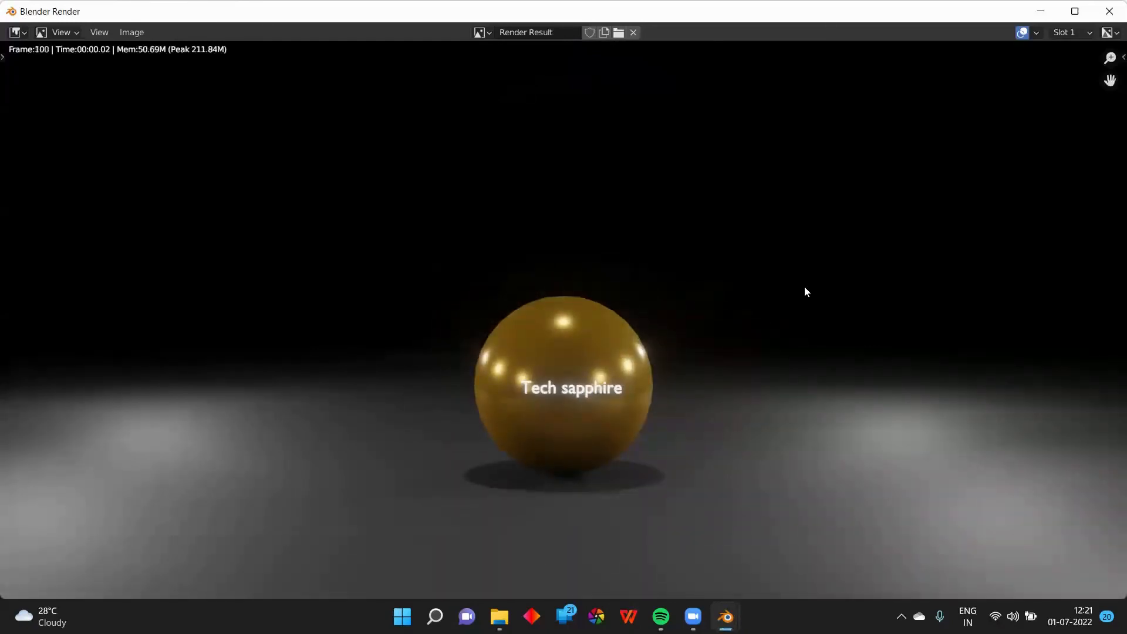
{"action": "left_click", "coordinate": [1110, 16]}
Step: Switch to File Explorer, play the rendered AVI video from the "My first animation" folder, and close the player
{"action": "mouse_move", "coordinate": [703, 597]}
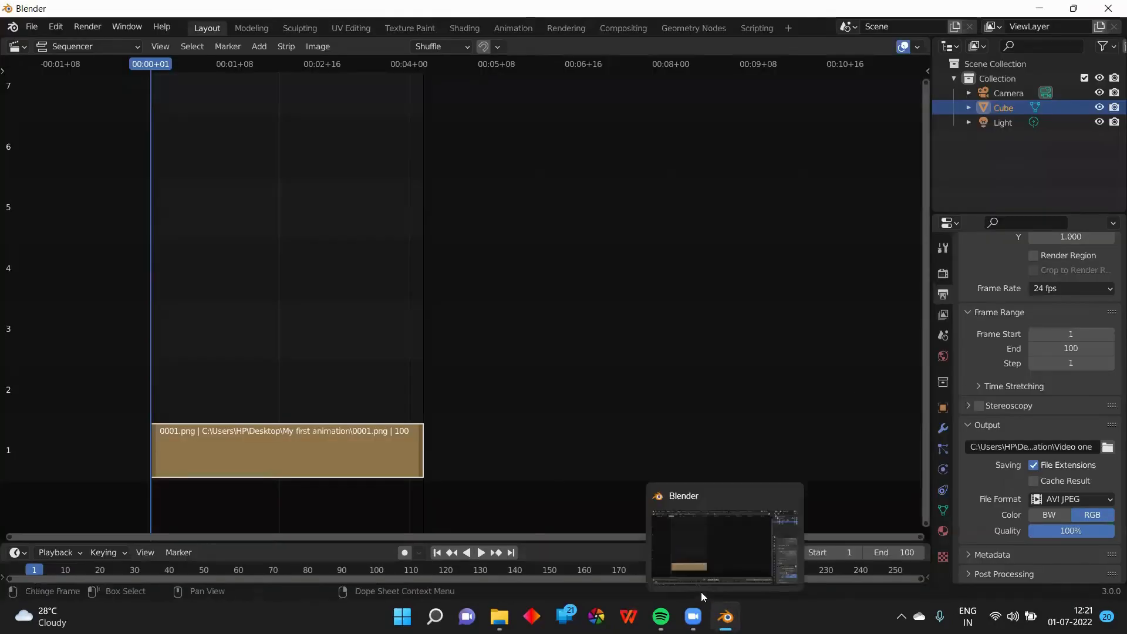
{"action": "left_click", "coordinate": [499, 617]}
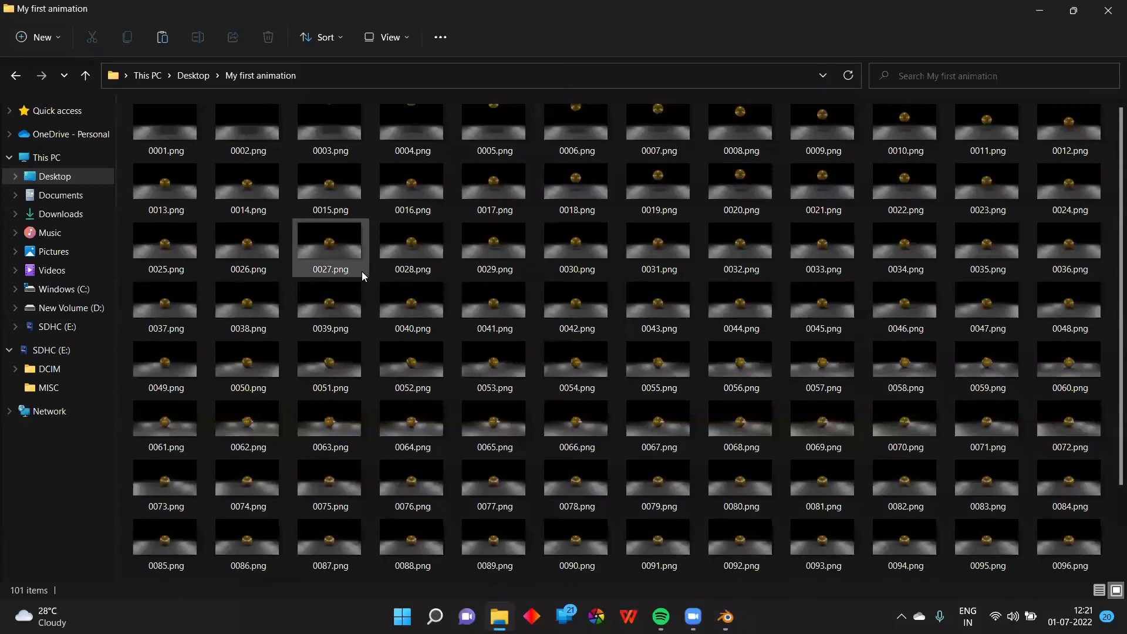
{"action": "scroll", "coordinate": [362, 271], "scroll_direction": "down", "scroll_amount": 2}
{"action": "double_click", "coordinate": [490, 512]}
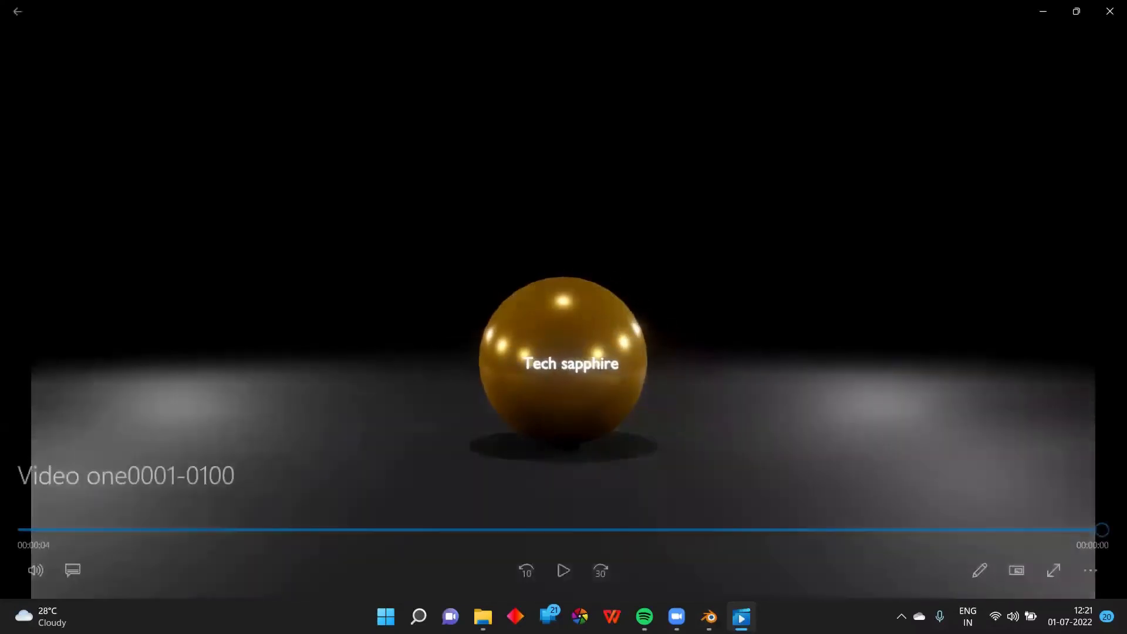
{"action": "left_click", "coordinate": [525, 441]}
{"action": "left_click", "coordinate": [1109, 11]}
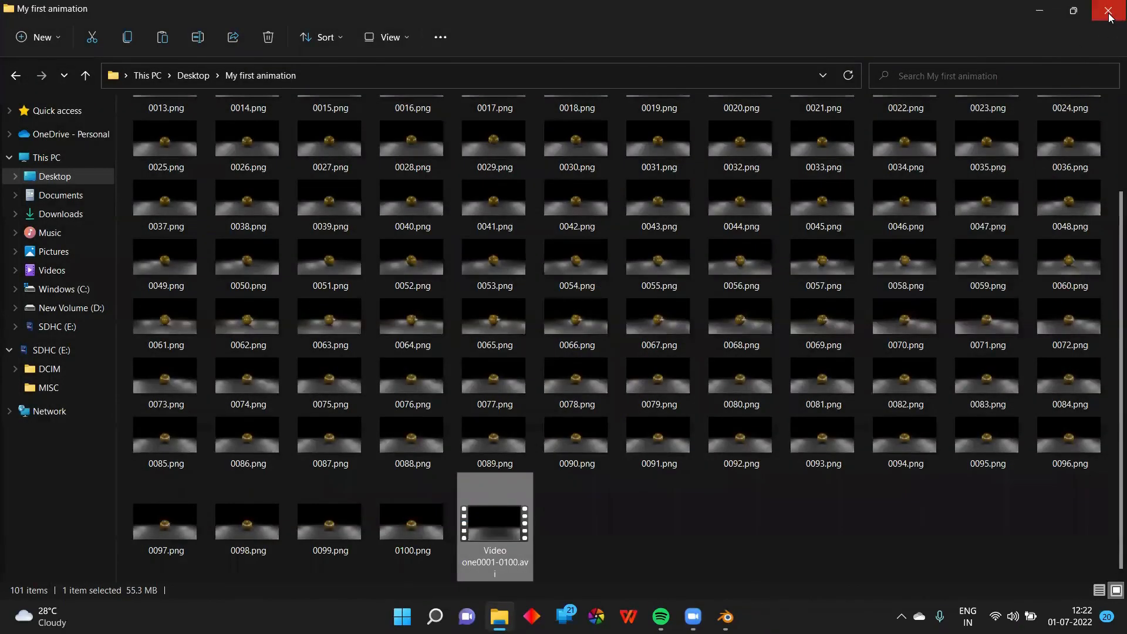